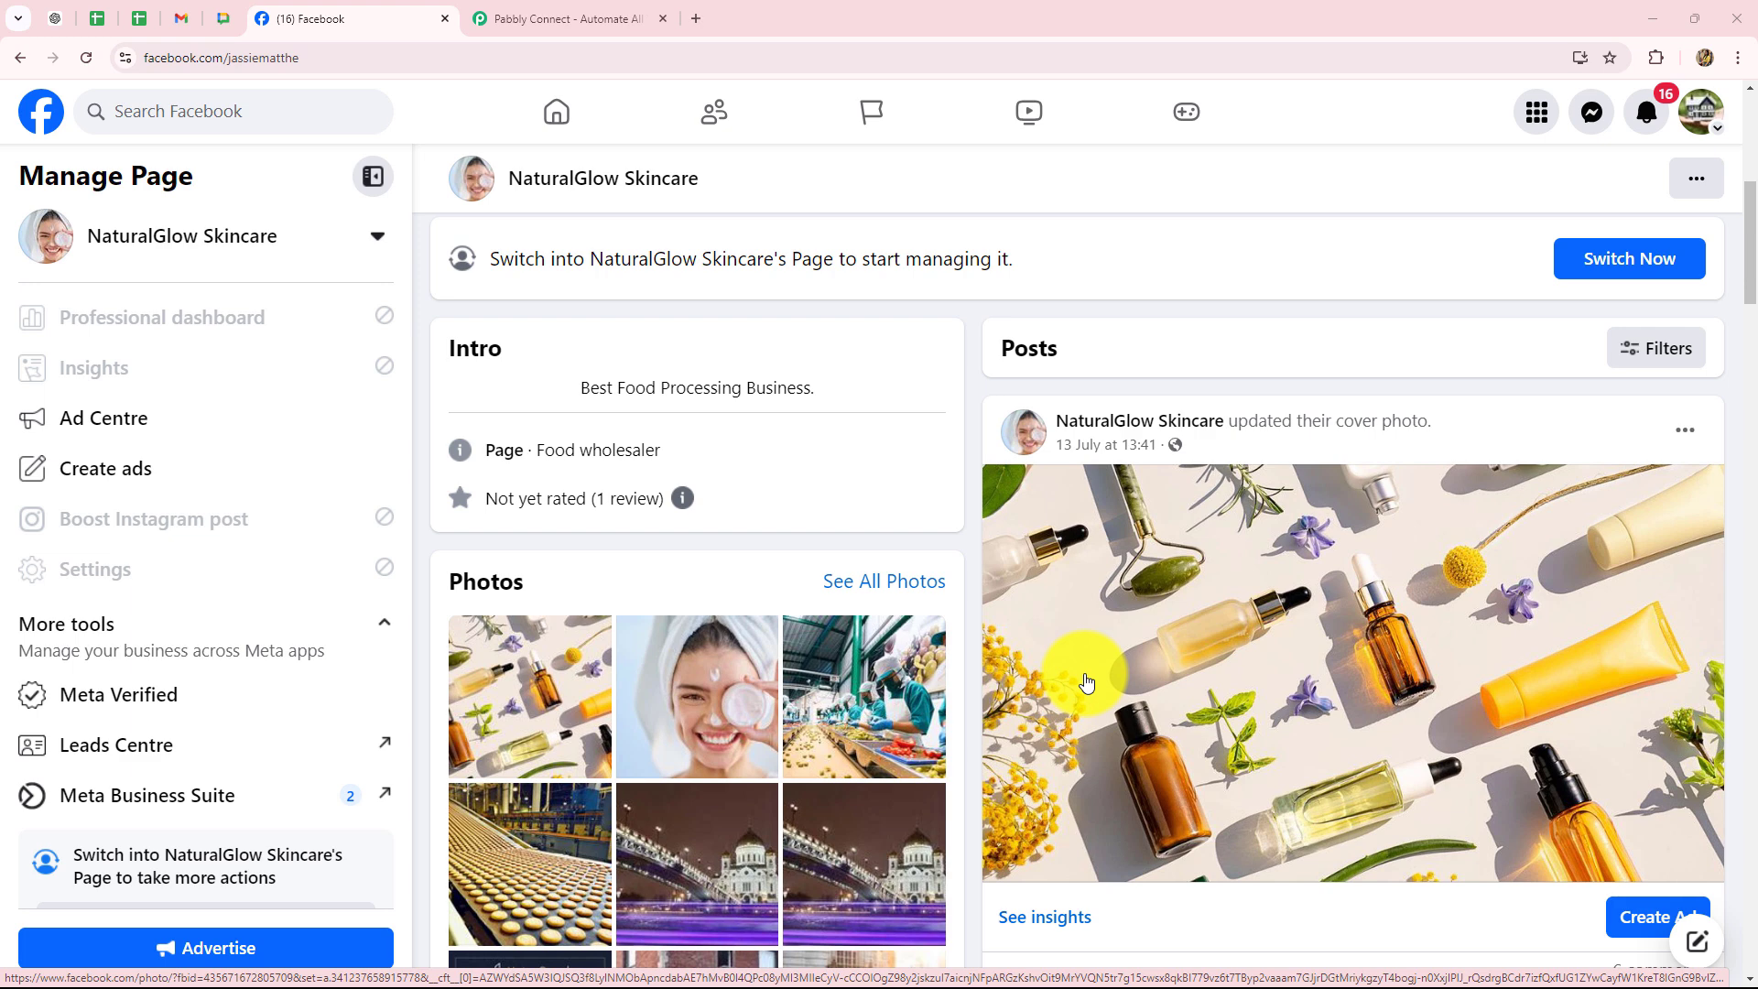
Look over the NaturalGlow Skincare Facebook page, including its intro, photos and latest post
{"action": "scroll", "coordinate": [1085, 678], "scroll_direction": "down", "scroll_amount": 2}
{"action": "scroll", "coordinate": [1076, 701], "scroll_direction": "up", "scroll_amount": 3}
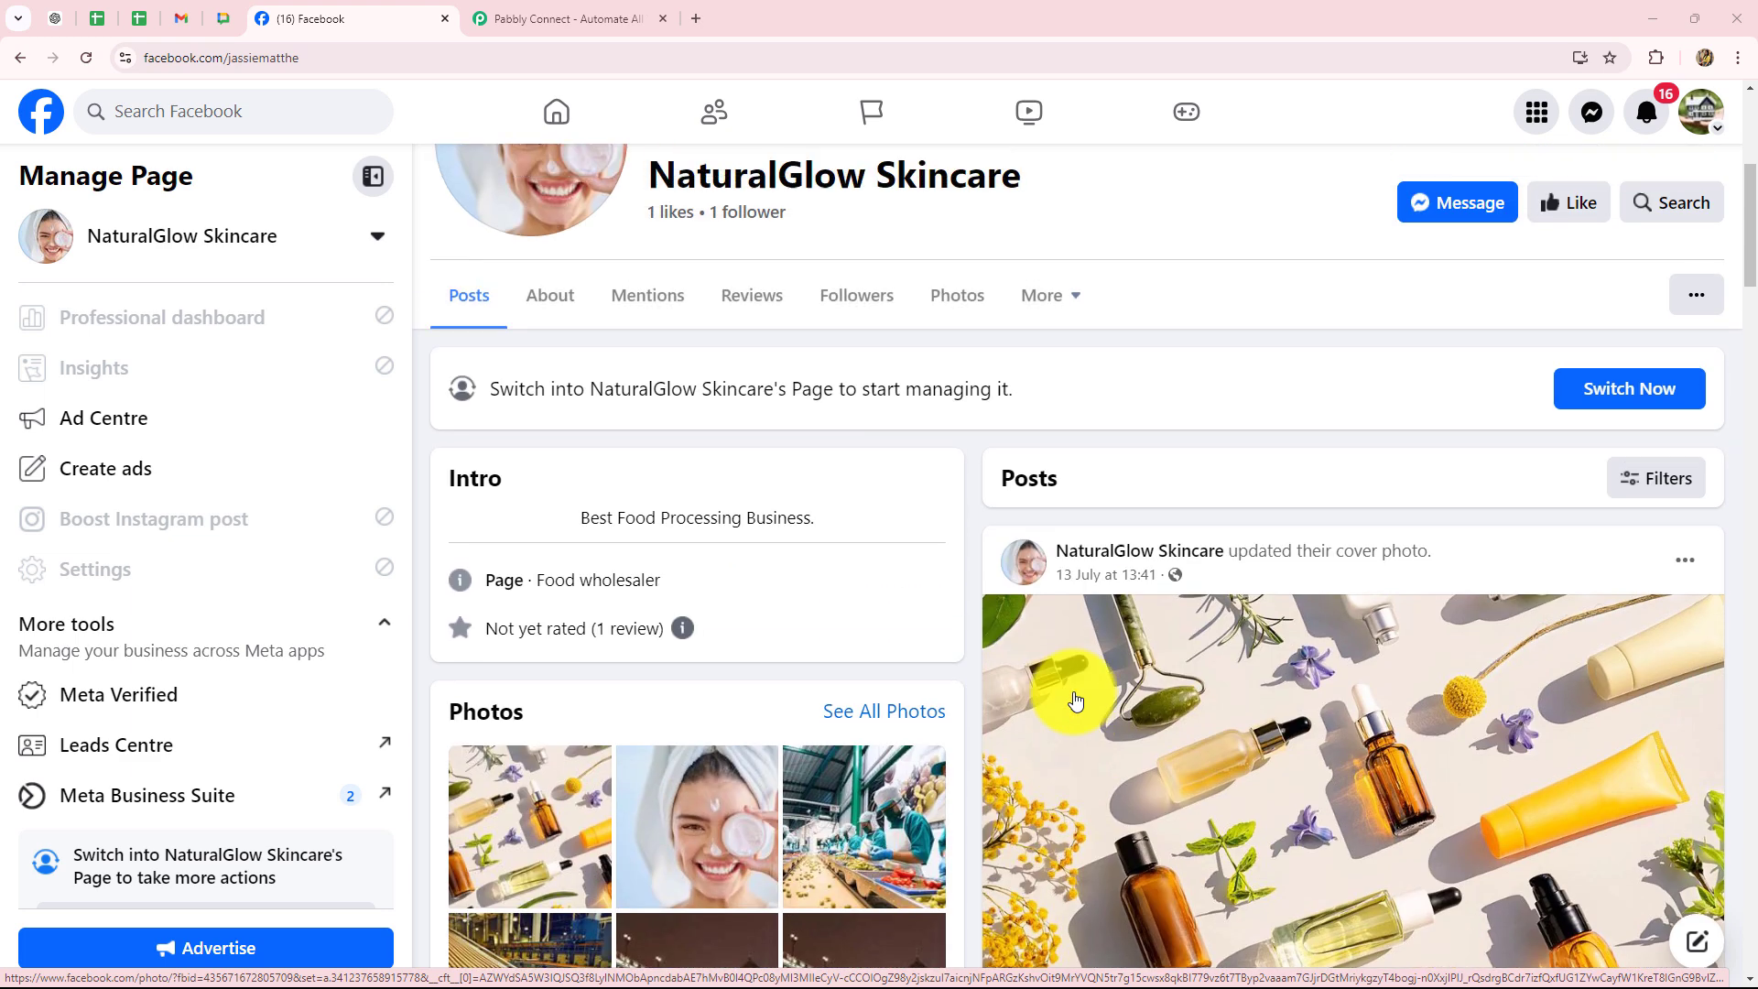
{"action": "scroll", "coordinate": [1075, 700], "scroll_direction": "up", "scroll_amount": 1}
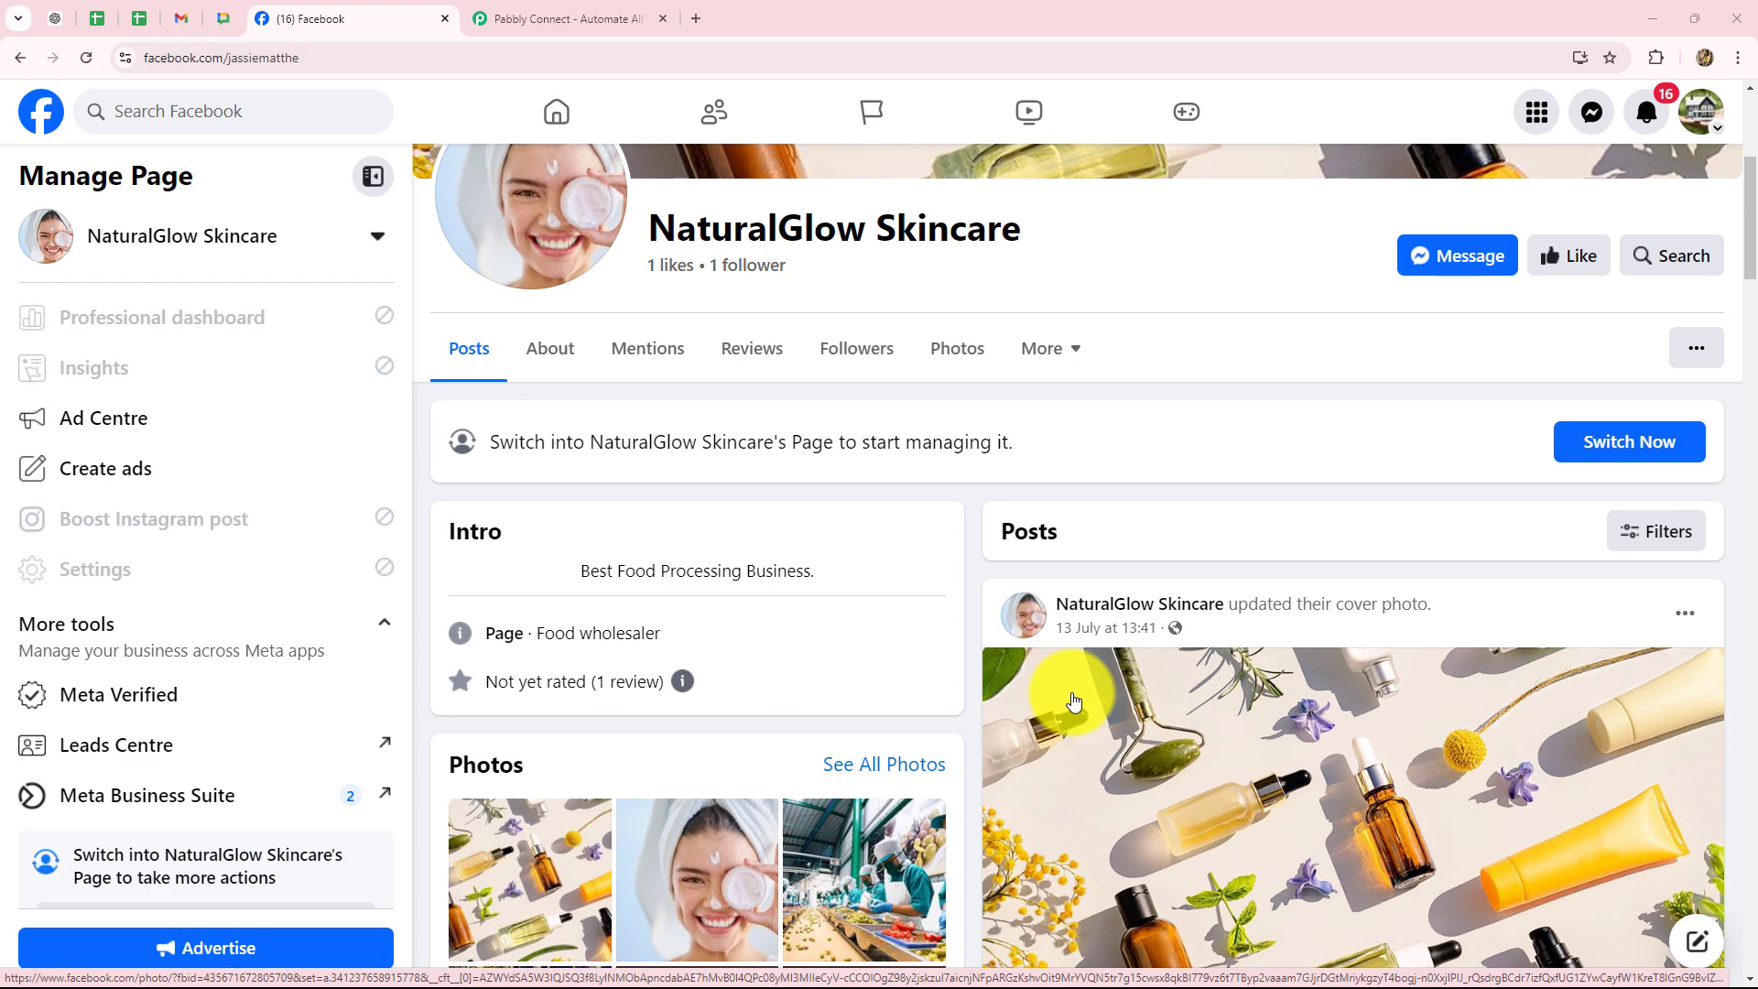
{"action": "scroll", "coordinate": [1074, 700], "scroll_direction": "down", "scroll_amount": 3}
{"action": "scroll", "coordinate": [1074, 700], "scroll_direction": "up", "scroll_amount": 4}
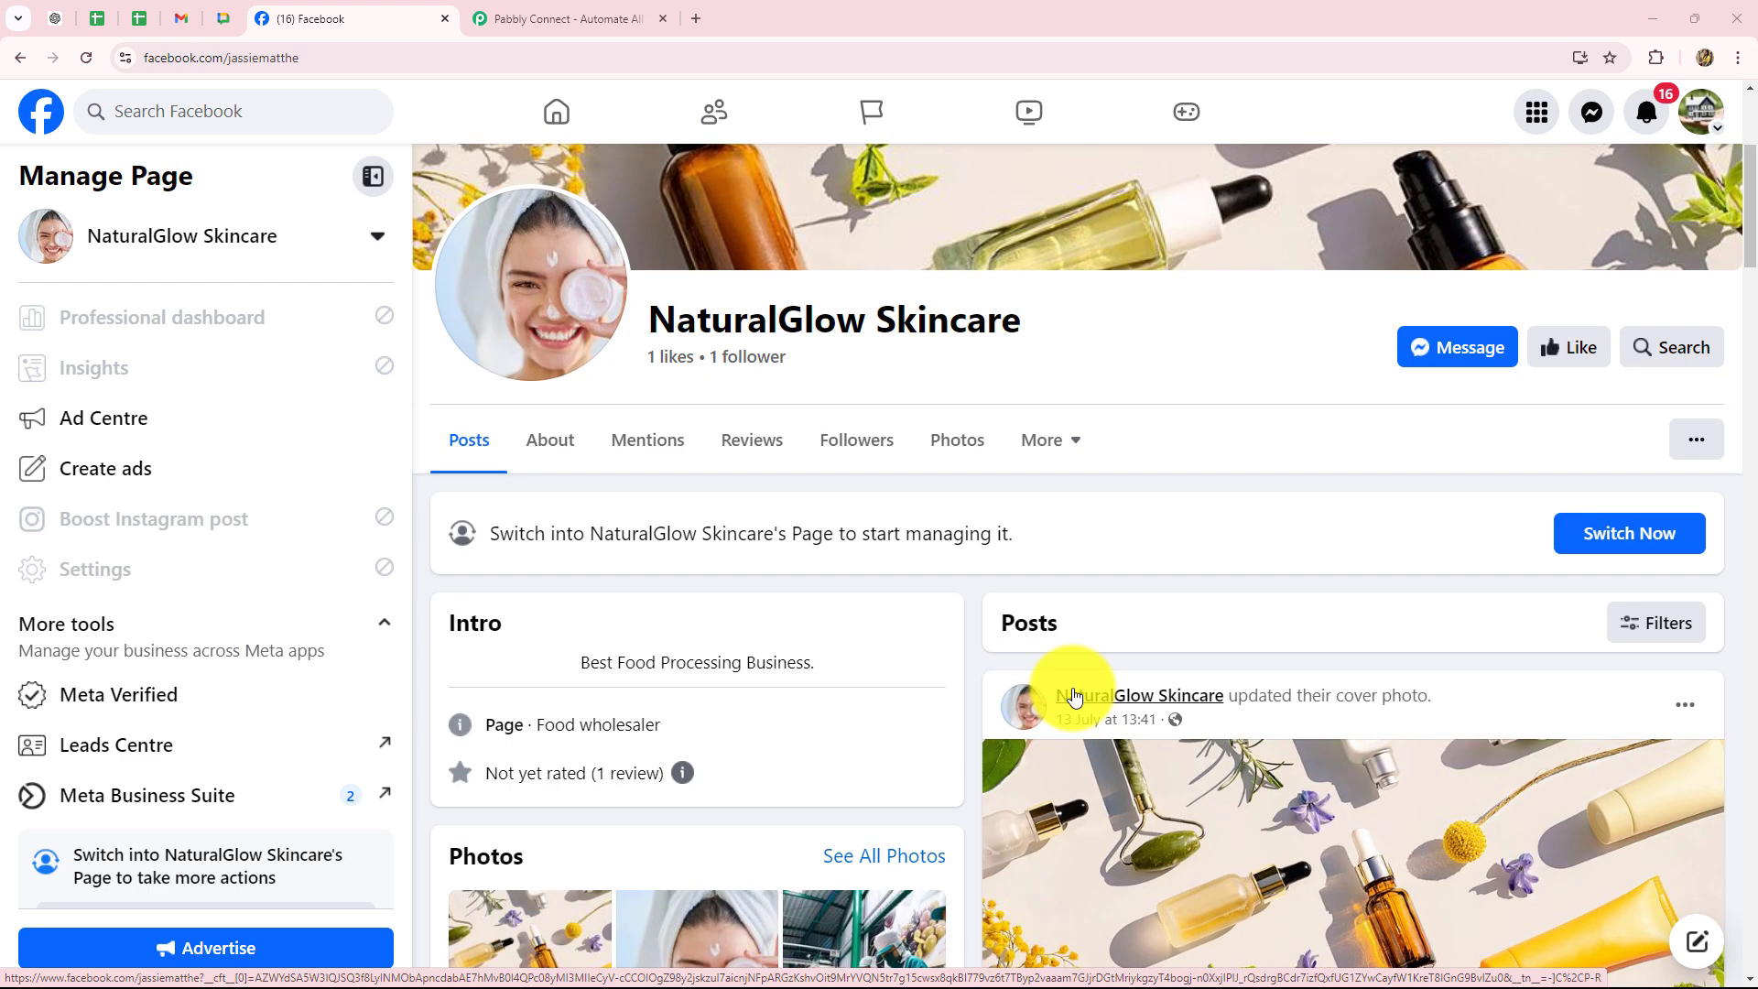
{"action": "mouse_move", "coordinate": [1068, 695]}
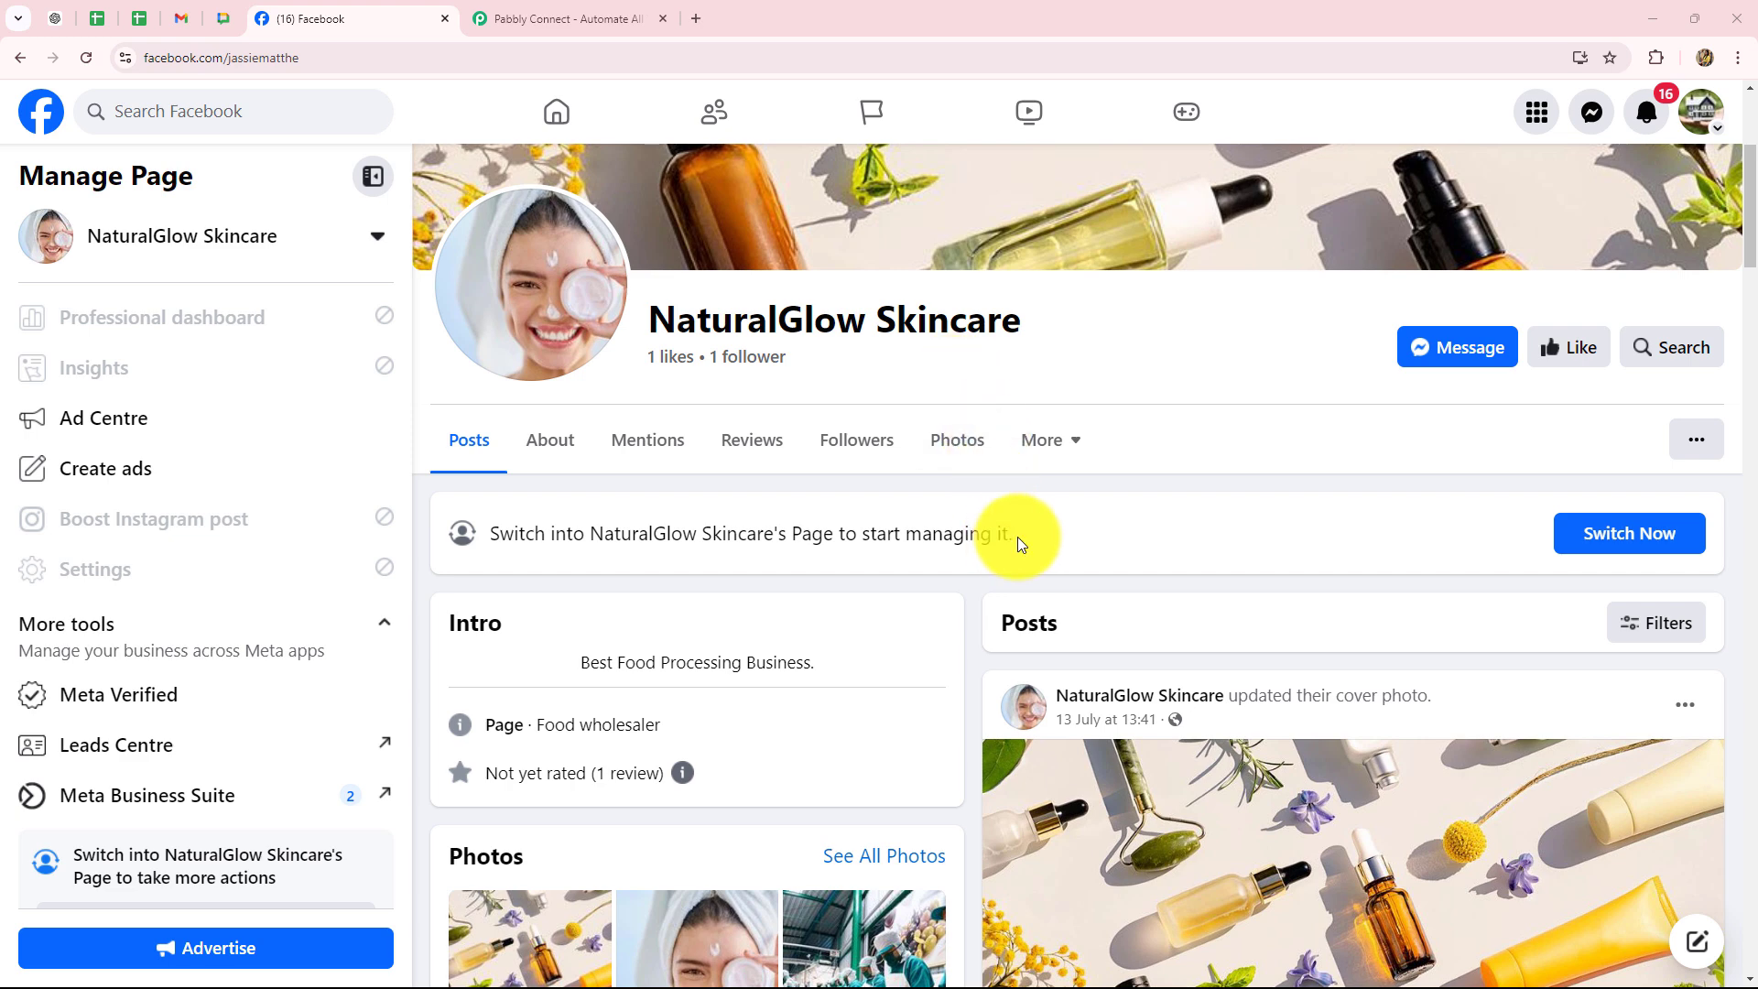
{"action": "scroll", "coordinate": [1018, 536], "scroll_direction": "down", "scroll_amount": 1}
{"action": "mouse_move", "coordinate": [1006, 630]}
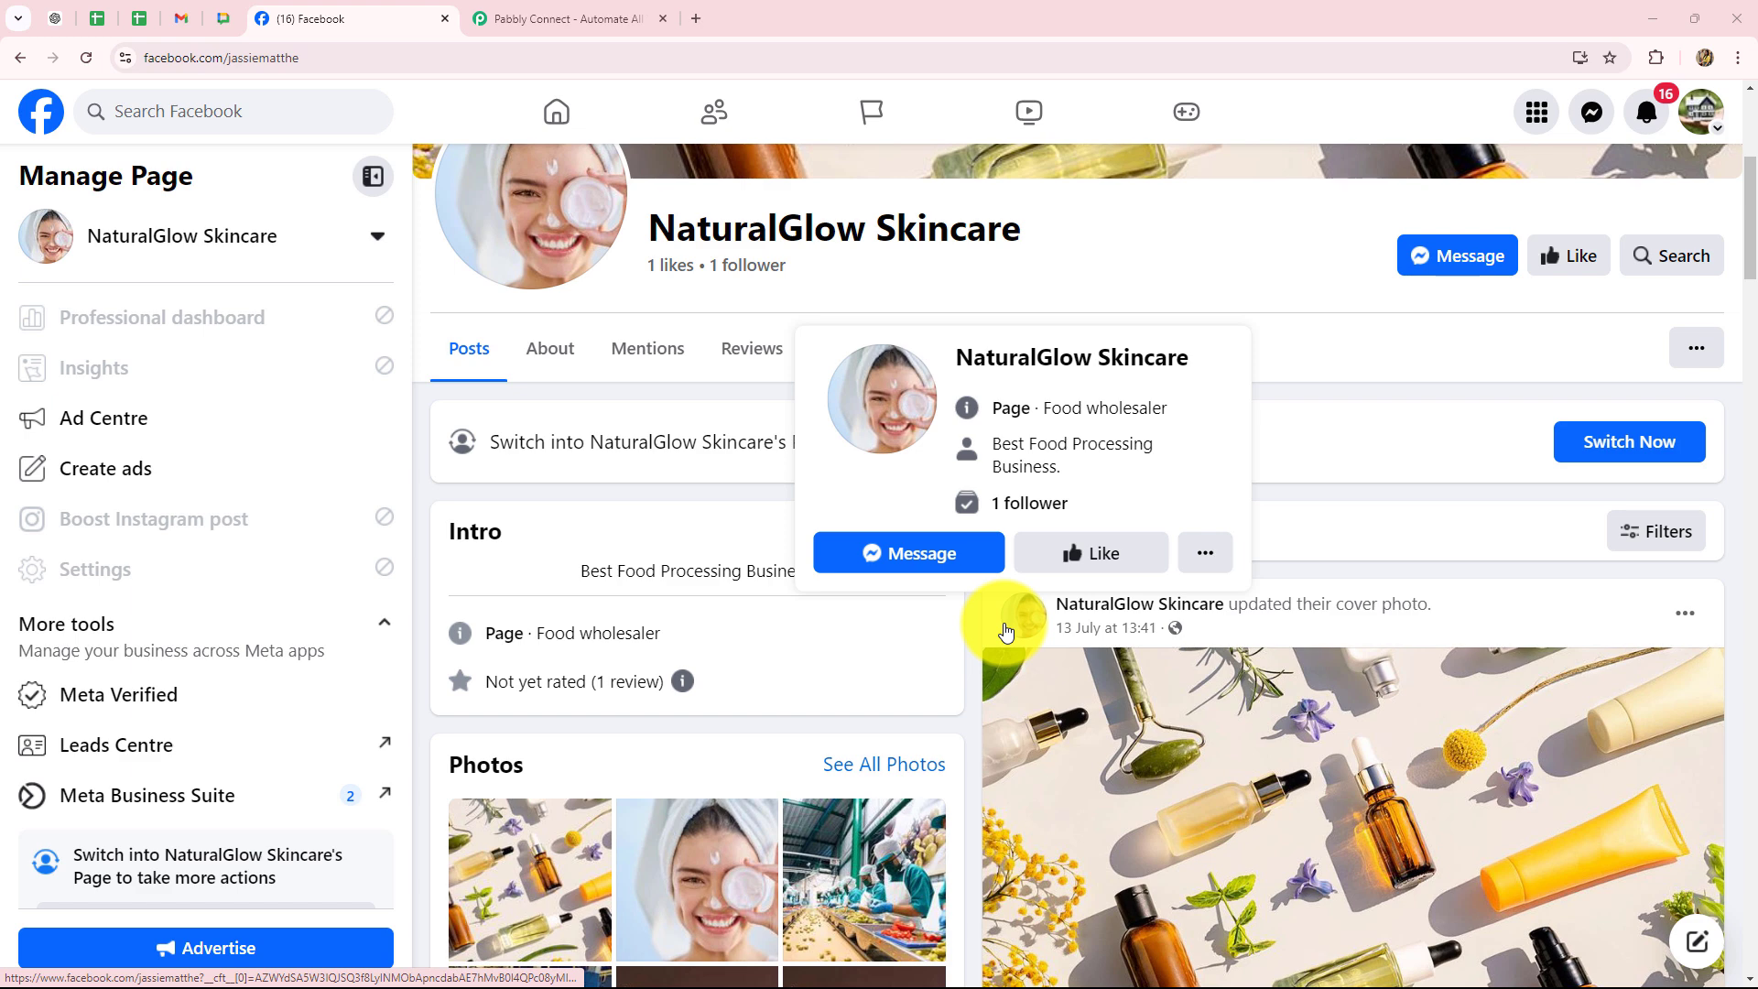
{"action": "scroll", "coordinate": [1006, 630], "scroll_direction": "down", "scroll_amount": 1}
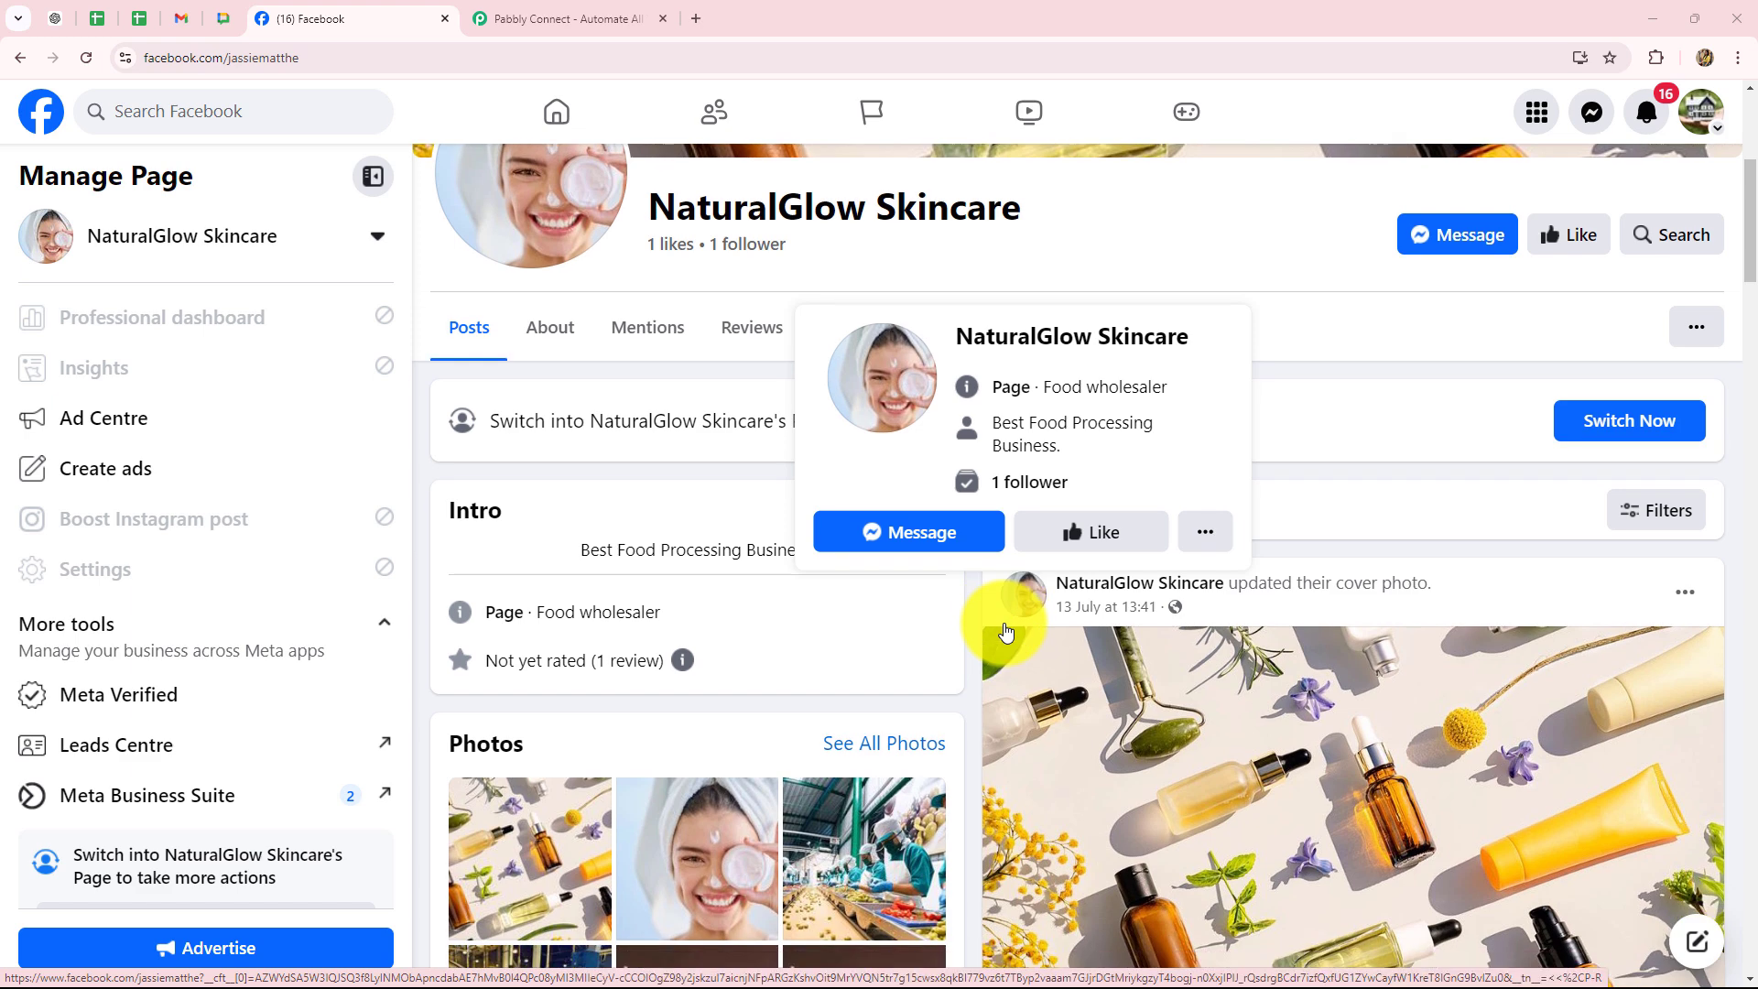
{"action": "scroll", "coordinate": [1007, 629], "scroll_direction": "up", "scroll_amount": 3}
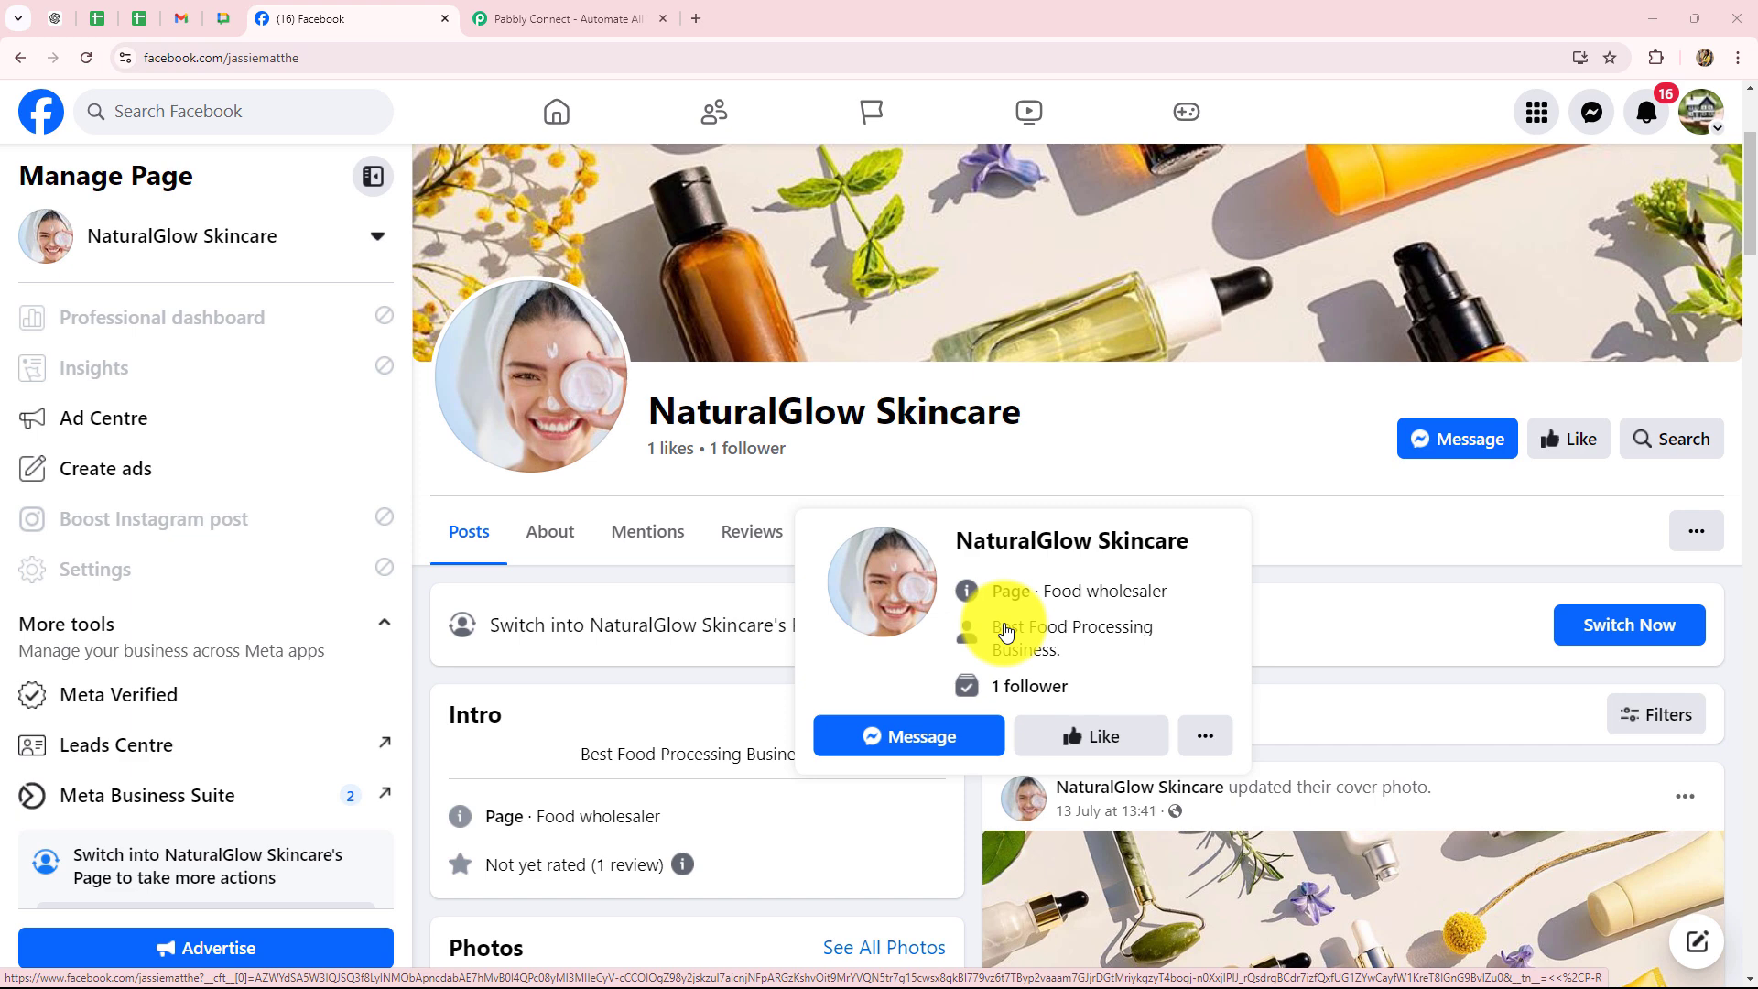
{"action": "scroll", "coordinate": [1019, 679], "scroll_direction": "down", "scroll_amount": 2}
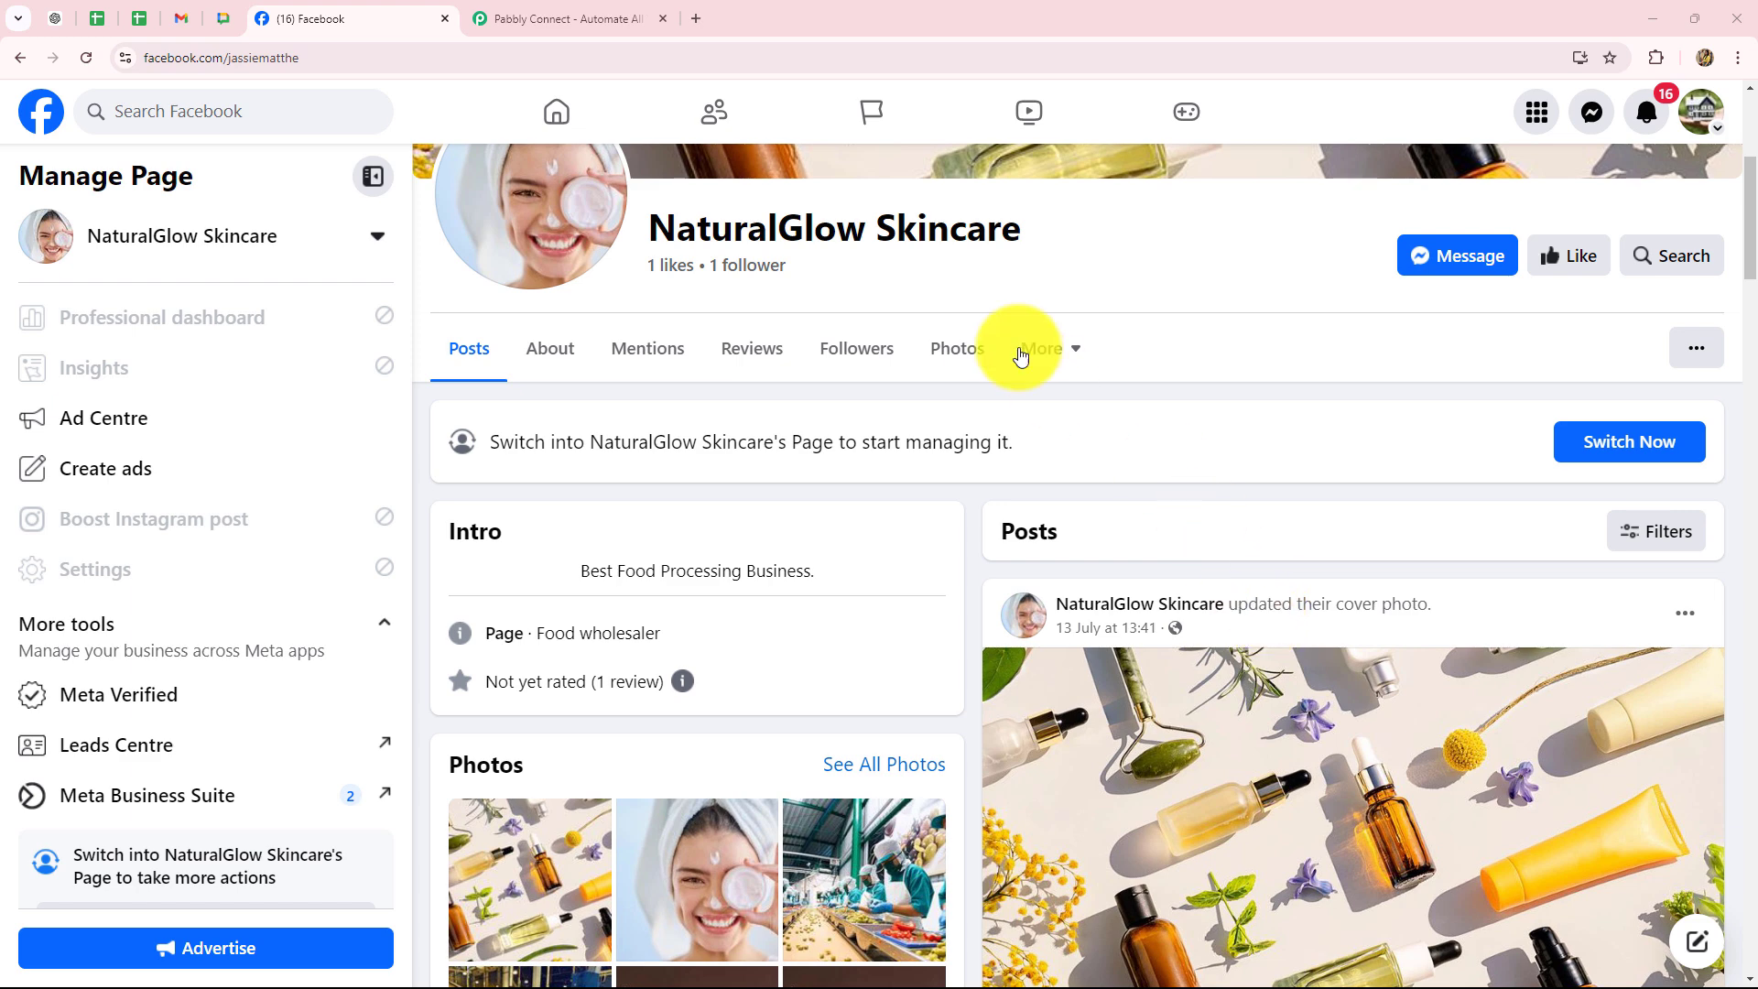
Switch to the Pabbly Connect website, dismiss the lifetime offer popup and sign in to the account
{"action": "left_click", "coordinate": [509, 16]}
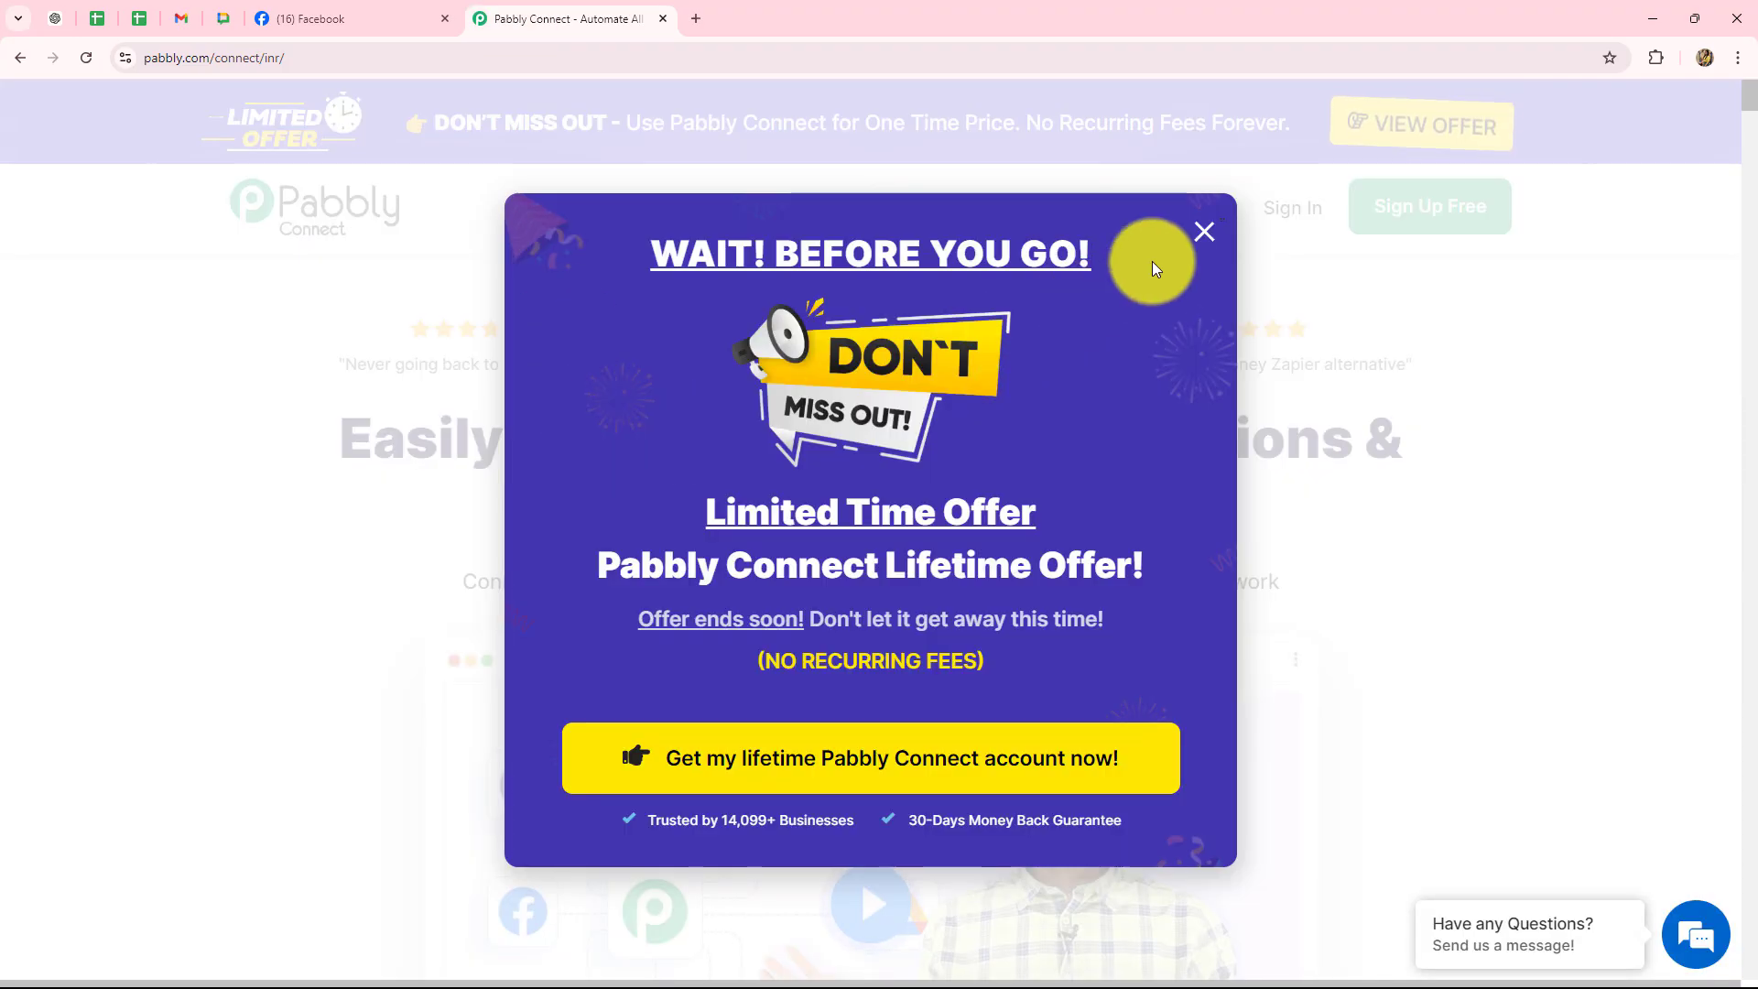
{"action": "left_click", "coordinate": [1202, 231]}
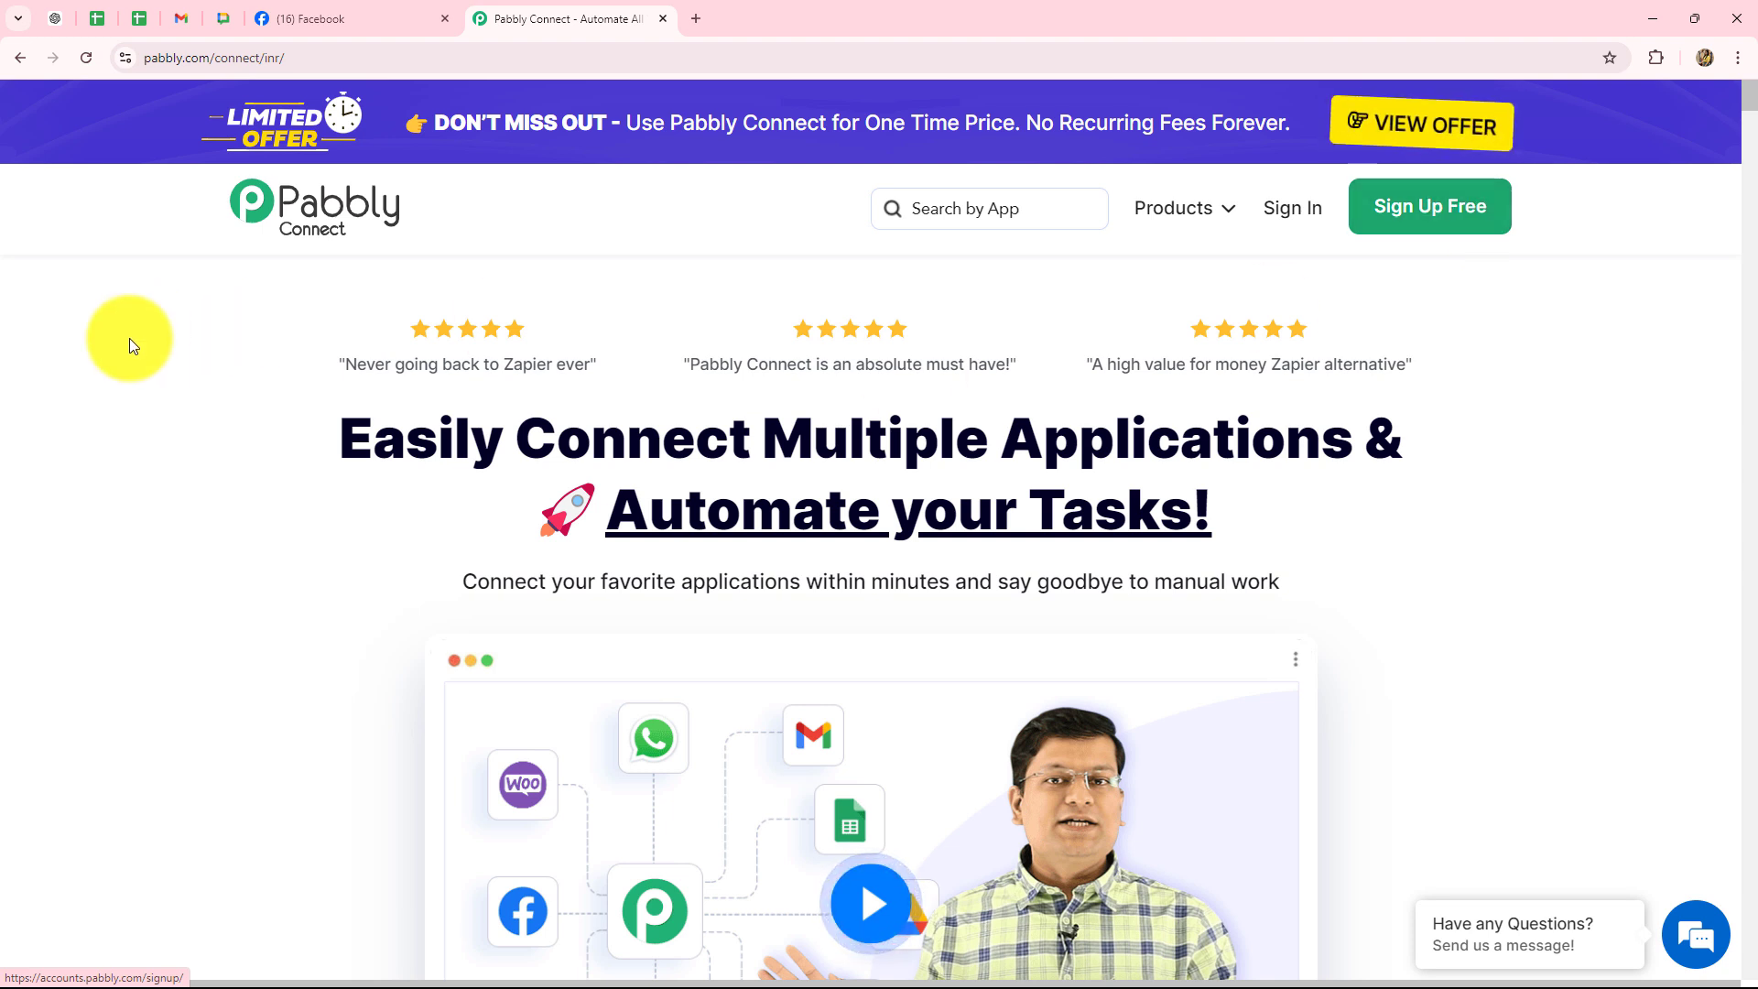
{"action": "left_click_drag", "start_coordinate": [345, 441], "coordinate": [1257, 293]}
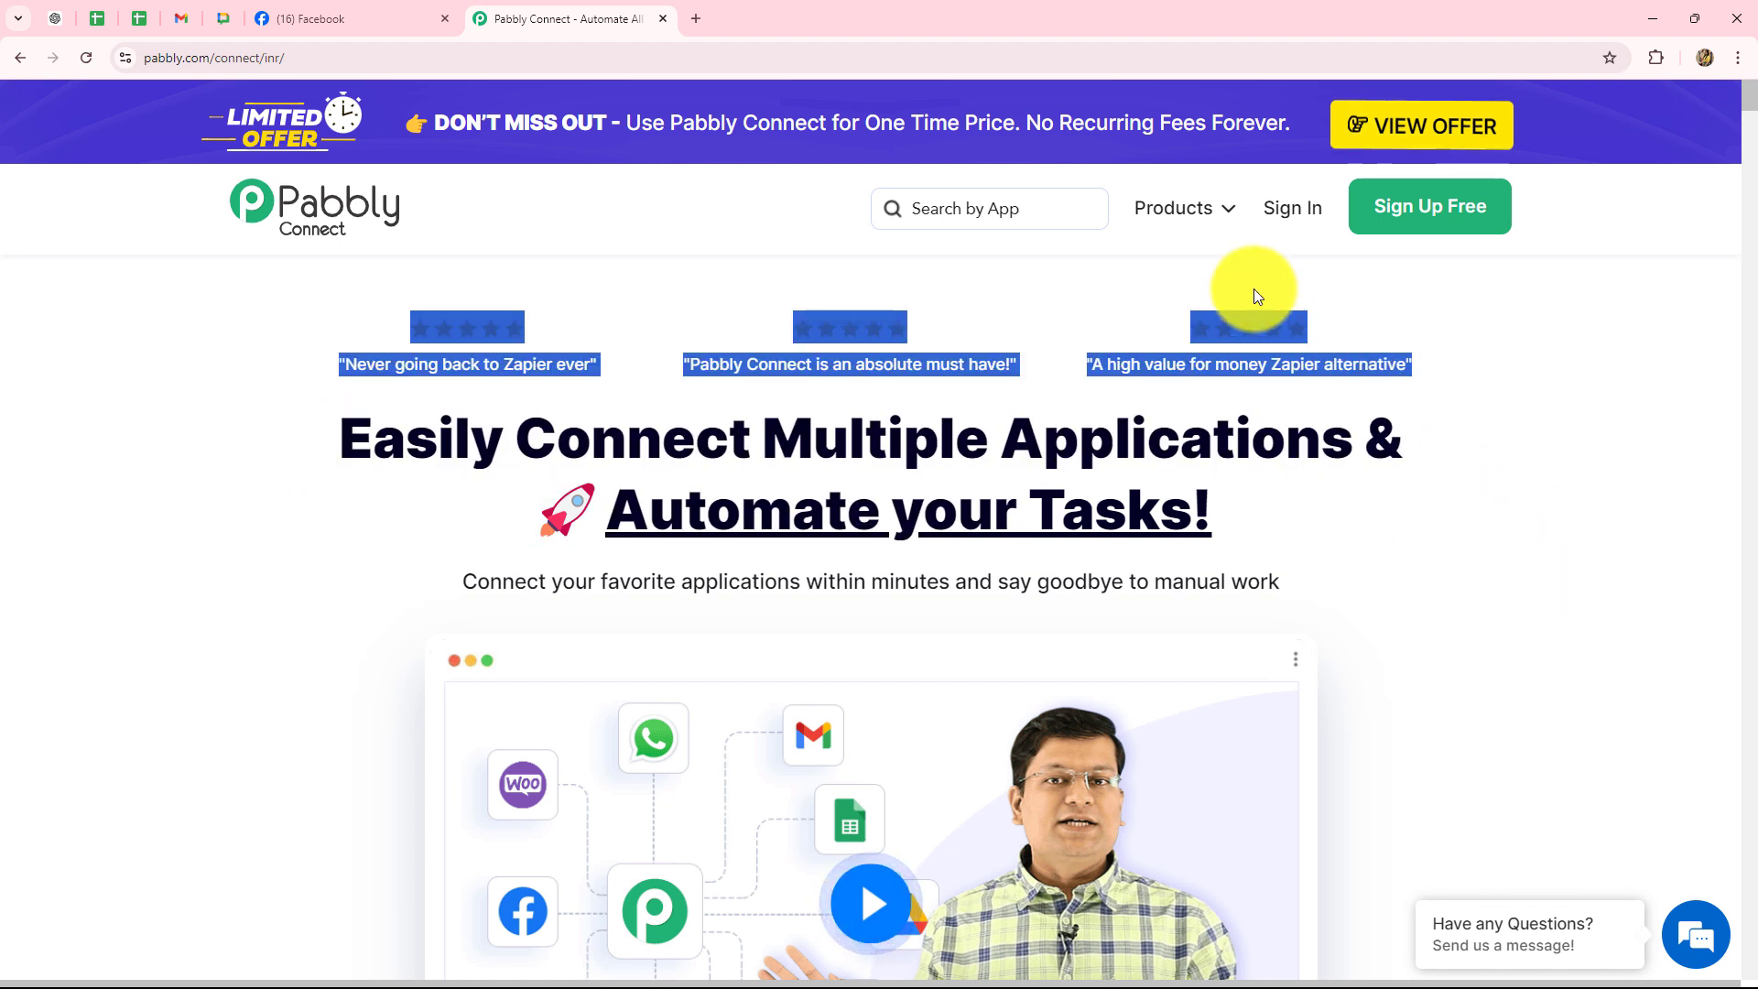
{"action": "left_click", "coordinate": [1107, 300]}
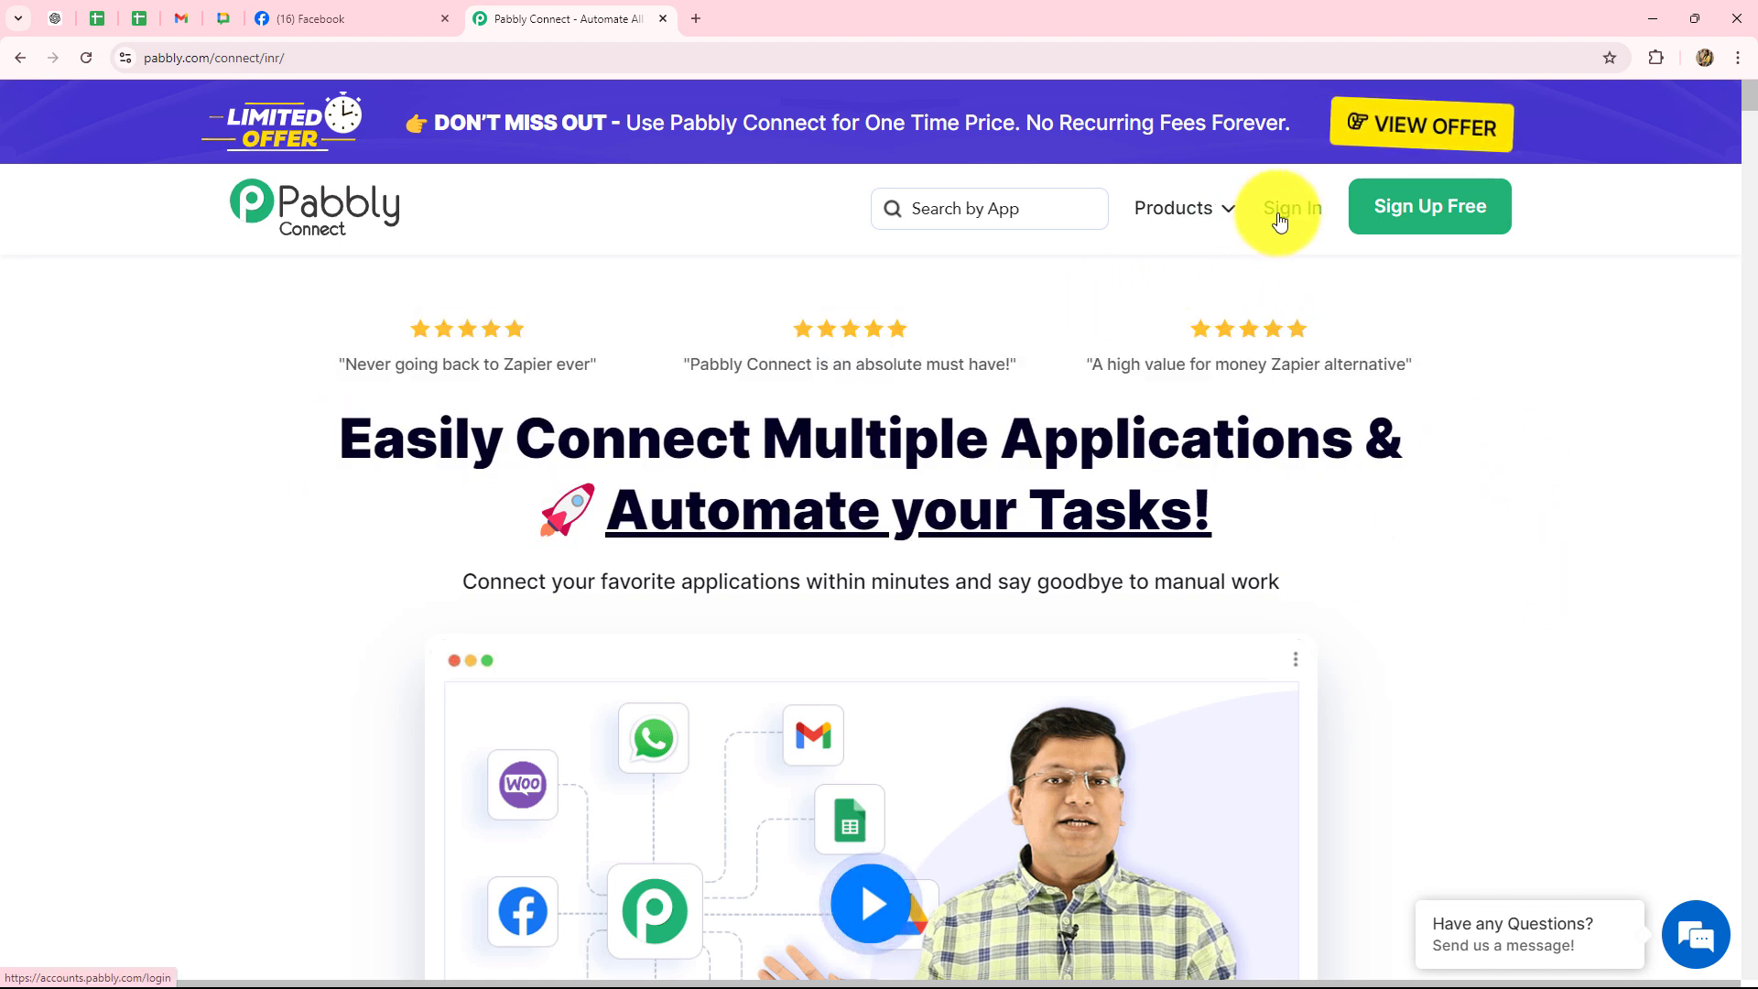
{"action": "left_click", "coordinate": [1283, 210]}
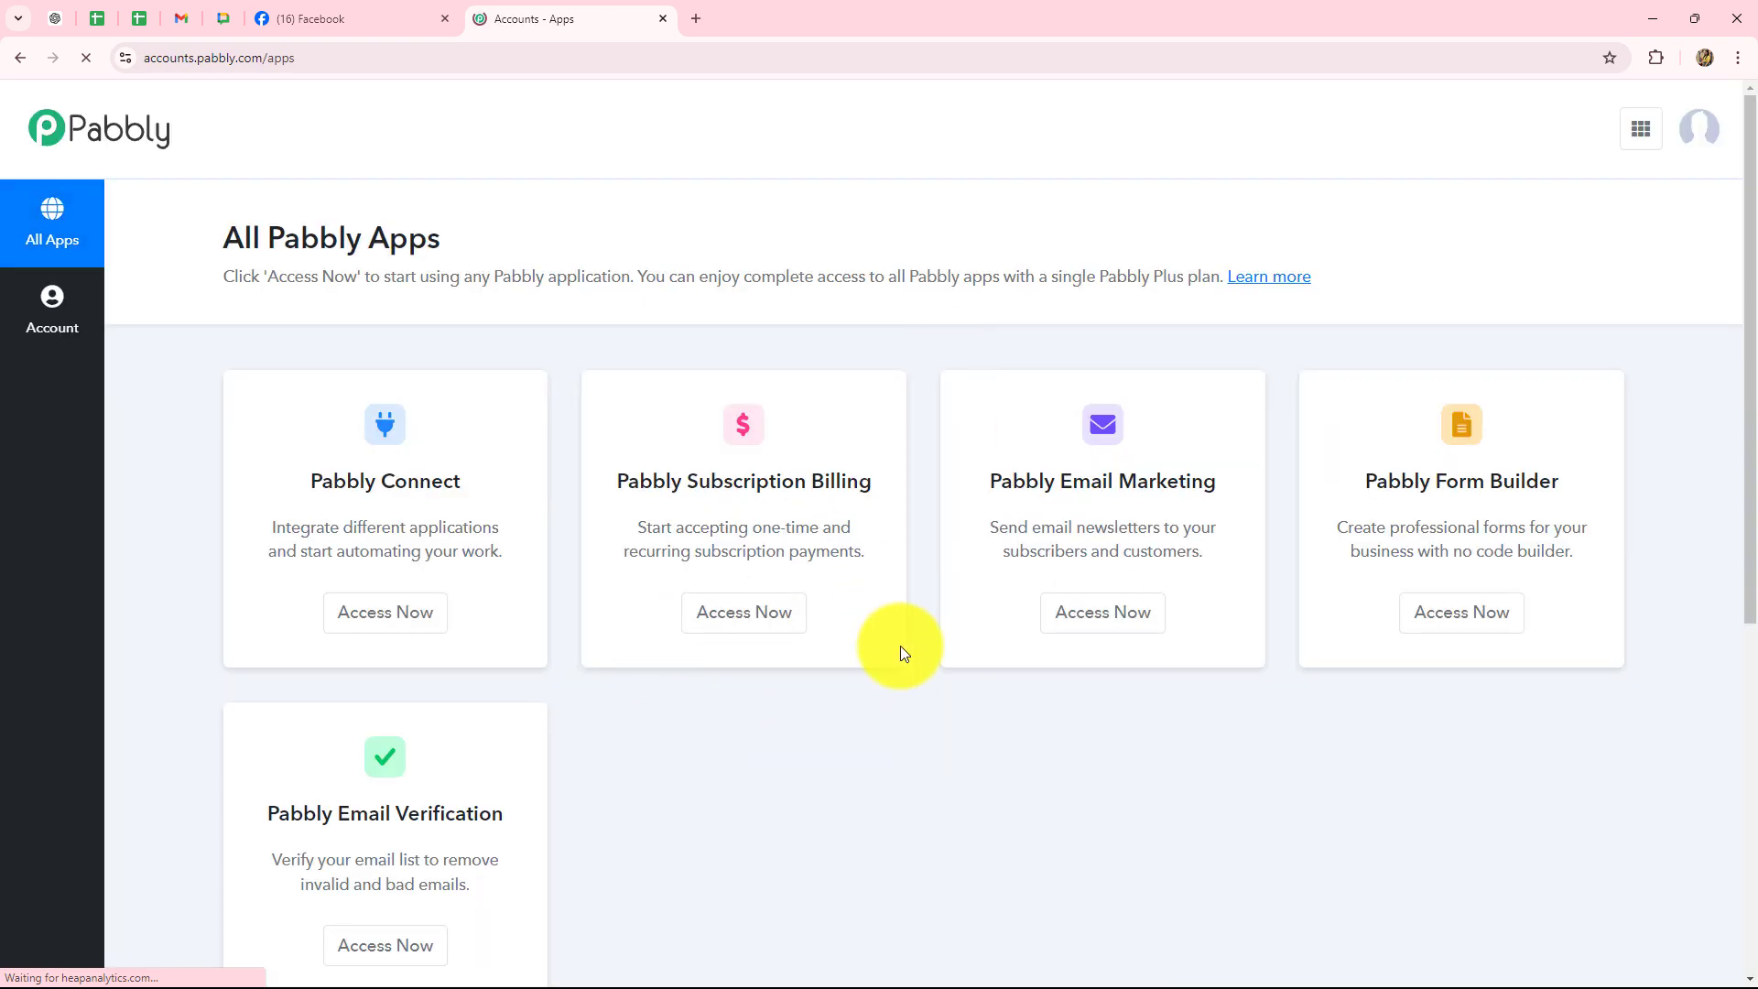
Access Pabbly Connect from the list of all Pabbly apps
{"action": "scroll", "coordinate": [901, 652], "scroll_direction": "down", "scroll_amount": 2}
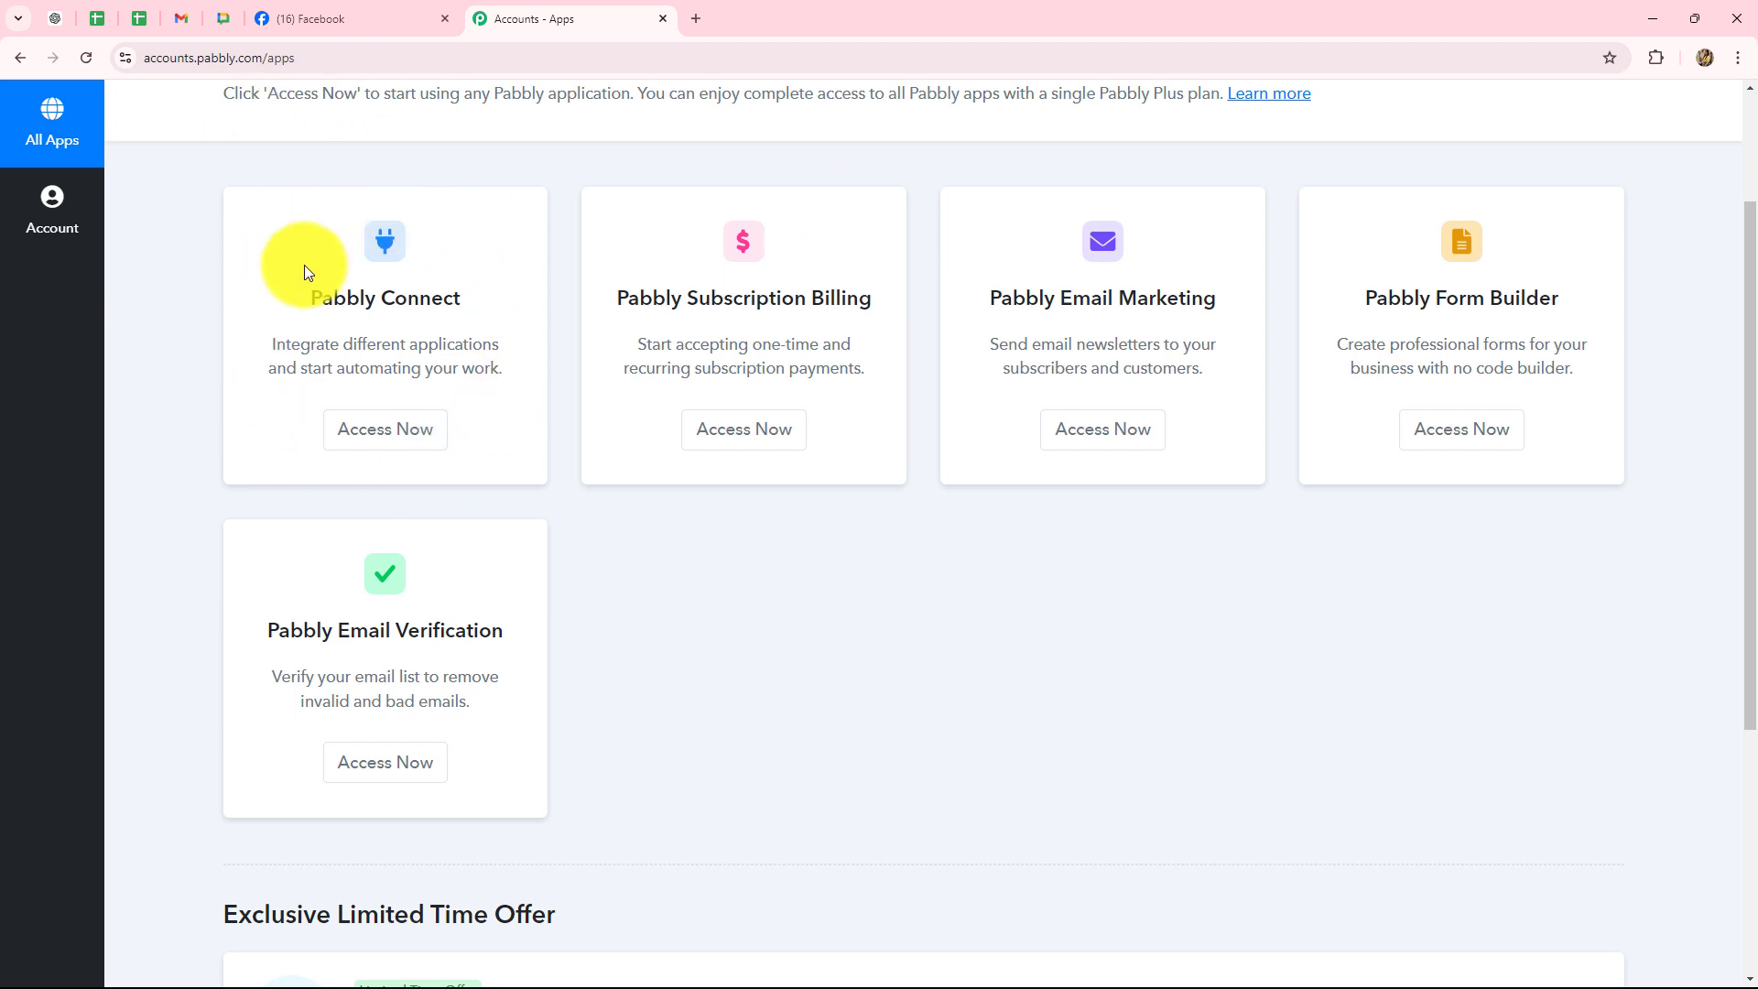
{"action": "left_click_drag", "start_coordinate": [377, 310], "coordinate": [373, 420]}
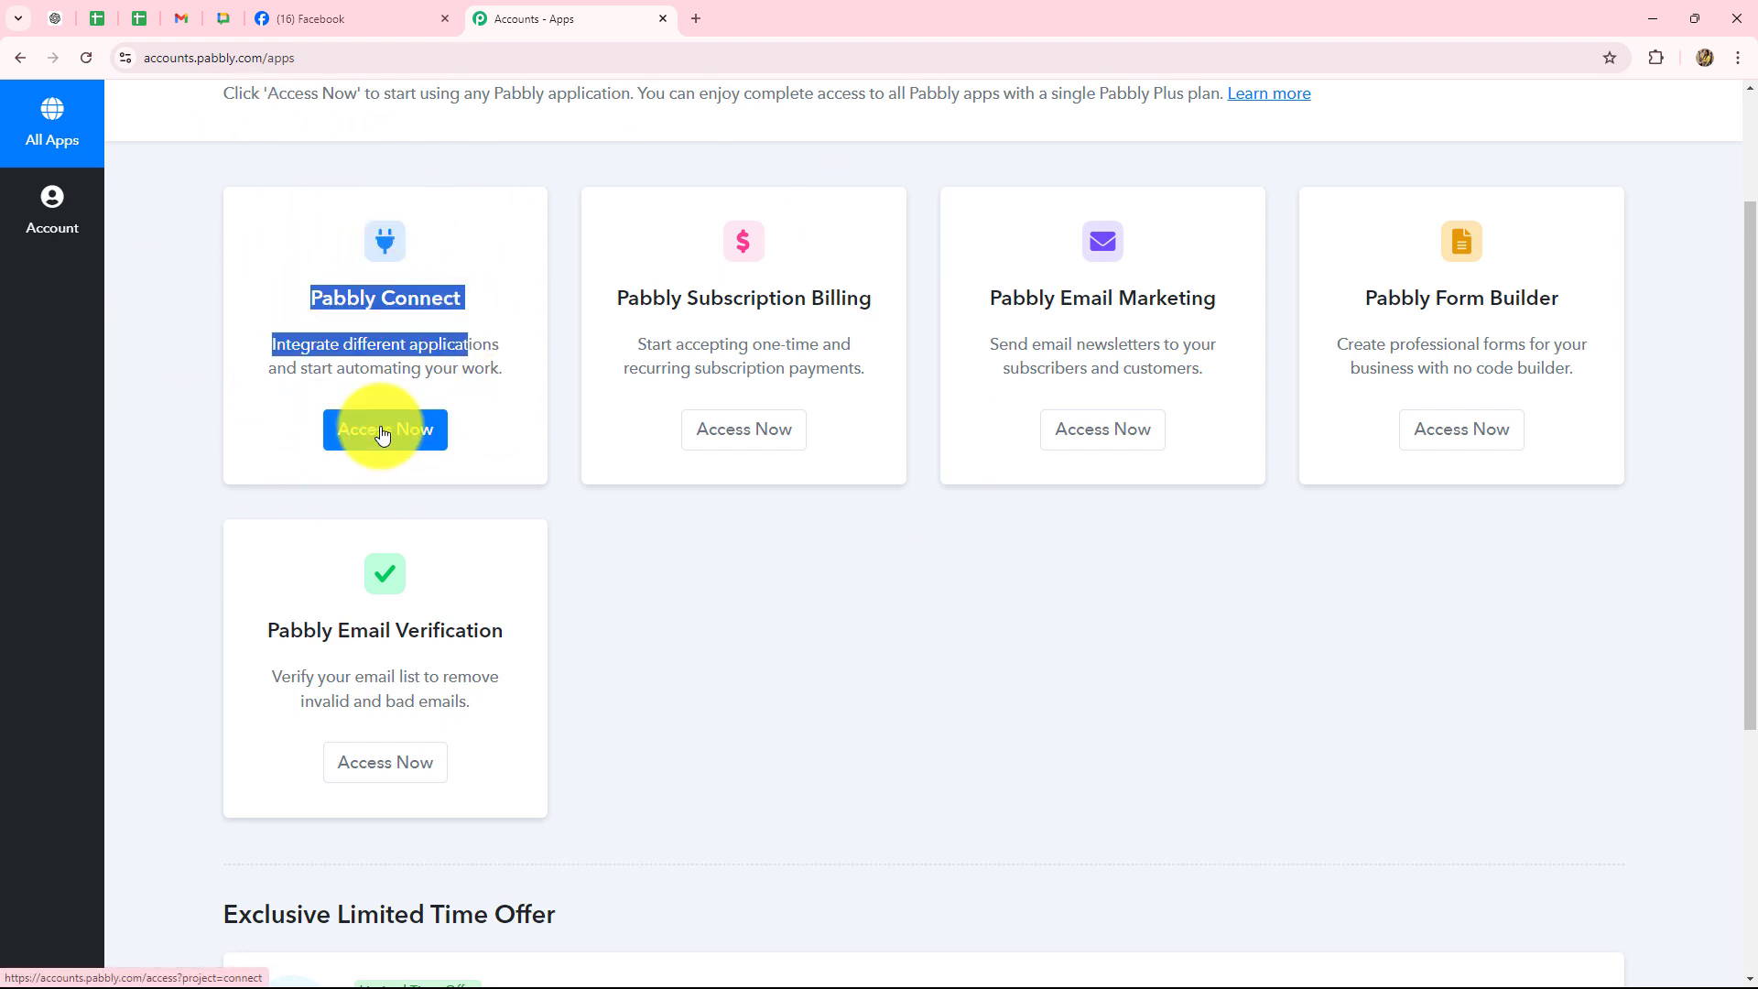
{"action": "left_click", "coordinate": [381, 431]}
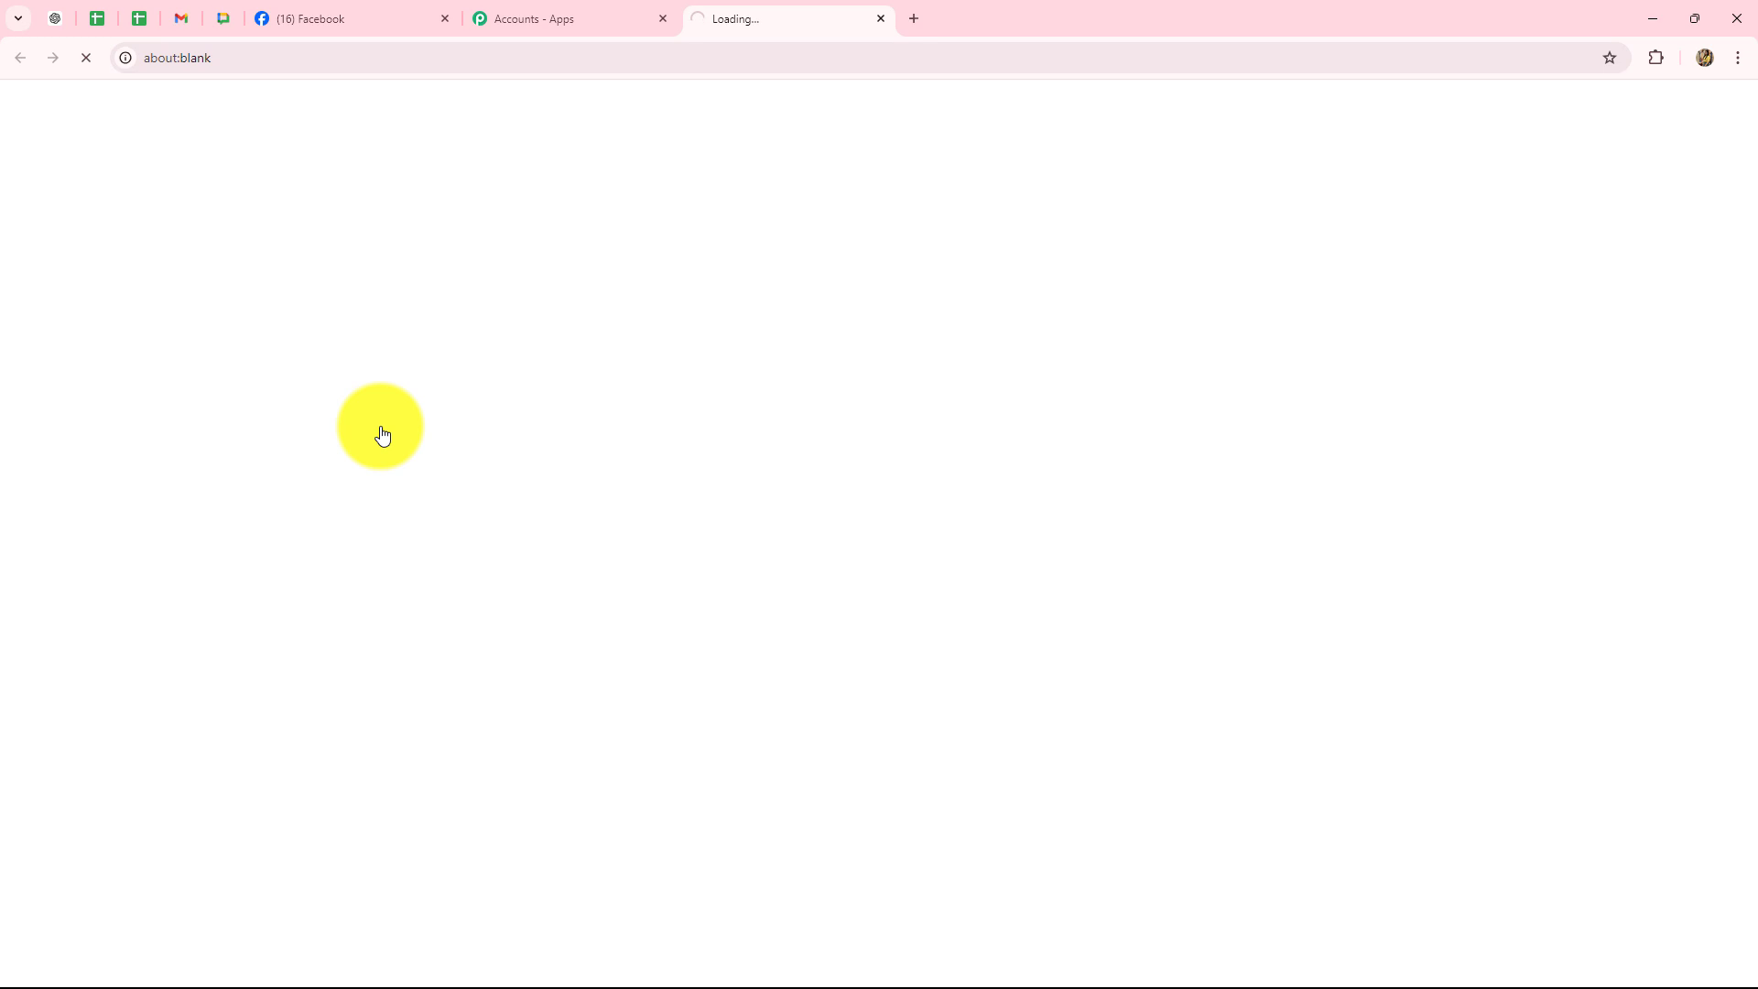
Start a new workflow from the dashboard and name it "Automate Facebook Pages Using Pabbly Connect"
{"action": "scroll", "coordinate": [844, 640], "scroll_direction": "down", "scroll_amount": 3}
{"action": "scroll", "coordinate": [843, 640], "scroll_direction": "up", "scroll_amount": 3}
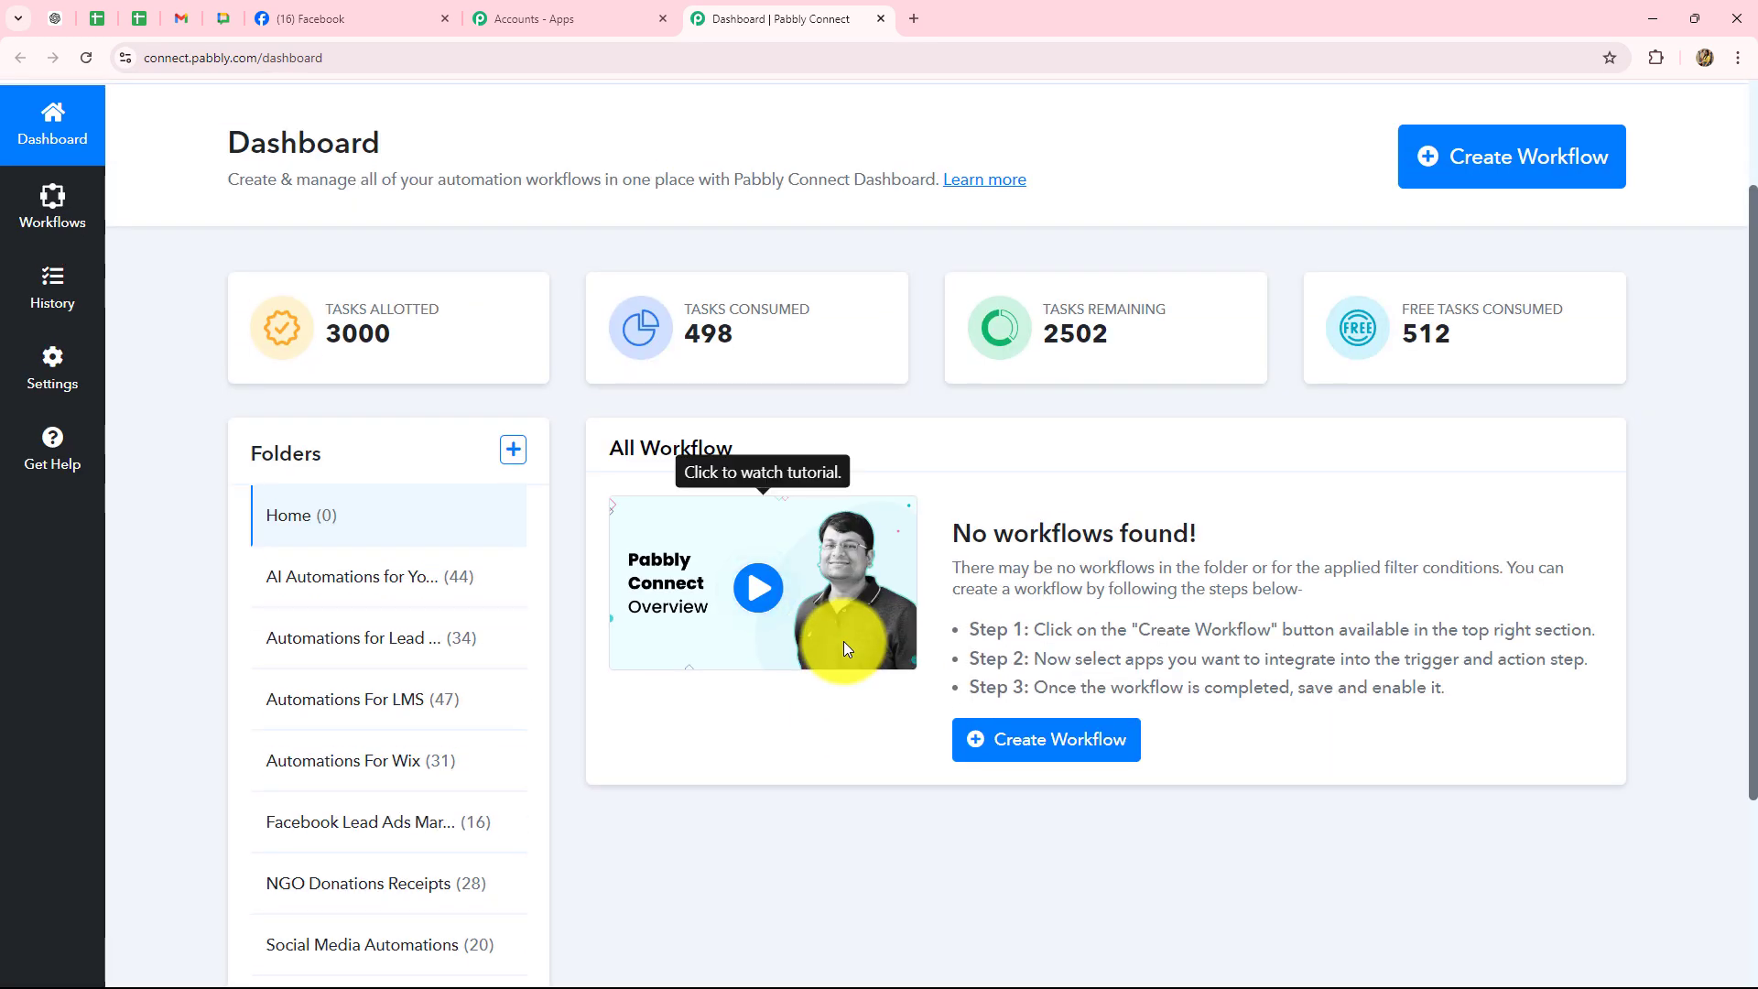
{"action": "scroll", "coordinate": [1232, 595], "scroll_direction": "down", "scroll_amount": 2}
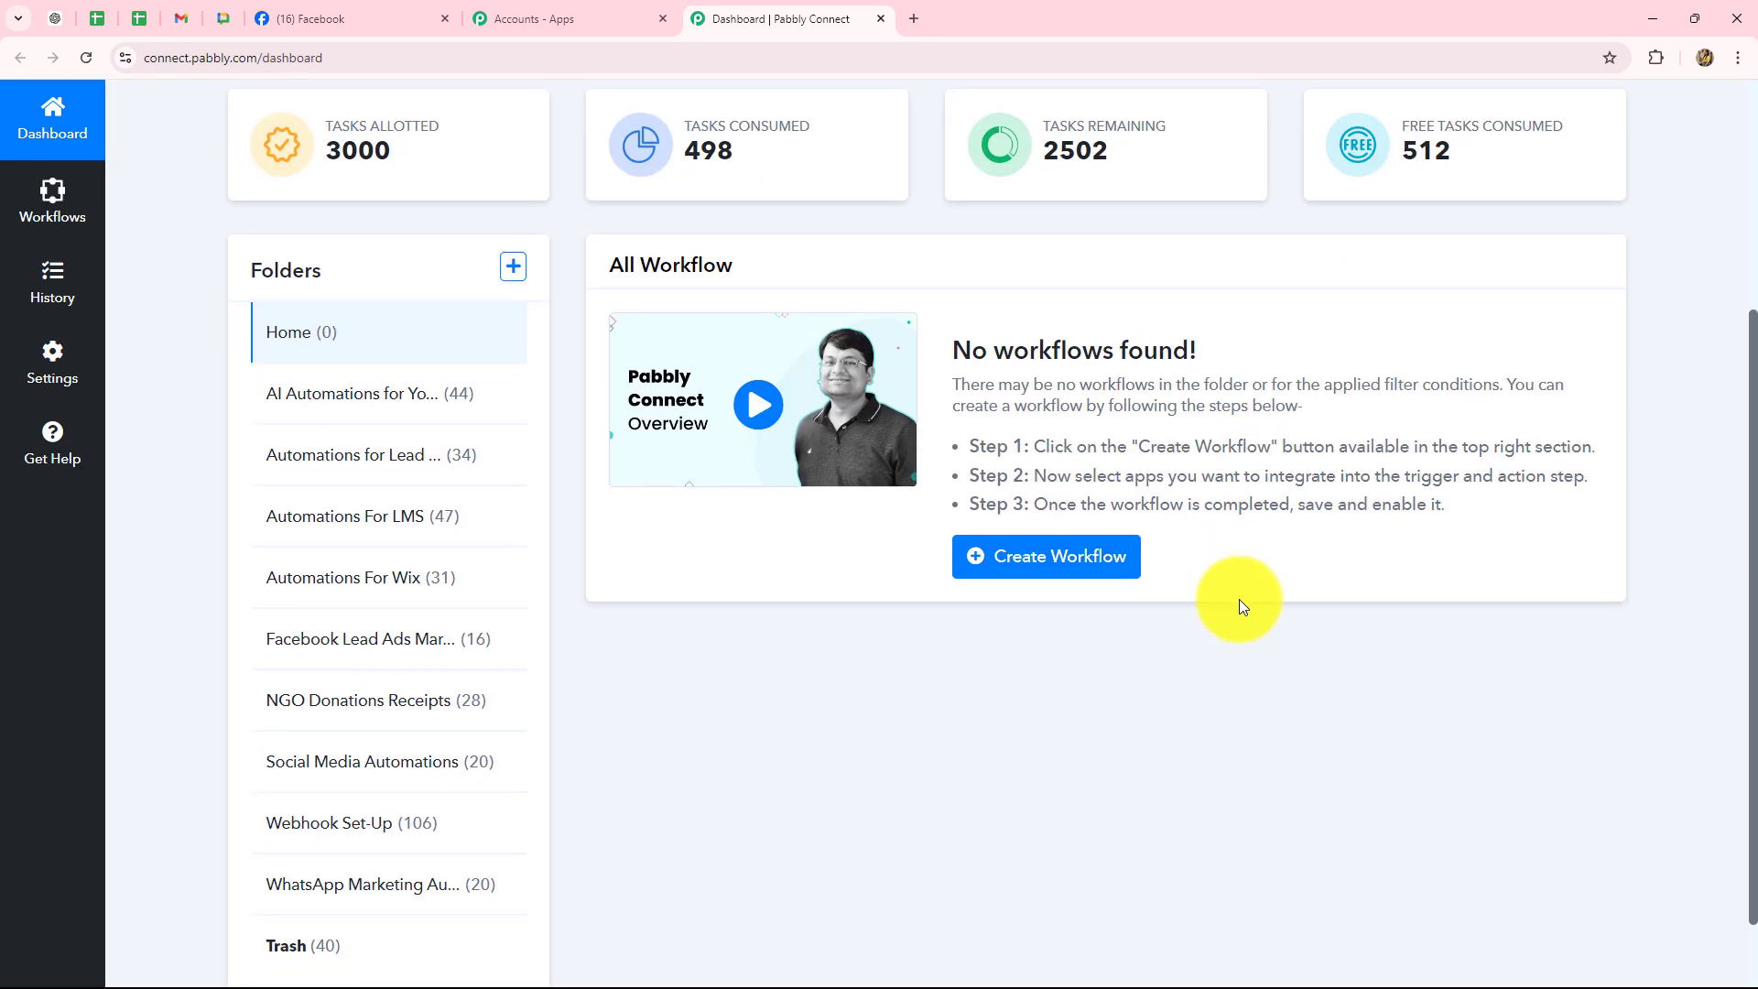
{"action": "scroll", "coordinate": [1239, 601], "scroll_direction": "down", "scroll_amount": 1}
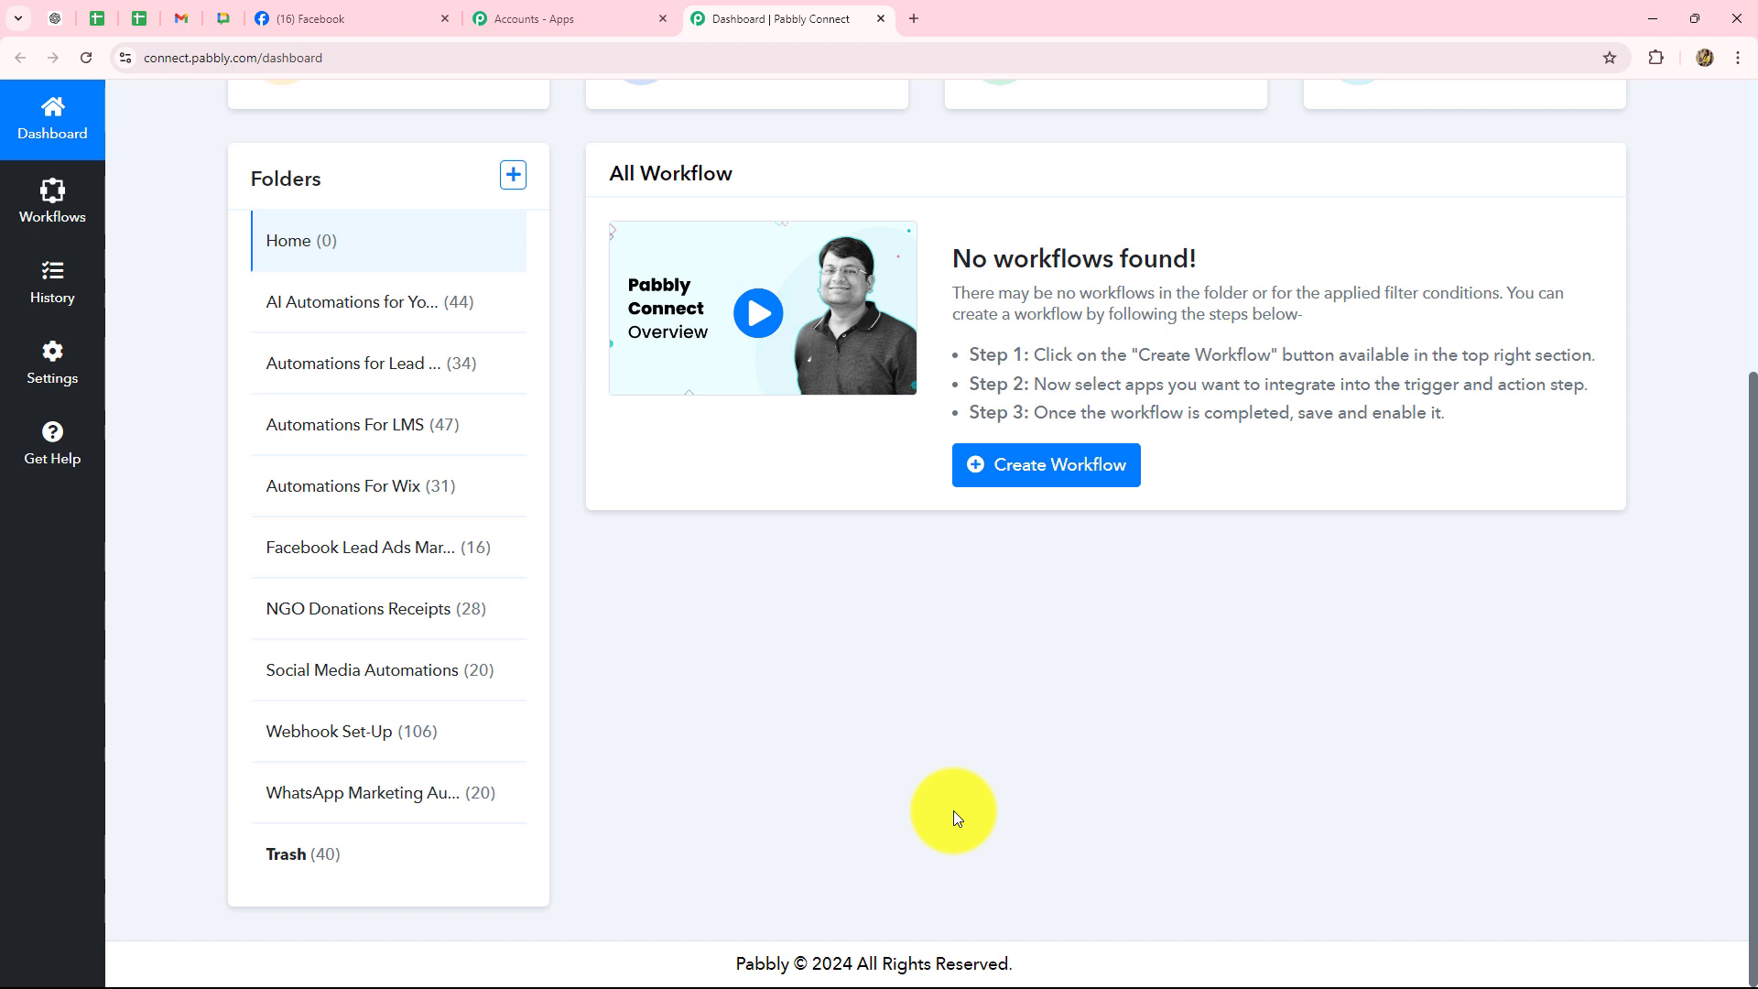
{"action": "scroll", "coordinate": [949, 810], "scroll_direction": "up", "scroll_amount": 4}
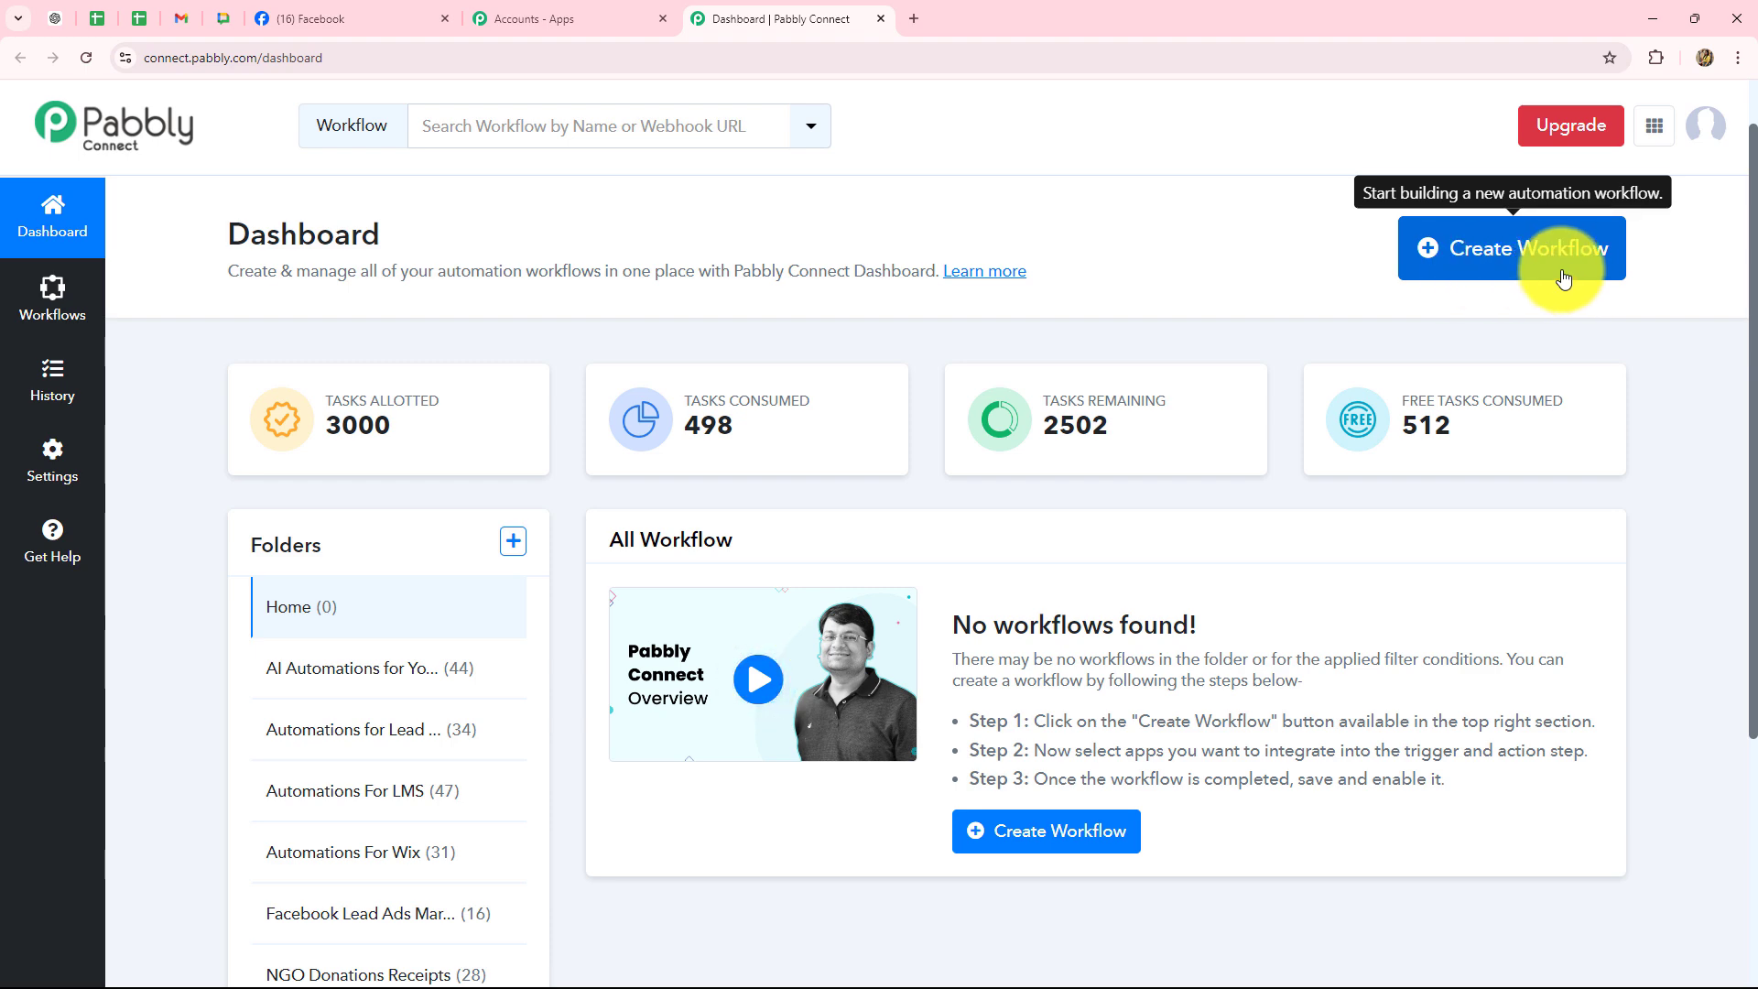
{"action": "left_click", "coordinate": [1483, 259]}
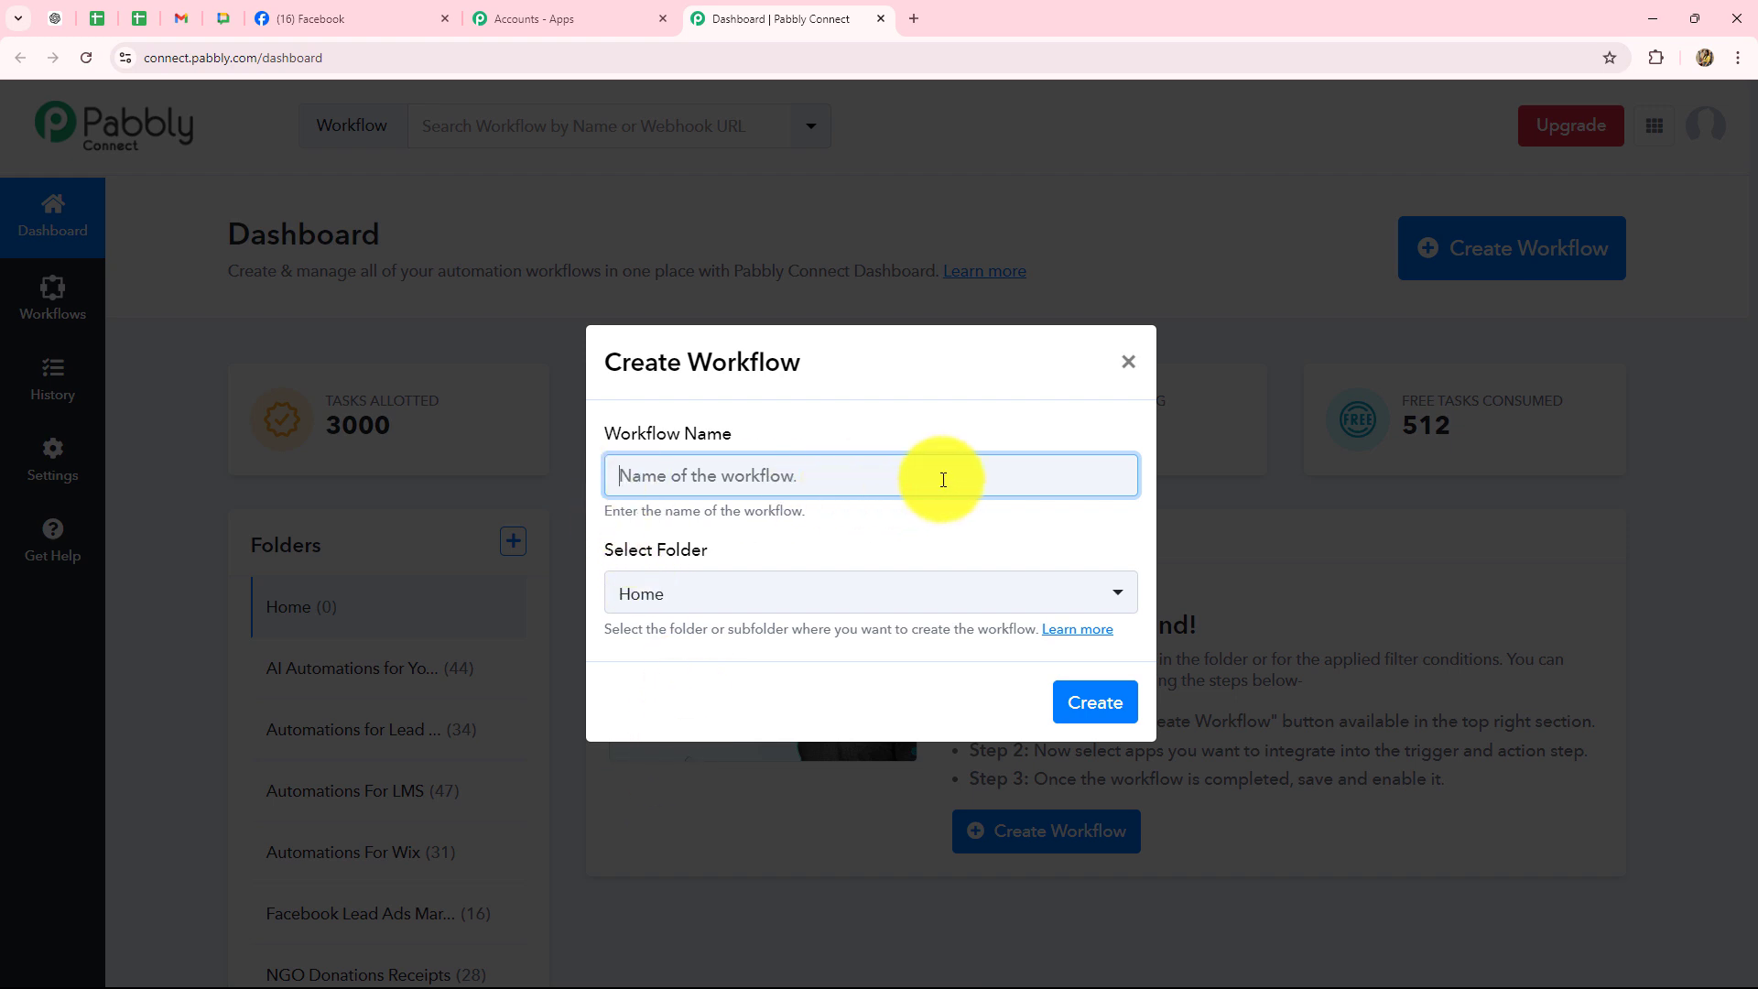
{"action": "type", "text": "Automate Facebook Pages Using Pabbly Connect"}
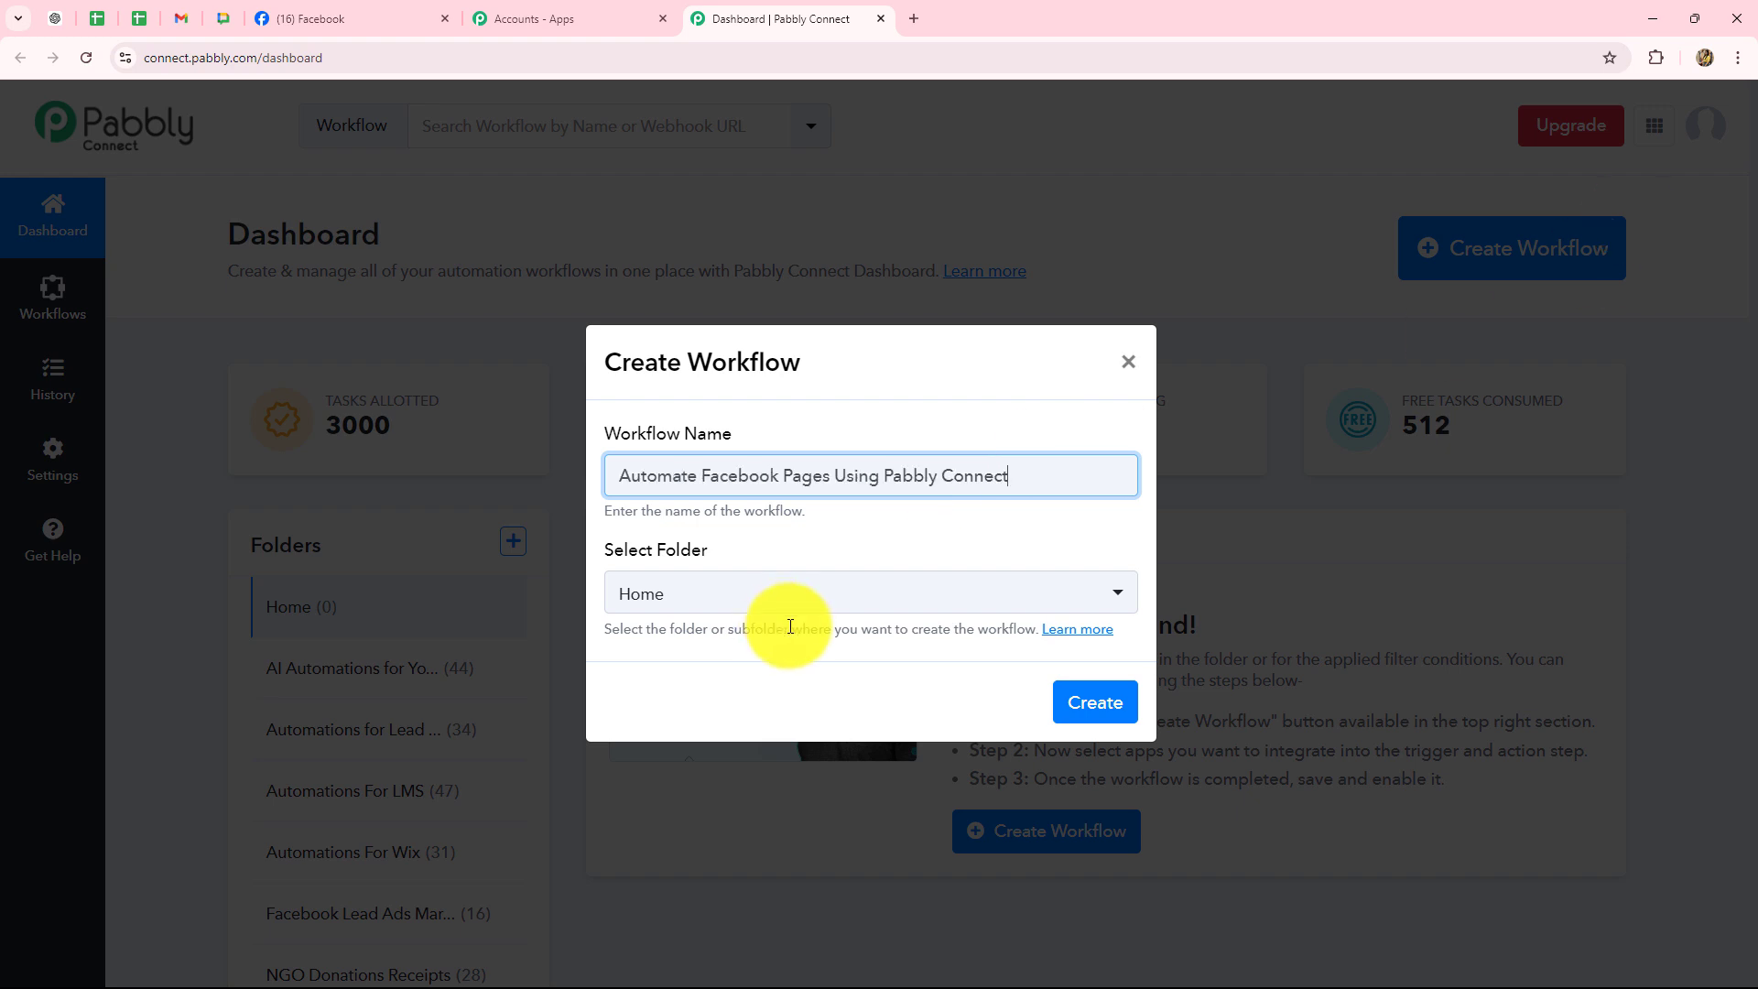
Choose the Social Media Automations folder for the workflow and create it
{"action": "left_click", "coordinate": [809, 552]}
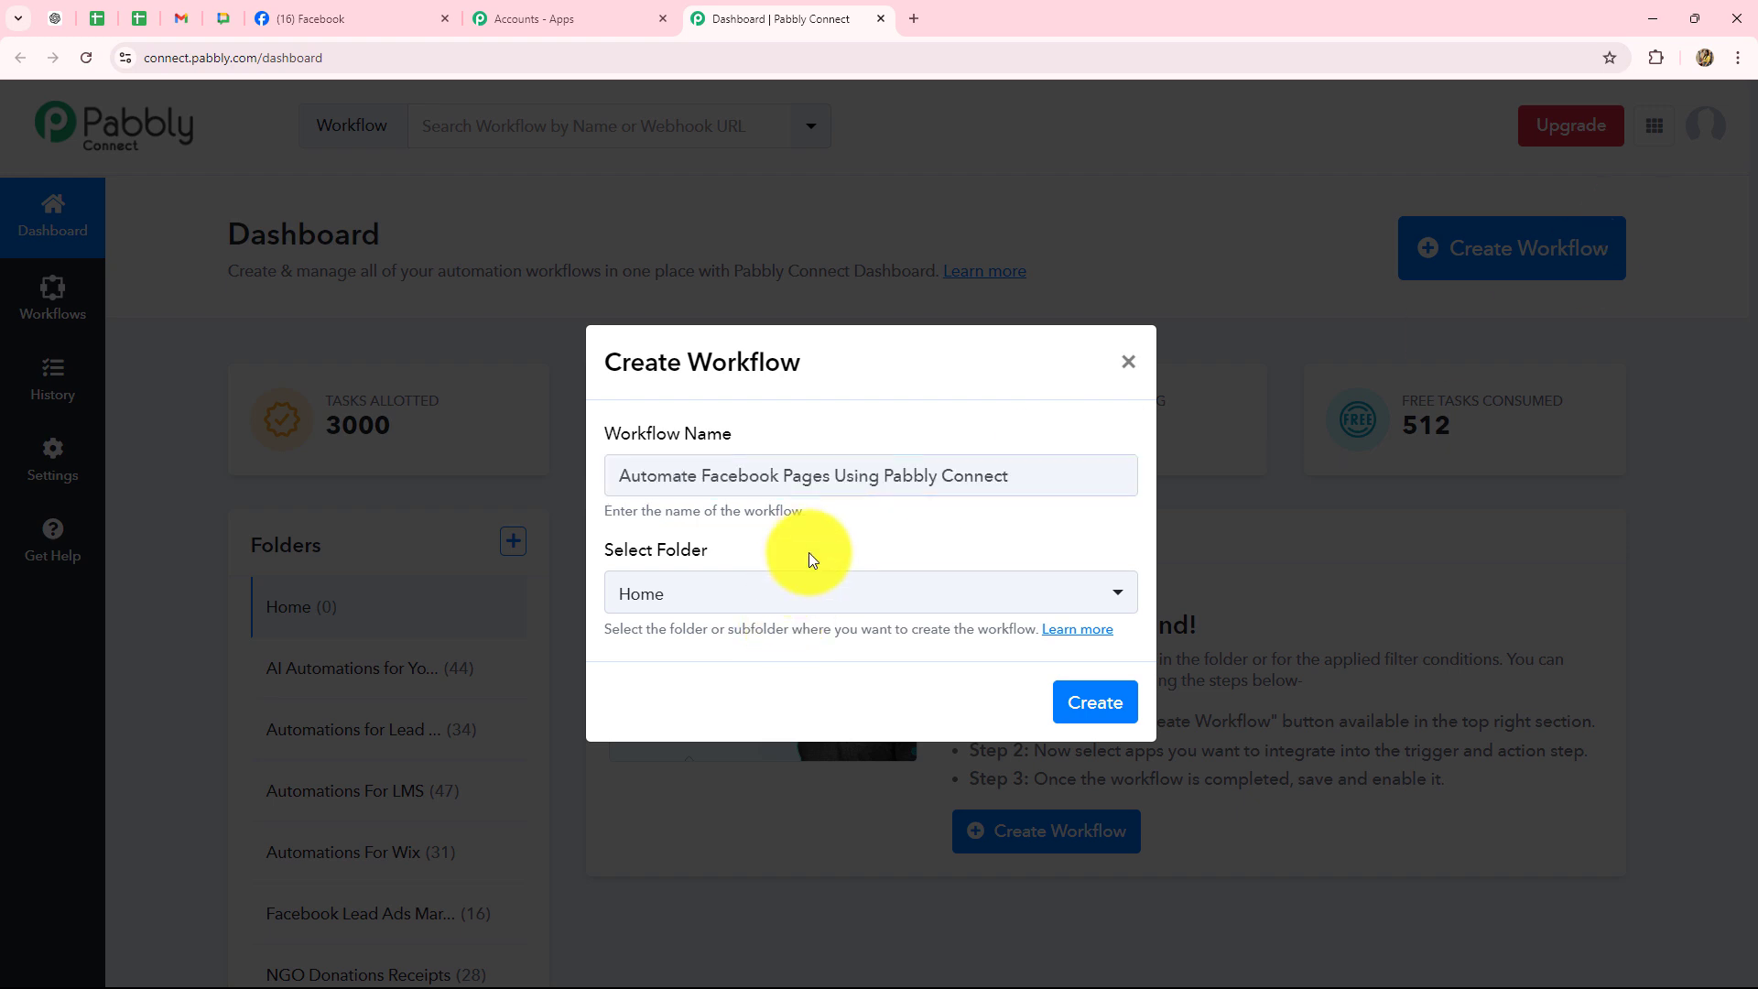
{"action": "left_click", "coordinate": [793, 602]}
{"action": "left_click", "coordinate": [793, 597]}
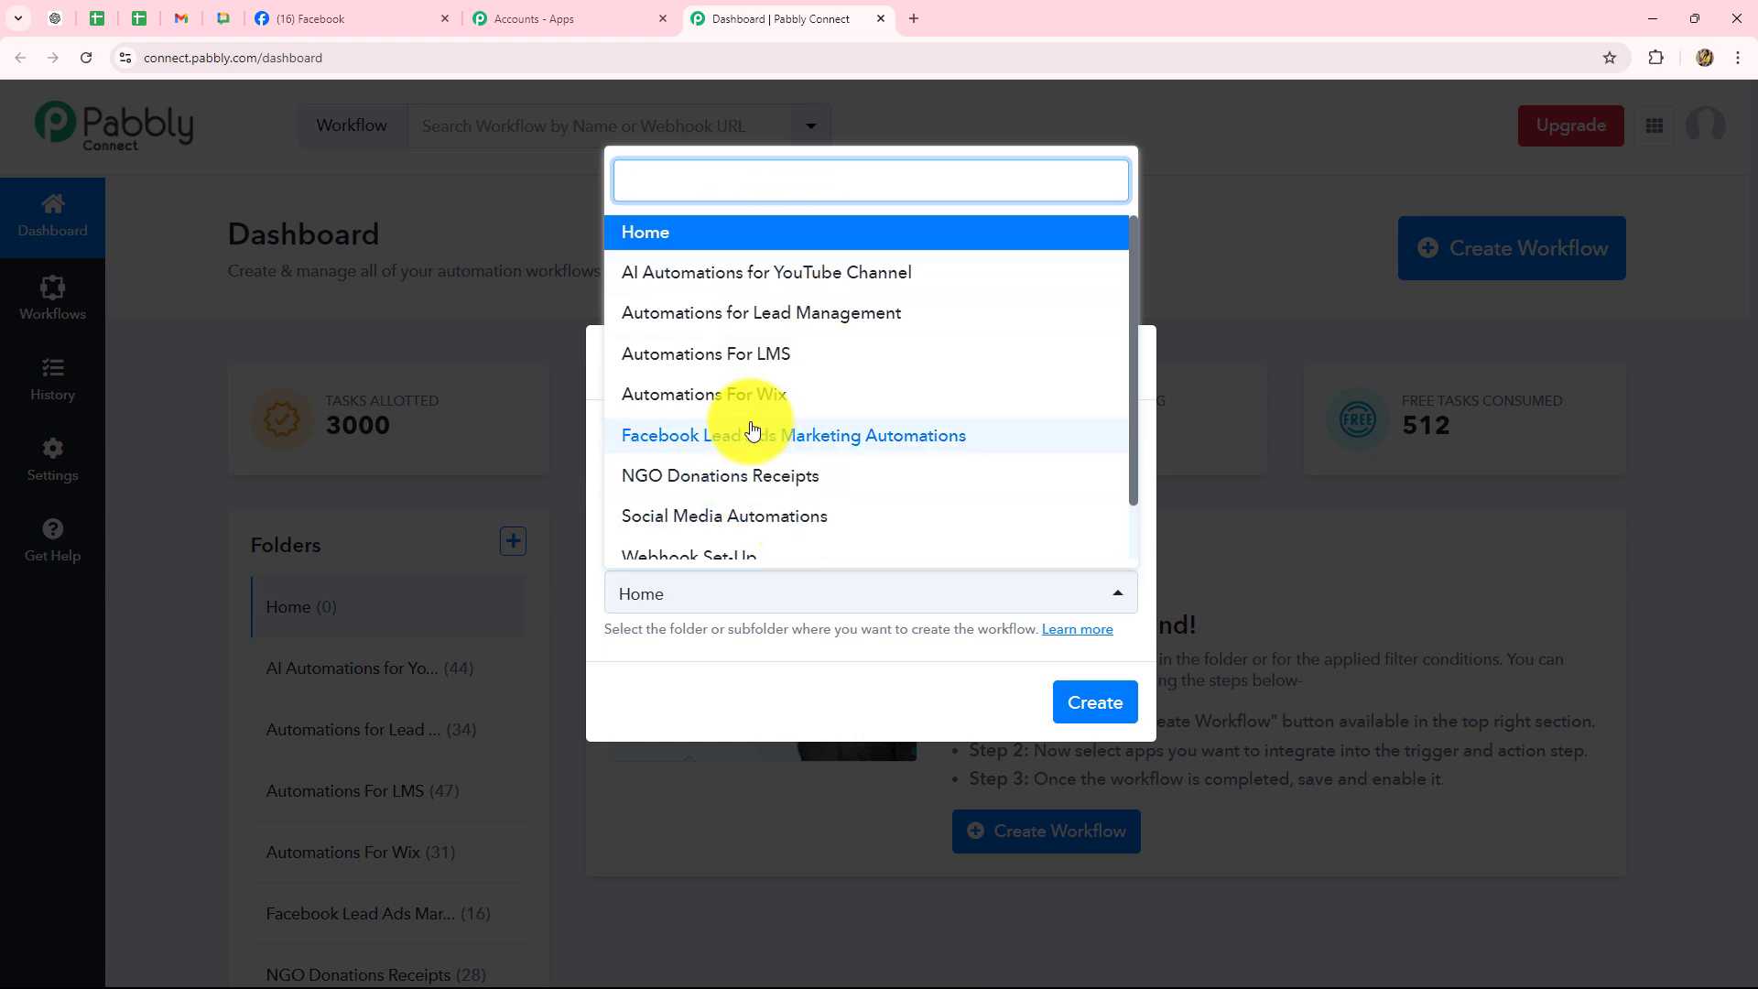
{"action": "scroll", "coordinate": [734, 459], "scroll_direction": "down", "scroll_amount": 1}
{"action": "scroll", "coordinate": [729, 516], "scroll_direction": "up", "scroll_amount": 1}
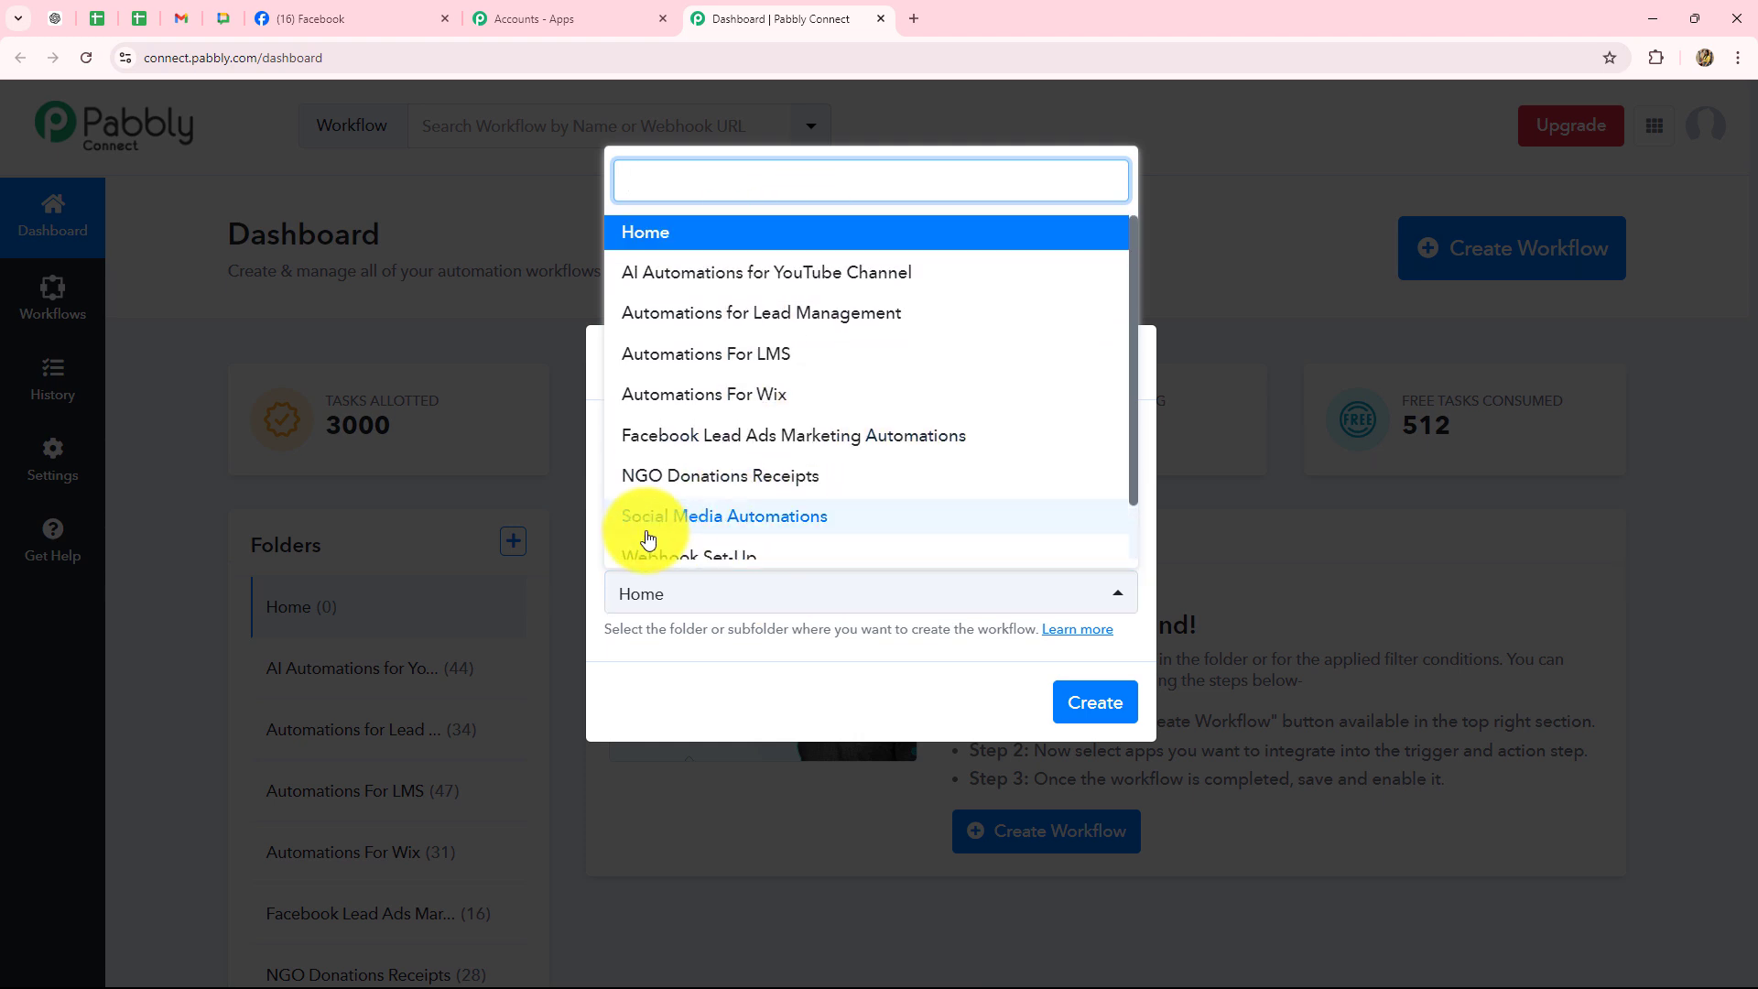
{"action": "left_click", "coordinate": [778, 517]}
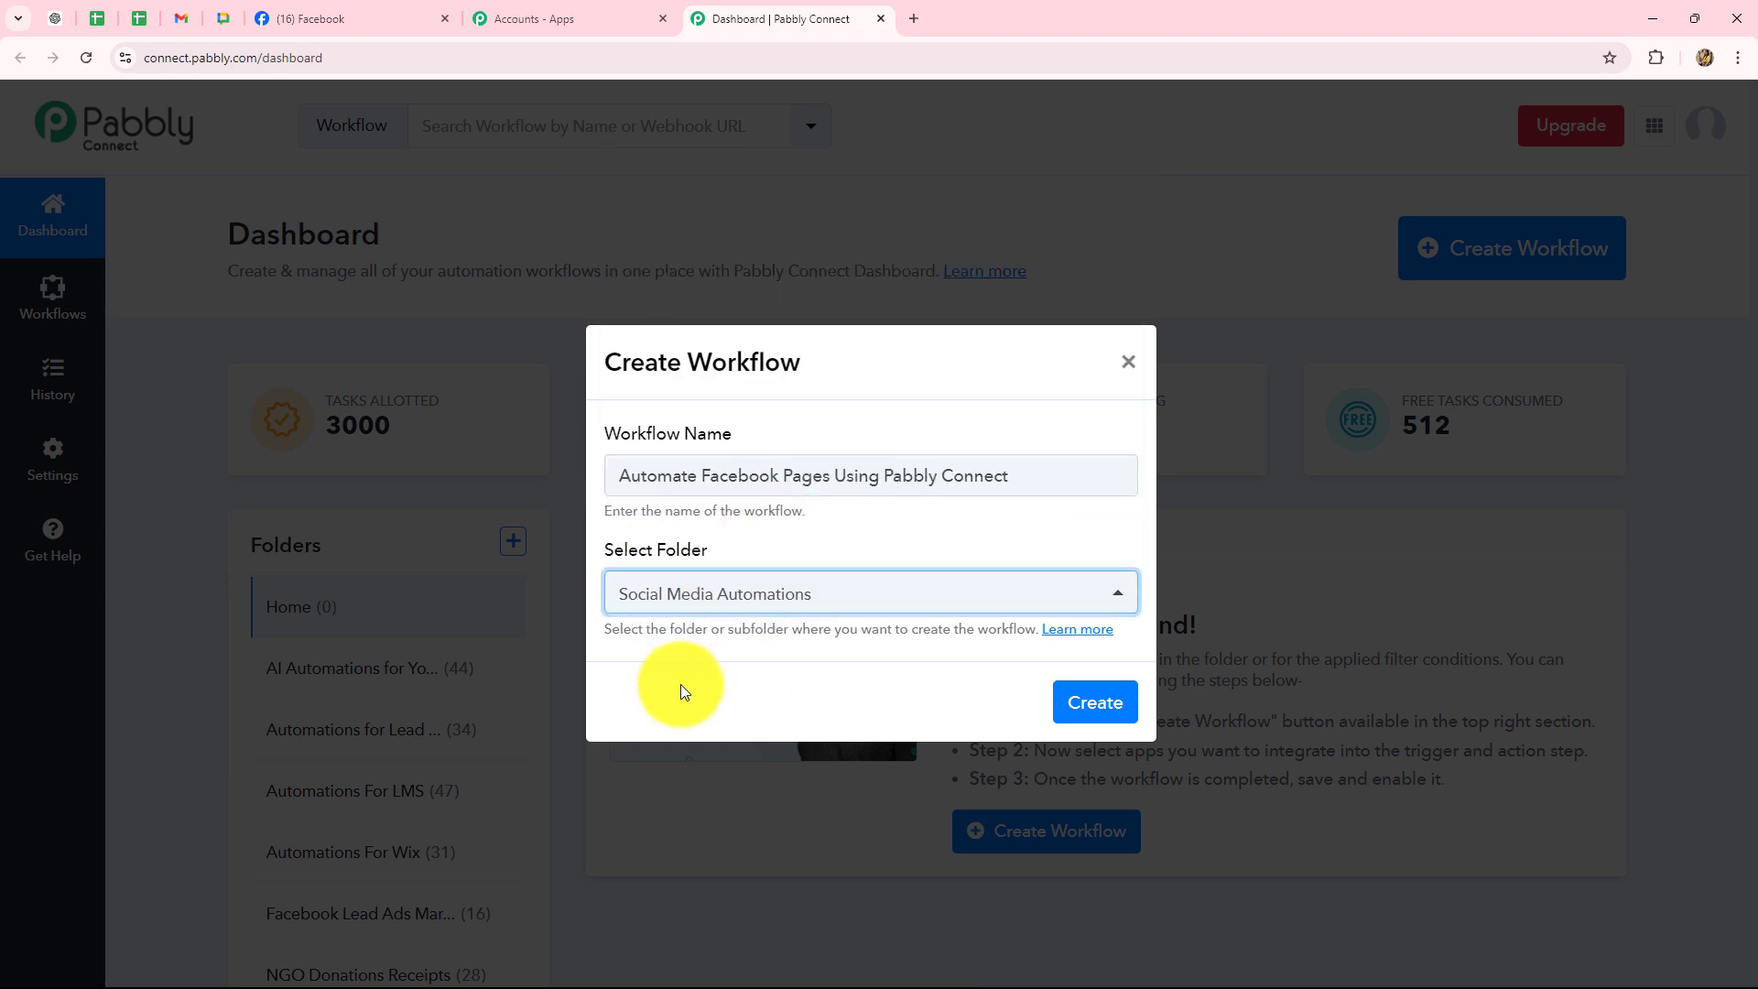
{"action": "left_click", "coordinate": [1122, 724]}
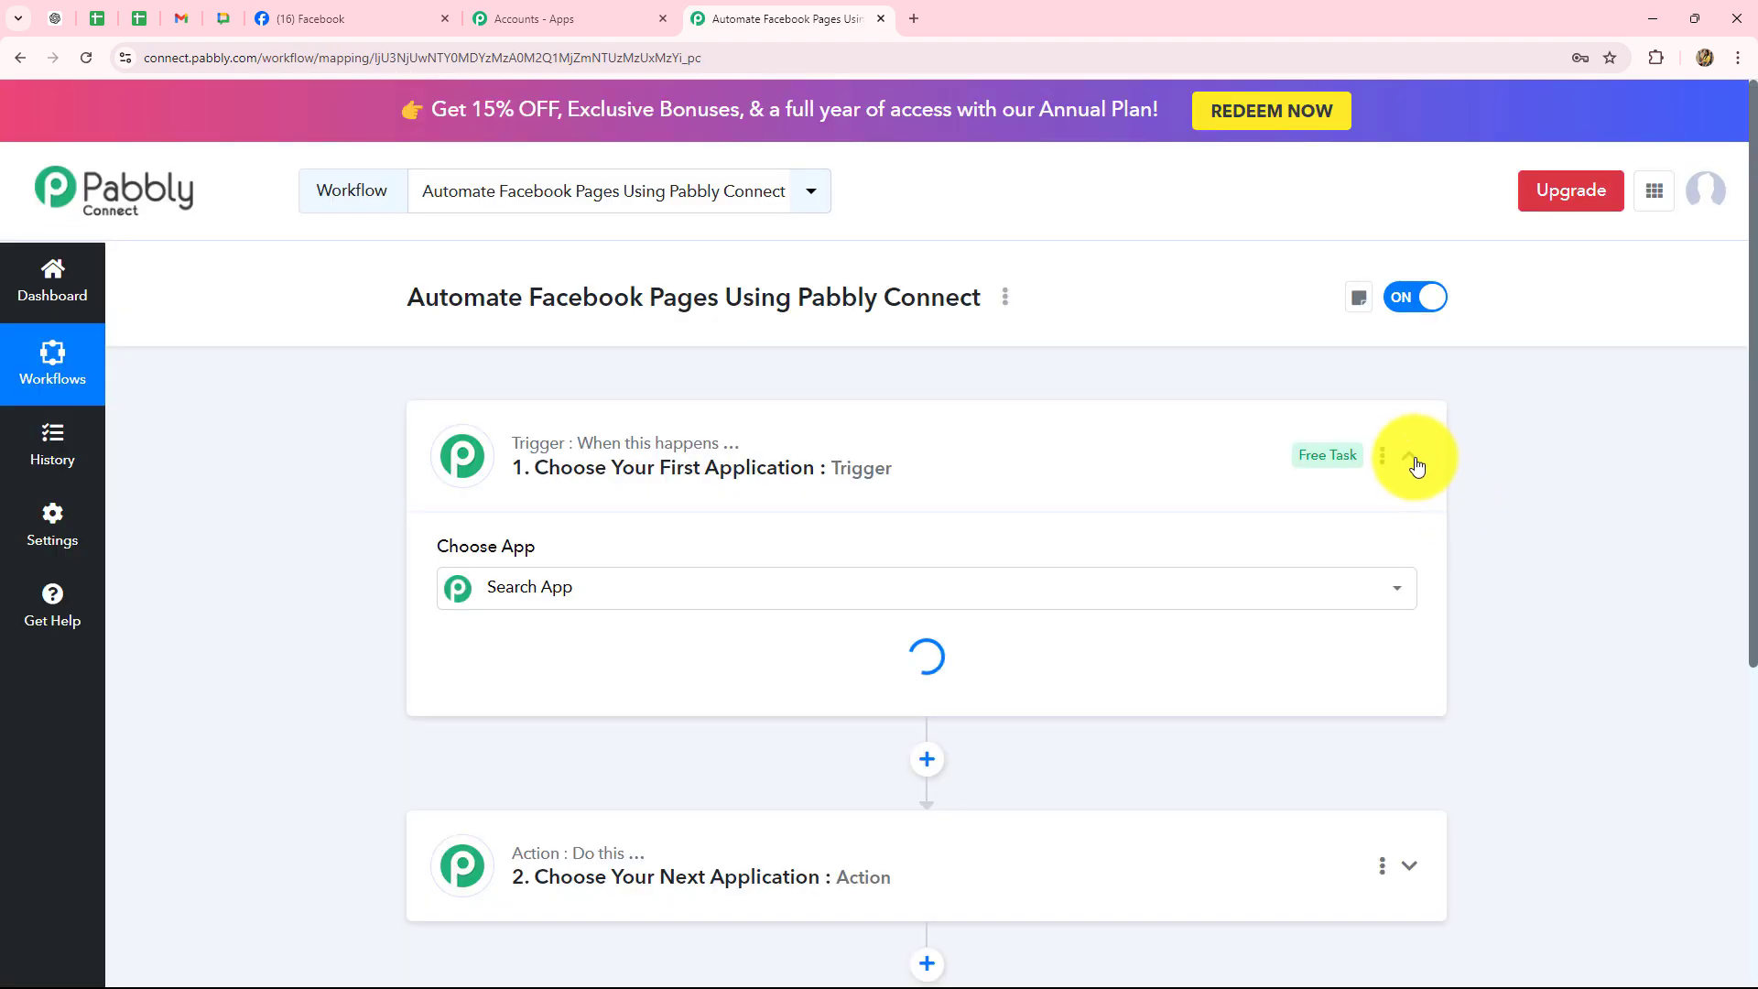
Collapse the trigger section to review the workflow's trigger and action, and check the Facebook page briefly
{"action": "left_click", "coordinate": [1410, 457]}
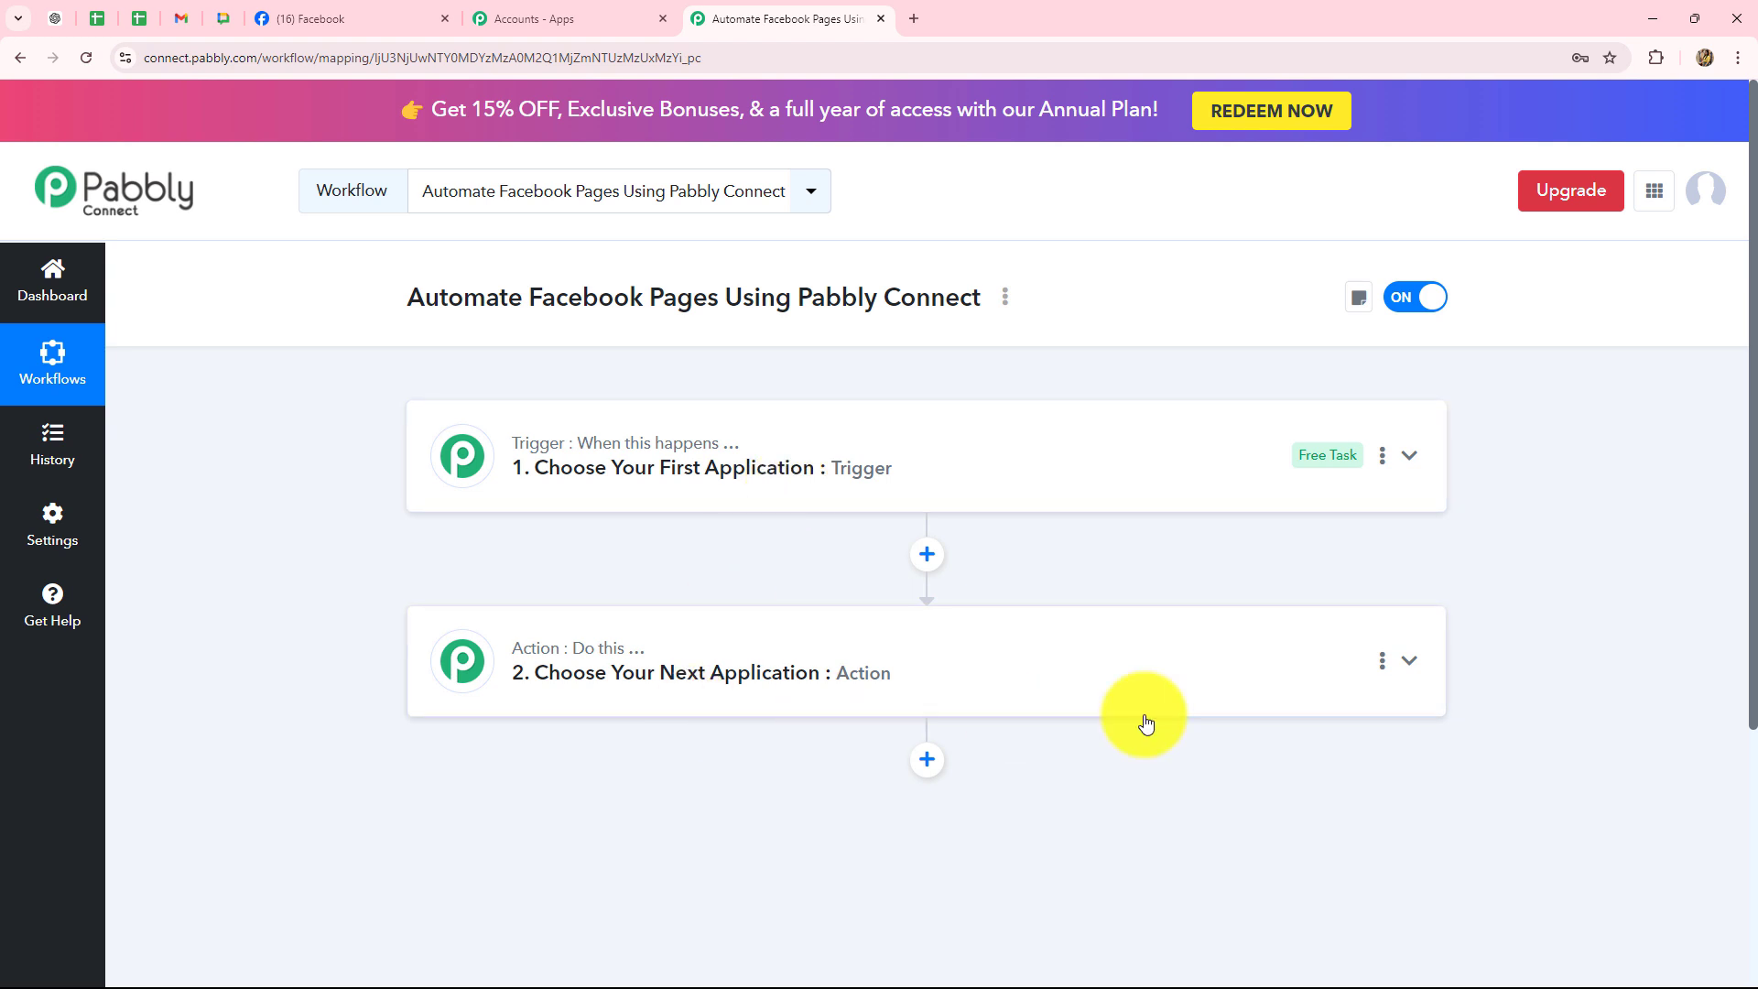
{"action": "scroll", "coordinate": [1144, 719], "scroll_direction": "down", "scroll_amount": 3}
{"action": "scroll", "coordinate": [1144, 719], "scroll_direction": "up", "scroll_amount": 3}
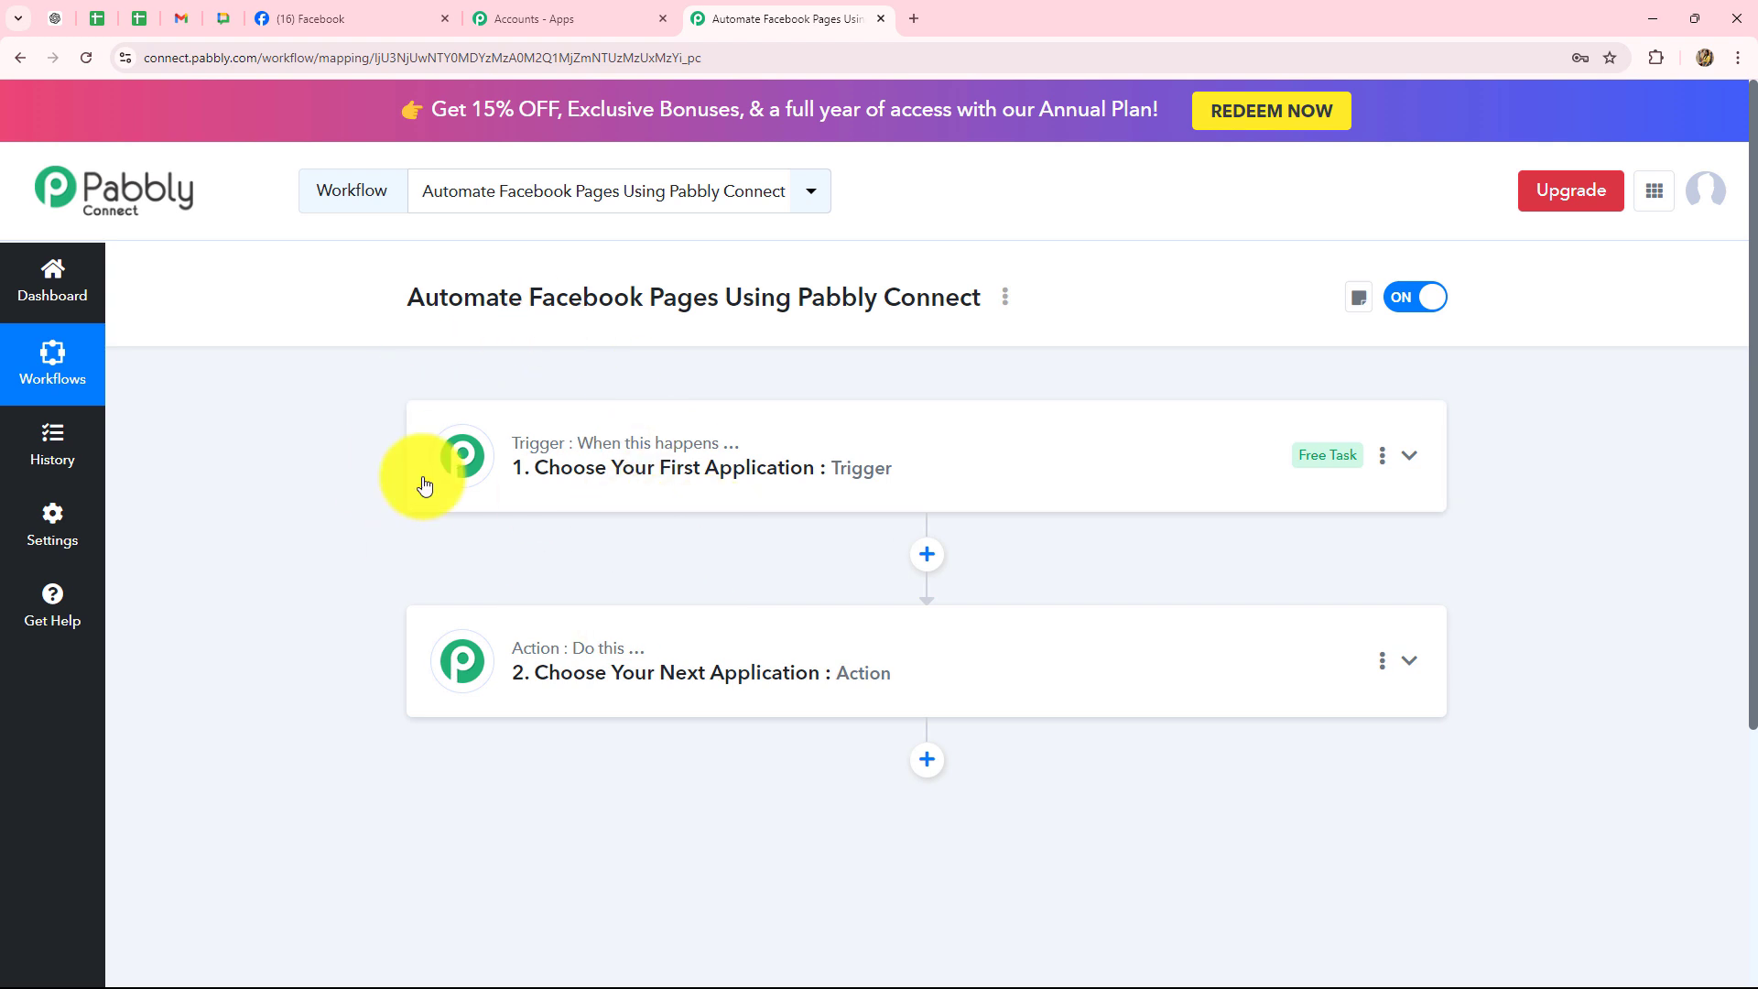
{"action": "left_click", "coordinate": [372, 14]}
{"action": "left_click", "coordinate": [752, 16]}
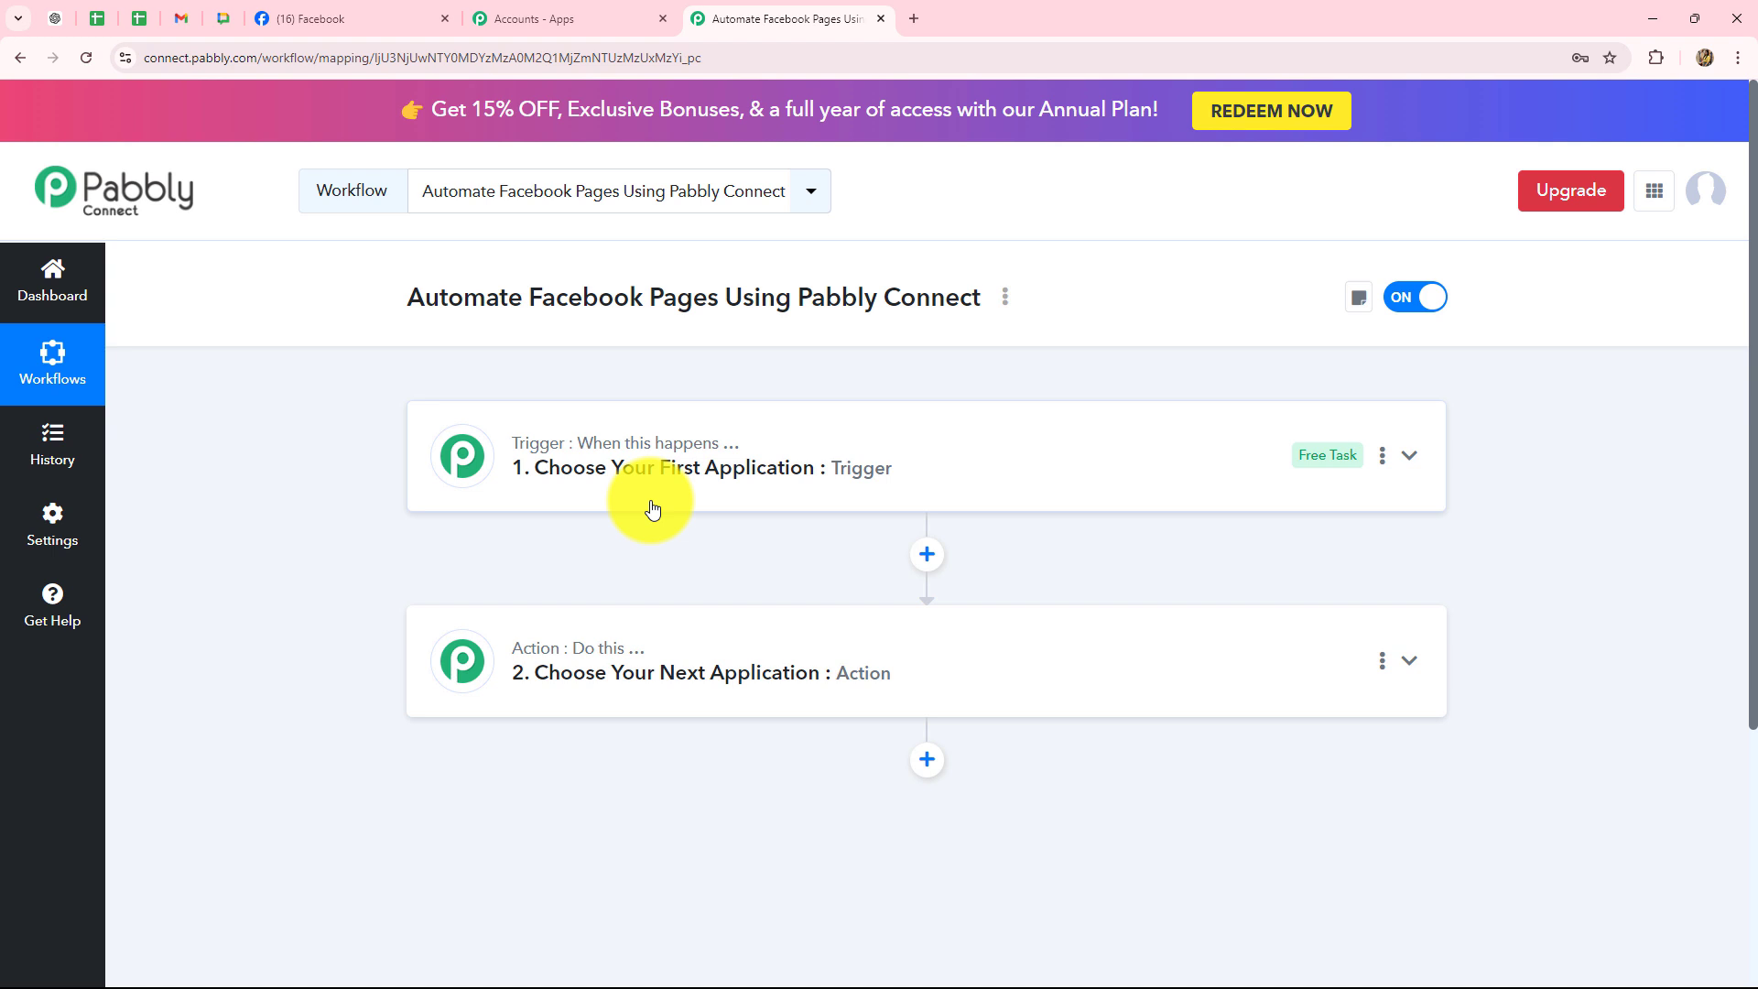
Expand the trigger, search the apps for "Fac" and choose Facebook Pages as the trigger application
{"action": "left_click", "coordinate": [586, 444]}
{"action": "scroll", "coordinate": [479, 569], "scroll_direction": "down", "scroll_amount": 2}
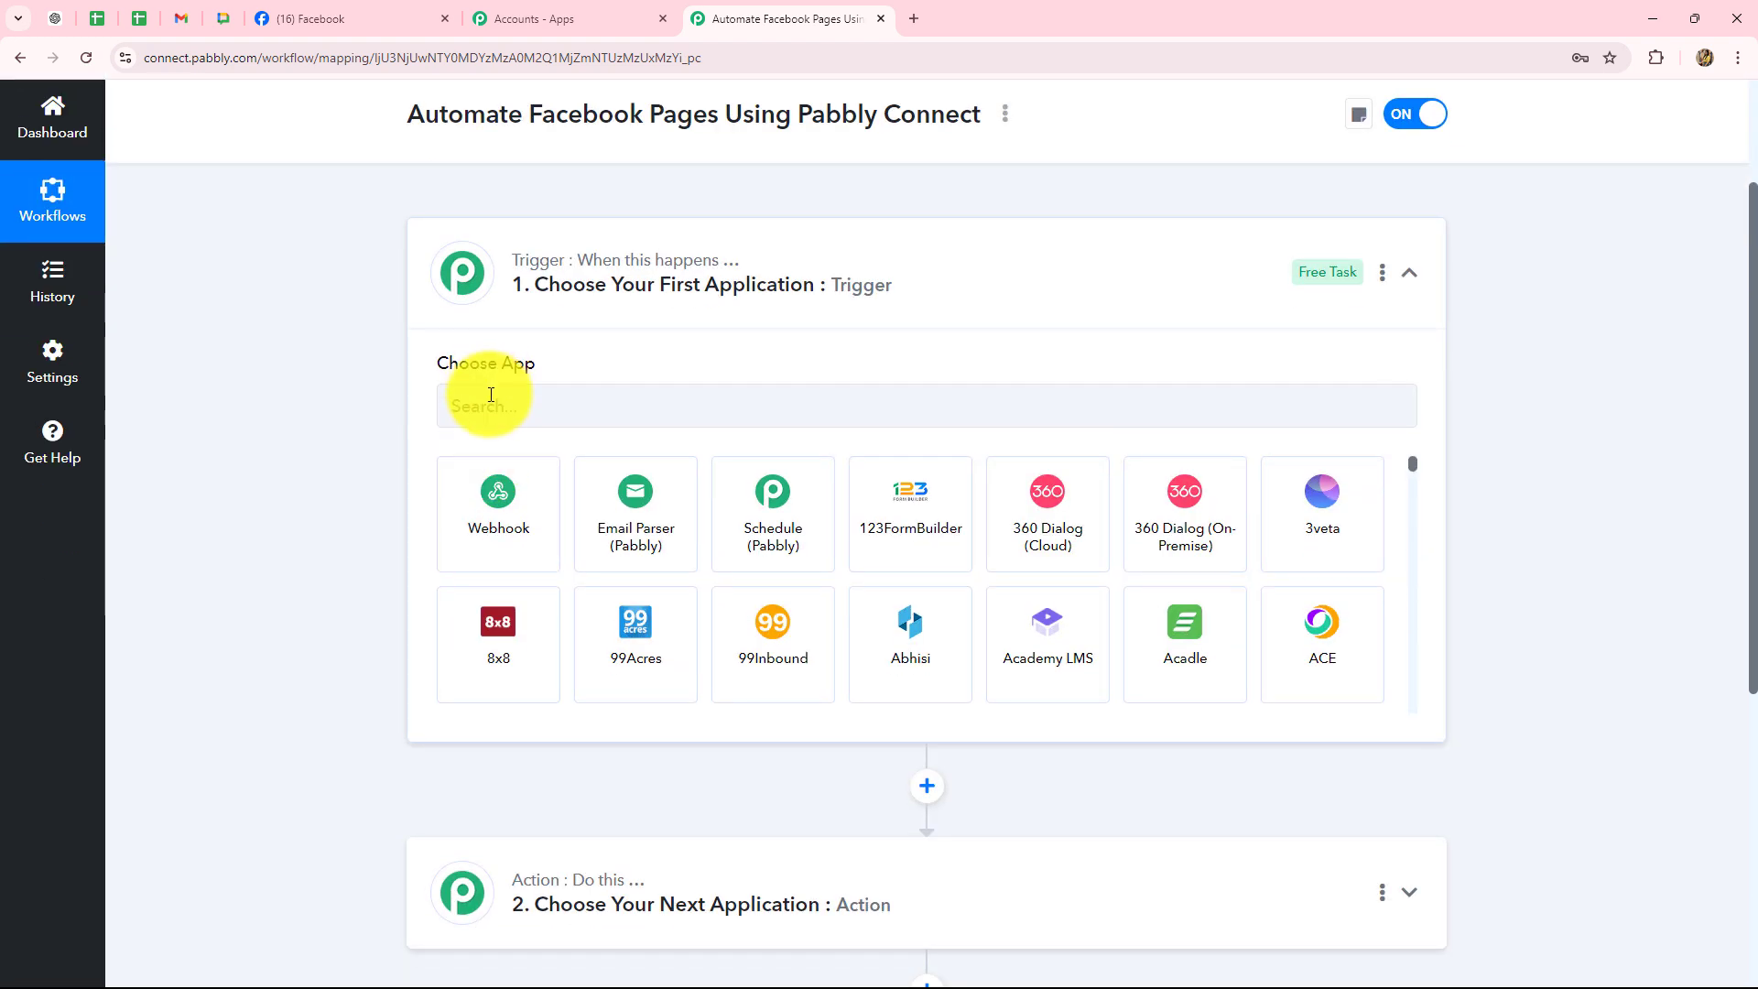
{"action": "left_click", "coordinate": [344, 22]}
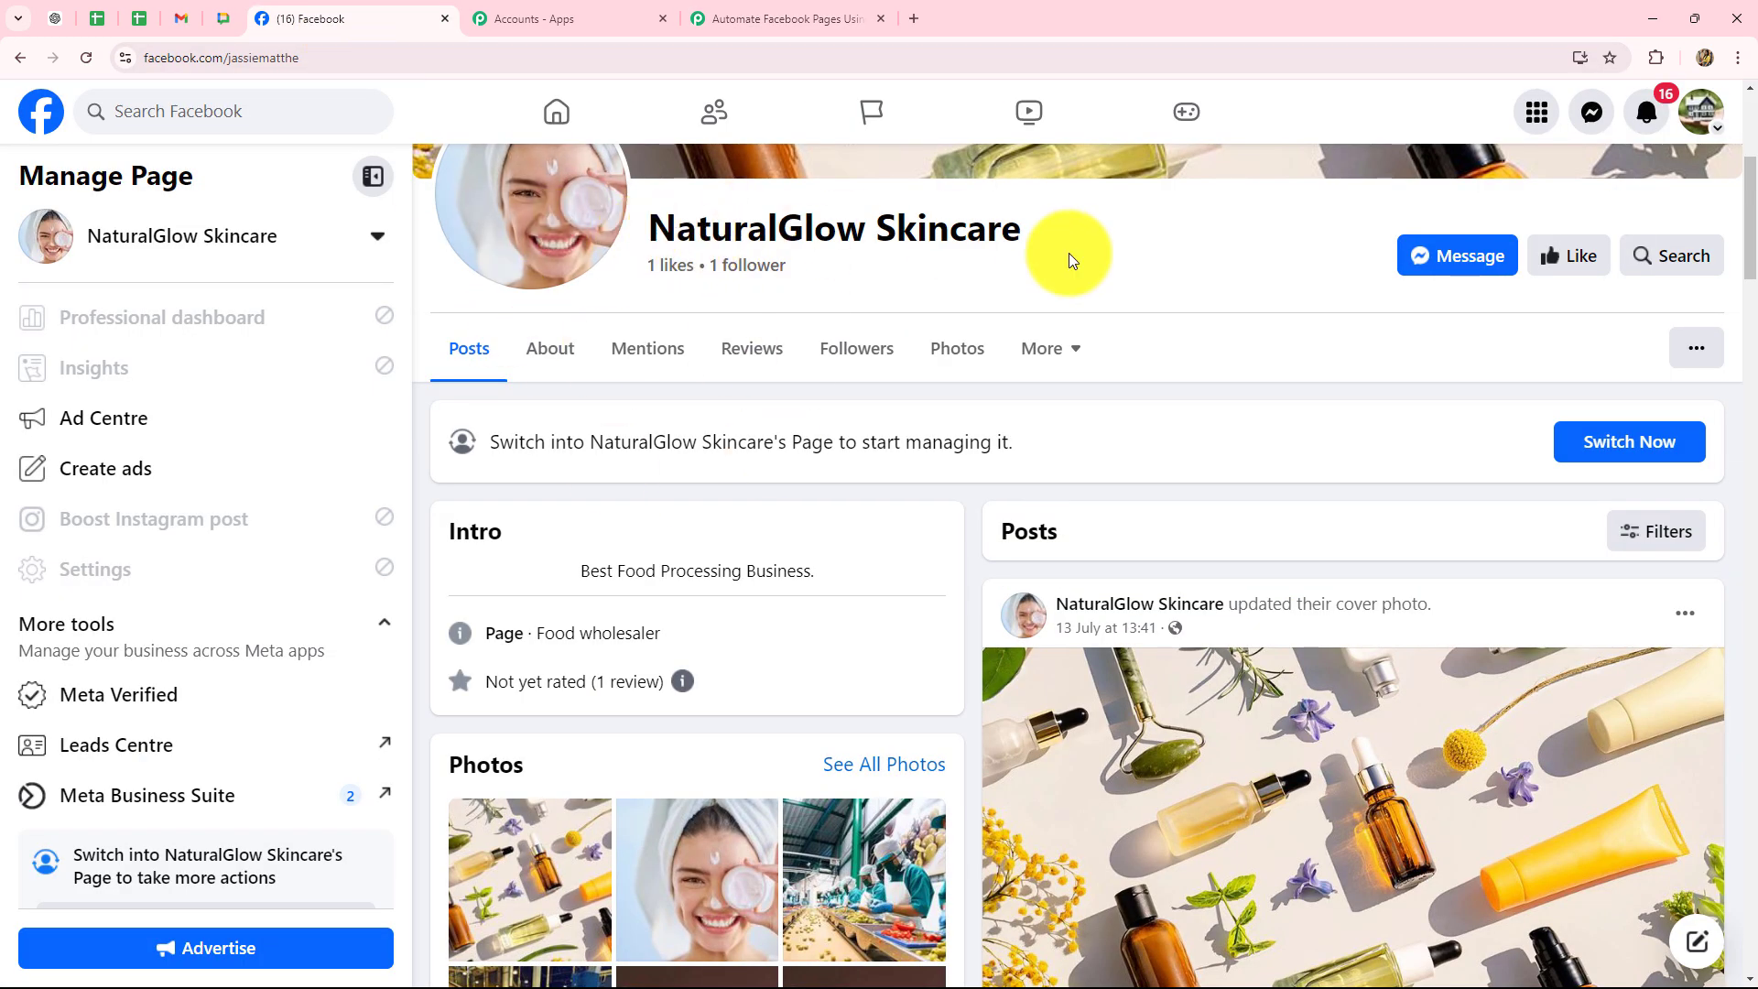
{"action": "left_click", "coordinate": [776, 18]}
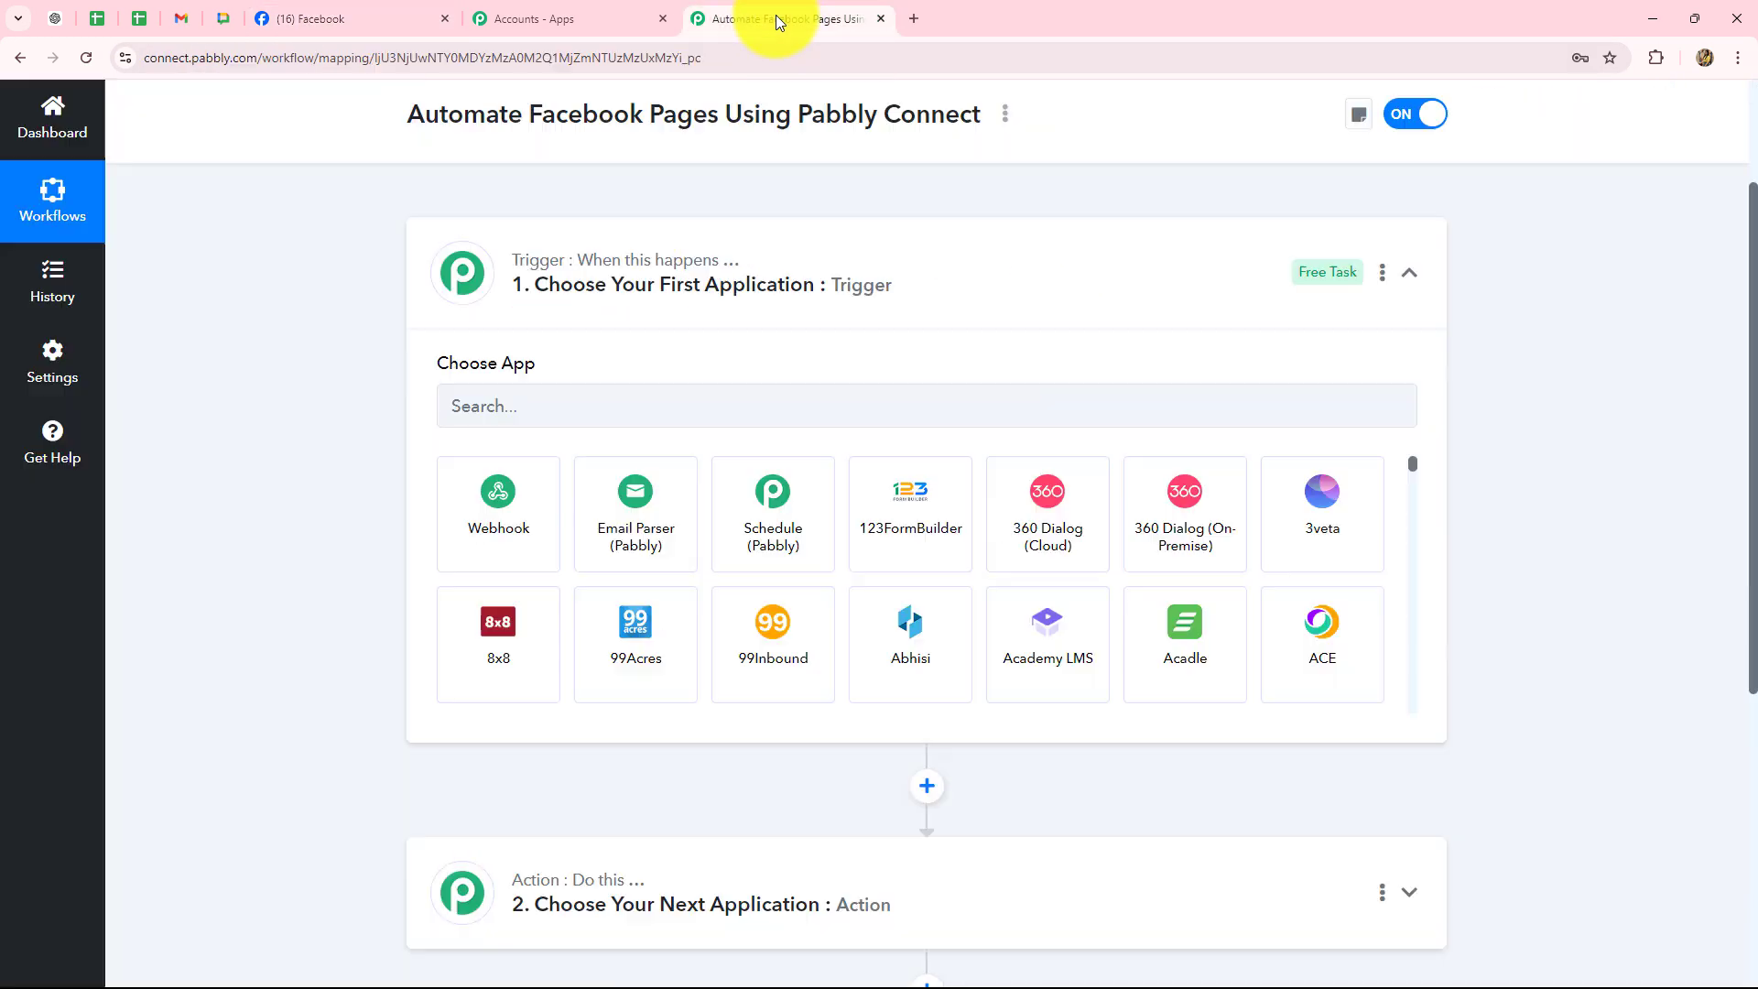
{"action": "left_click", "coordinate": [533, 407]}
{"action": "type", "text": "Fac"}
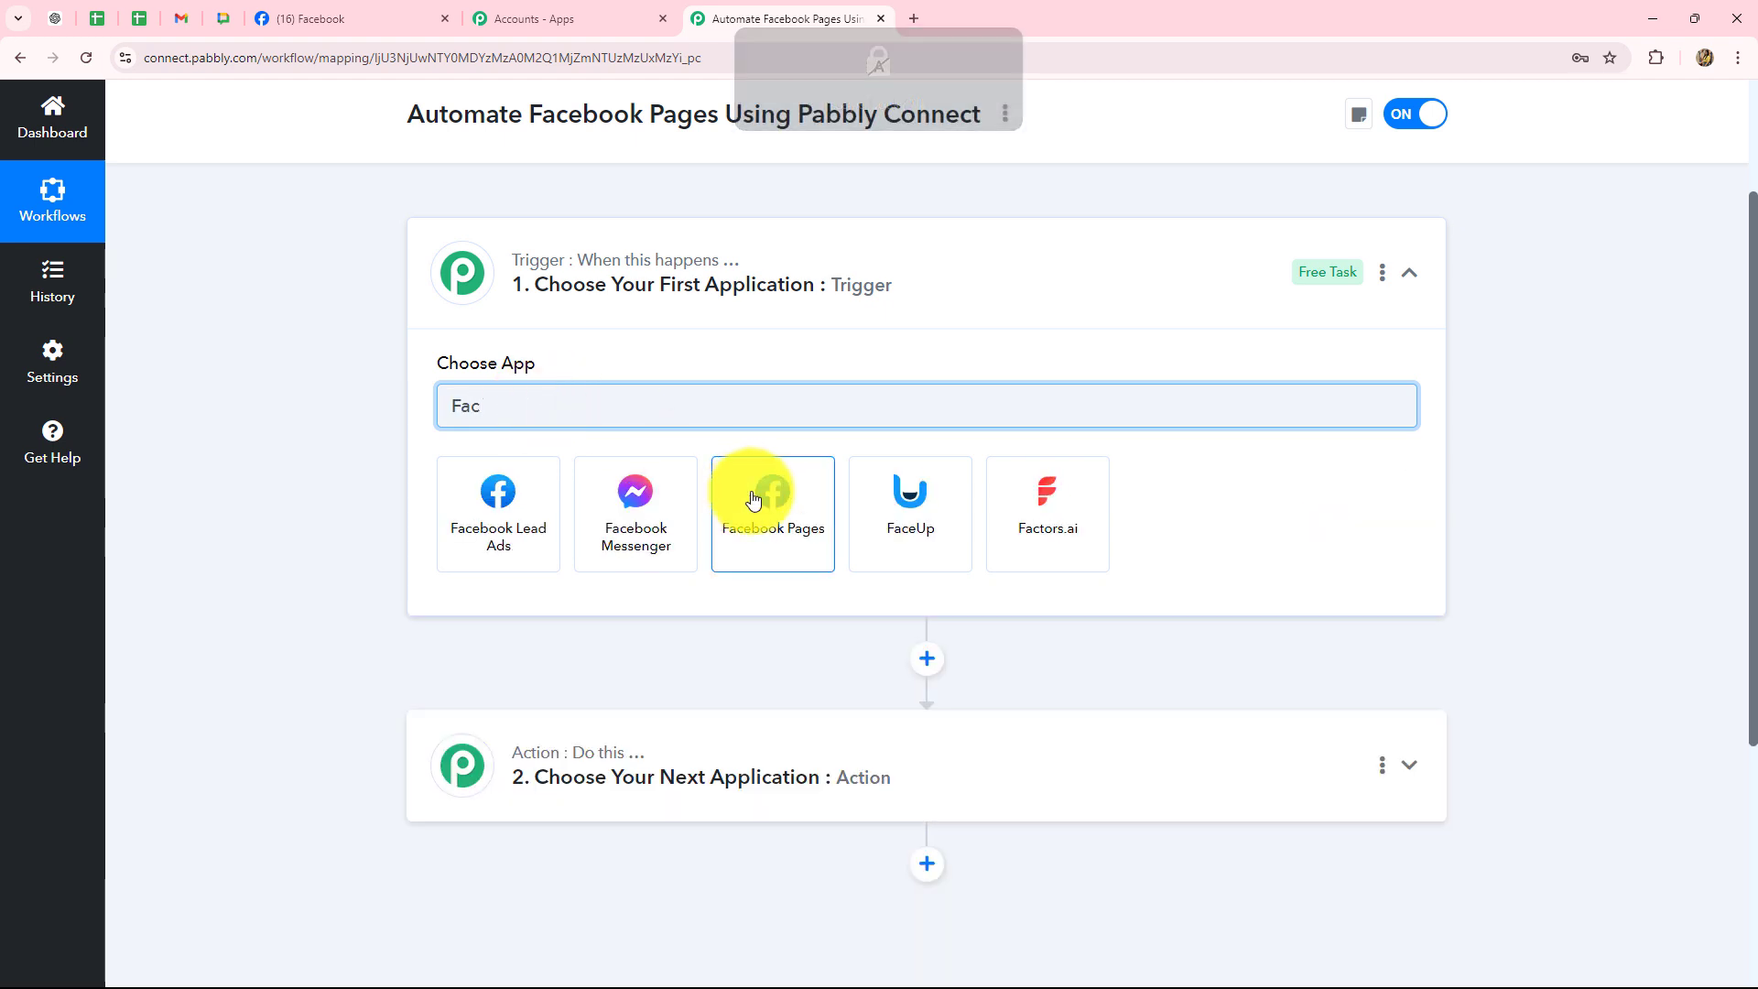
{"action": "left_click", "coordinate": [779, 514]}
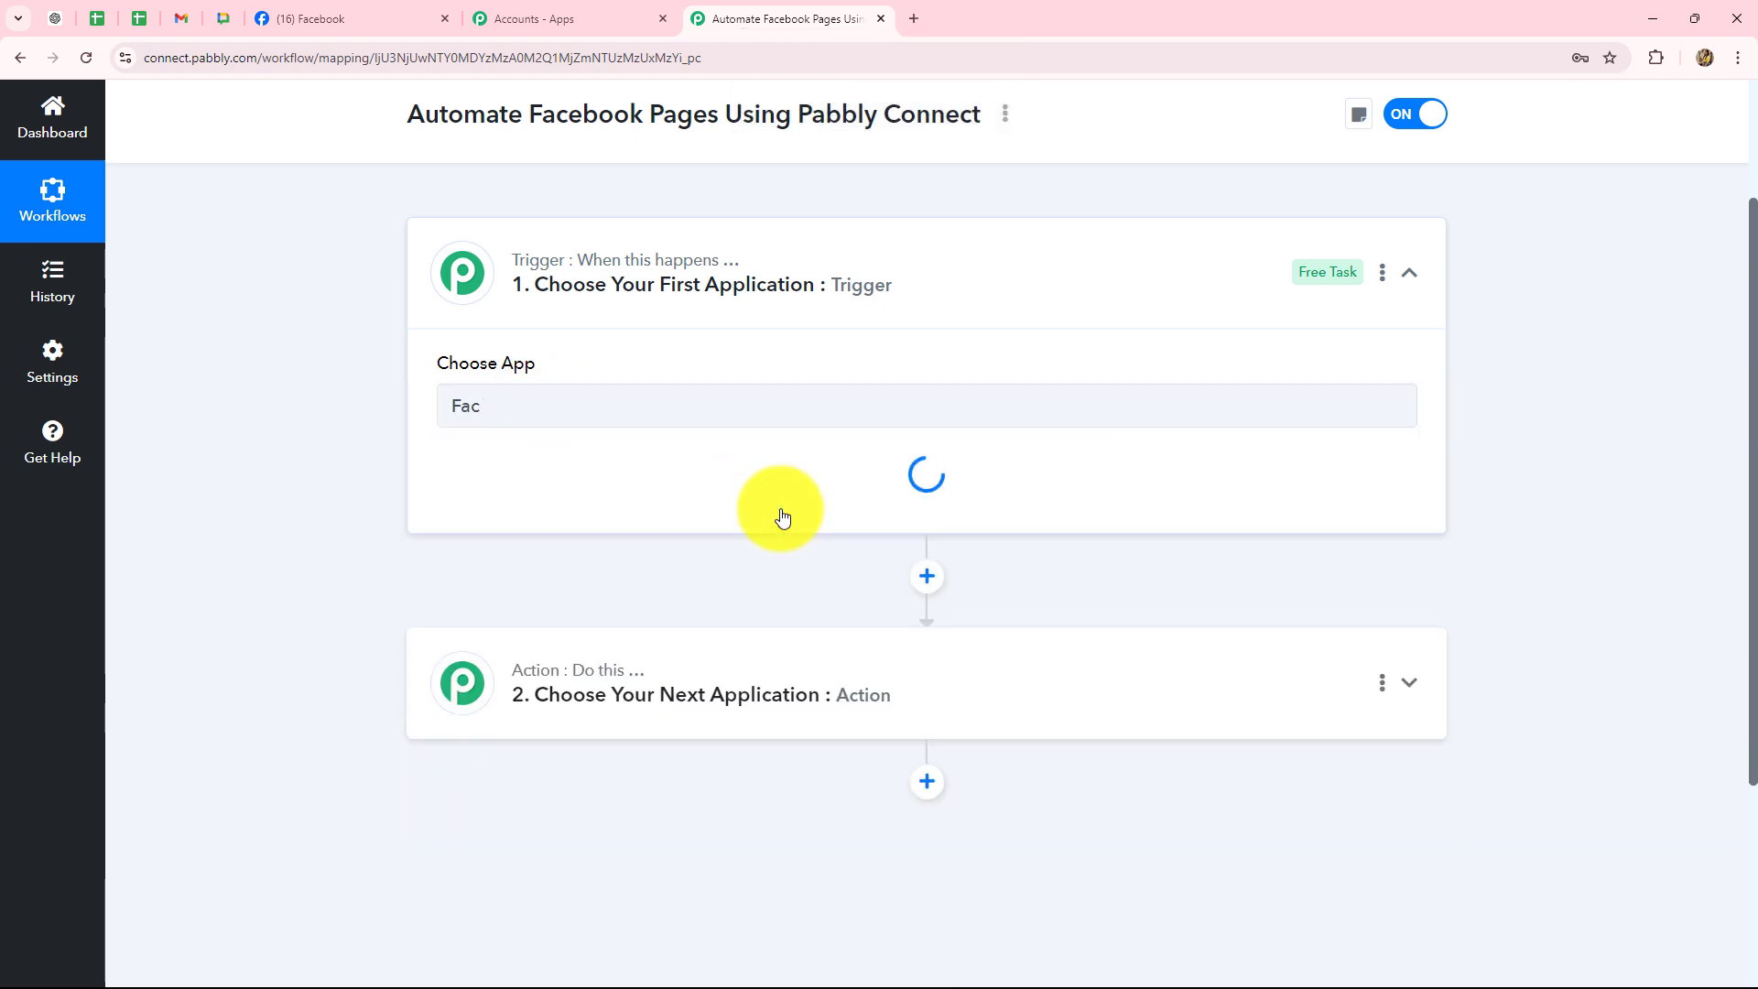
Set the Facebook Pages trigger event to New Comment, checking the Facebook page briefly beforehand
{"action": "left_click", "coordinate": [376, 26]}
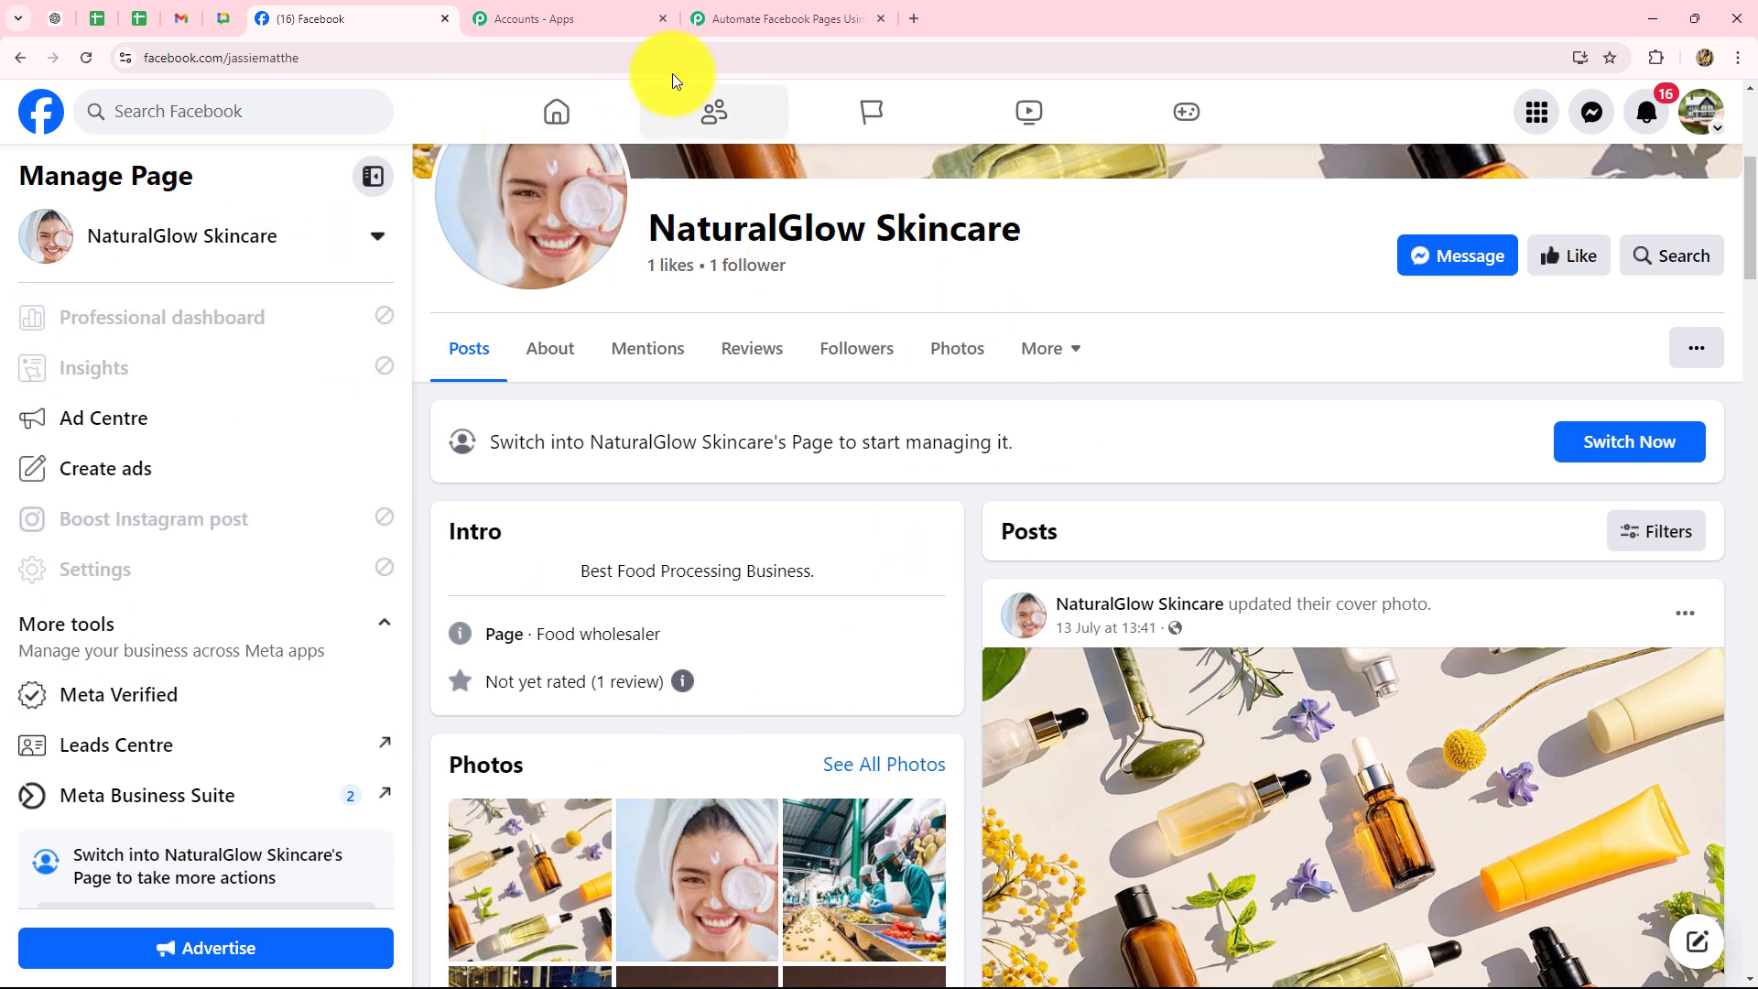
{"action": "left_click", "coordinate": [788, 18]}
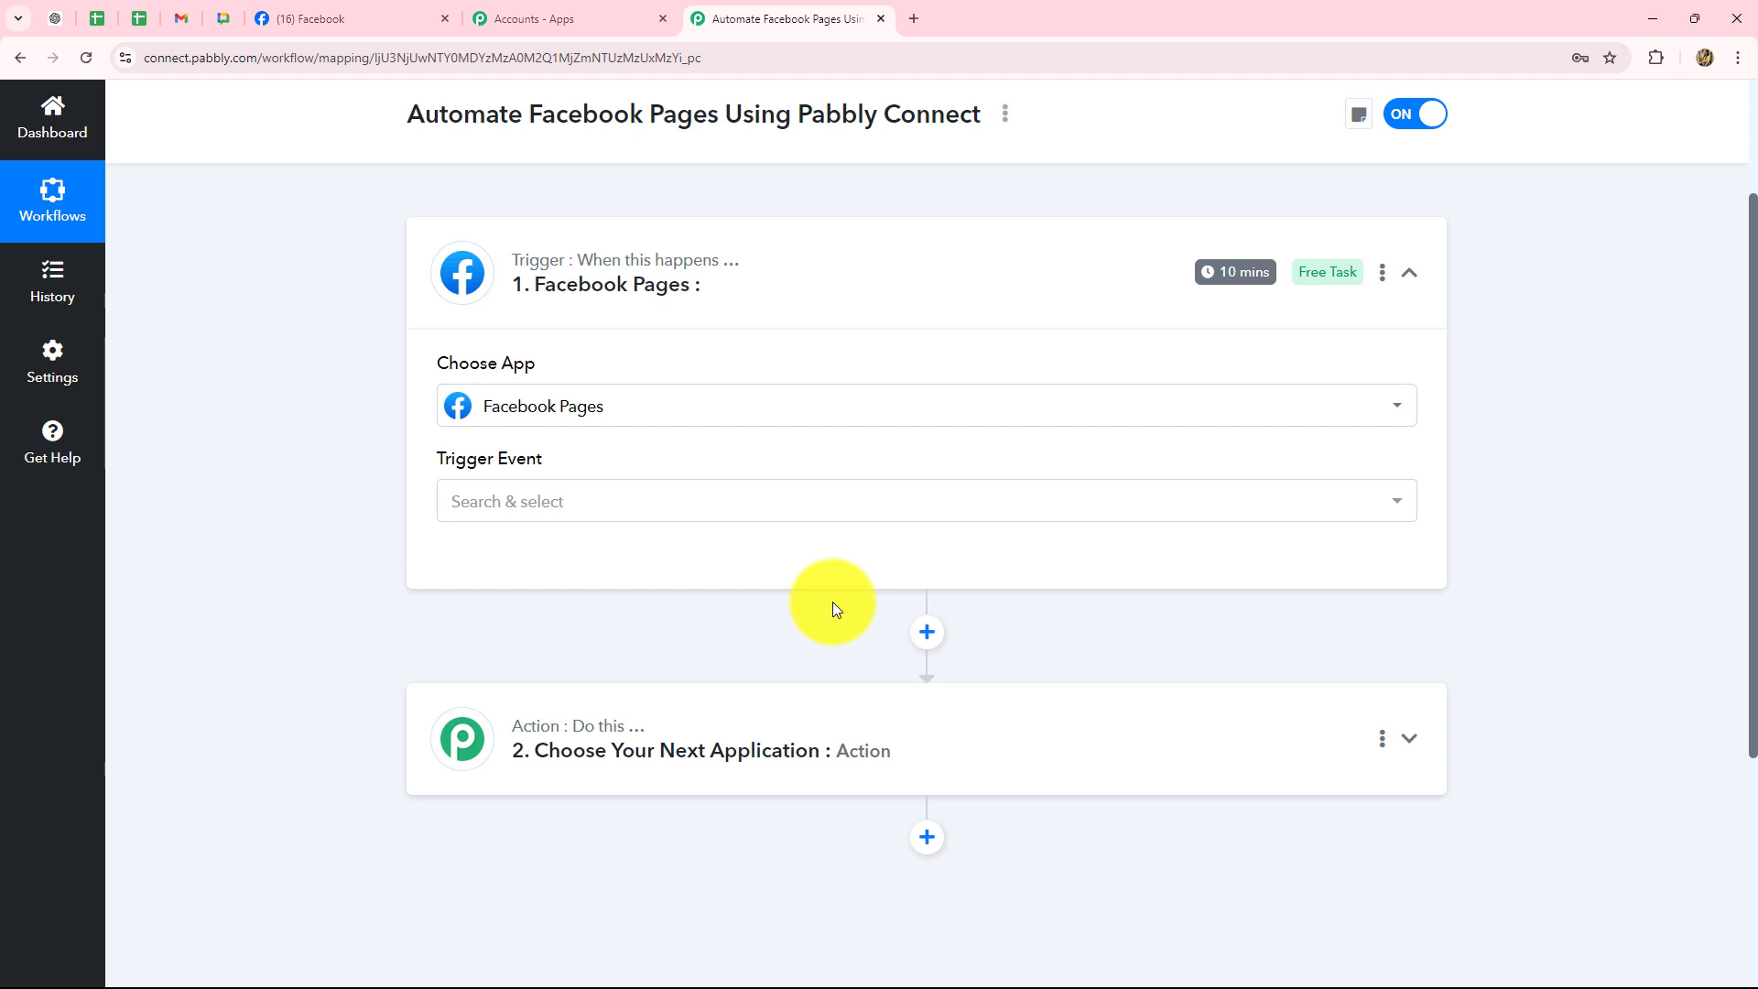
{"action": "left_click", "coordinate": [476, 511]}
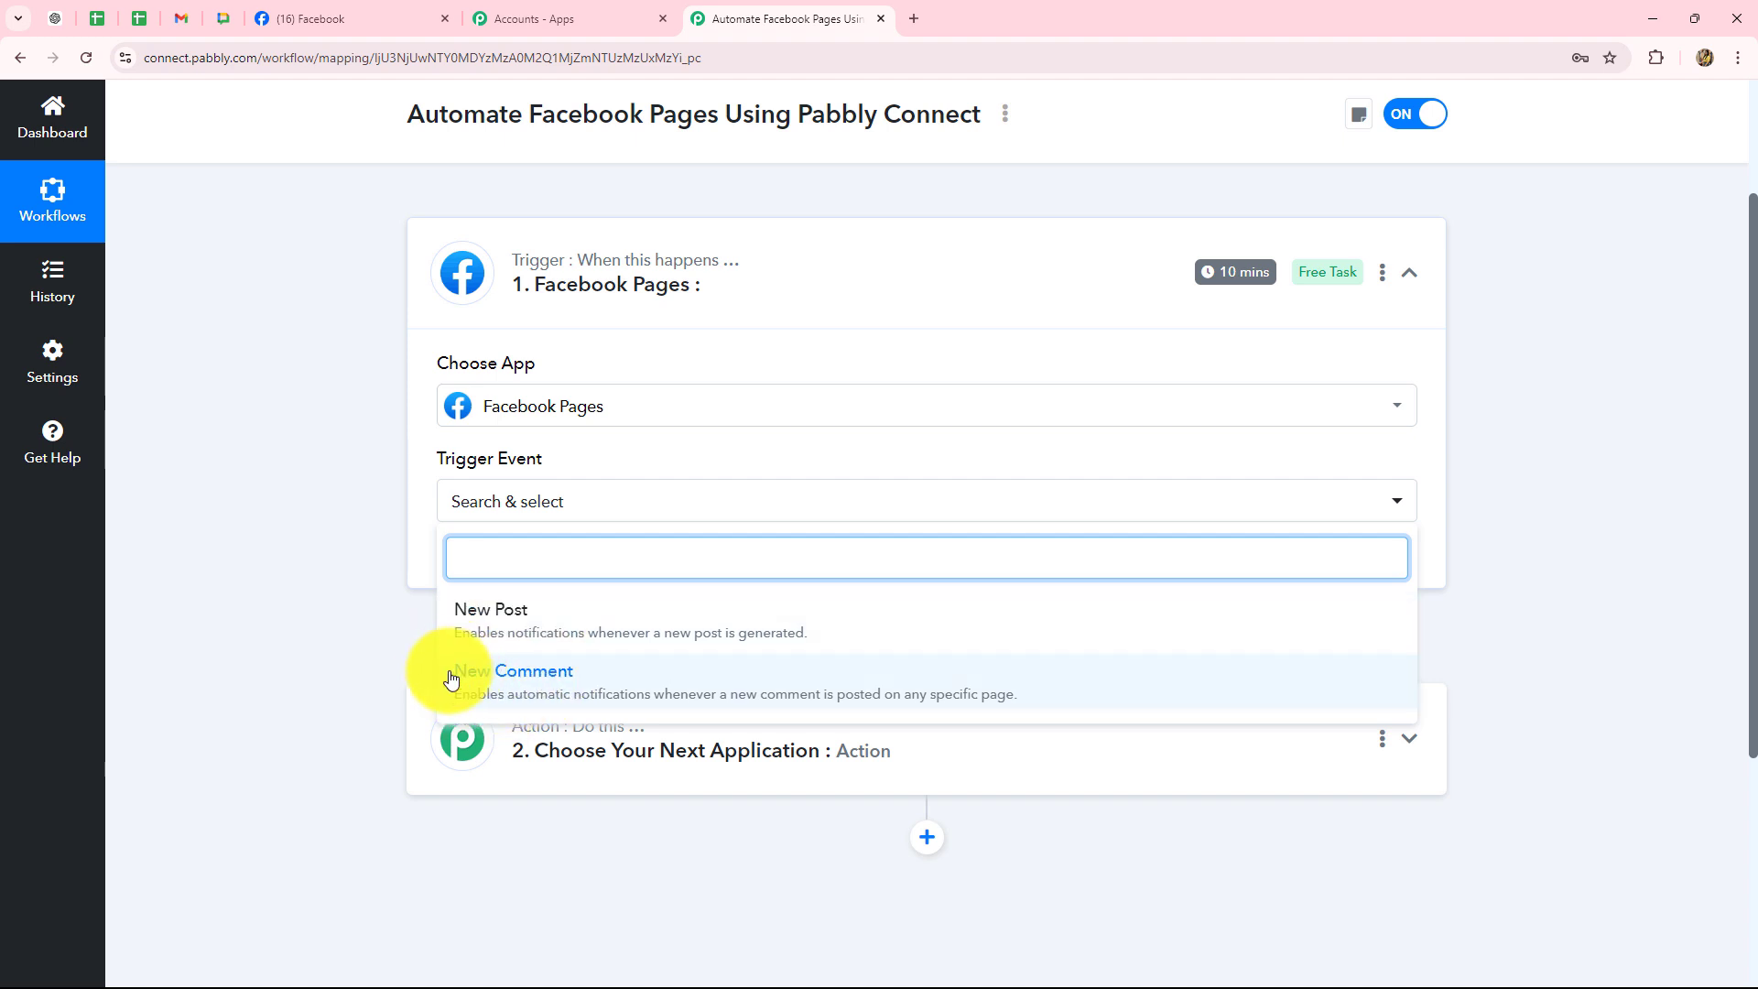
{"action": "left_click", "coordinate": [572, 701]}
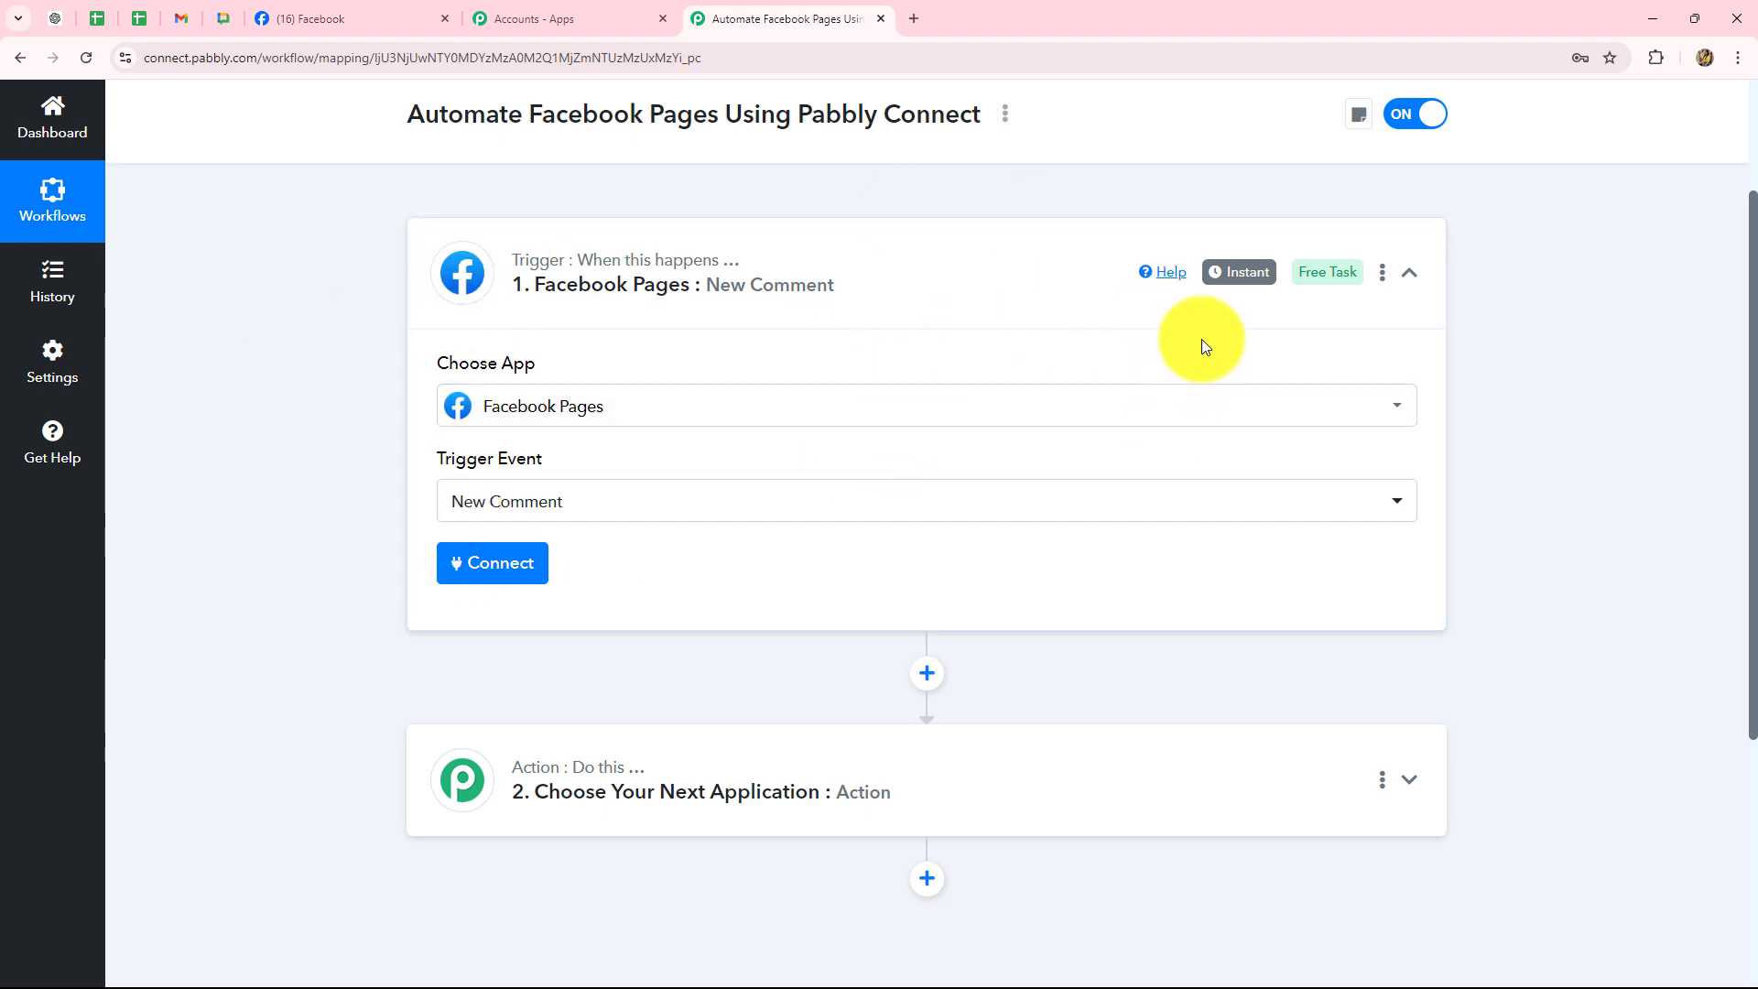
Connect the trigger to Facebook Pages through a new connection, authorizing Pabbly Connect with the previously linked Facebook account
{"action": "left_click", "coordinate": [523, 575]}
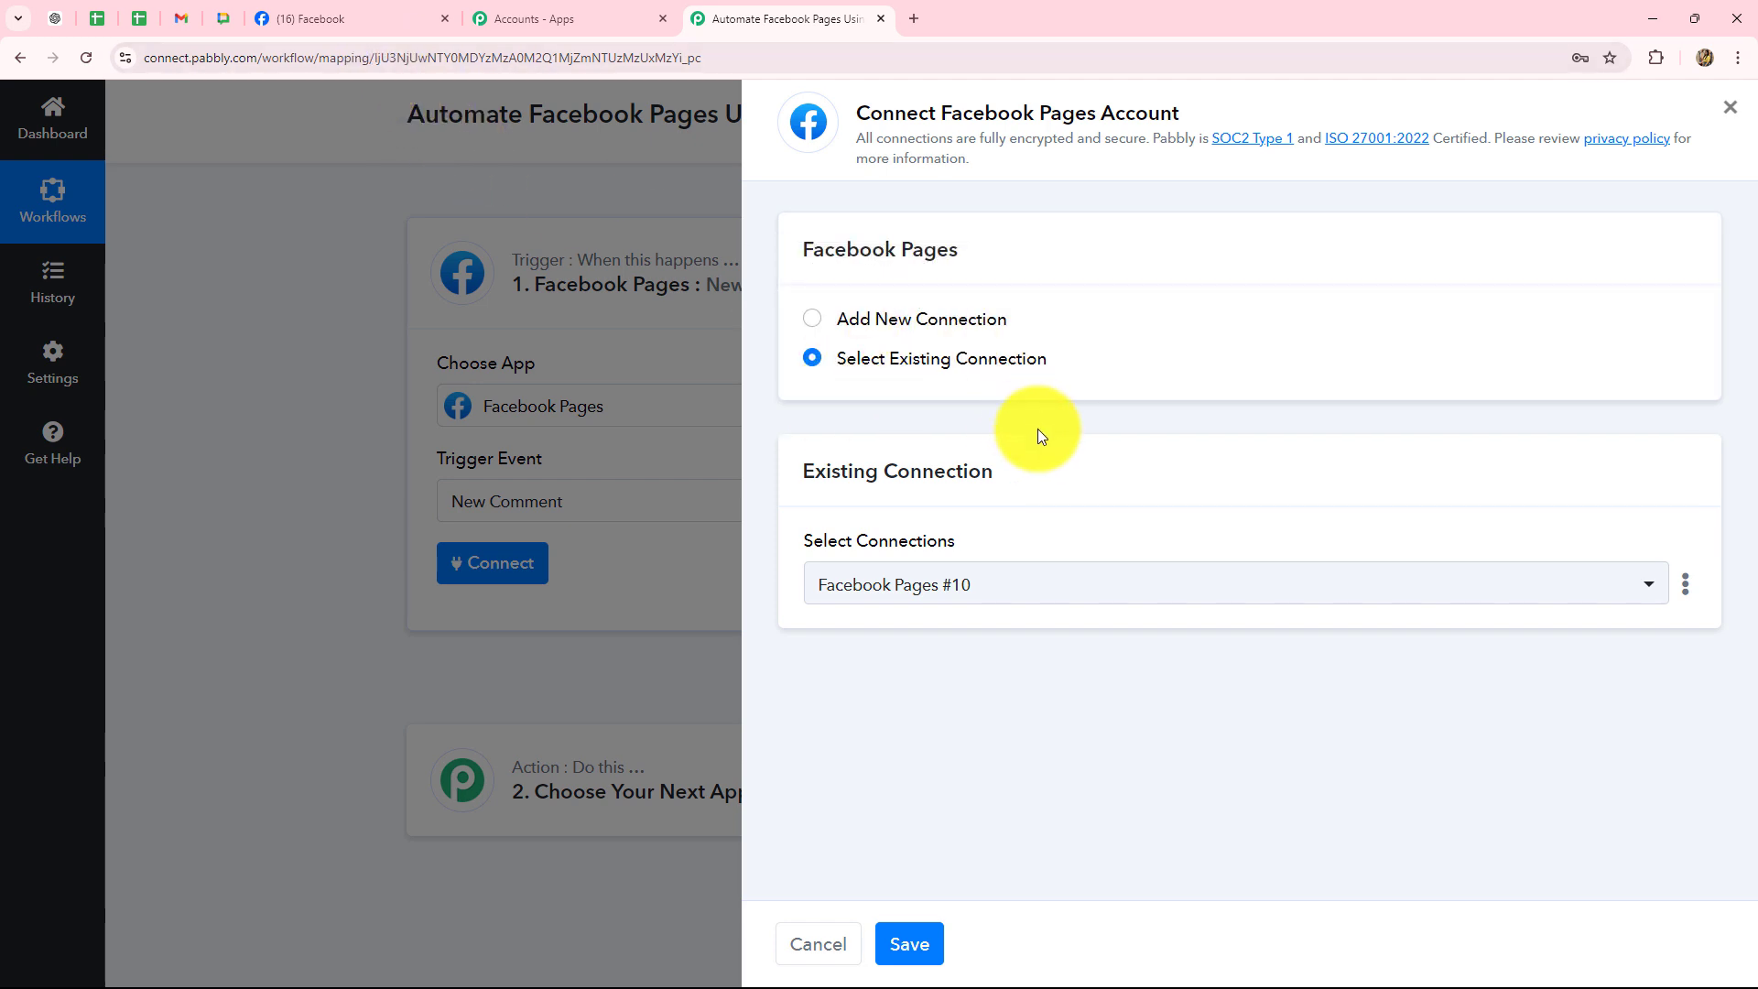
{"action": "left_click", "coordinate": [812, 321]}
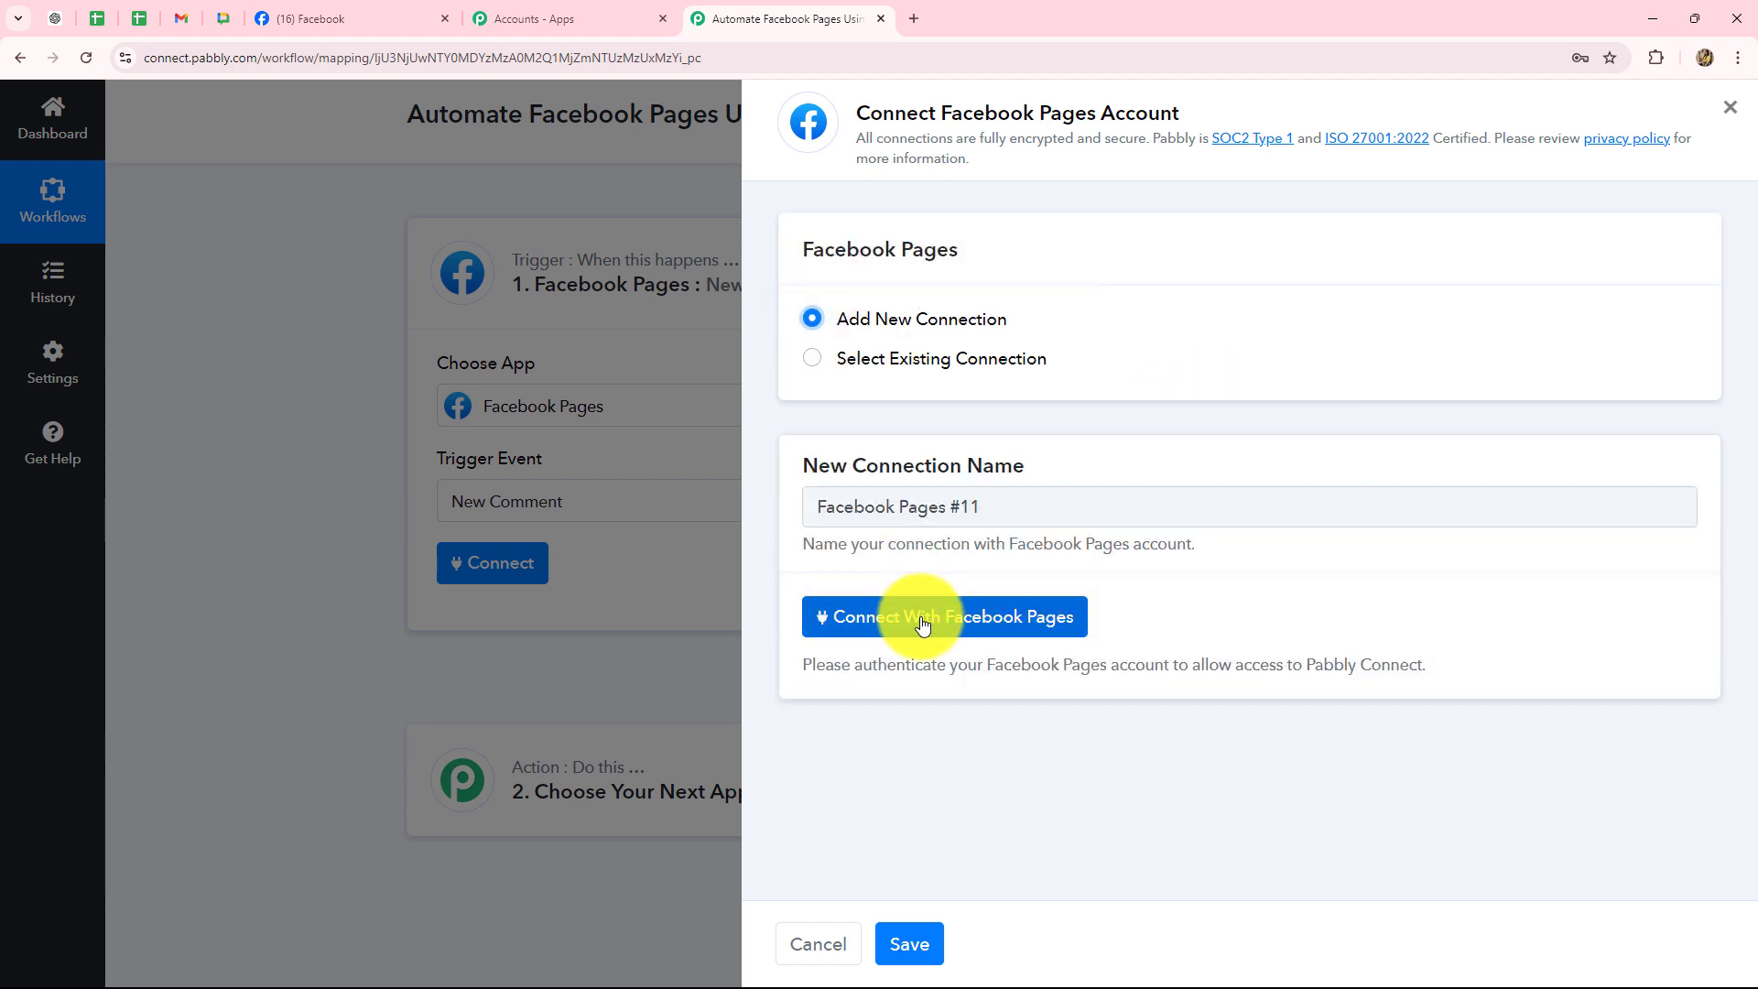
{"action": "left_click", "coordinate": [1008, 623]}
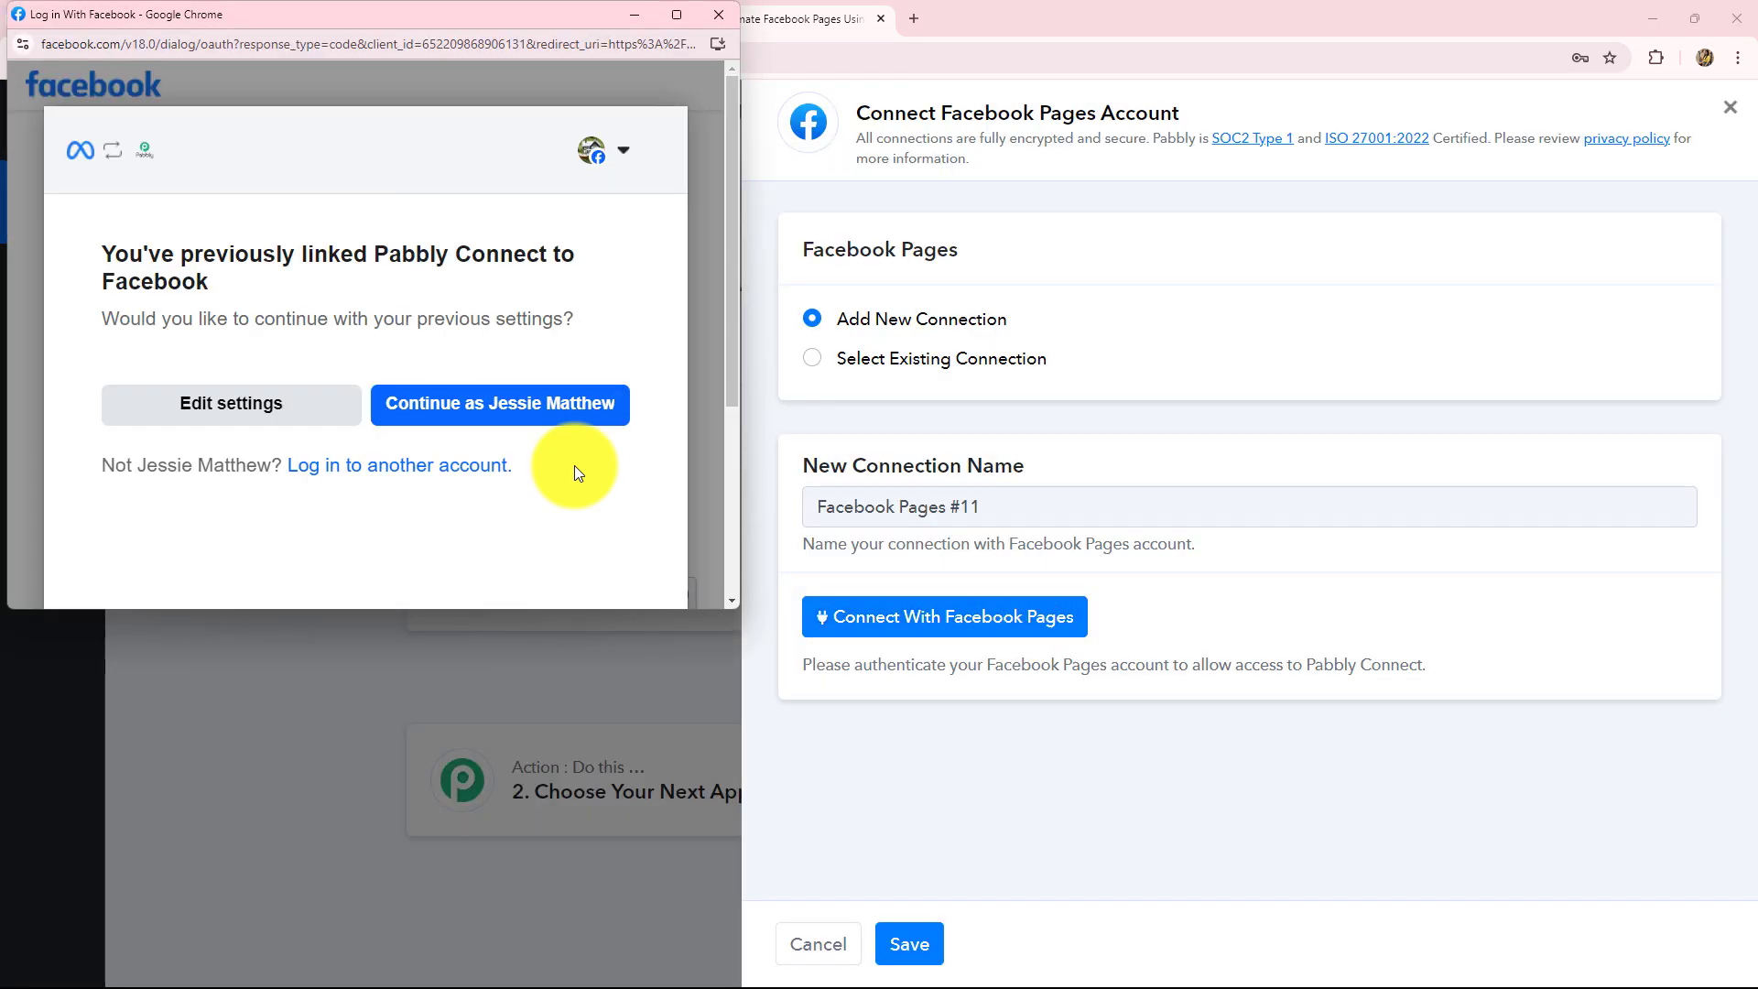
{"action": "left_click", "coordinate": [538, 401]}
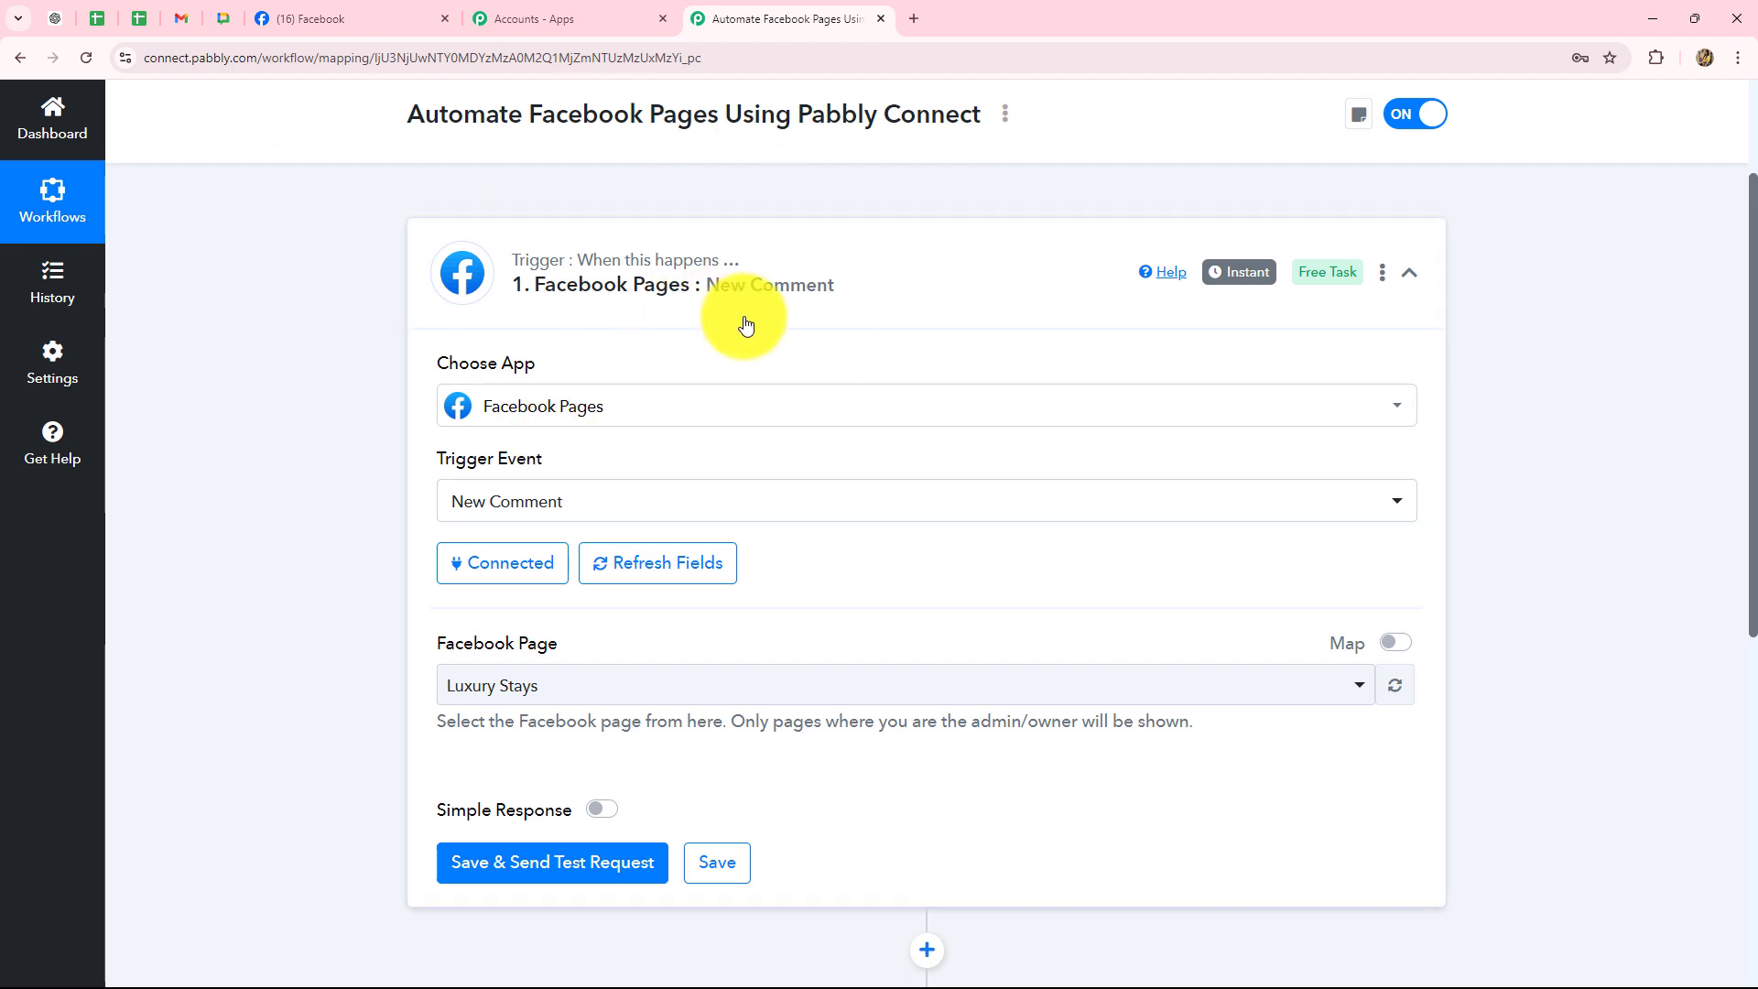
Check the available Facebook page setting in the trigger, and examine the page's name and latest posts on Facebook
{"action": "scroll", "coordinate": [783, 628], "scroll_direction": "down", "scroll_amount": 3}
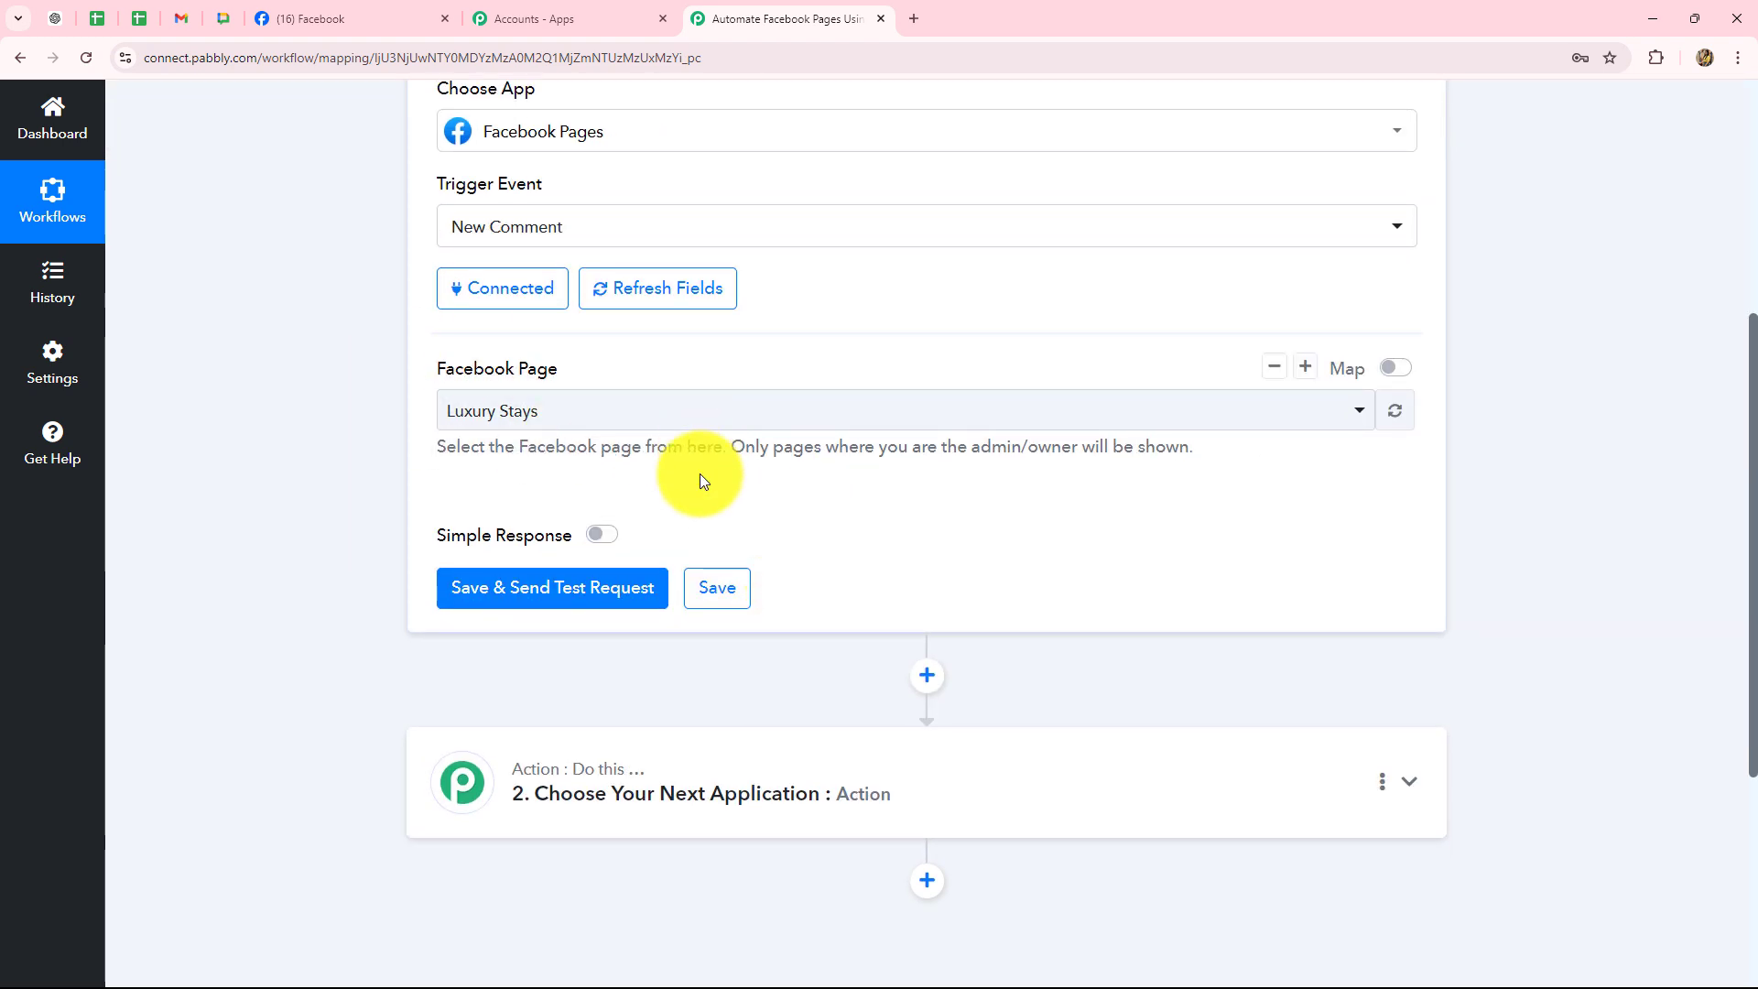
{"action": "left_click", "coordinate": [545, 408]}
{"action": "left_click", "coordinate": [326, 440]}
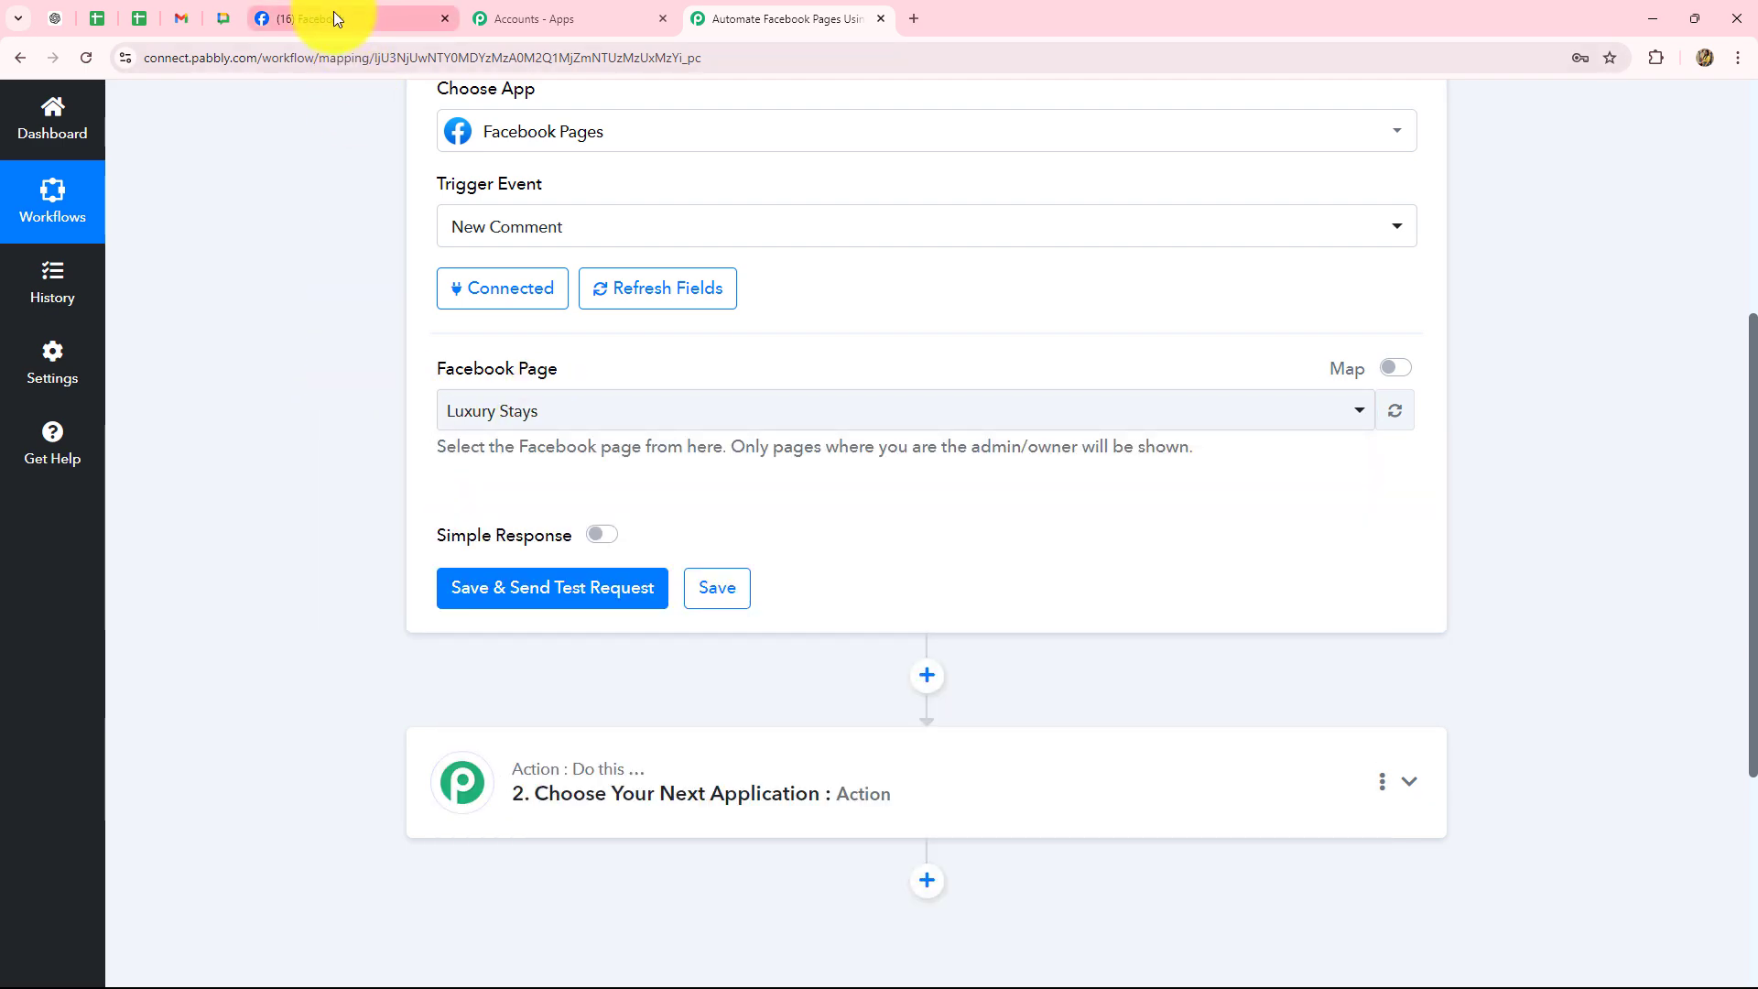
{"action": "left_click", "coordinate": [334, 12]}
{"action": "scroll", "coordinate": [863, 779], "scroll_direction": "up", "scroll_amount": 4}
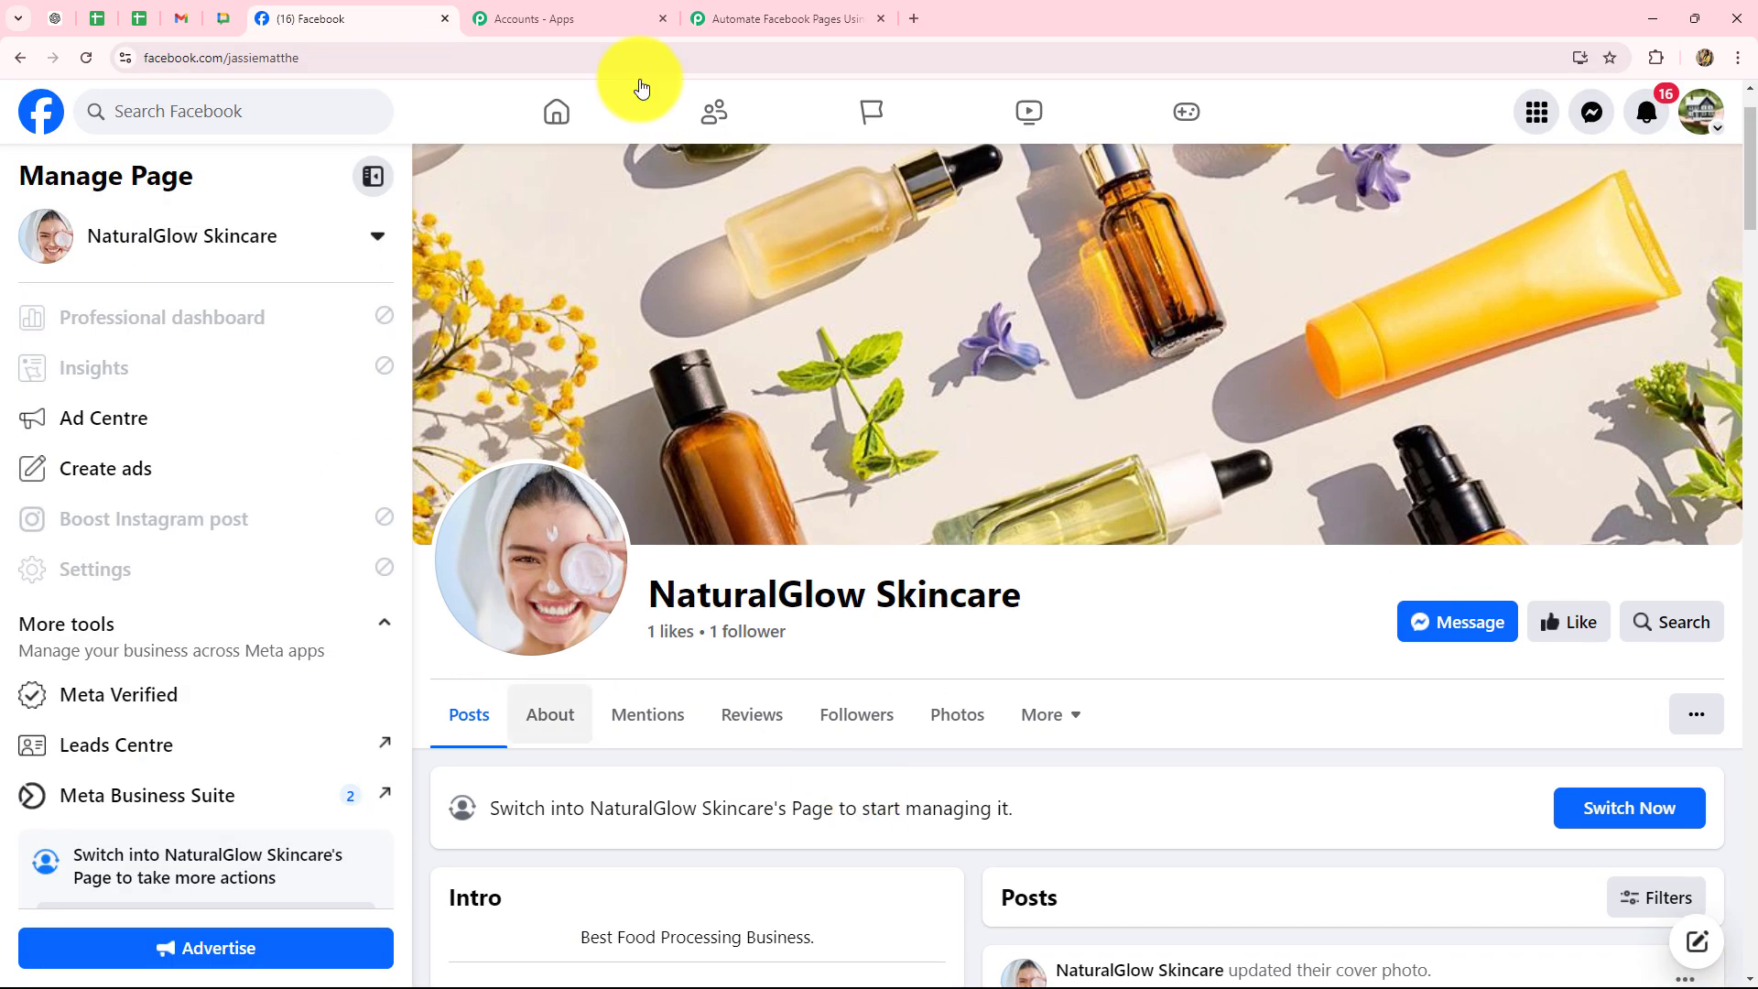
{"action": "left_click_drag", "start_coordinate": [641, 595], "coordinate": [1064, 611]}
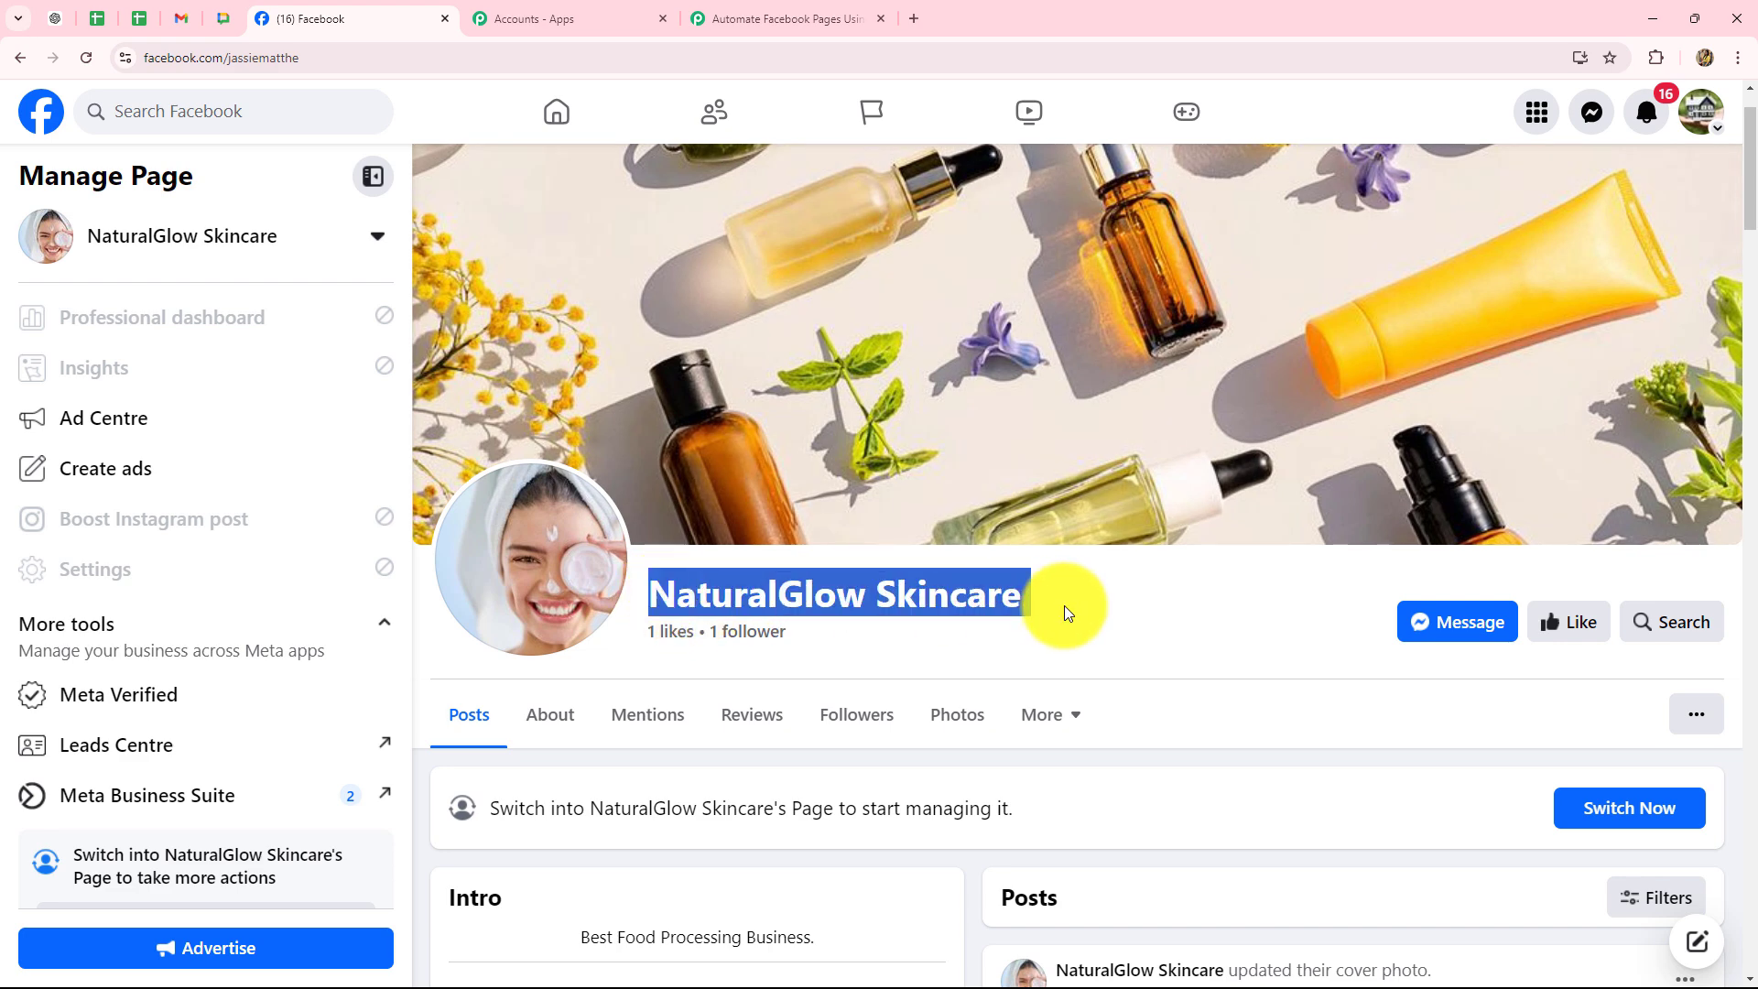
{"action": "left_click", "coordinate": [1005, 651]}
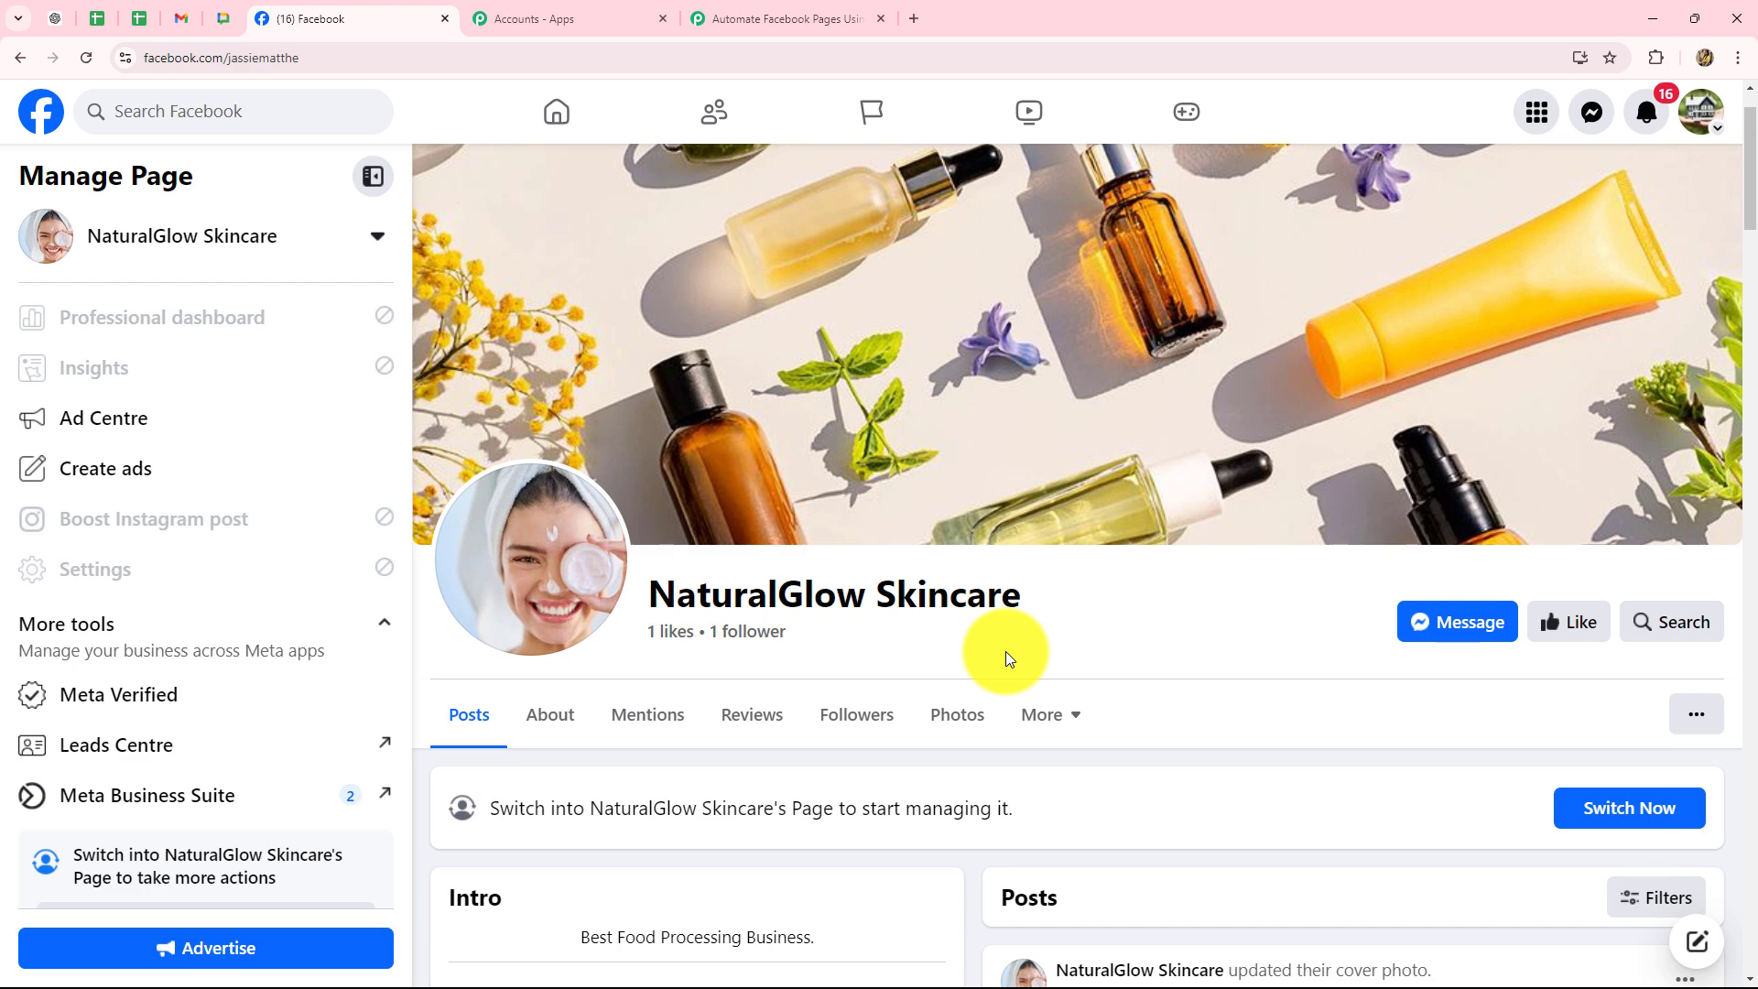
{"action": "scroll", "coordinate": [1006, 651], "scroll_direction": "down", "scroll_amount": 7}
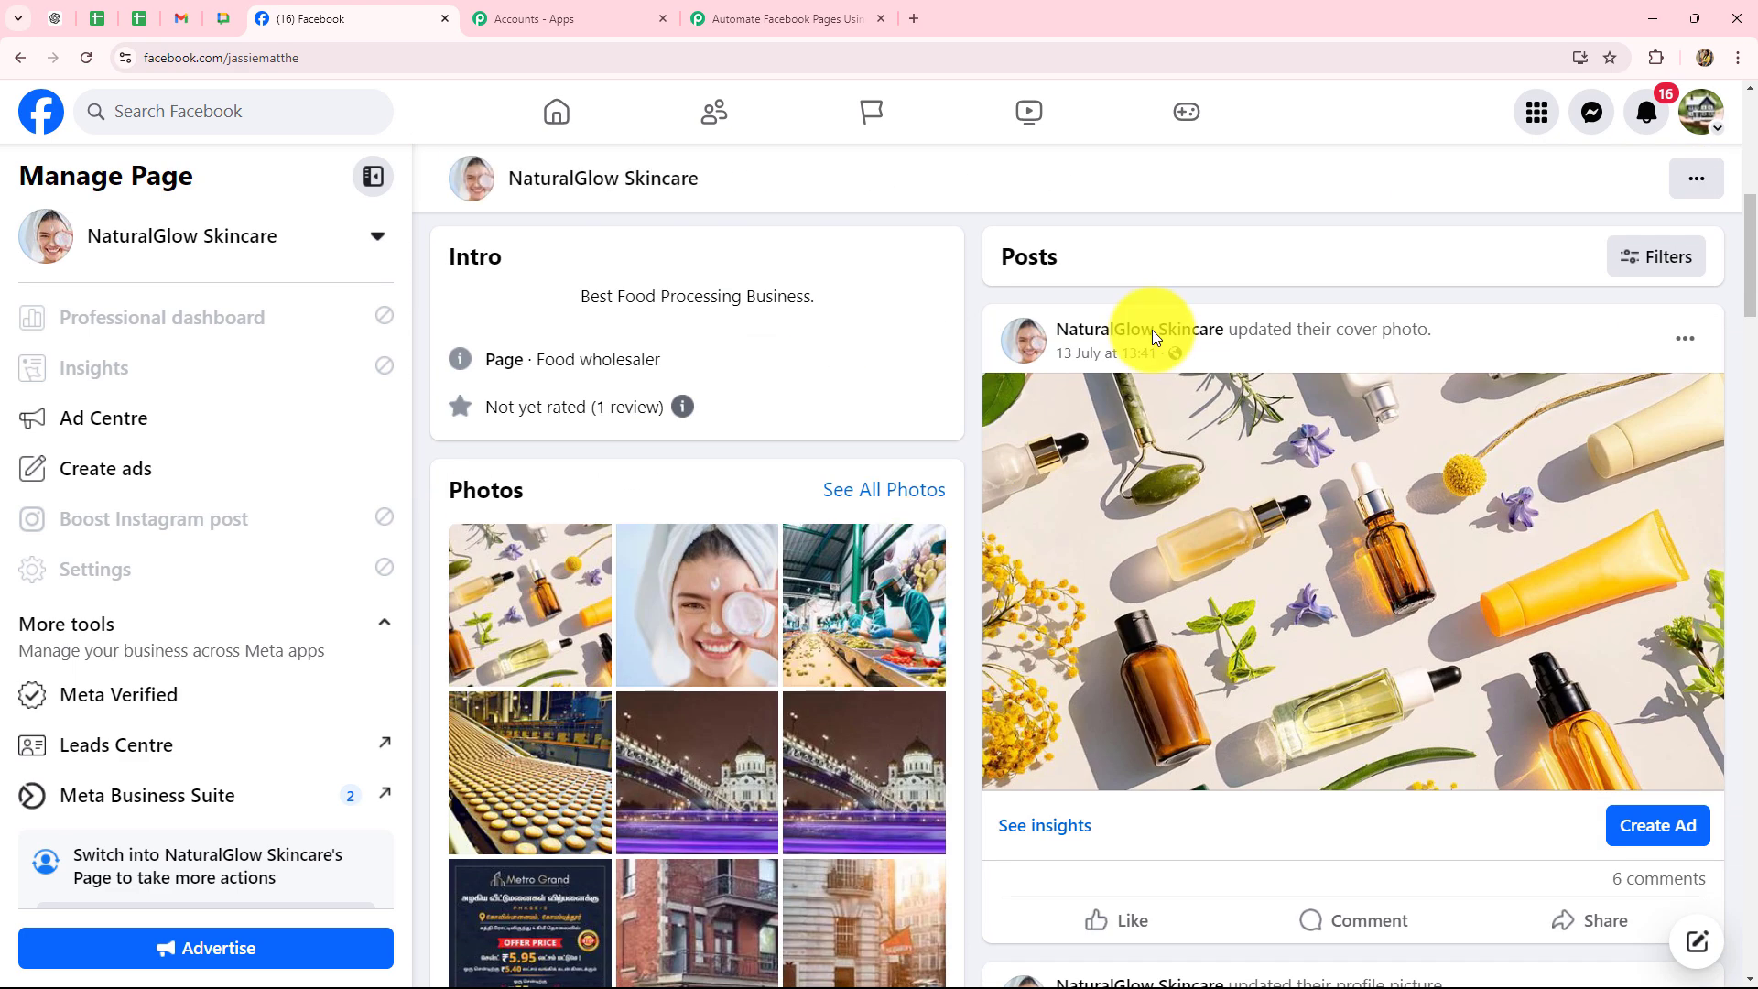
{"action": "scroll", "coordinate": [832, 738], "scroll_direction": "up", "scroll_amount": 4}
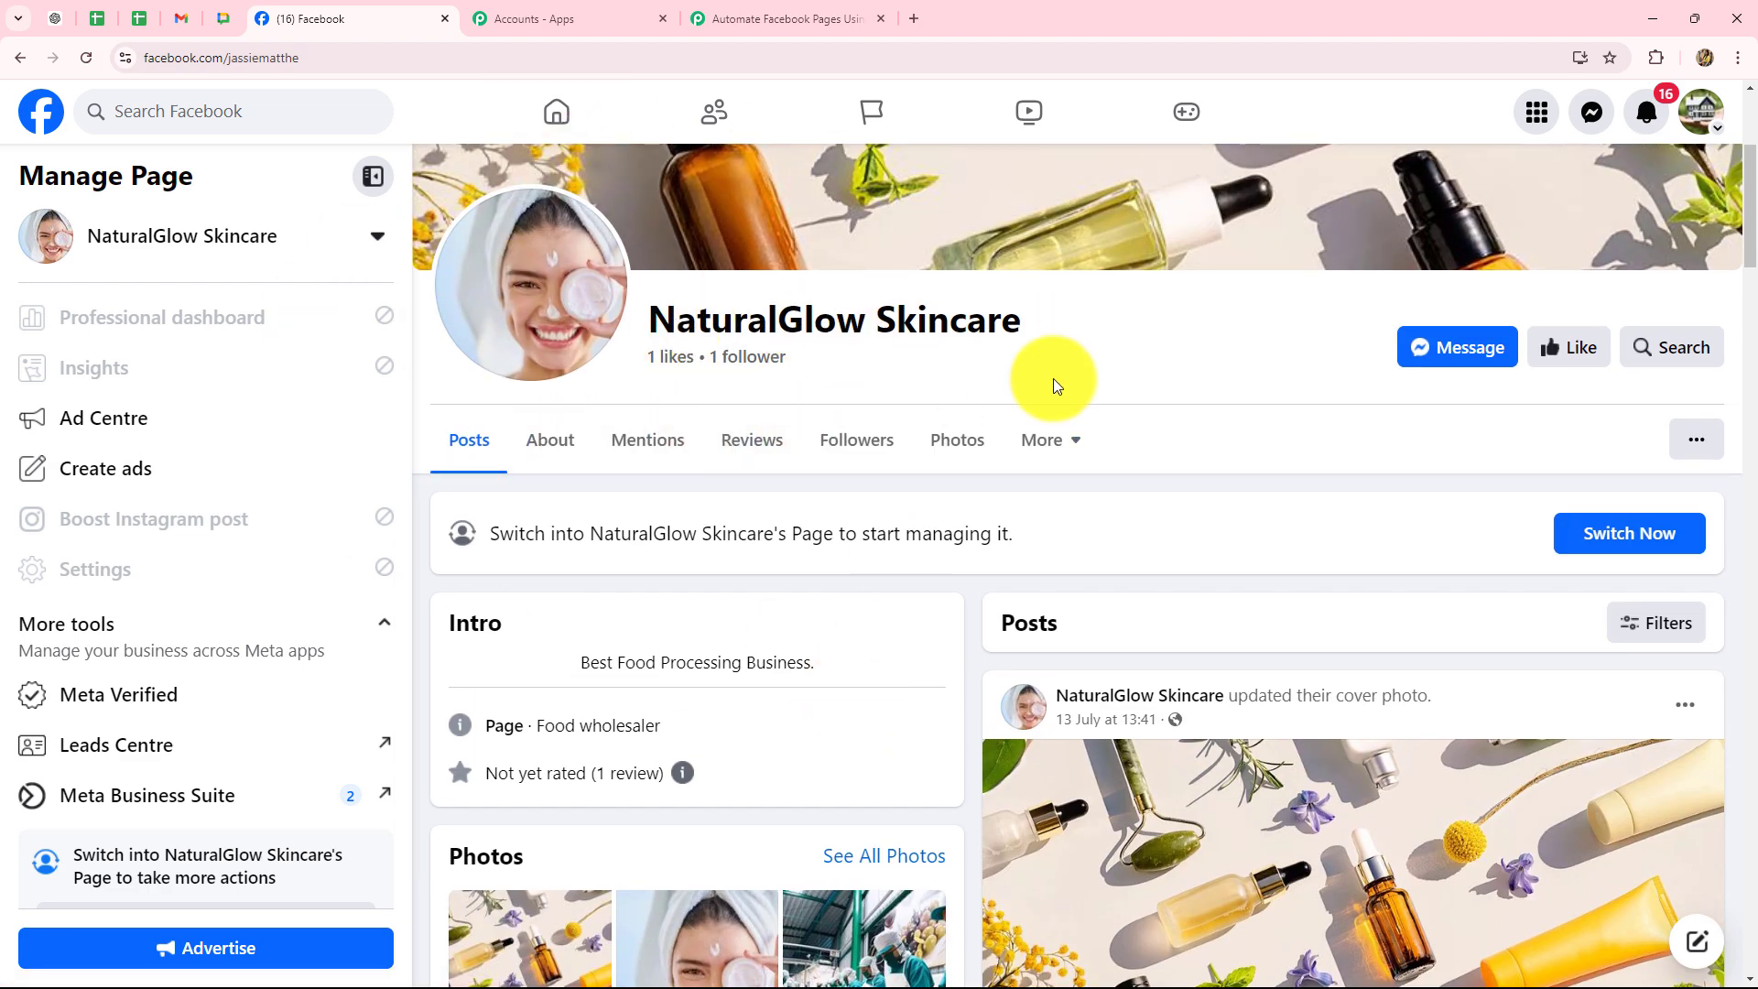
Return to the workflow, search the Facebook pages for "na" and select NaturalGlow Skincare for the trigger
{"action": "left_click", "coordinate": [733, 18]}
{"action": "left_click", "coordinate": [590, 412]}
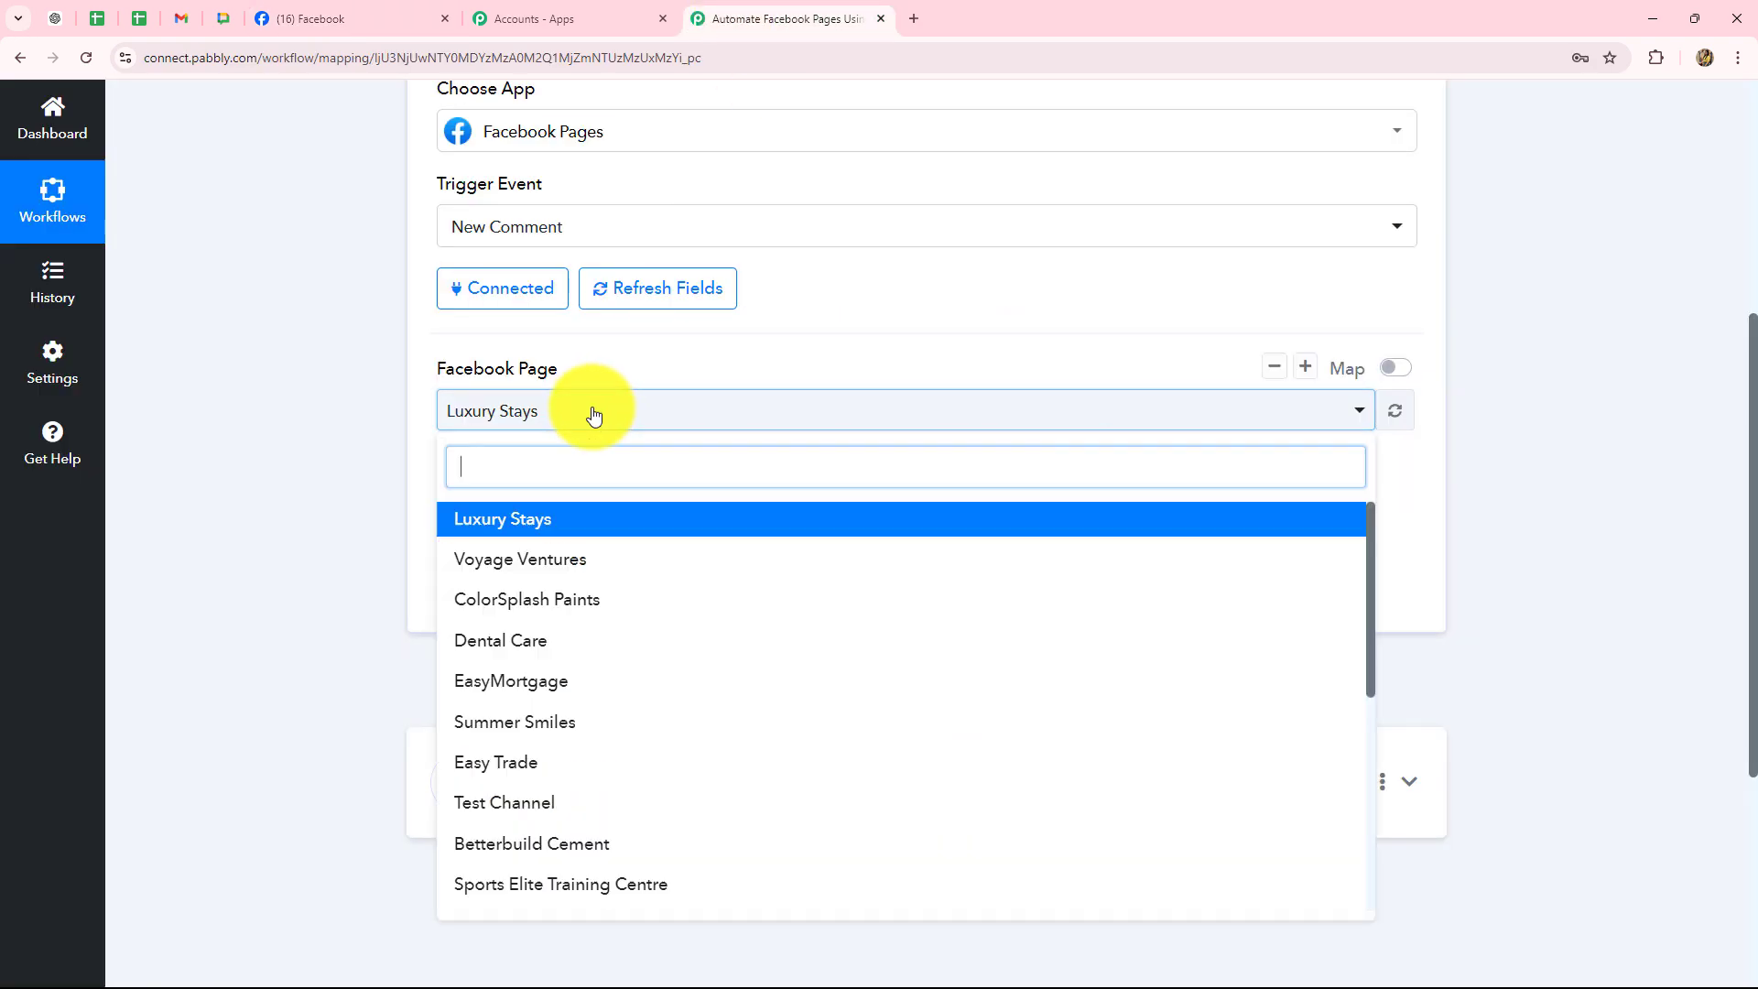
{"action": "type", "text": "na"}
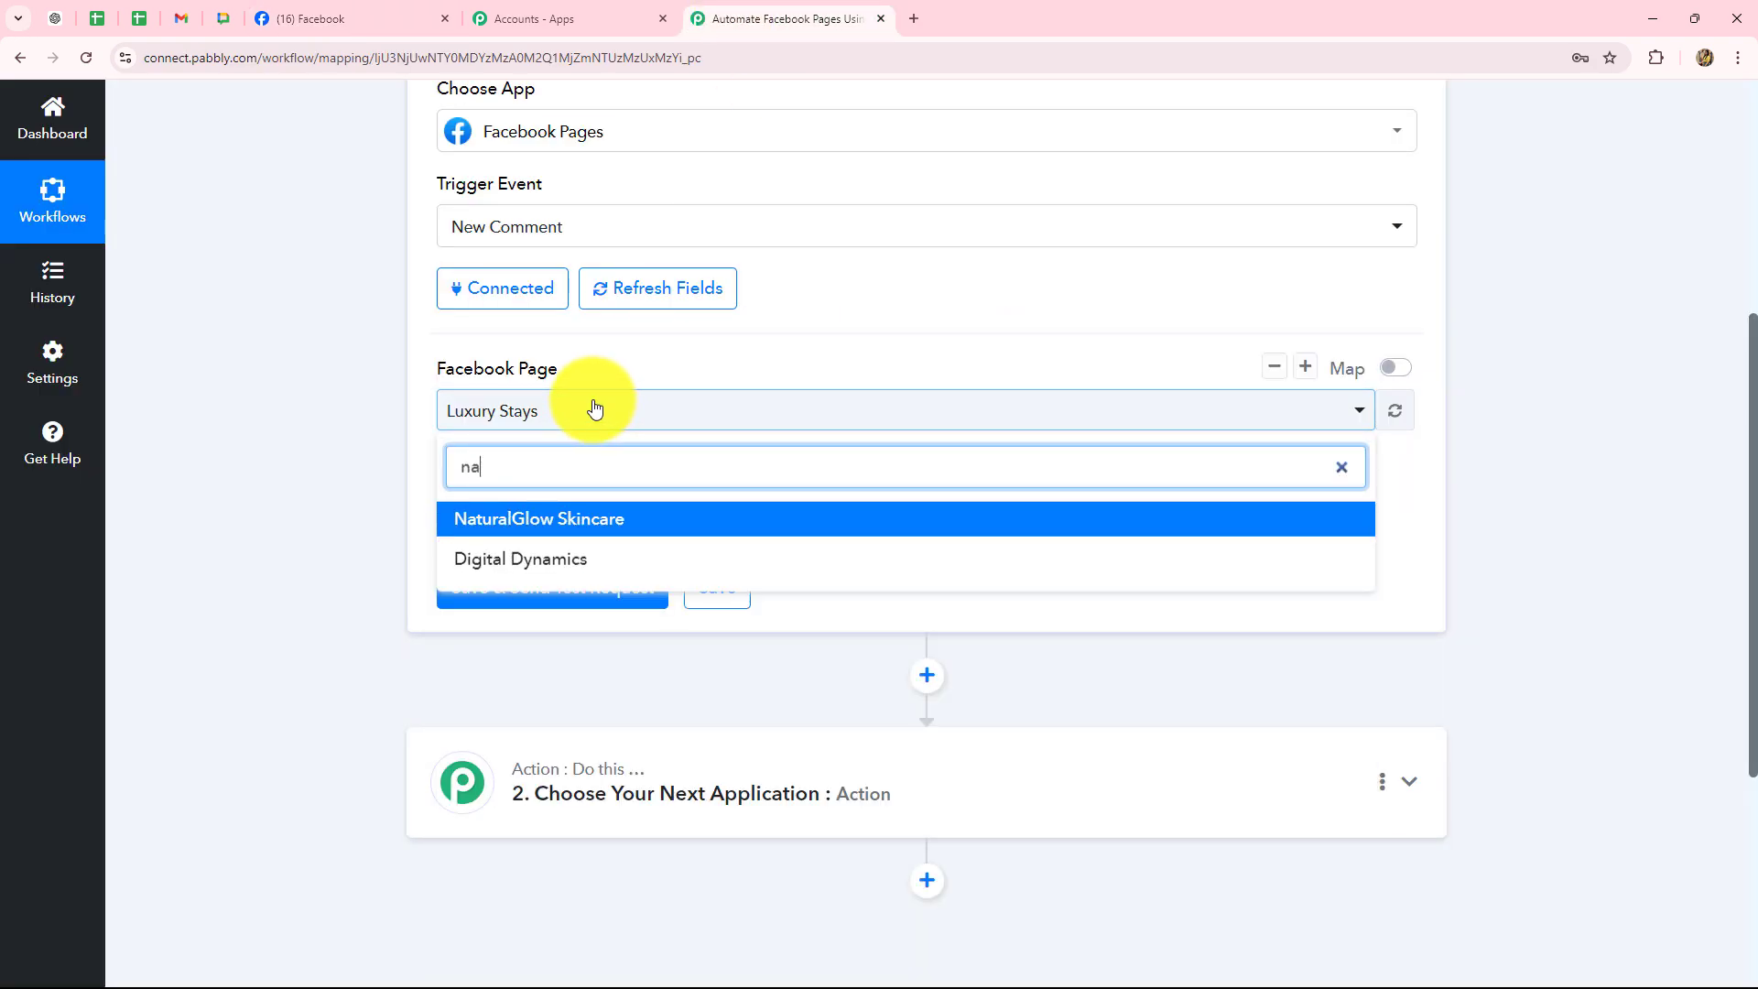
{"action": "left_click", "coordinate": [563, 520]}
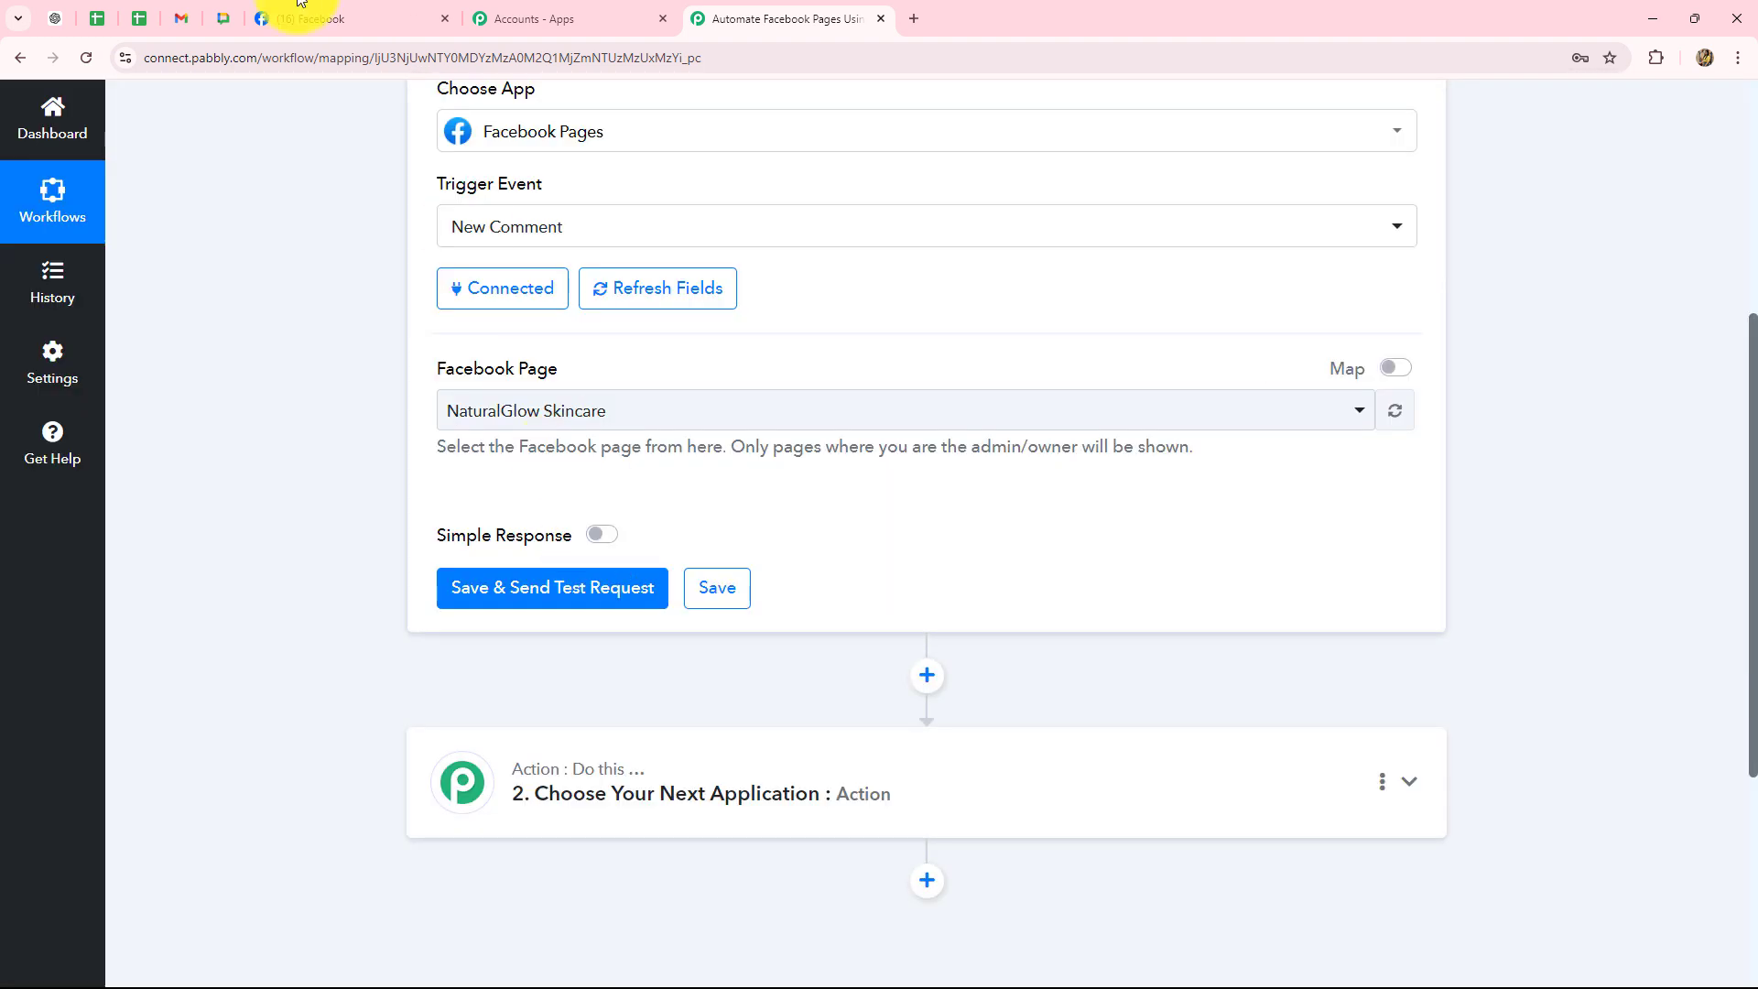
Enable Simple Response on the trigger, save it and send a test request to start listening for a webhook response
{"action": "left_click", "coordinate": [291, 12]}
{"action": "scroll", "coordinate": [1177, 573], "scroll_direction": "down", "scroll_amount": 4}
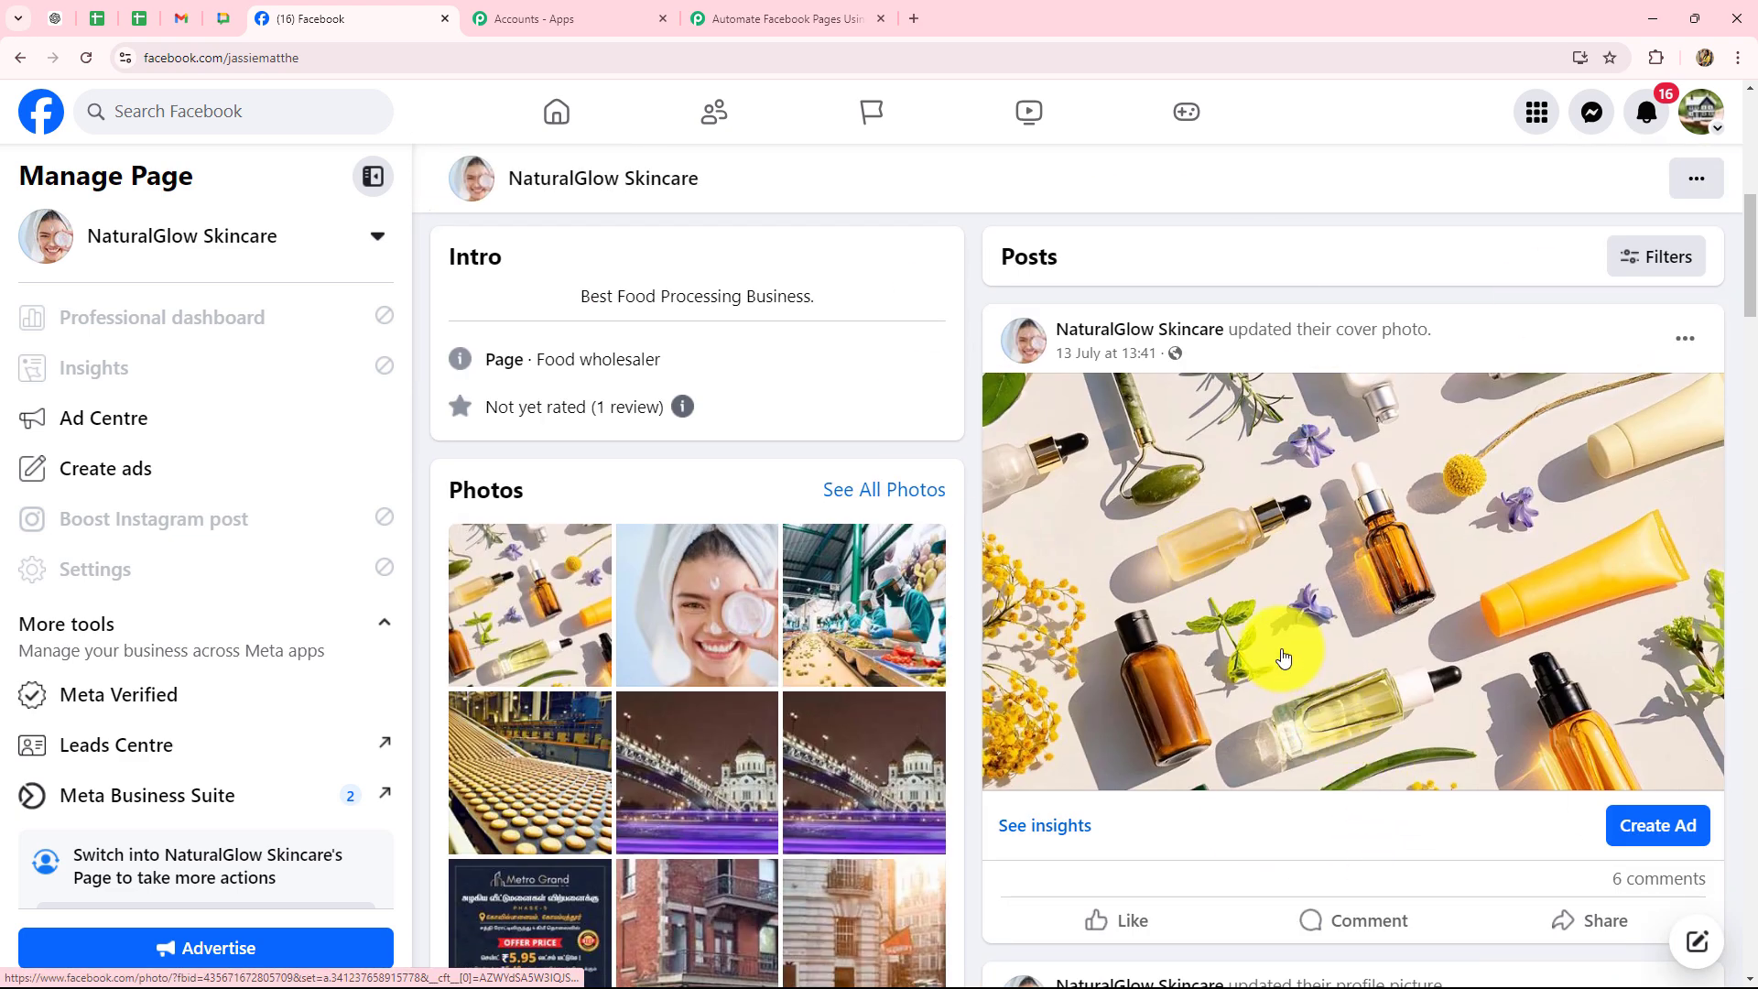
{"action": "left_click", "coordinate": [737, 28]}
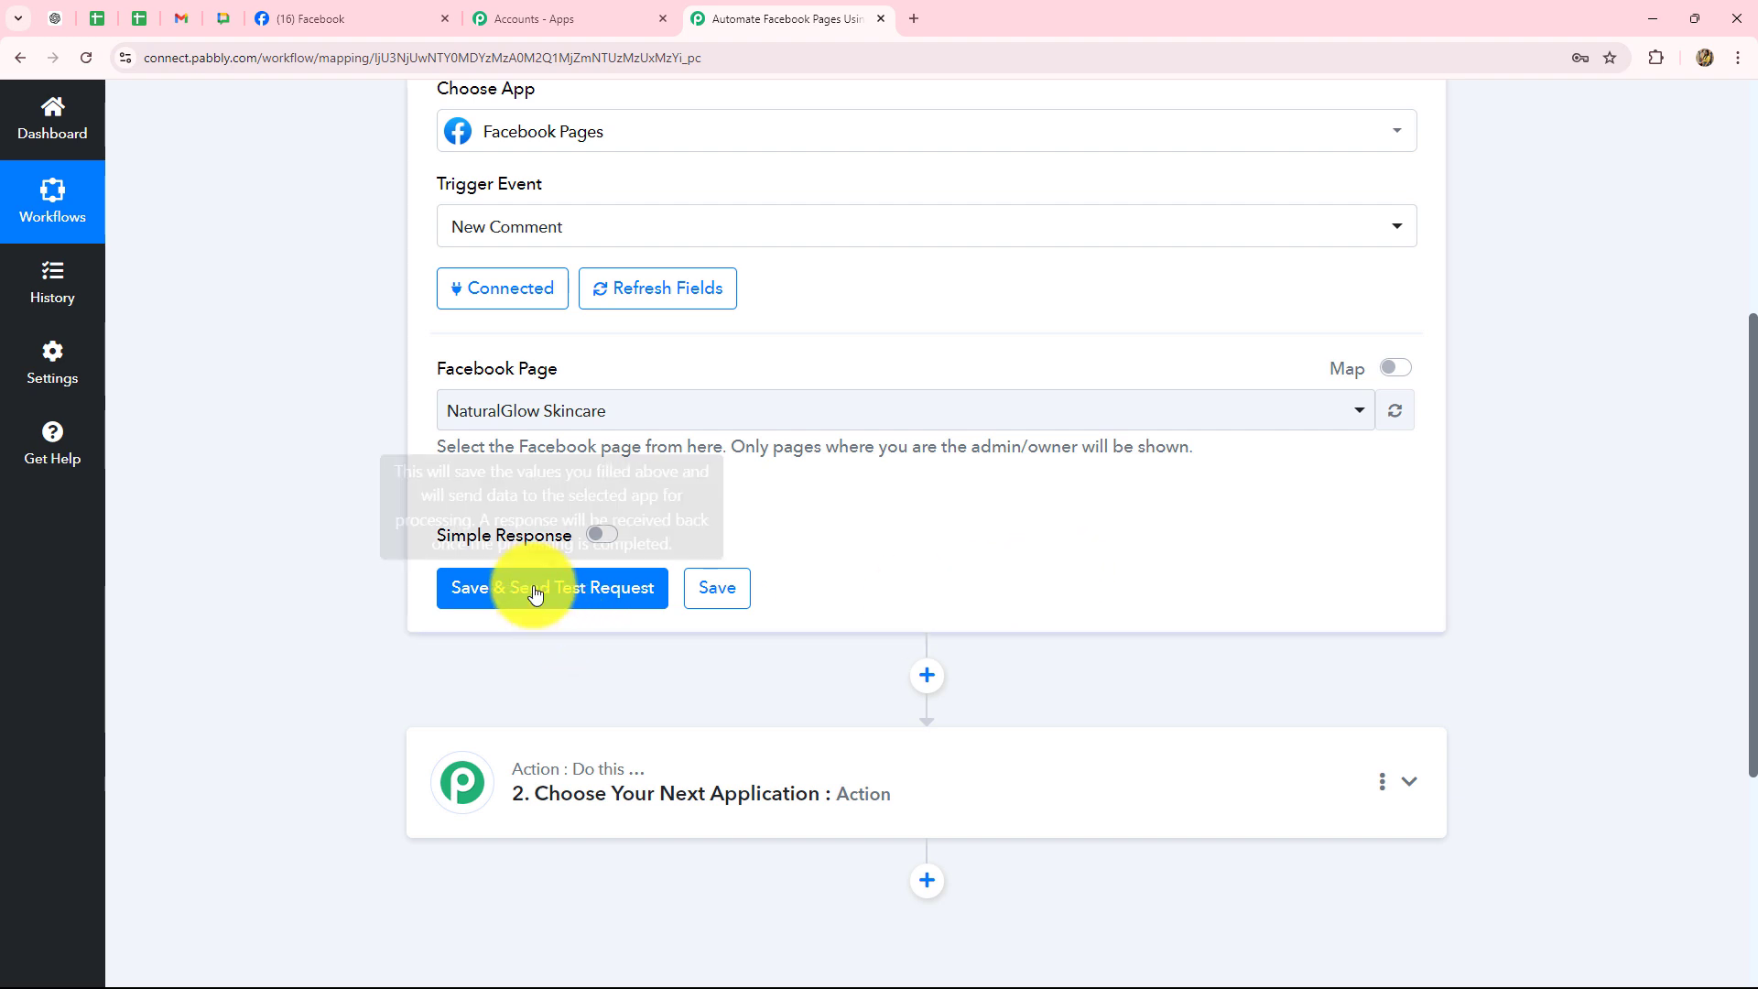
{"action": "left_click", "coordinate": [605, 535]}
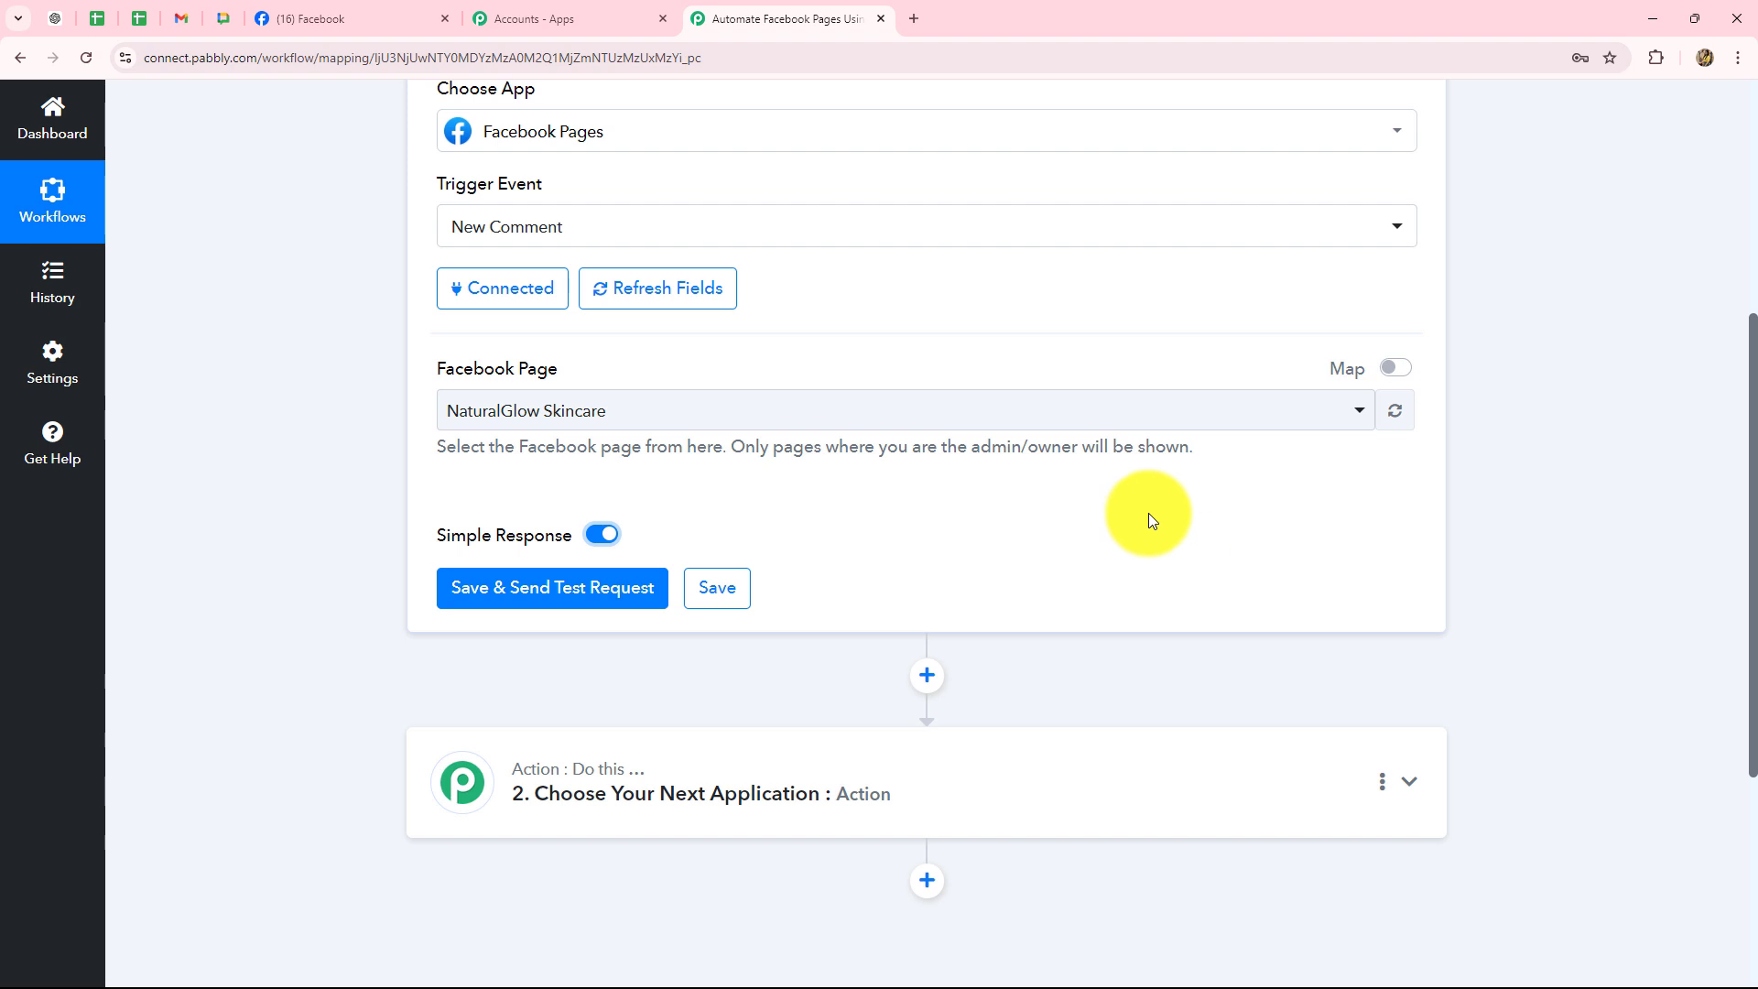
{"action": "left_click", "coordinate": [516, 596]}
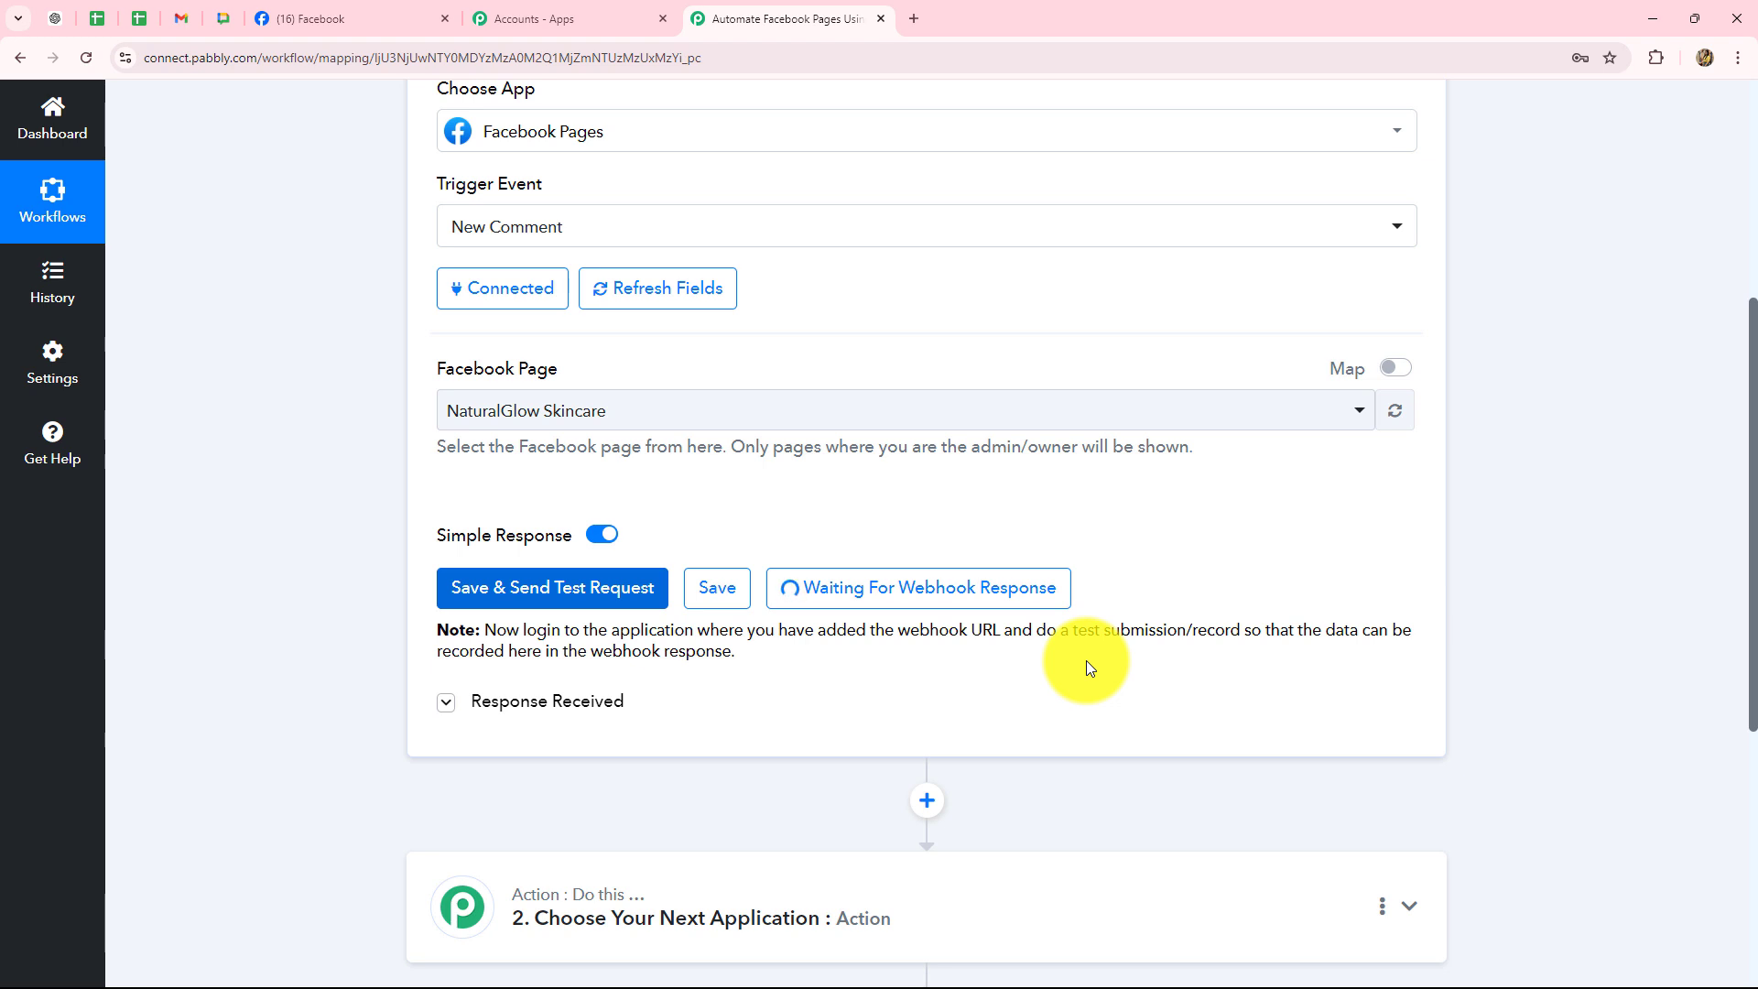
{"action": "left_click_drag", "start_coordinate": [587, 630], "coordinate": [942, 678]}
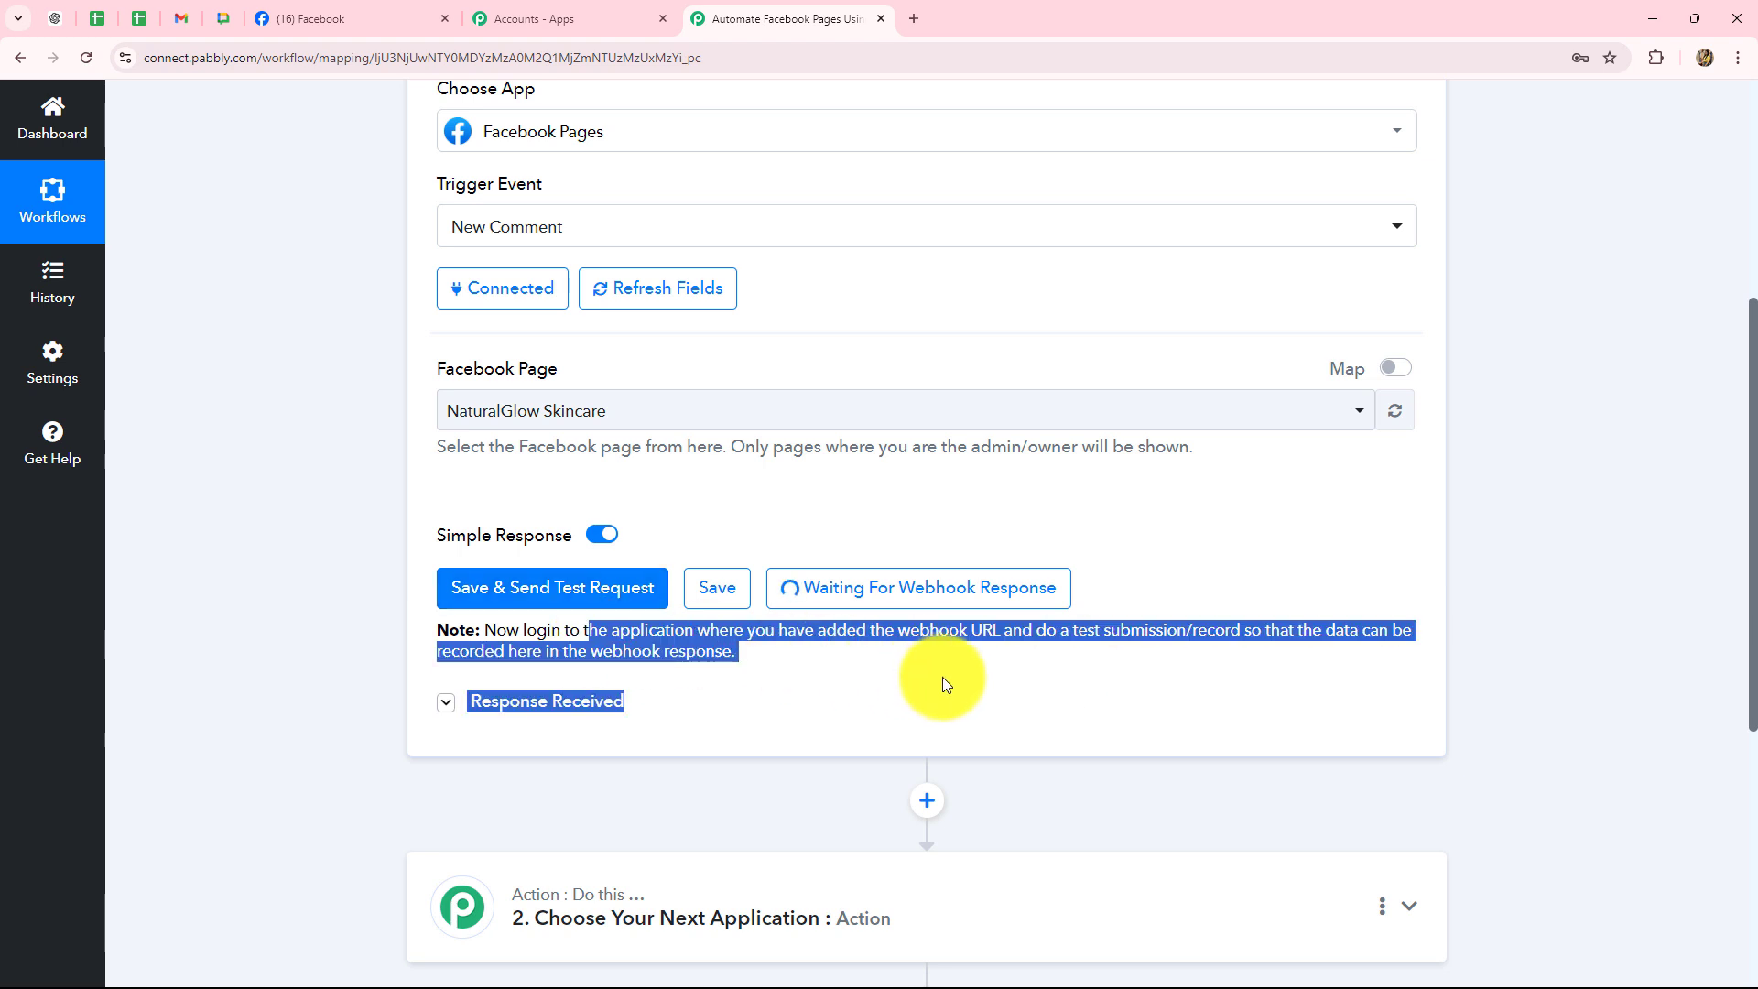
{"action": "left_click", "coordinate": [800, 679]}
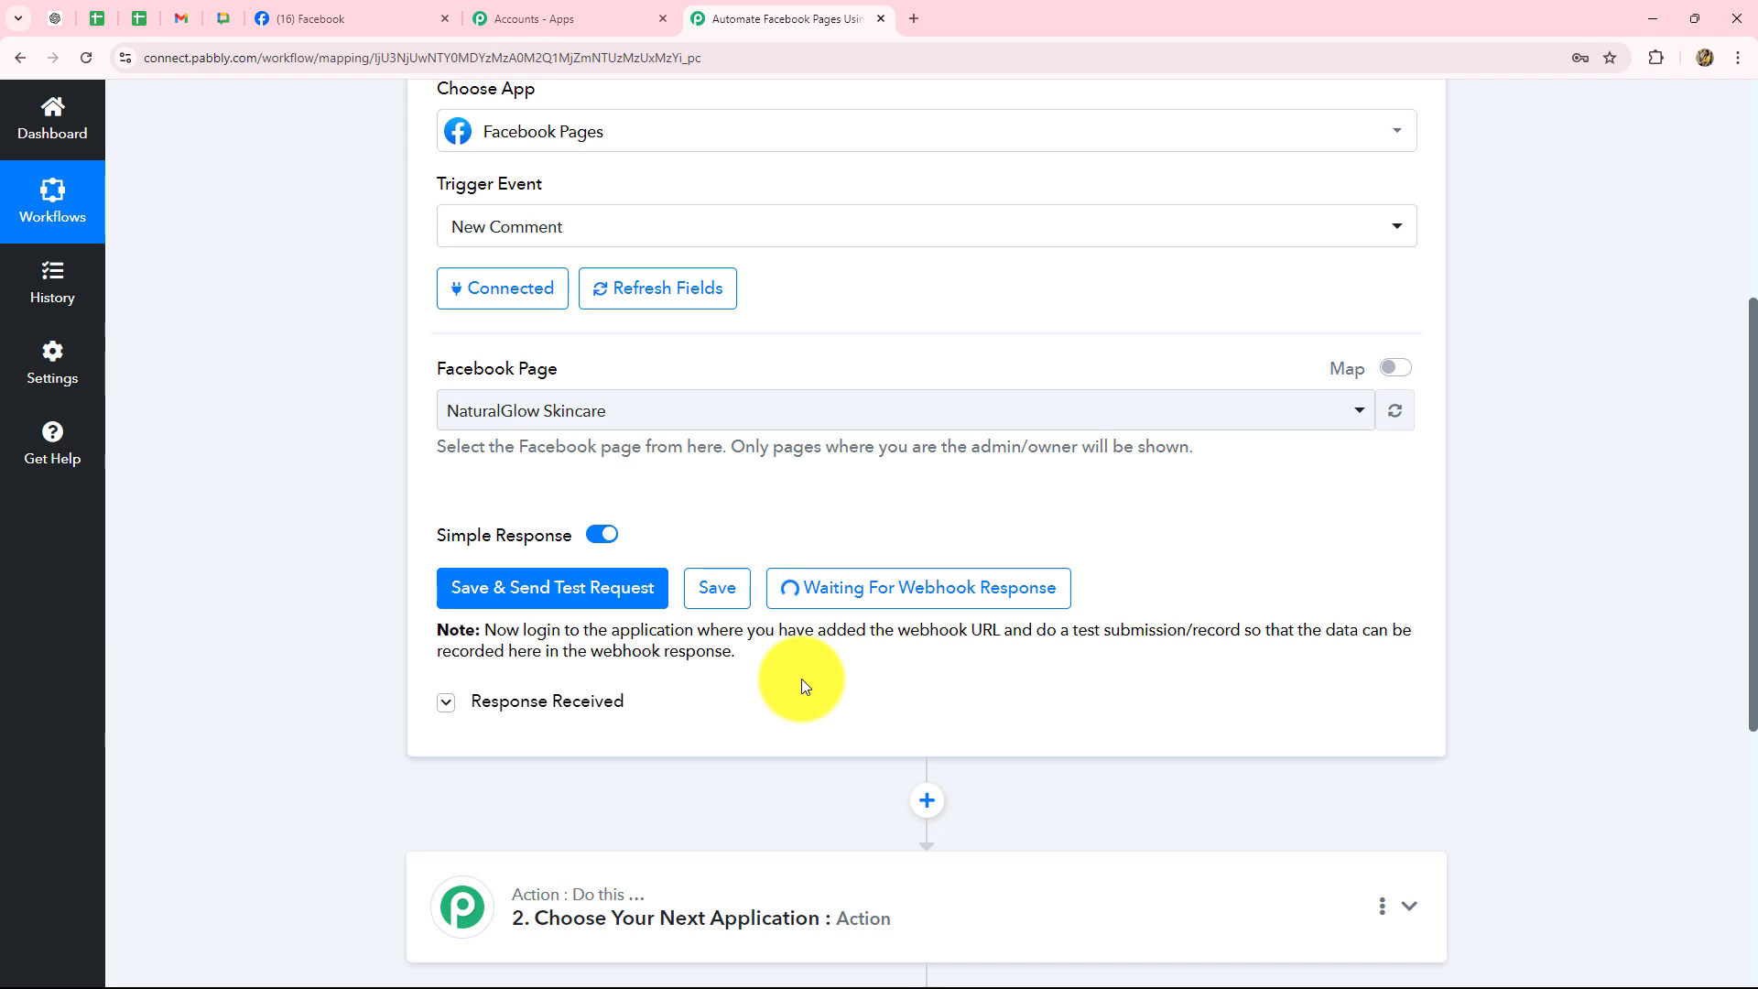
Post the test comment "Amazing!" on NaturalGlow Skincare's cover photo from a second Facebook account
{"action": "left_click", "coordinate": [331, 16]}
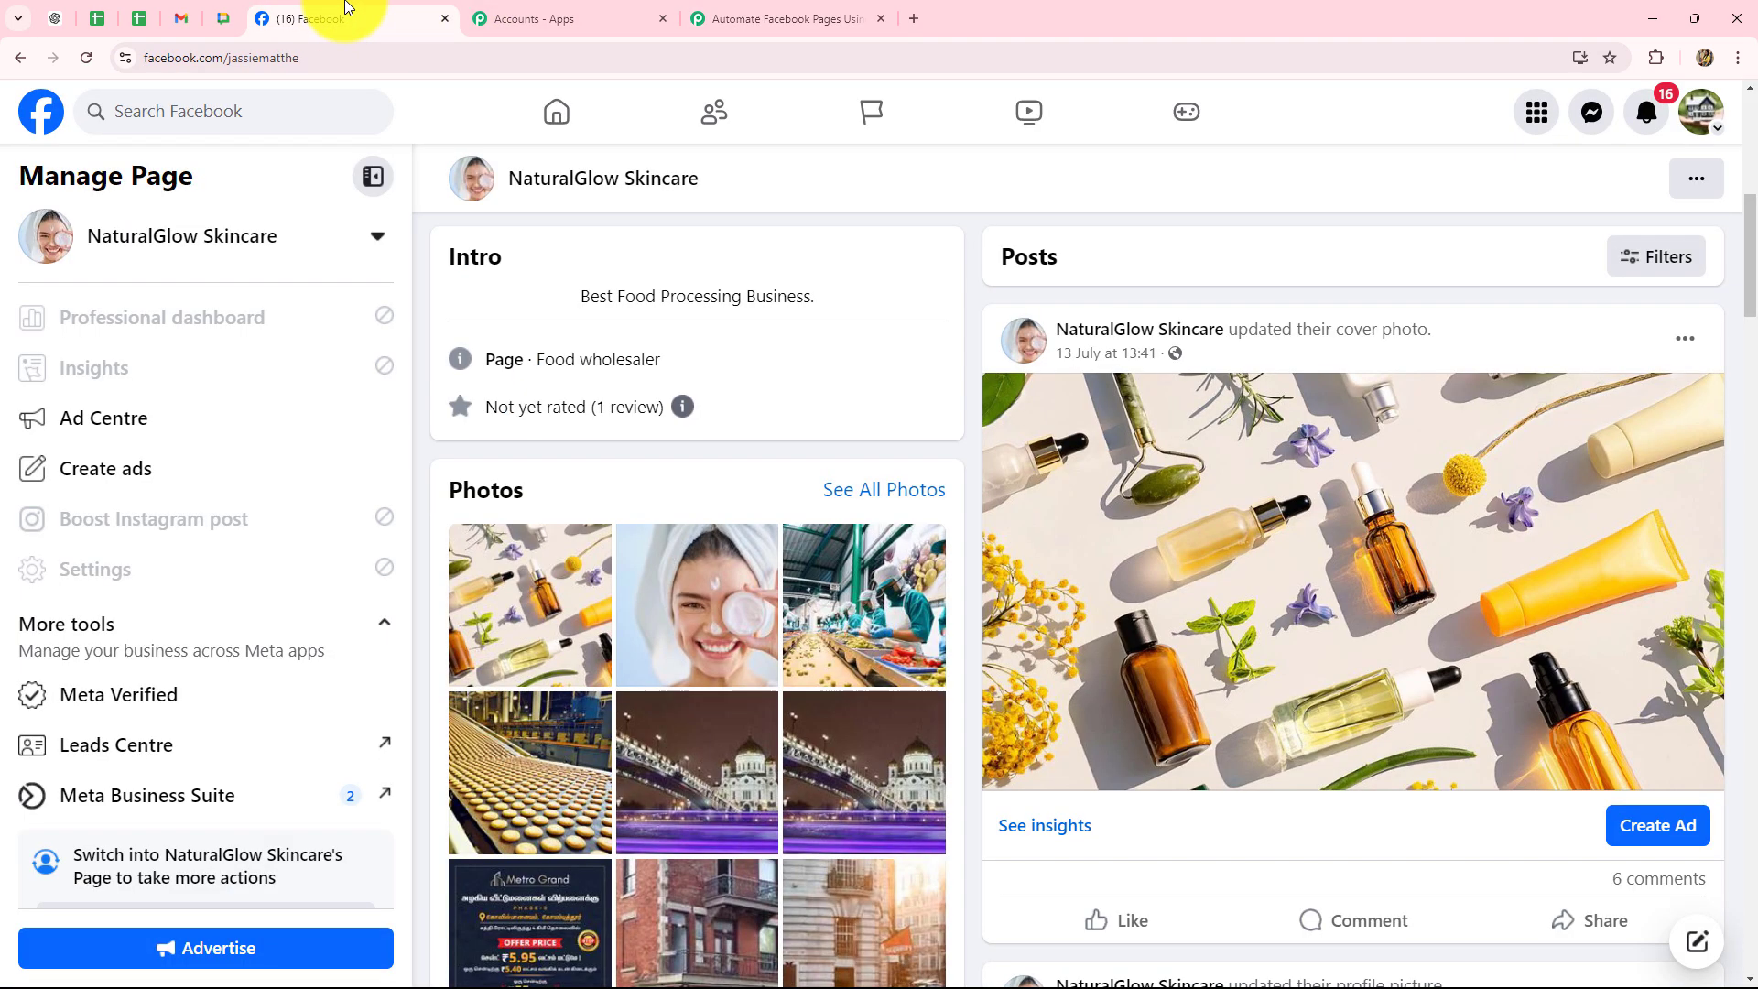
{"action": "scroll", "coordinate": [1224, 608], "scroll_direction": "down", "scroll_amount": 1}
{"action": "scroll", "coordinate": [1234, 614], "scroll_direction": "up", "scroll_amount": 1}
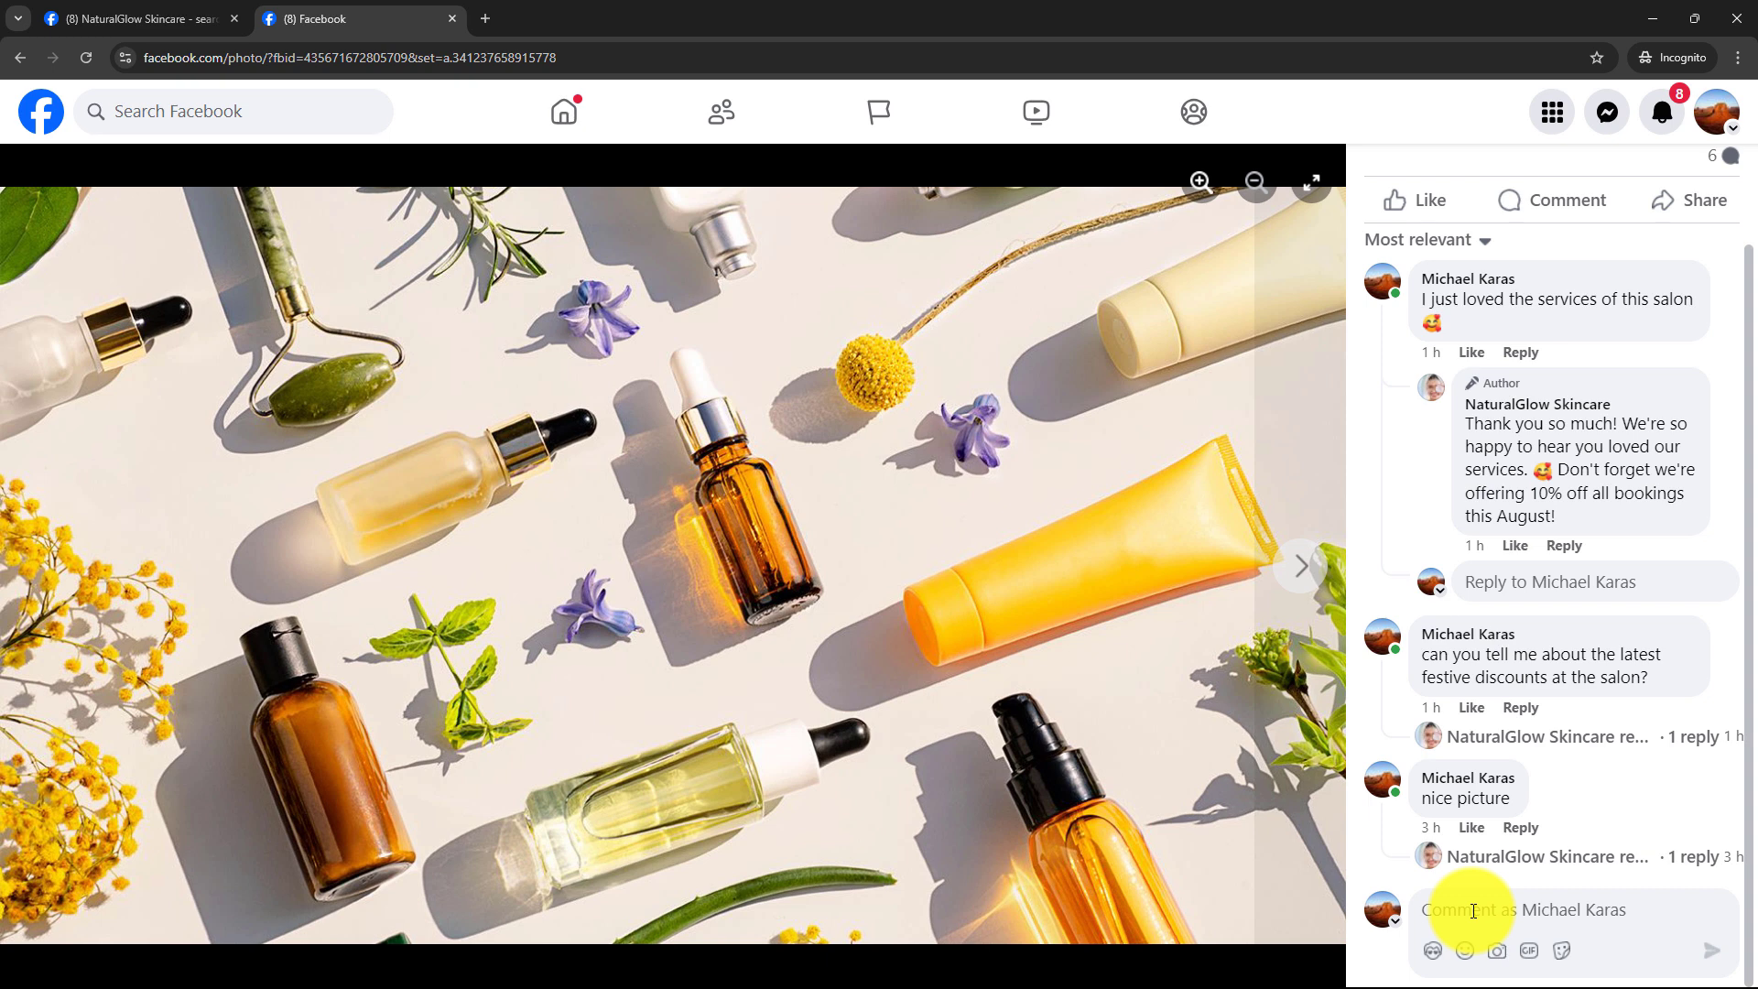
{"action": "type", "text": "Amazing!"}
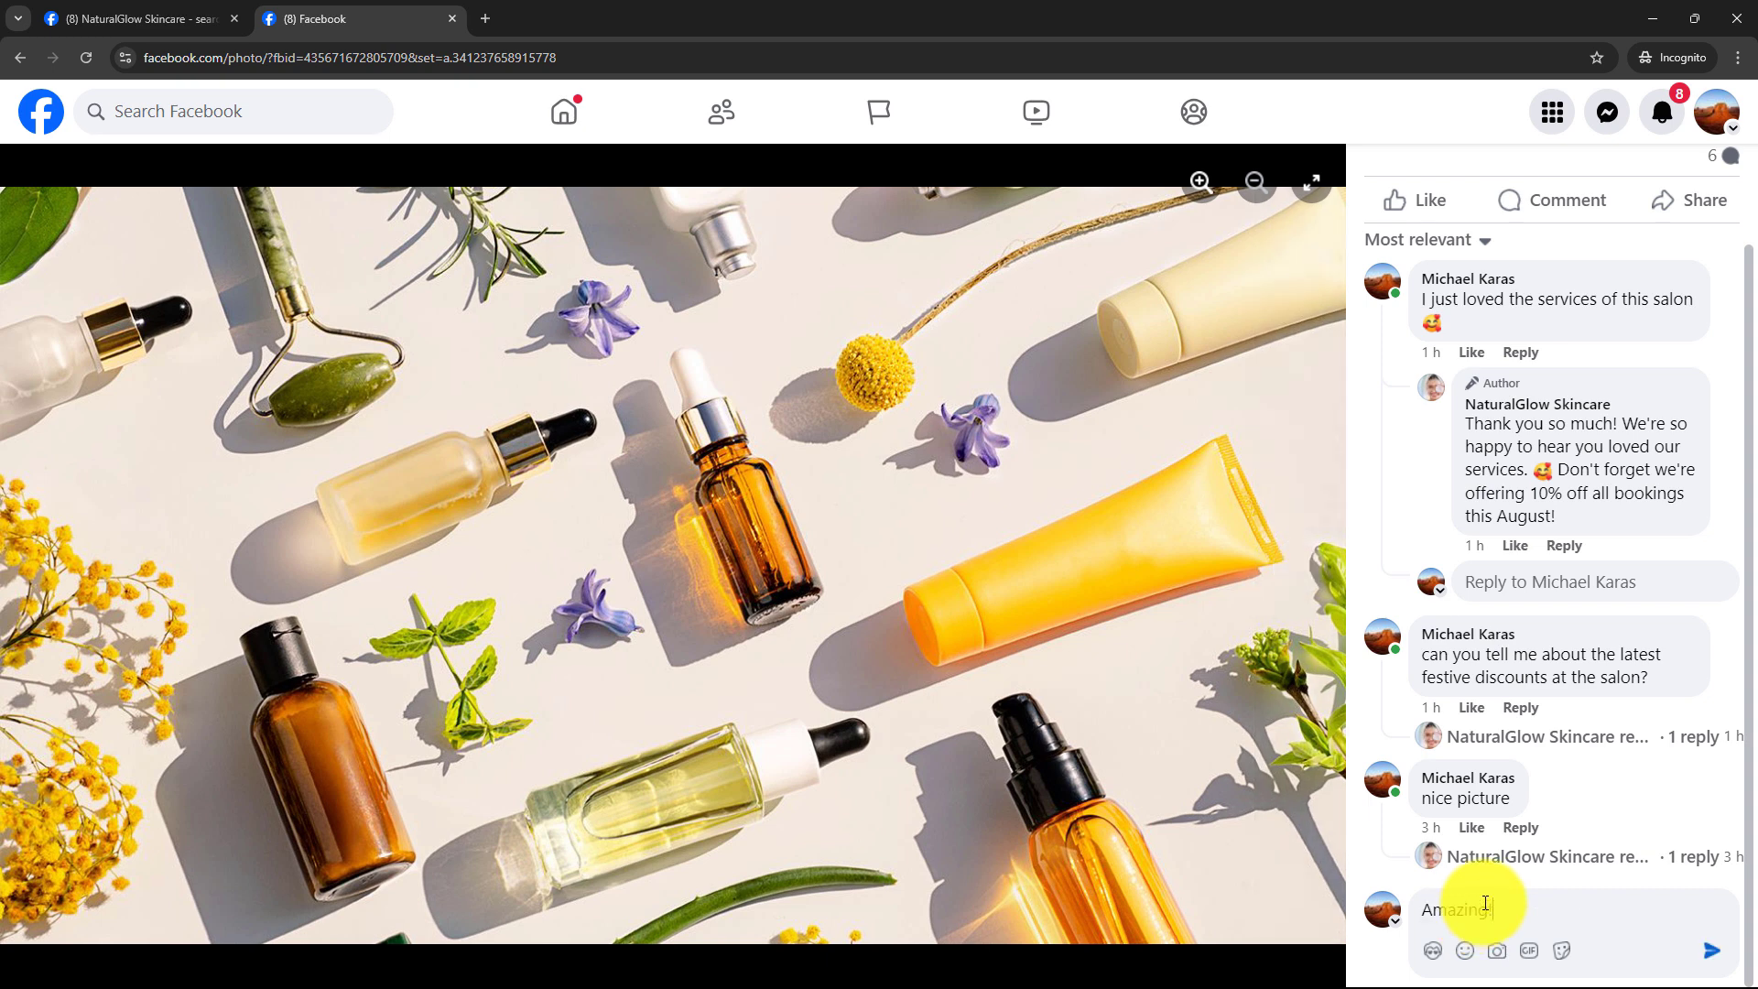
{"action": "left_click", "coordinate": [1710, 948]}
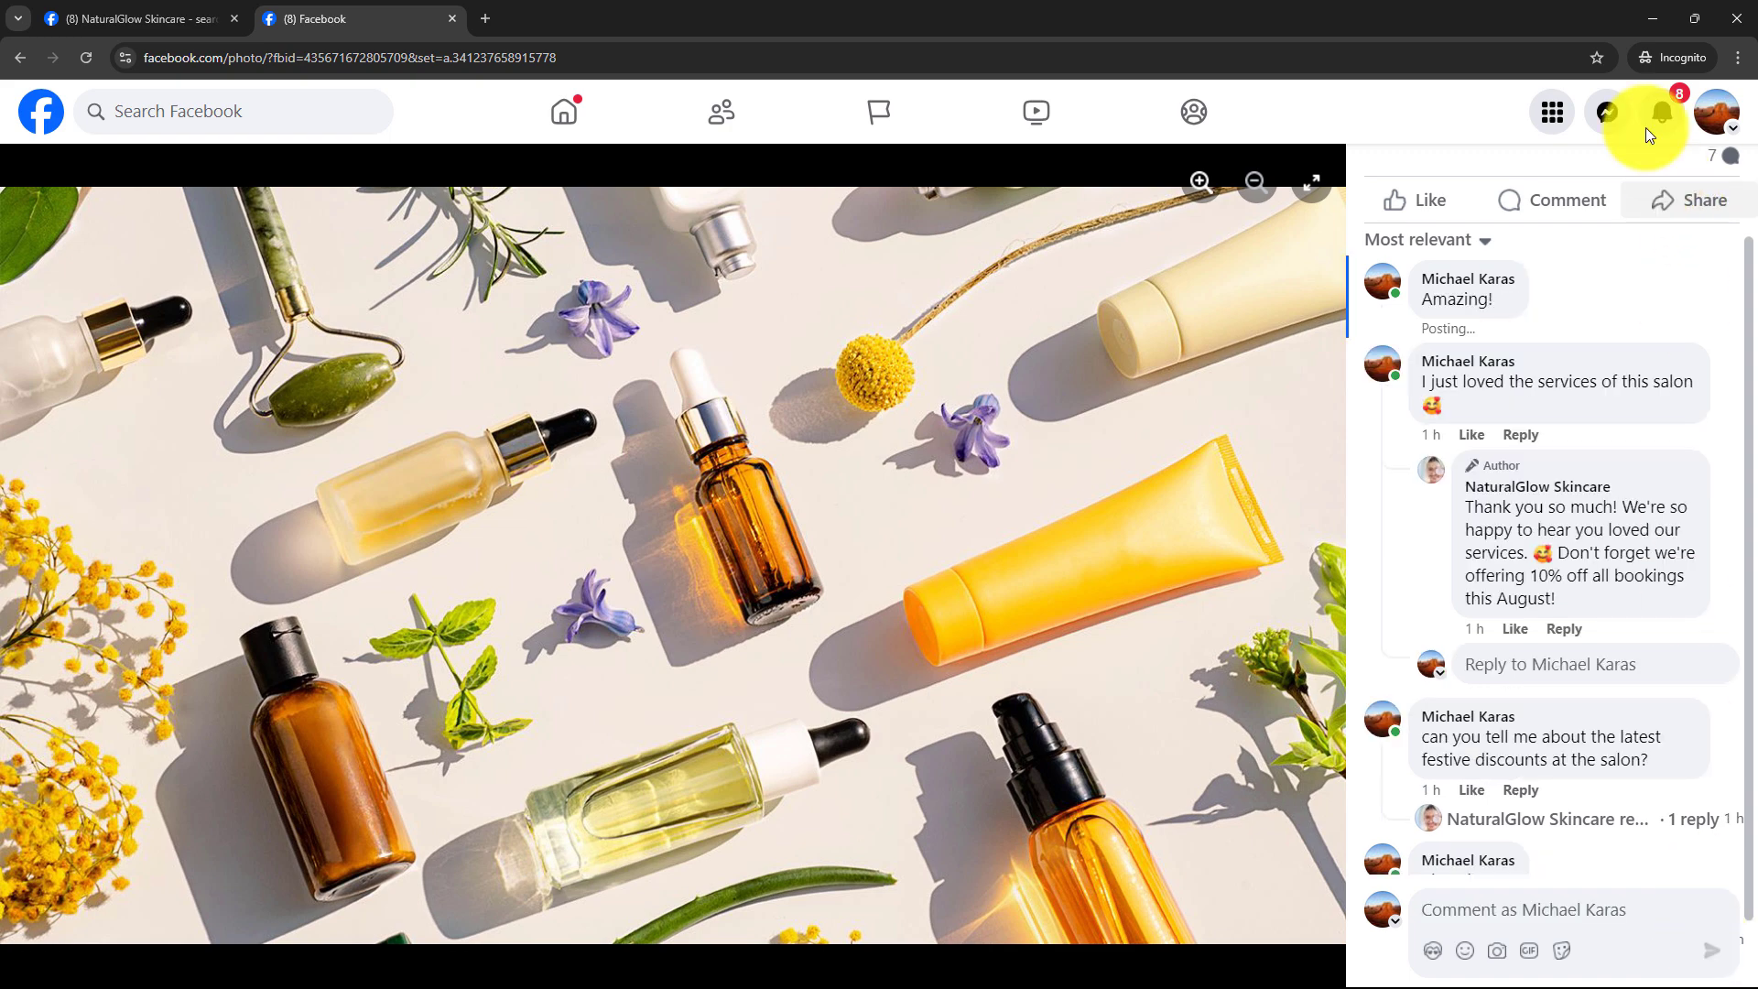
{"action": "left_click", "coordinate": [1651, 17]}
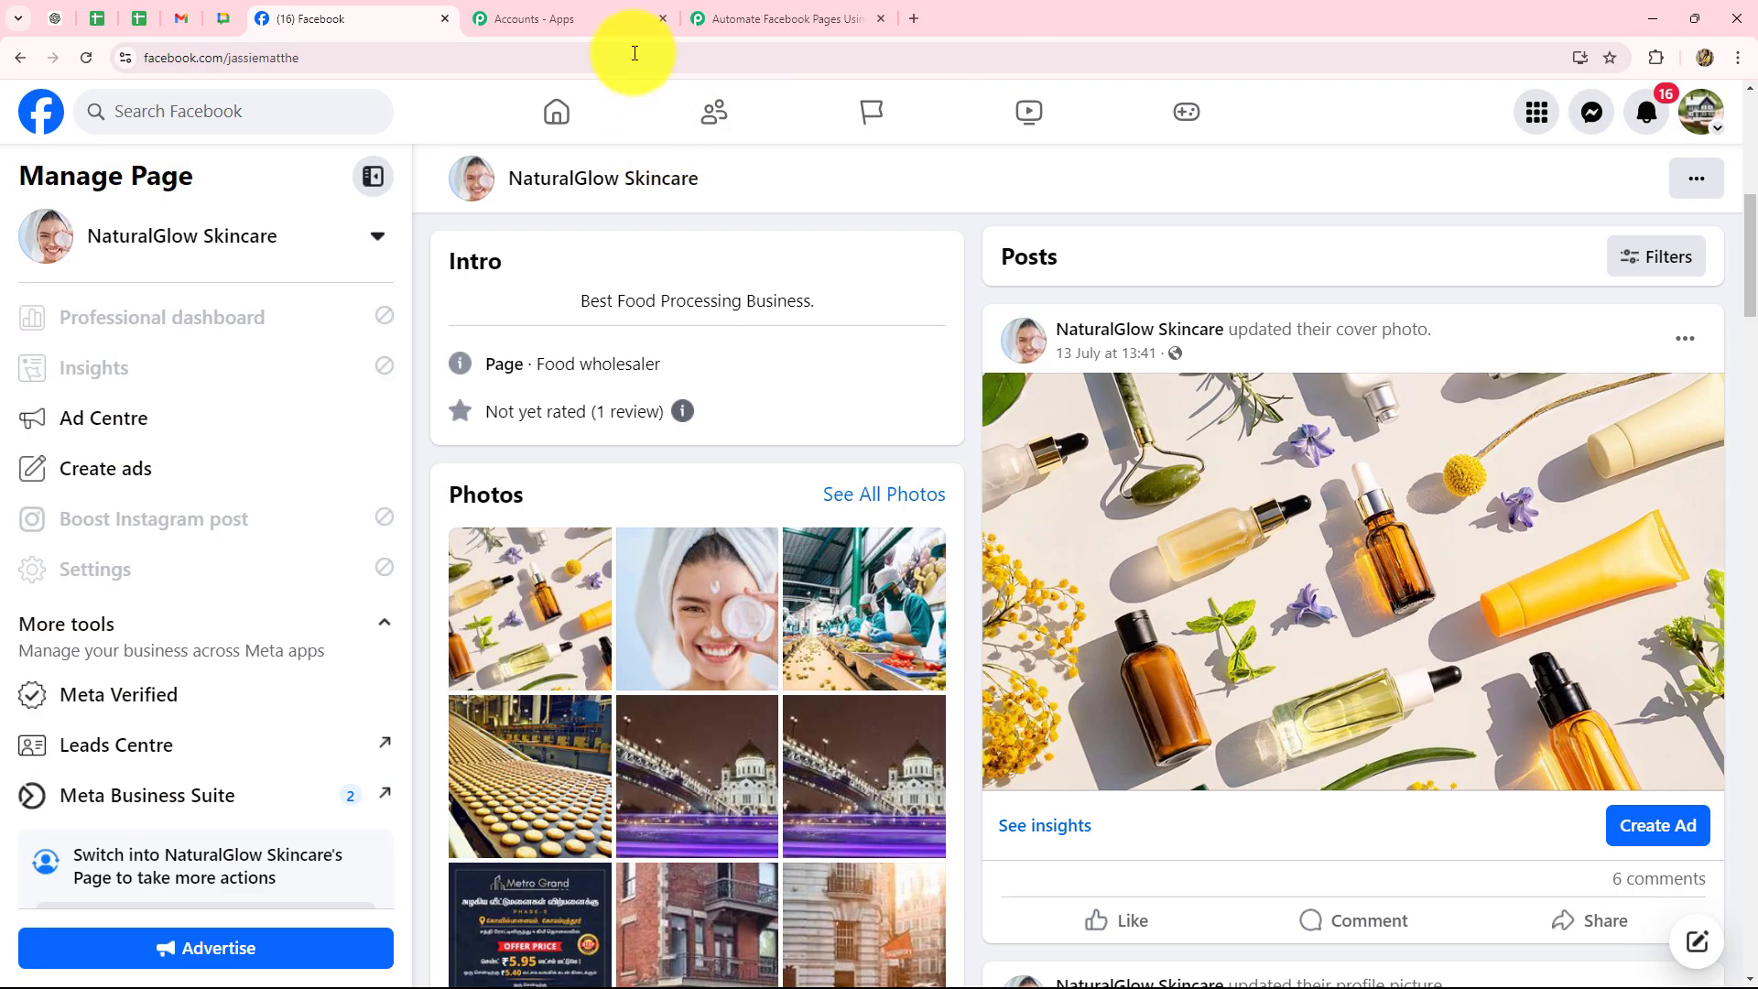
Return to the workflow and check the commenter's name and ID in the trigger's received response
{"action": "left_click", "coordinate": [723, 14]}
{"action": "scroll", "coordinate": [1255, 485], "scroll_direction": "down", "scroll_amount": 3}
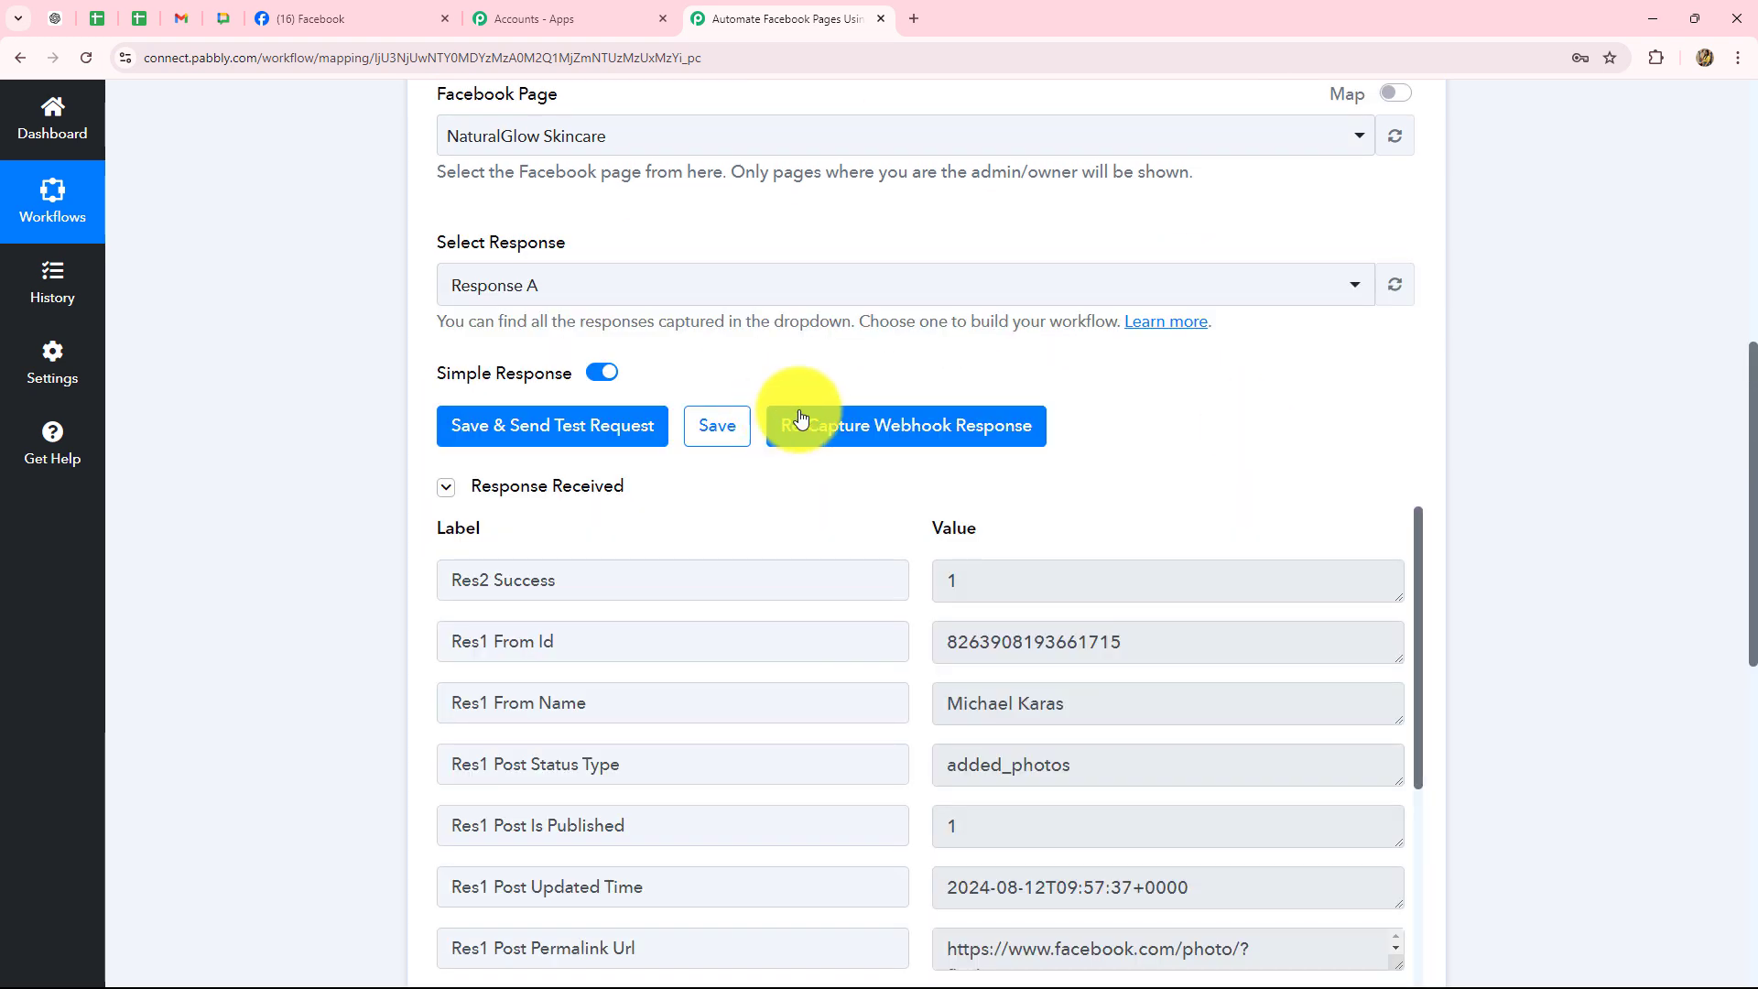
{"action": "scroll", "coordinate": [1705, 683], "scroll_direction": "down", "scroll_amount": 1}
{"action": "scroll", "coordinate": [1705, 687], "scroll_direction": "down", "scroll_amount": 1}
{"action": "scroll", "coordinate": [1705, 700], "scroll_direction": "up", "scroll_amount": 1}
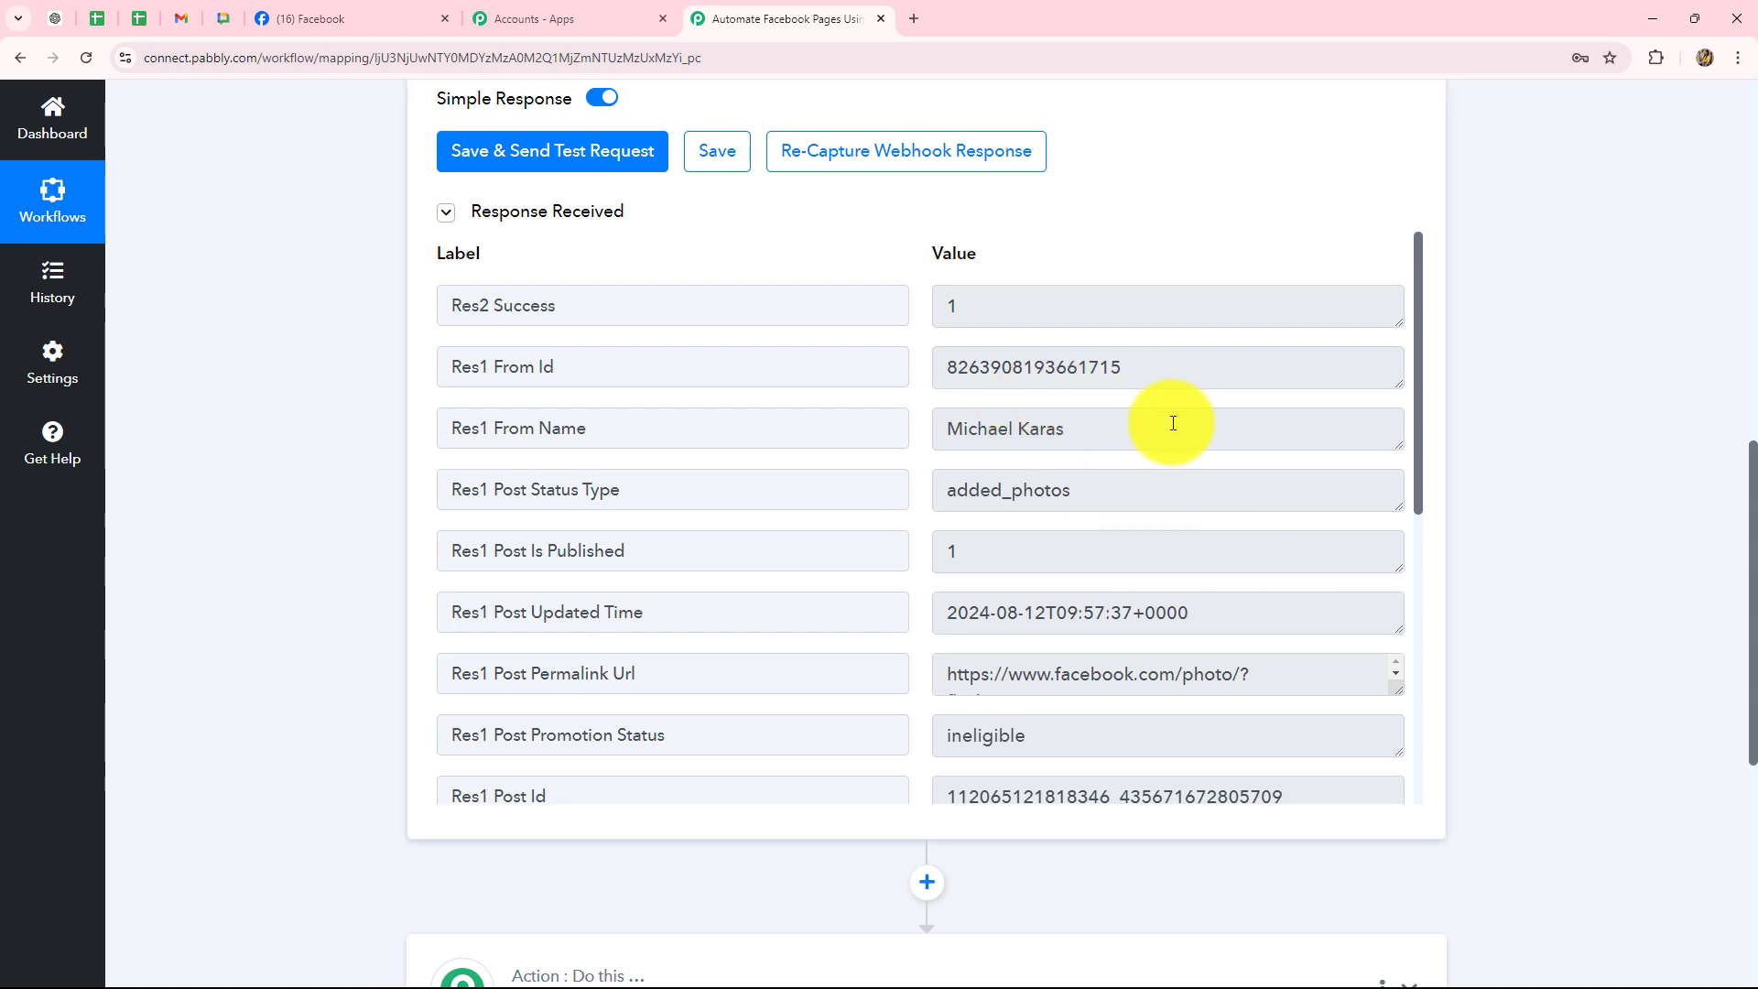
{"action": "left_click_drag", "start_coordinate": [1120, 439], "coordinate": [912, 430]}
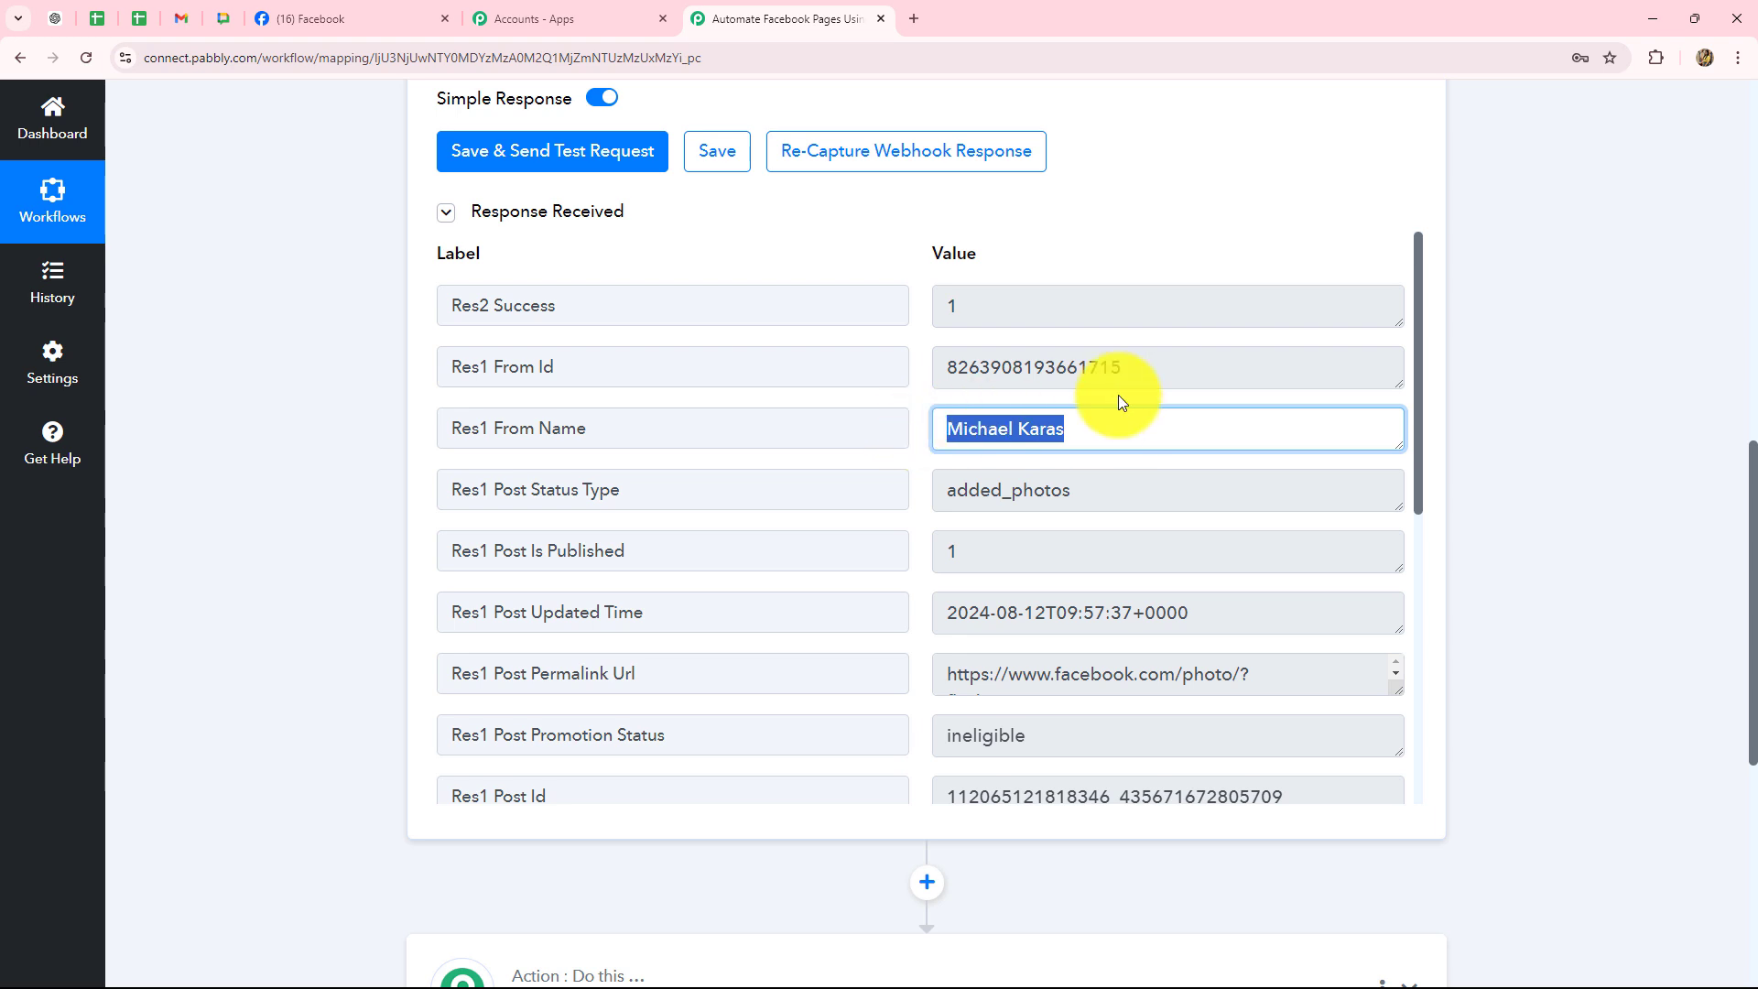
{"action": "left_click_drag", "start_coordinate": [1165, 373], "coordinate": [893, 375]}
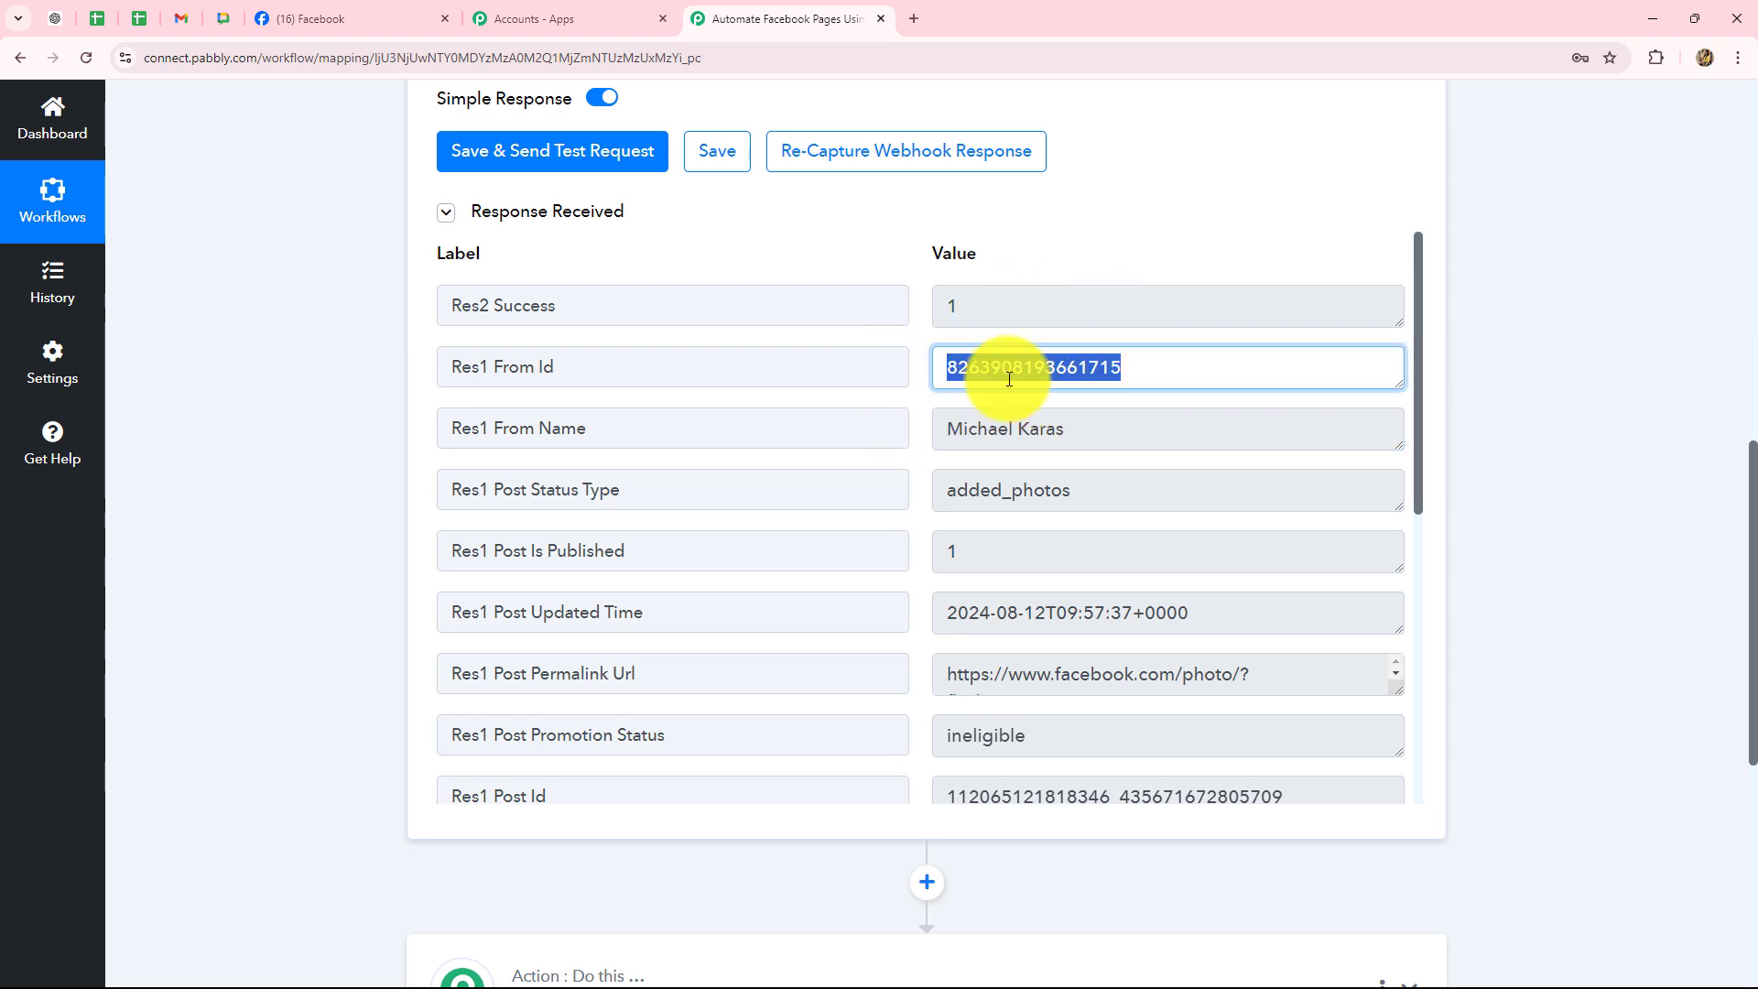
Check the post permalink, message, post ID, comment ID and created time captured in the response
{"action": "scroll", "coordinate": [1133, 546], "scroll_direction": "down", "scroll_amount": 2}
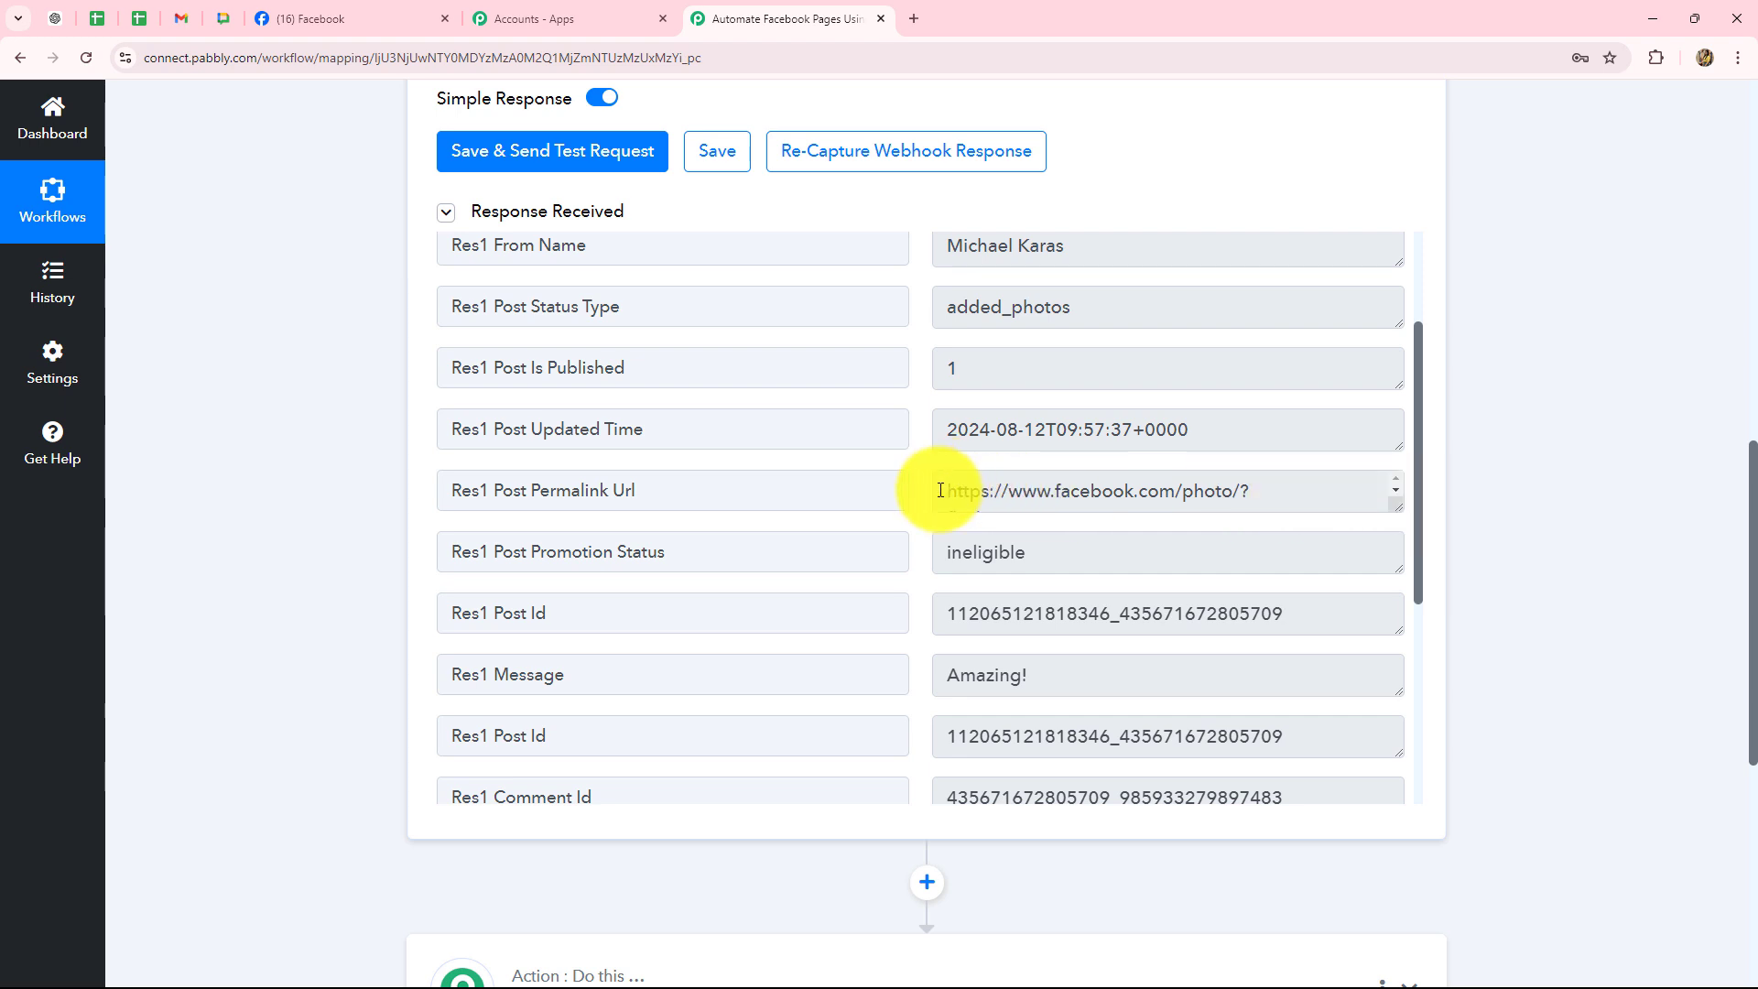
{"action": "left_click_drag", "start_coordinate": [940, 491], "coordinate": [1169, 513]}
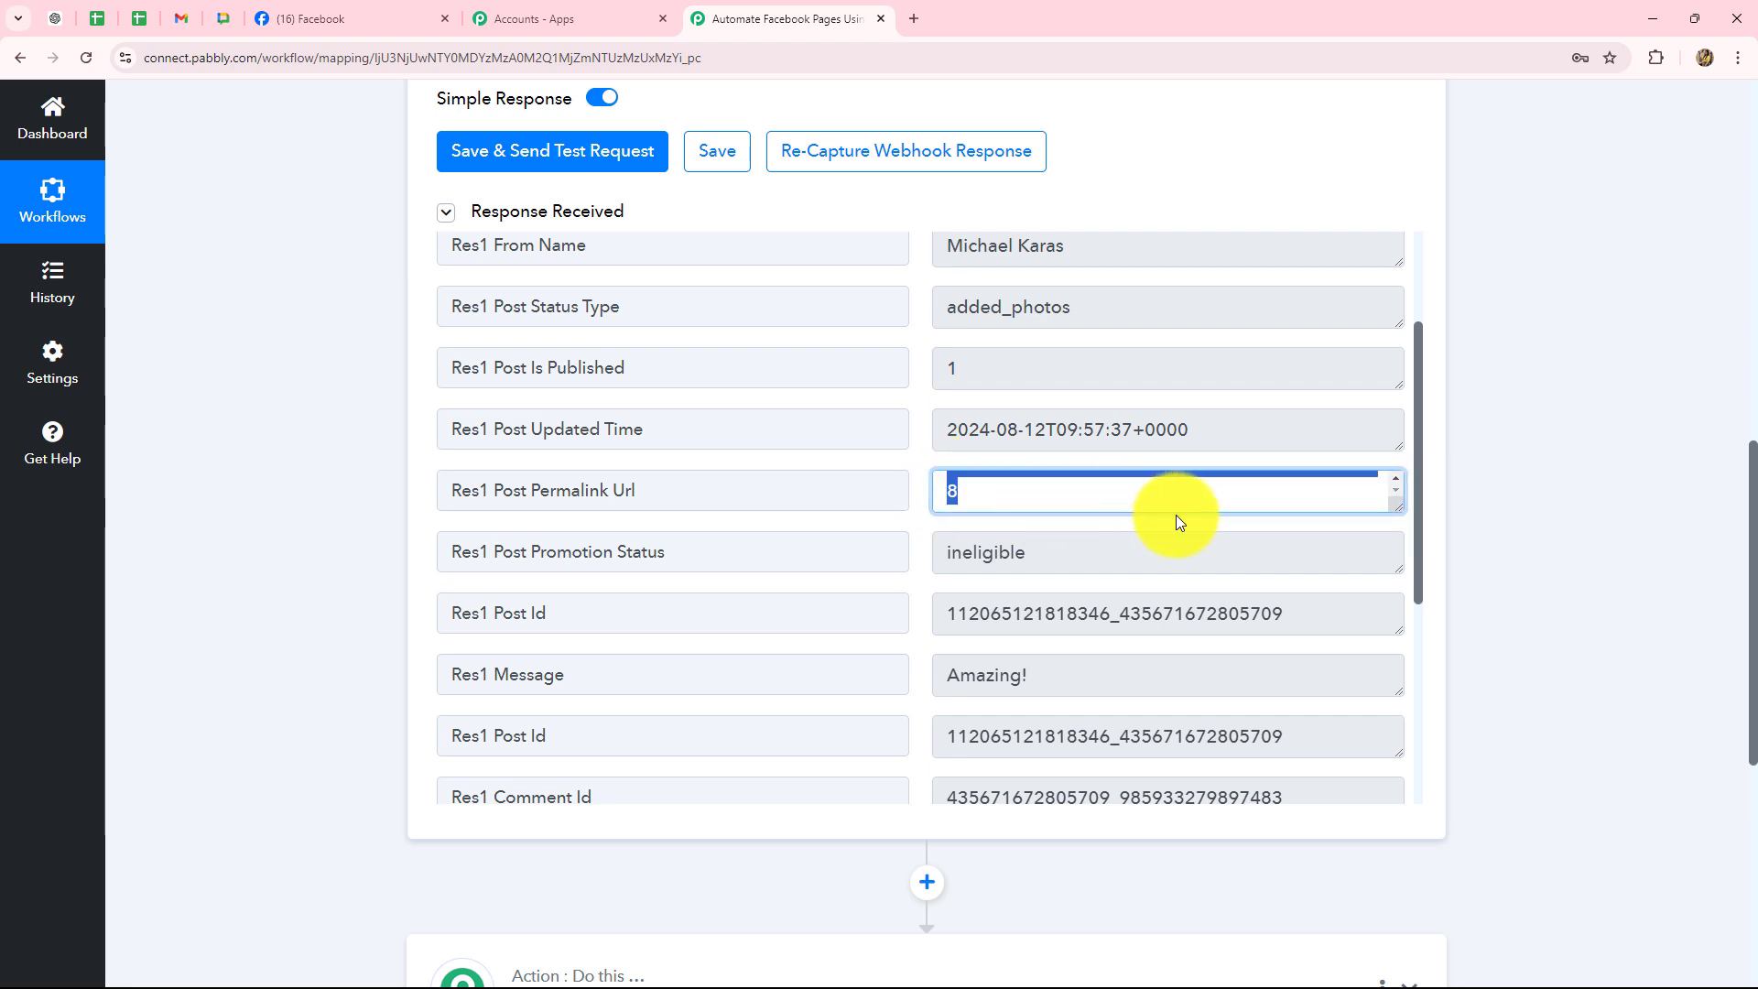
{"action": "scroll", "coordinate": [1124, 604], "scroll_direction": "down", "scroll_amount": 2}
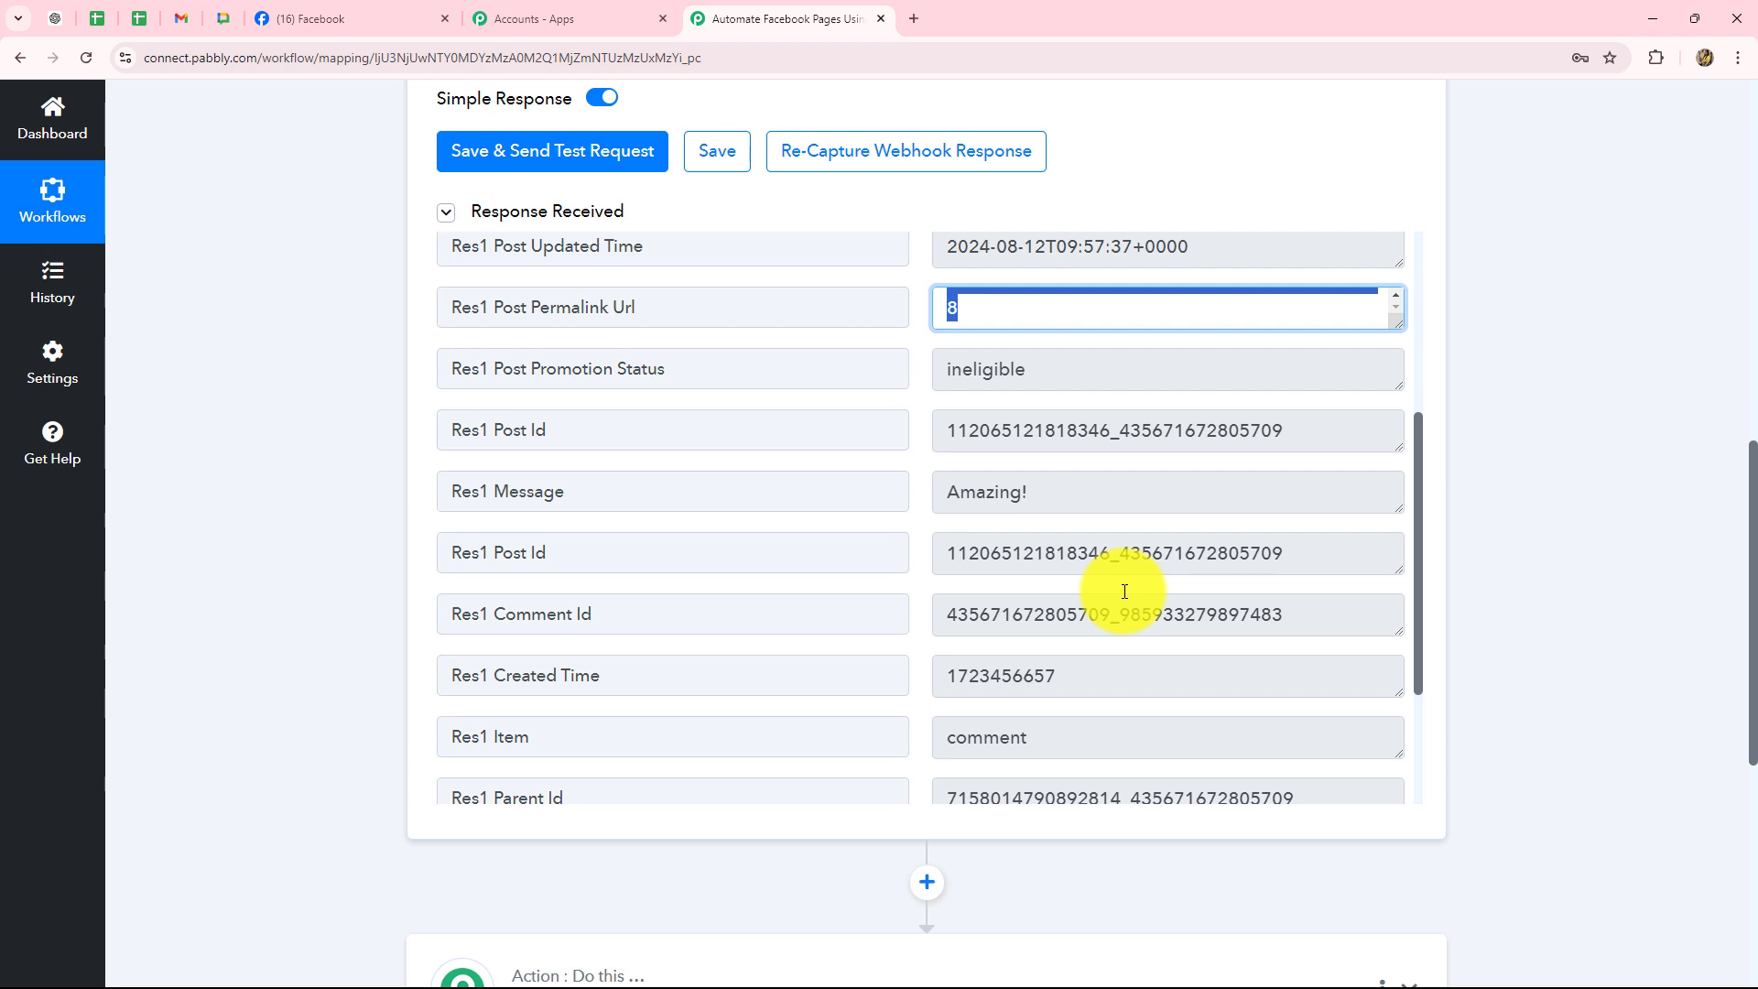
{"action": "scroll", "coordinate": [1125, 590], "scroll_direction": "down", "scroll_amount": 1}
{"action": "left_click_drag", "start_coordinate": [1079, 404], "coordinate": [934, 384]}
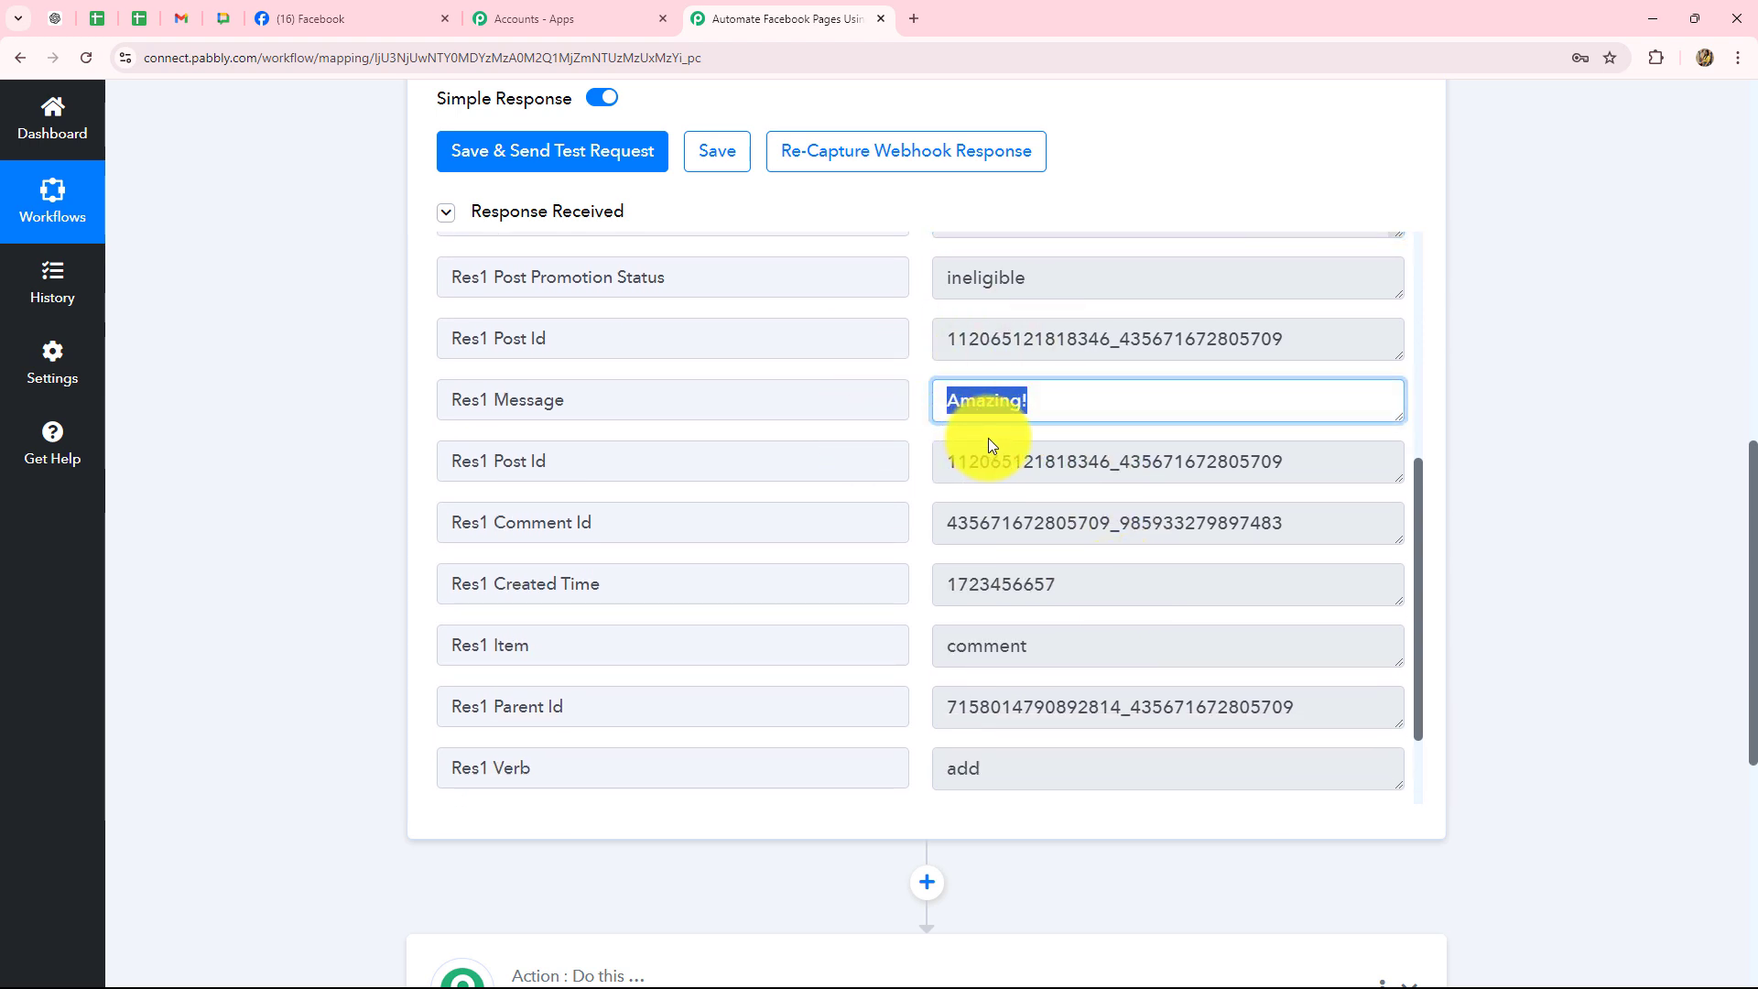
{"action": "left_click_drag", "start_coordinate": [1318, 338], "coordinate": [1012, 236]}
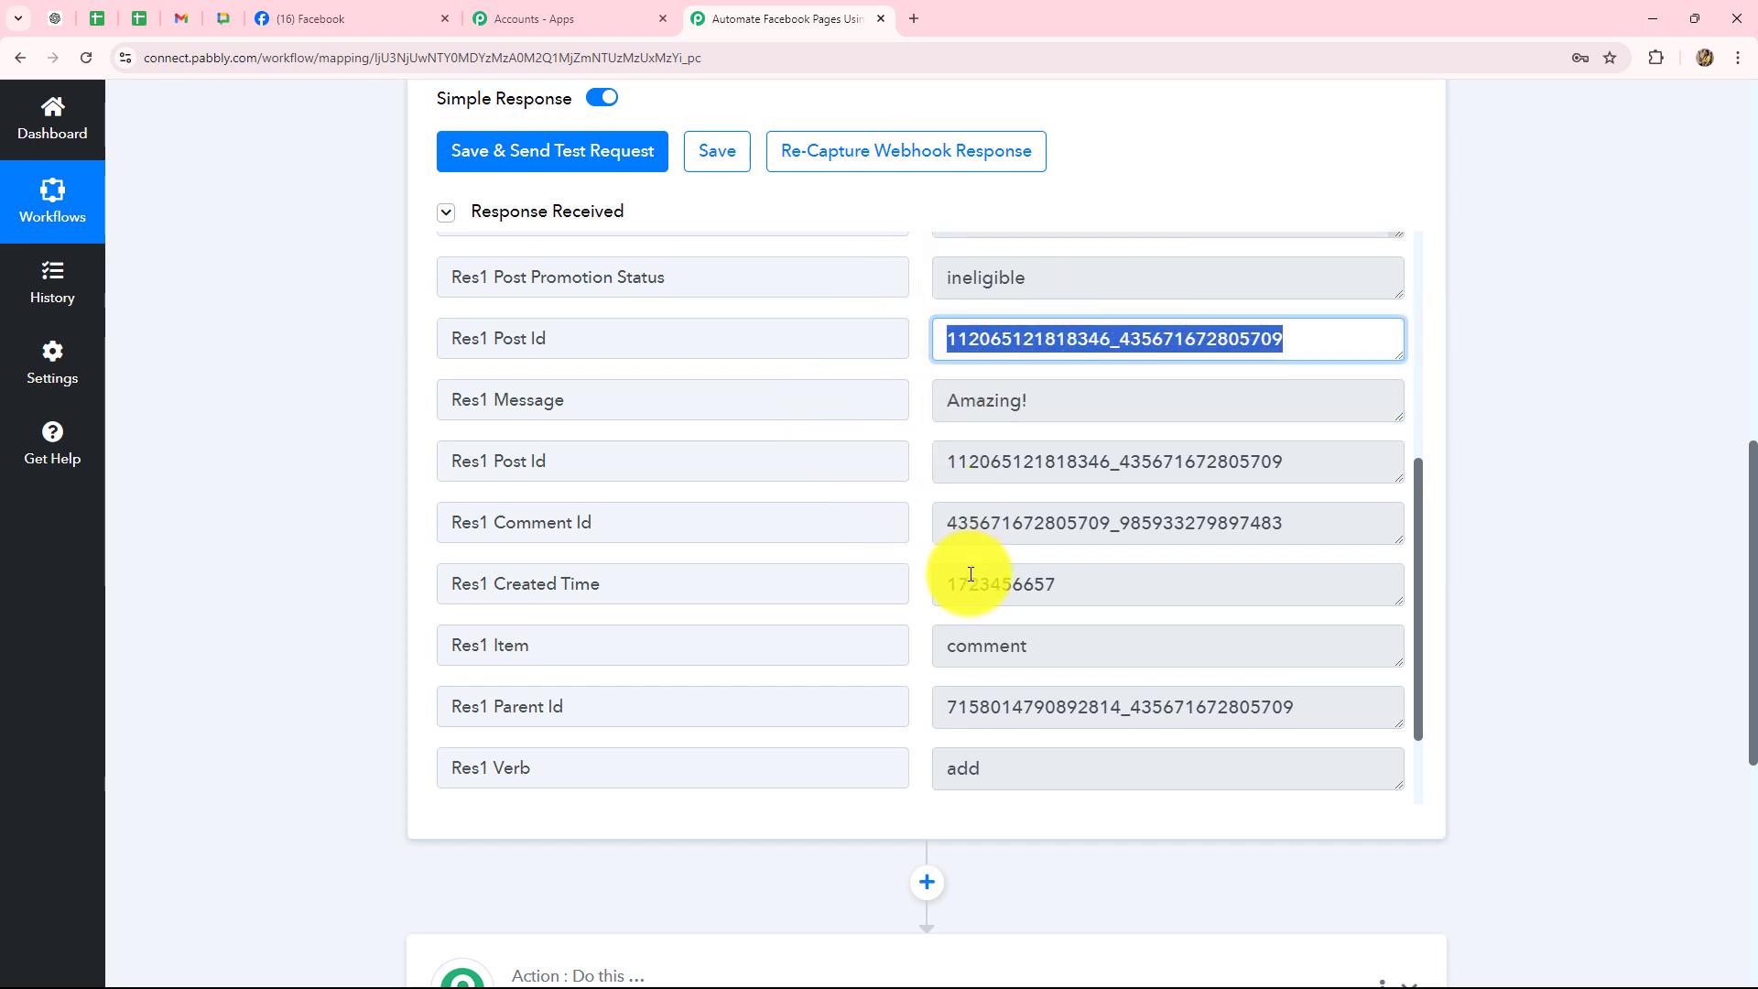
{"action": "scroll", "coordinate": [969, 572], "scroll_direction": "down", "scroll_amount": 1}
{"action": "left_click_drag", "start_coordinate": [1261, 431], "coordinate": [894, 424]}
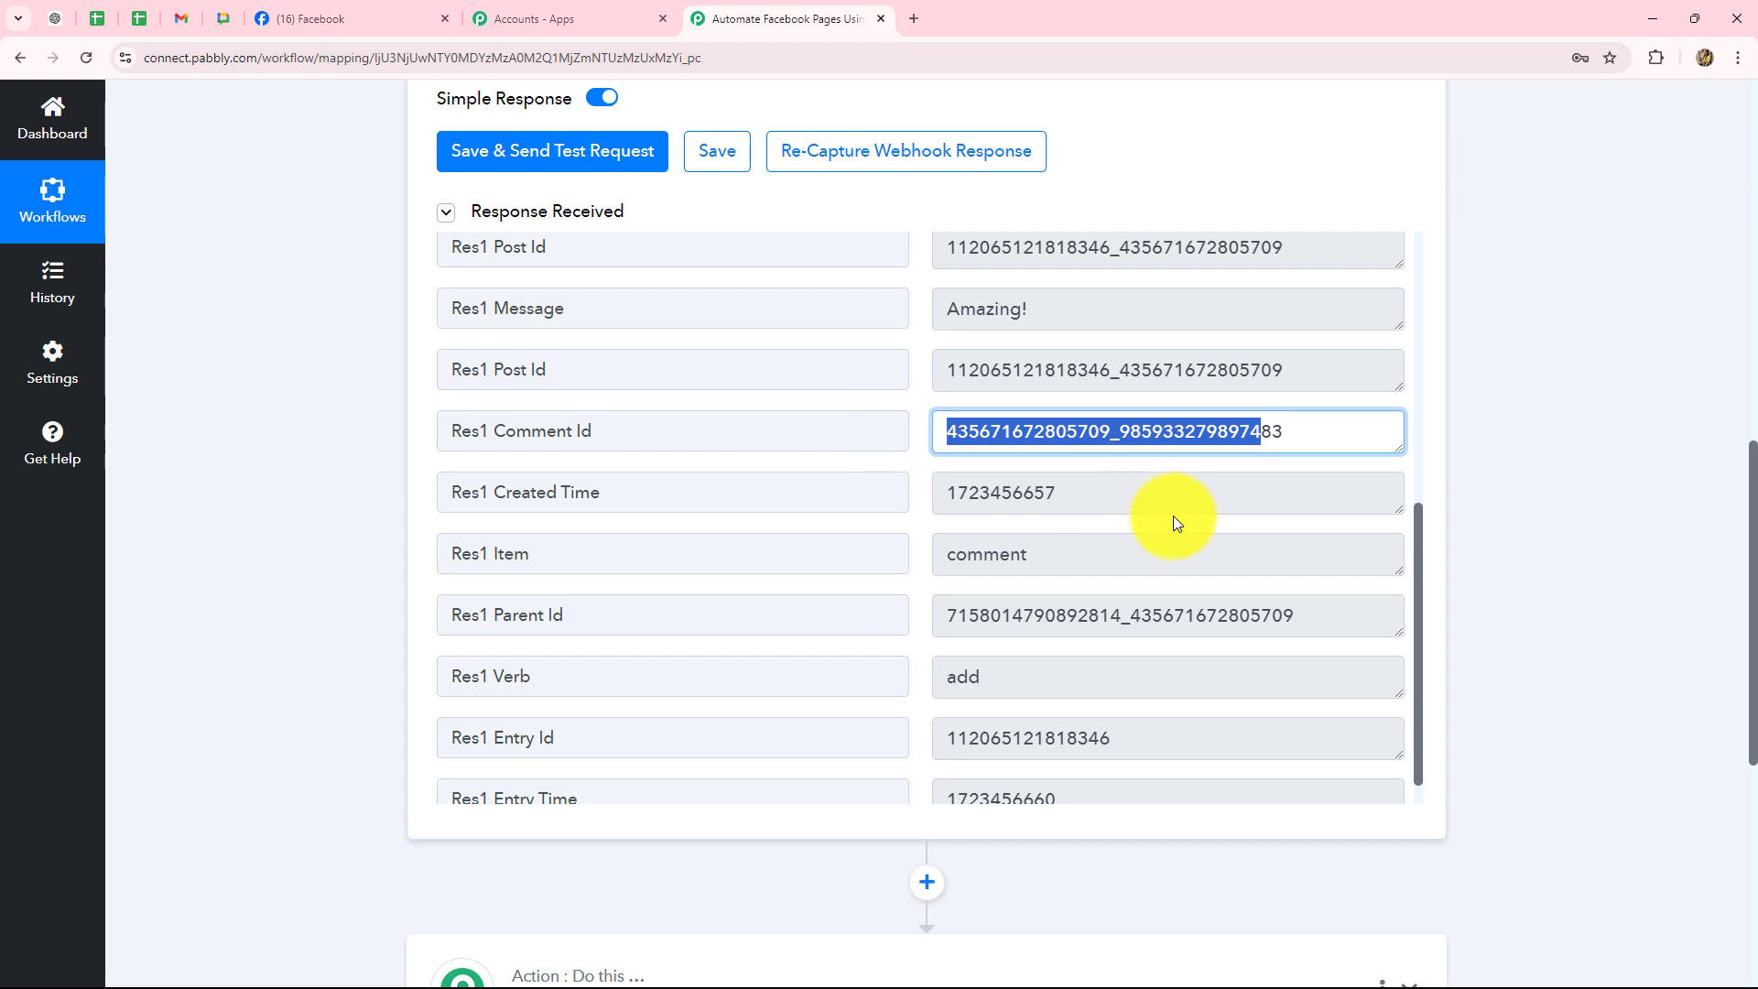
{"action": "left_click_drag", "start_coordinate": [1079, 510], "coordinate": [836, 502]}
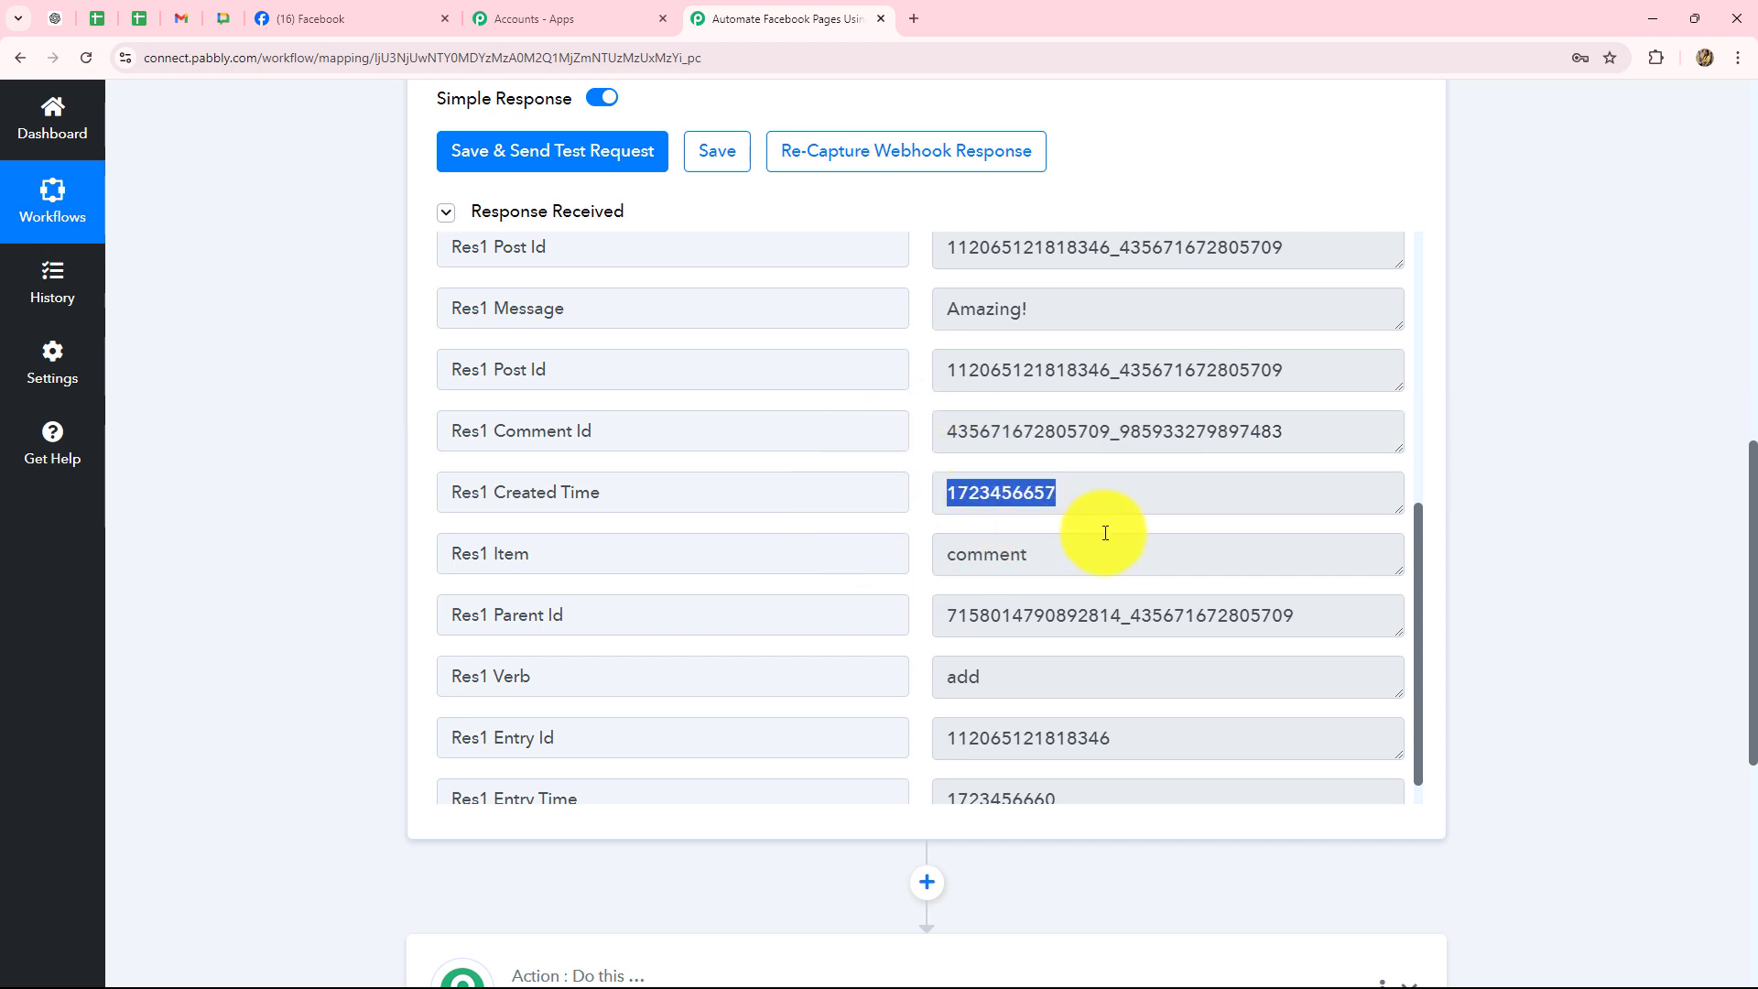
Check the item type in the response, then go through the whole list and recheck the comment message
{"action": "scroll", "coordinate": [1114, 525], "scroll_direction": "down", "scroll_amount": 1}
{"action": "left_click", "coordinate": [1068, 515]}
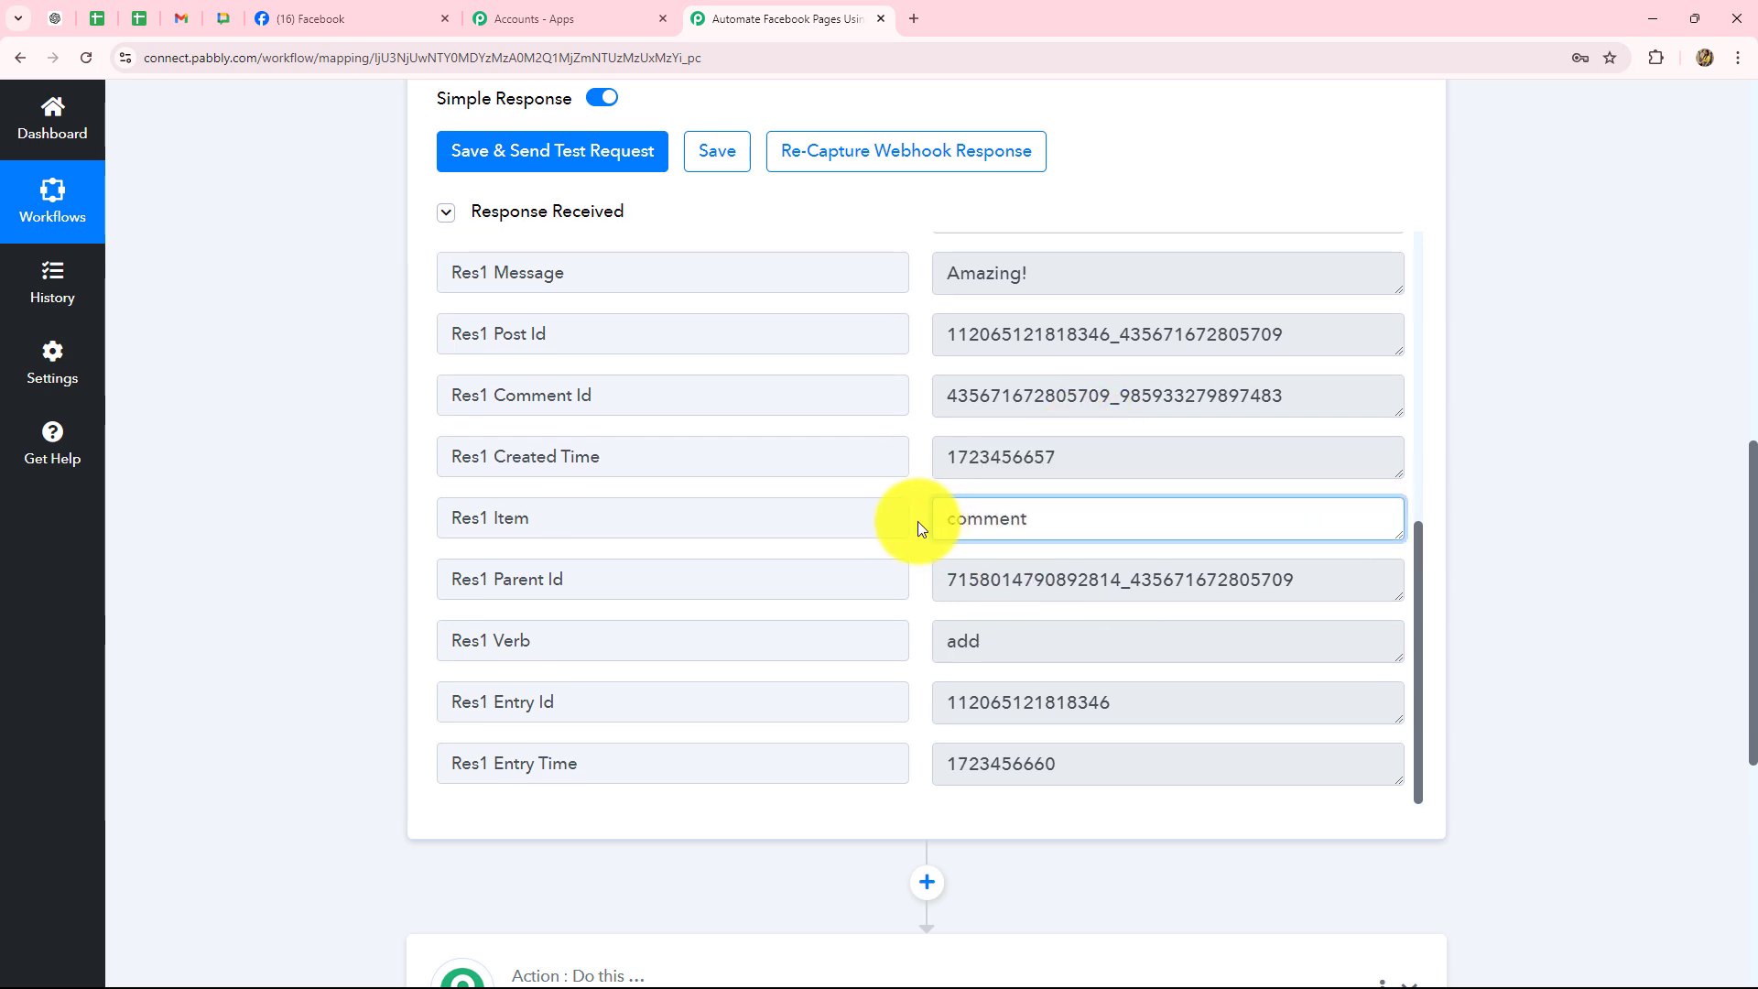
{"action": "key", "text": "ctrl+a"}
{"action": "scroll", "coordinate": [1106, 674], "scroll_direction": "down", "scroll_amount": 2}
{"action": "scroll", "coordinate": [1106, 674], "scroll_direction": "up", "scroll_amount": 3}
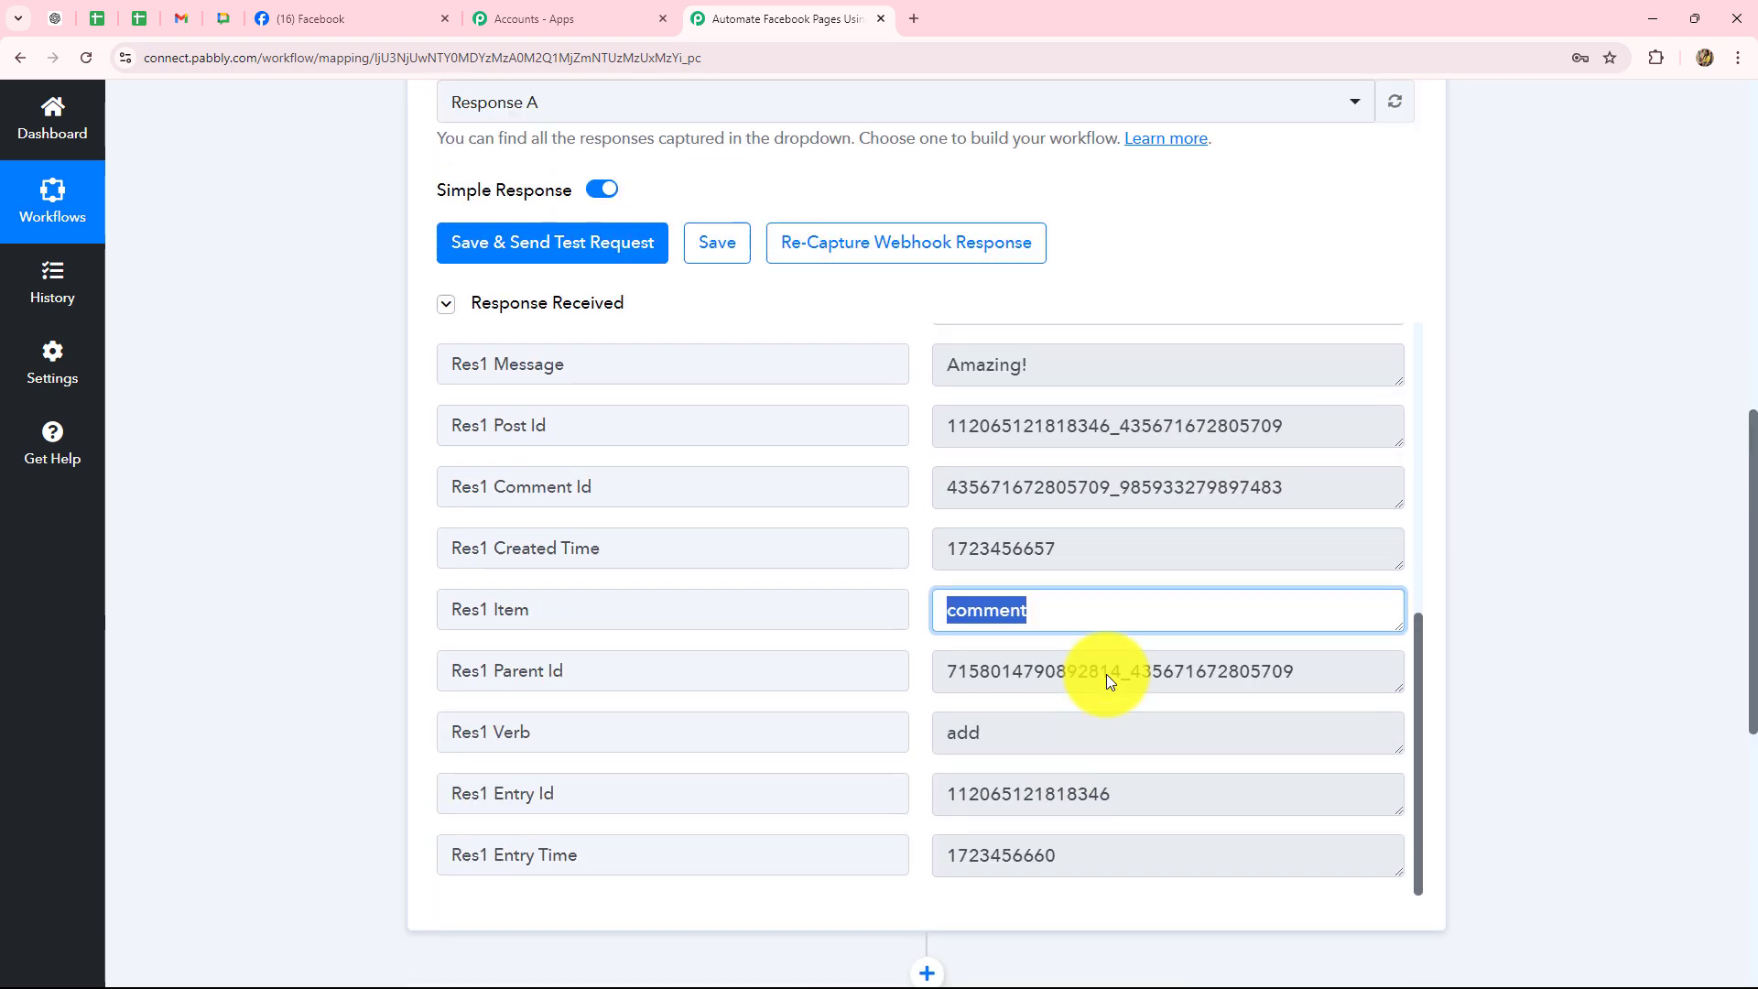
{"action": "scroll", "coordinate": [1106, 705], "scroll_direction": "up", "scroll_amount": 5}
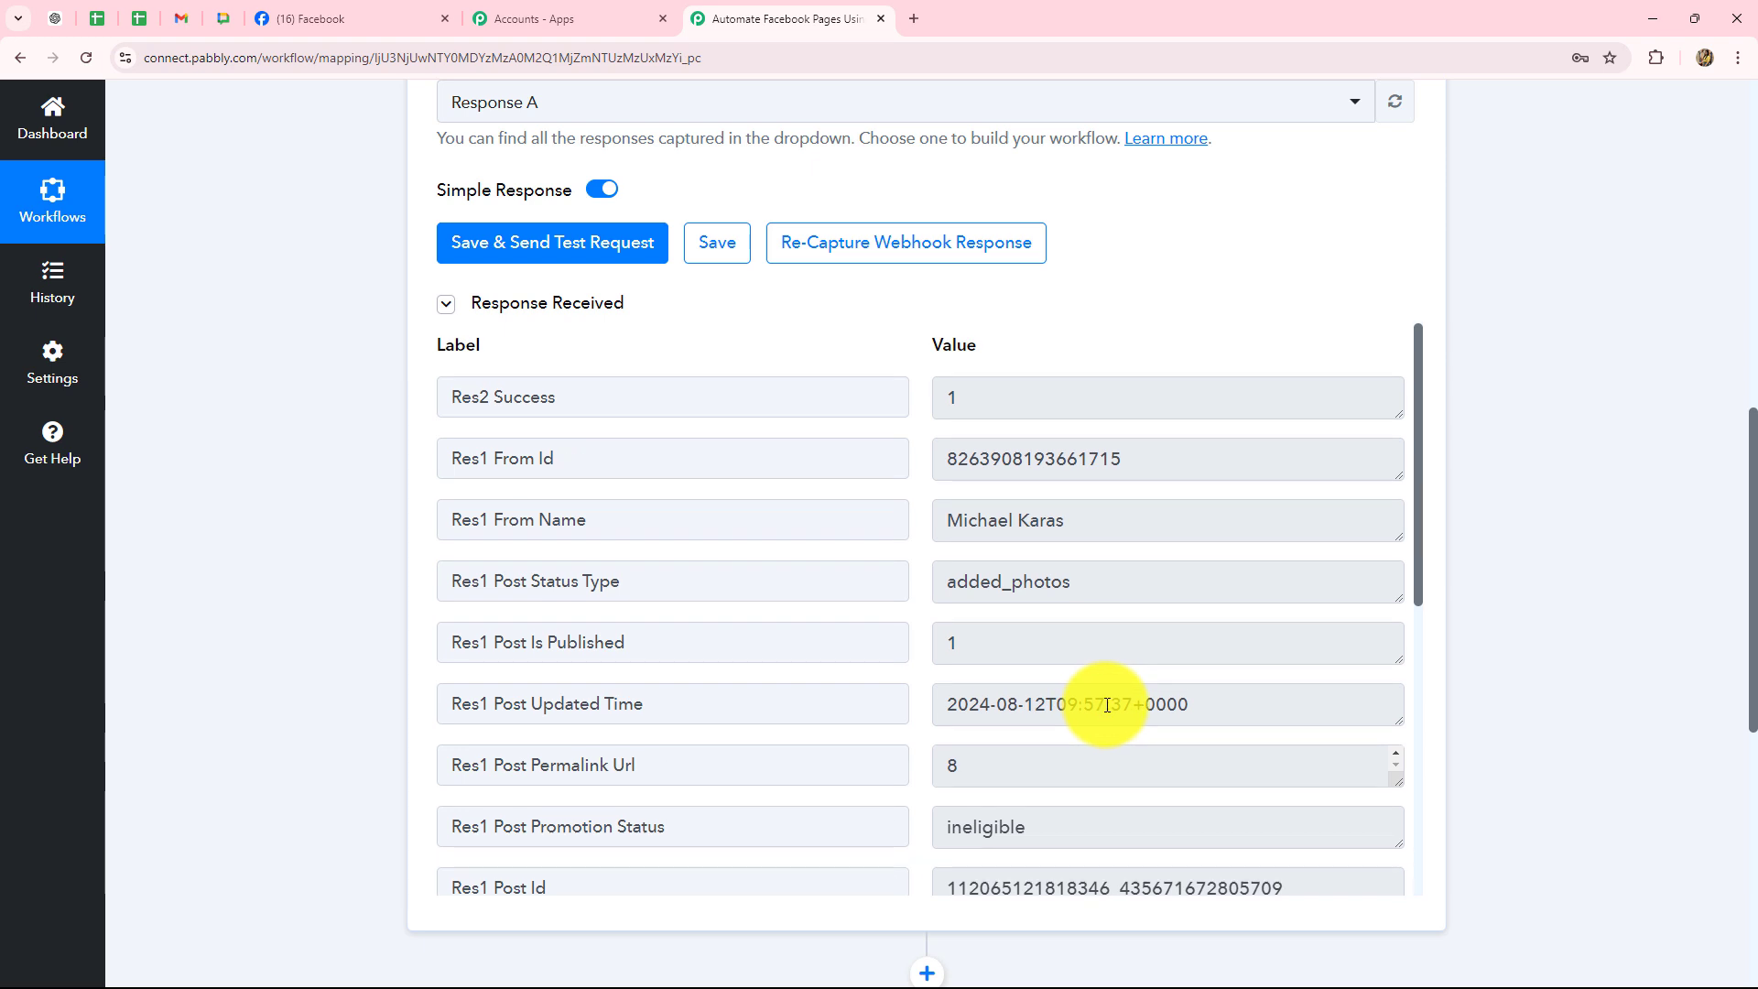
{"action": "scroll", "coordinate": [871, 687], "scroll_direction": "down", "scroll_amount": 5}
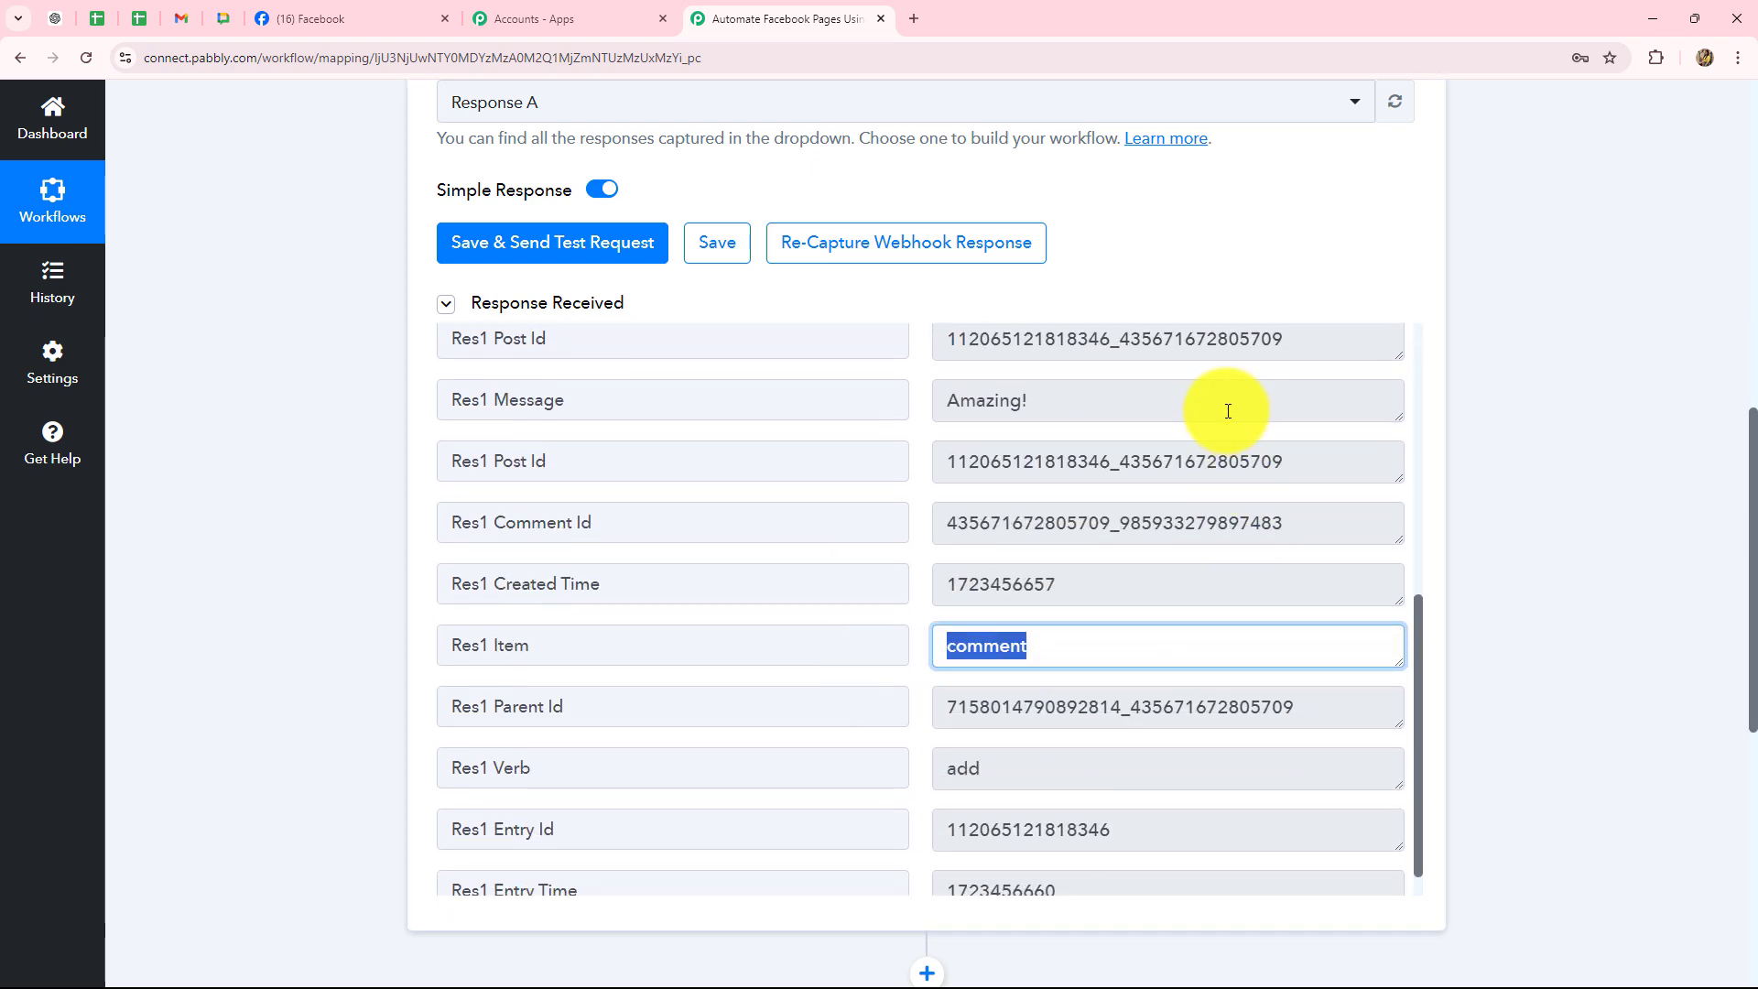
{"action": "left_click", "coordinate": [1118, 401]}
{"action": "key", "text": "ctrl+a"}
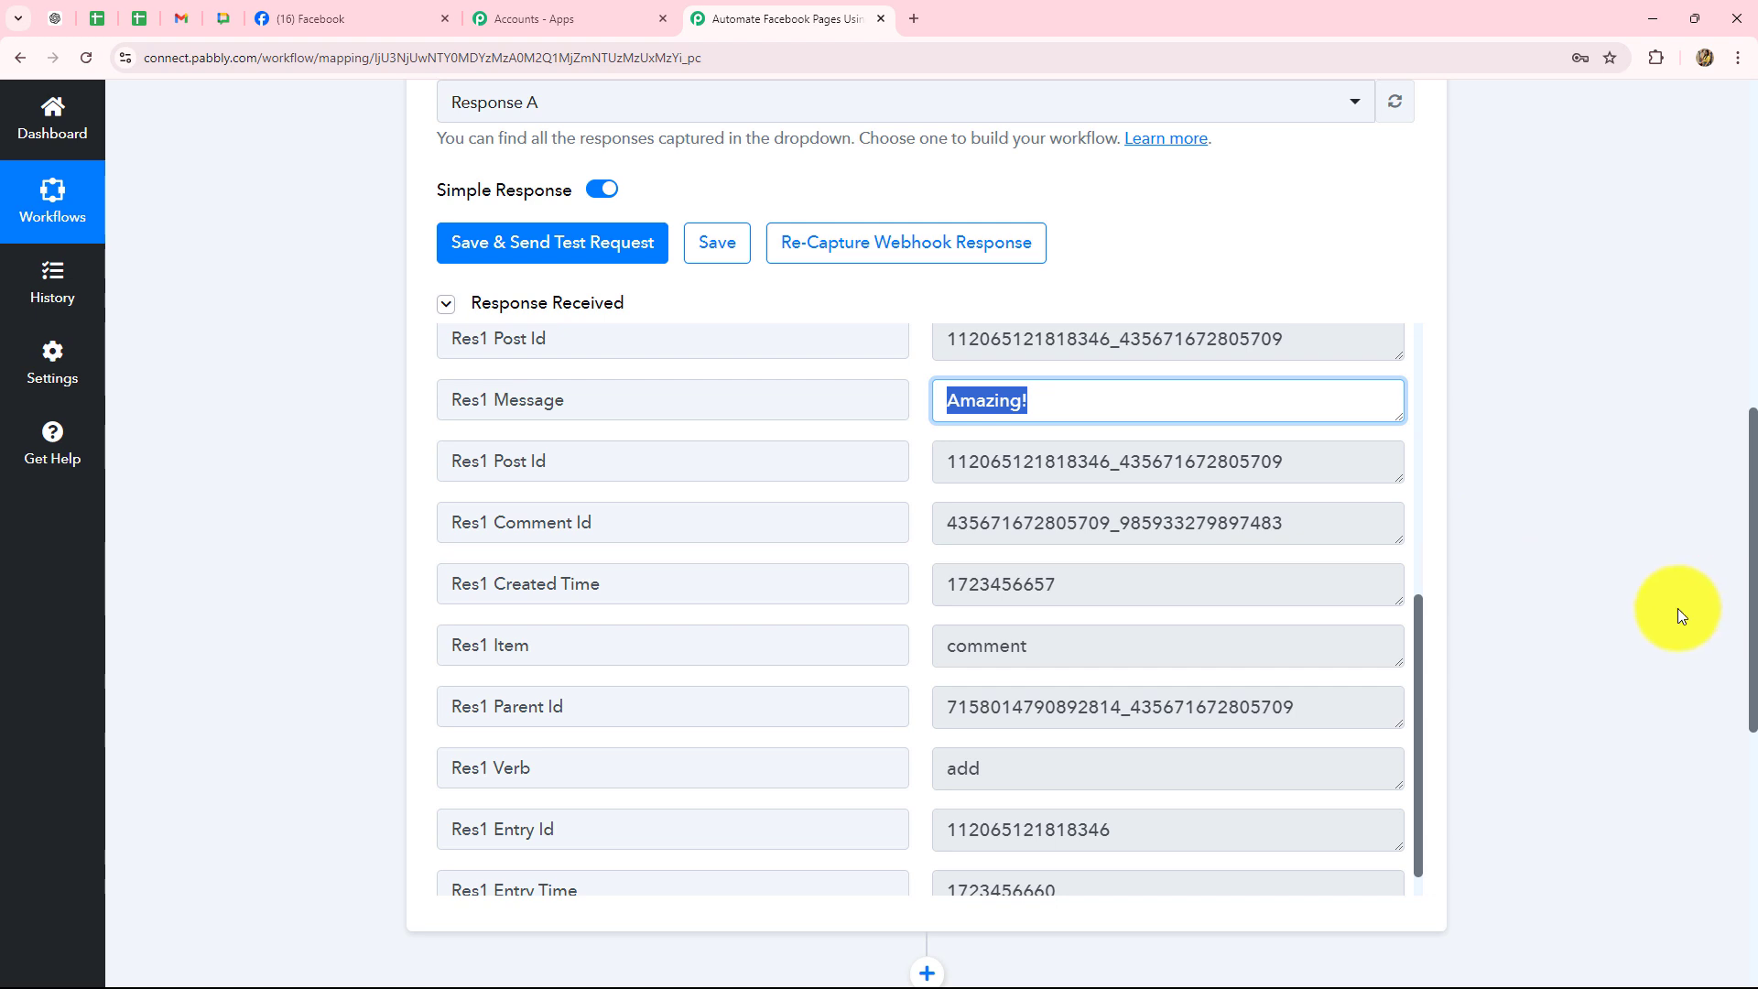
Collapse and reopen the Facebook Pages New Comment trigger, and review its response fields again down to the created time
{"action": "scroll", "coordinate": [1678, 608], "scroll_direction": "up", "scroll_amount": 8}
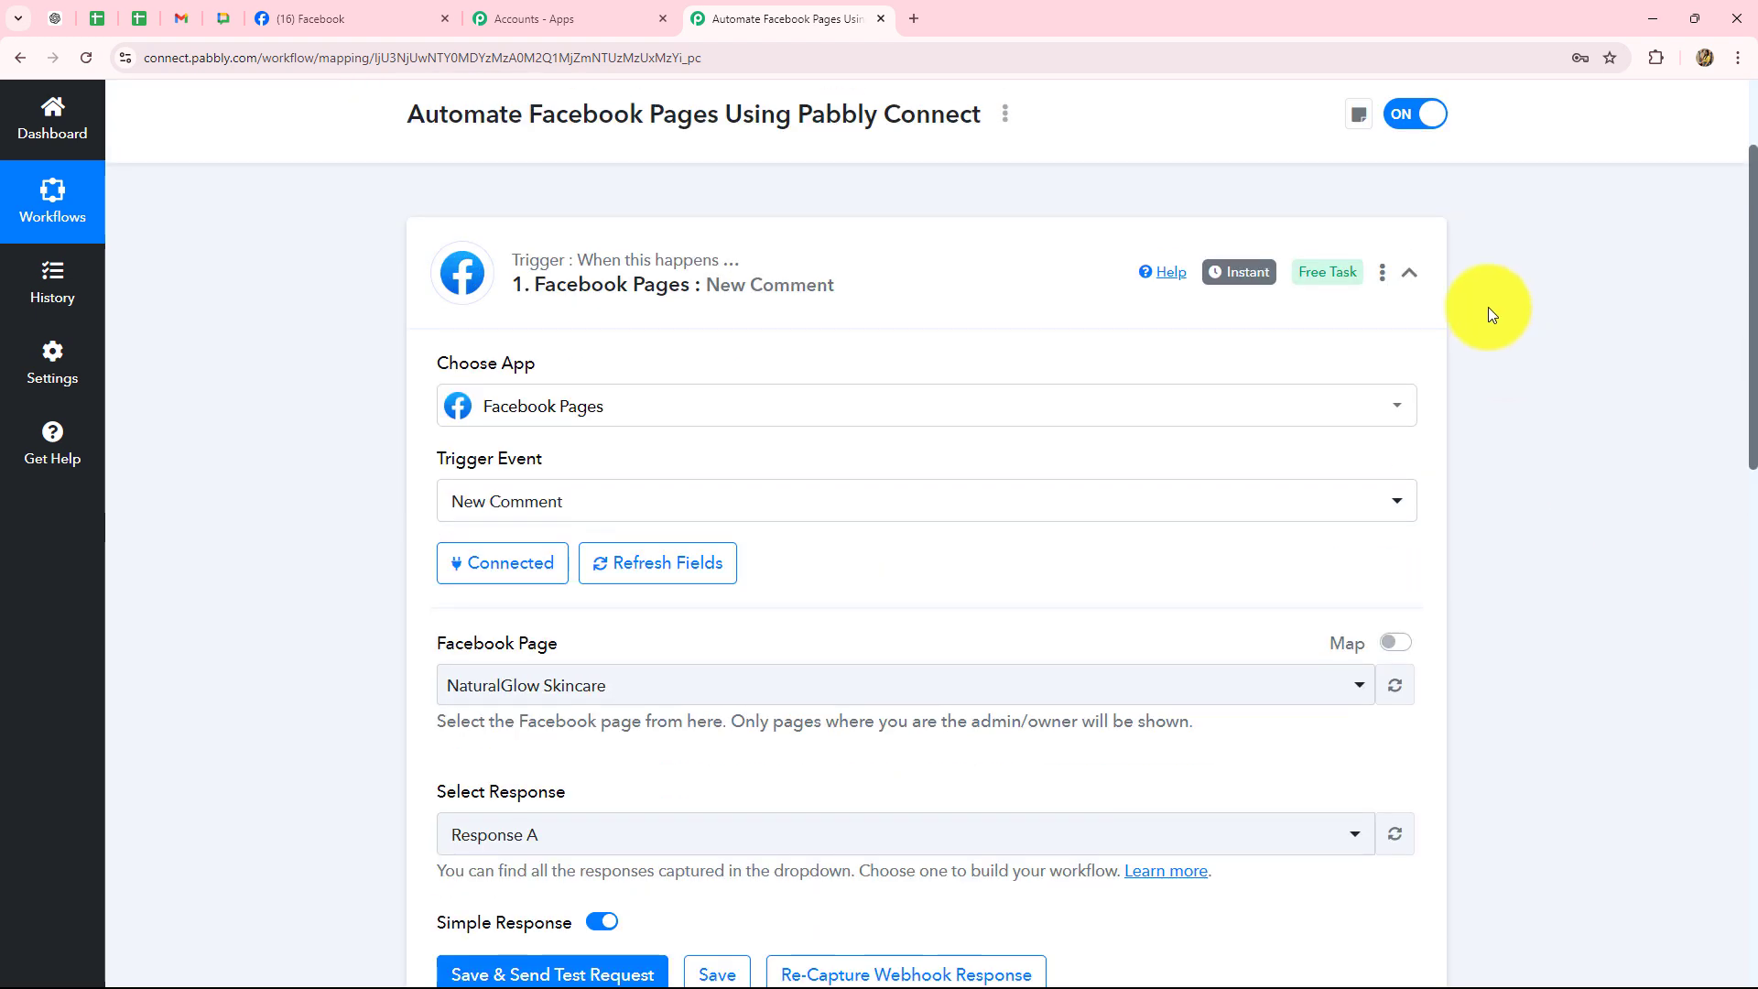
{"action": "left_click", "coordinate": [1410, 273]}
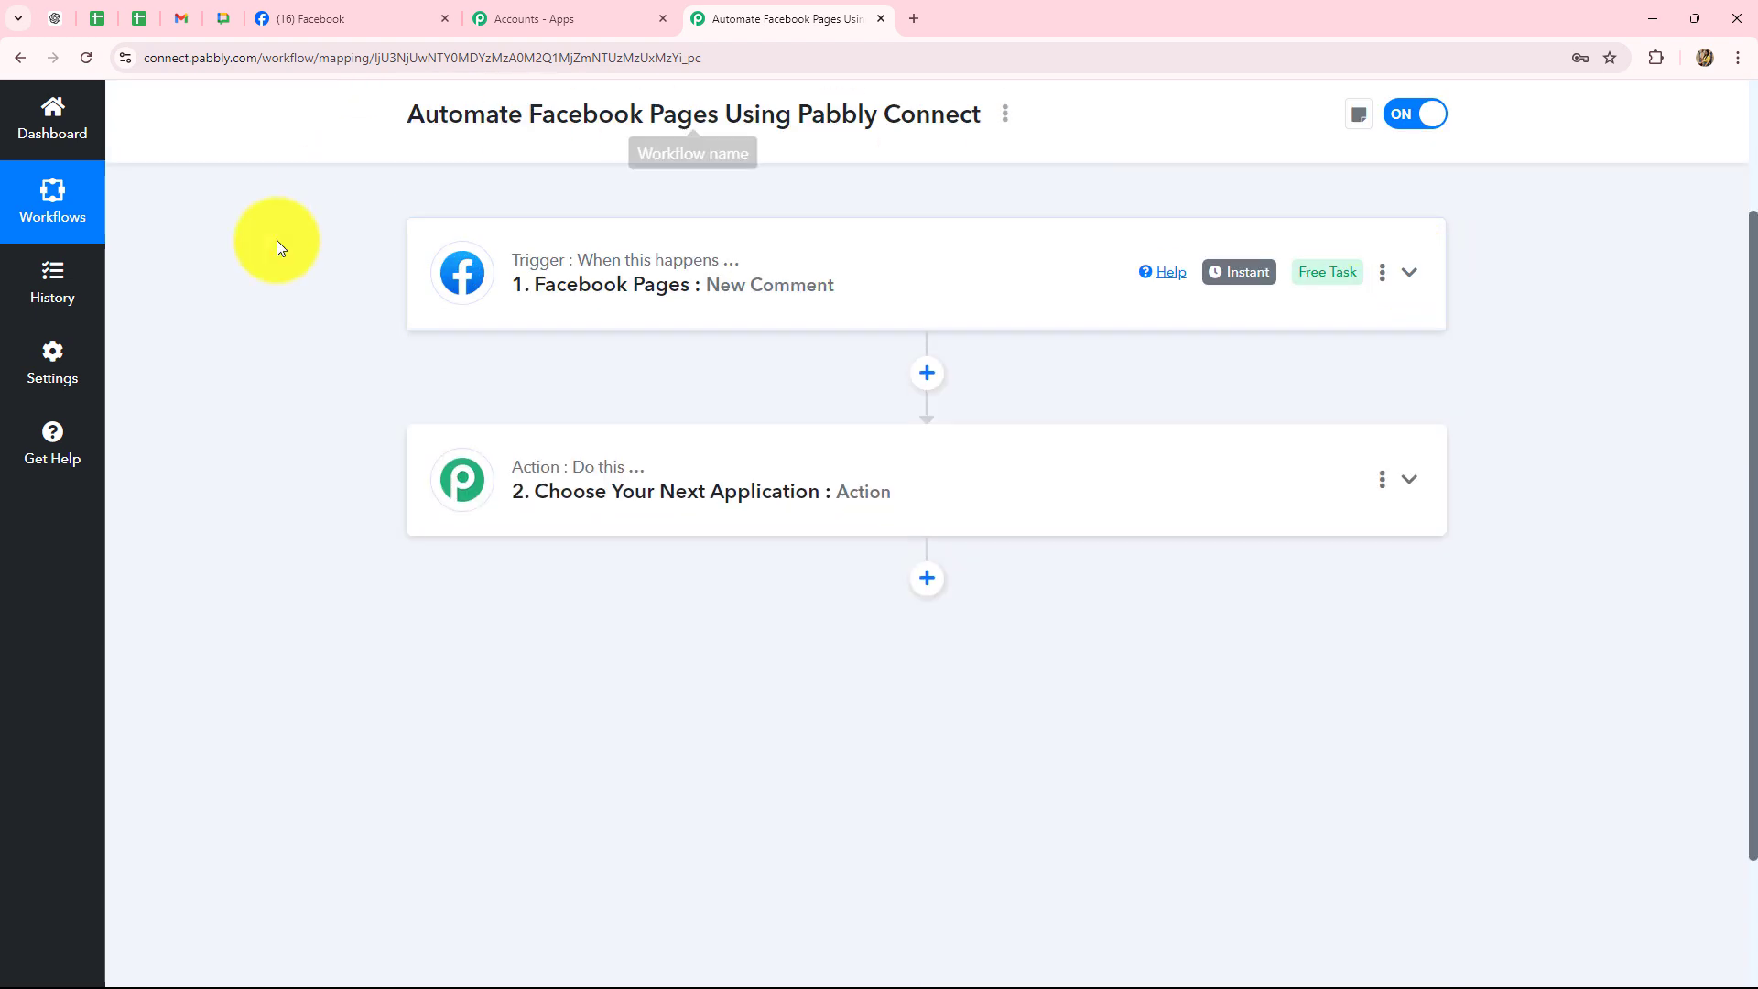
{"action": "left_click", "coordinate": [770, 293]}
{"action": "scroll", "coordinate": [682, 524], "scroll_direction": "down", "scroll_amount": 7}
{"action": "scroll", "coordinate": [681, 523], "scroll_direction": "down", "scroll_amount": 3}
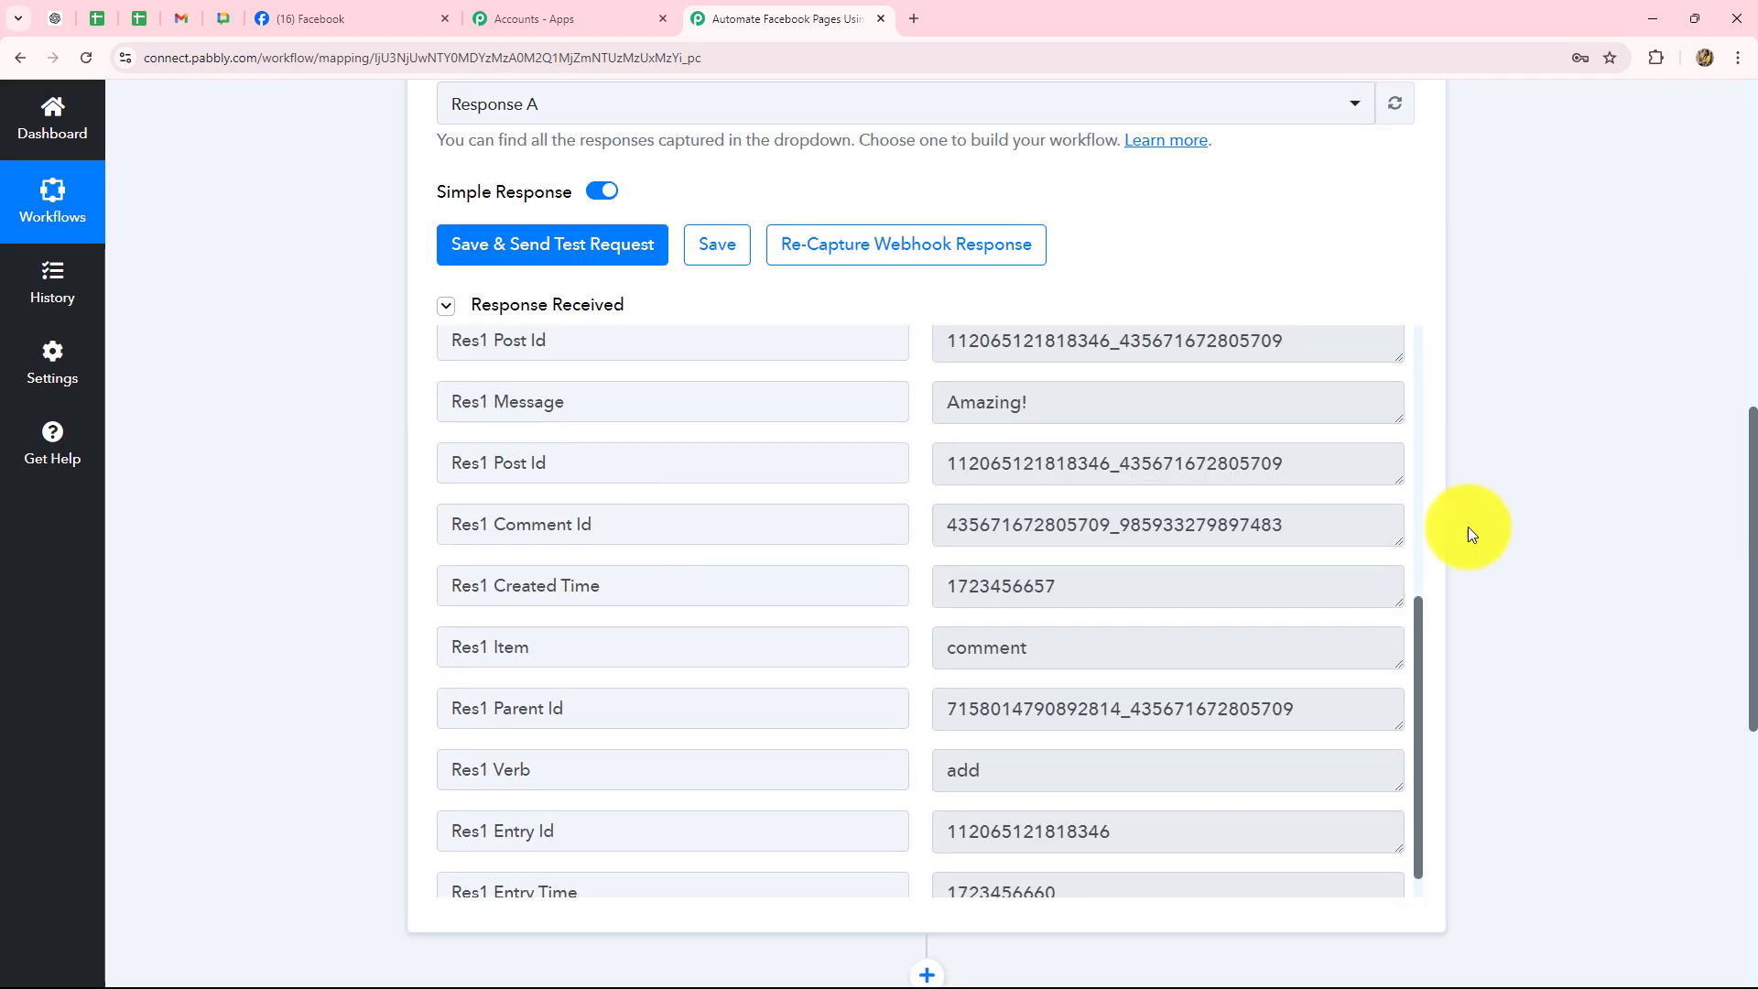
{"action": "scroll", "coordinate": [1468, 525], "scroll_direction": "up", "scroll_amount": 2}
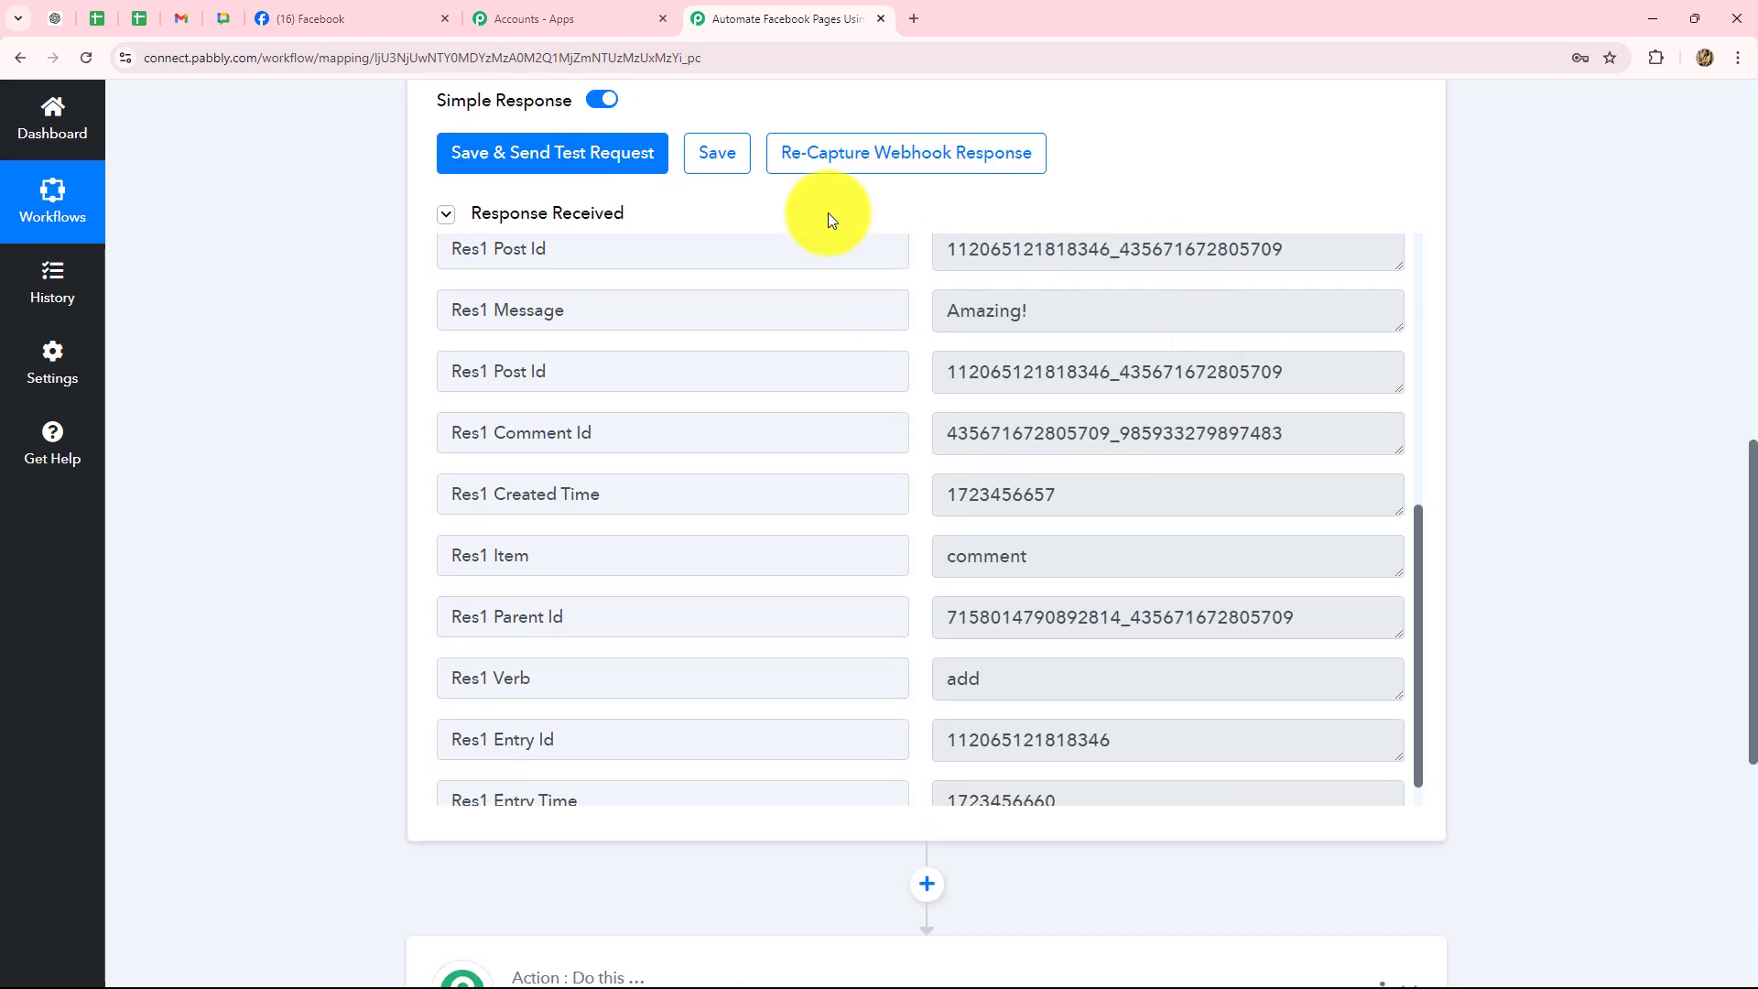
{"action": "scroll", "coordinate": [1073, 701], "scroll_direction": "up", "scroll_amount": 1}
{"action": "scroll", "coordinate": [1073, 700], "scroll_direction": "up", "scroll_amount": 4}
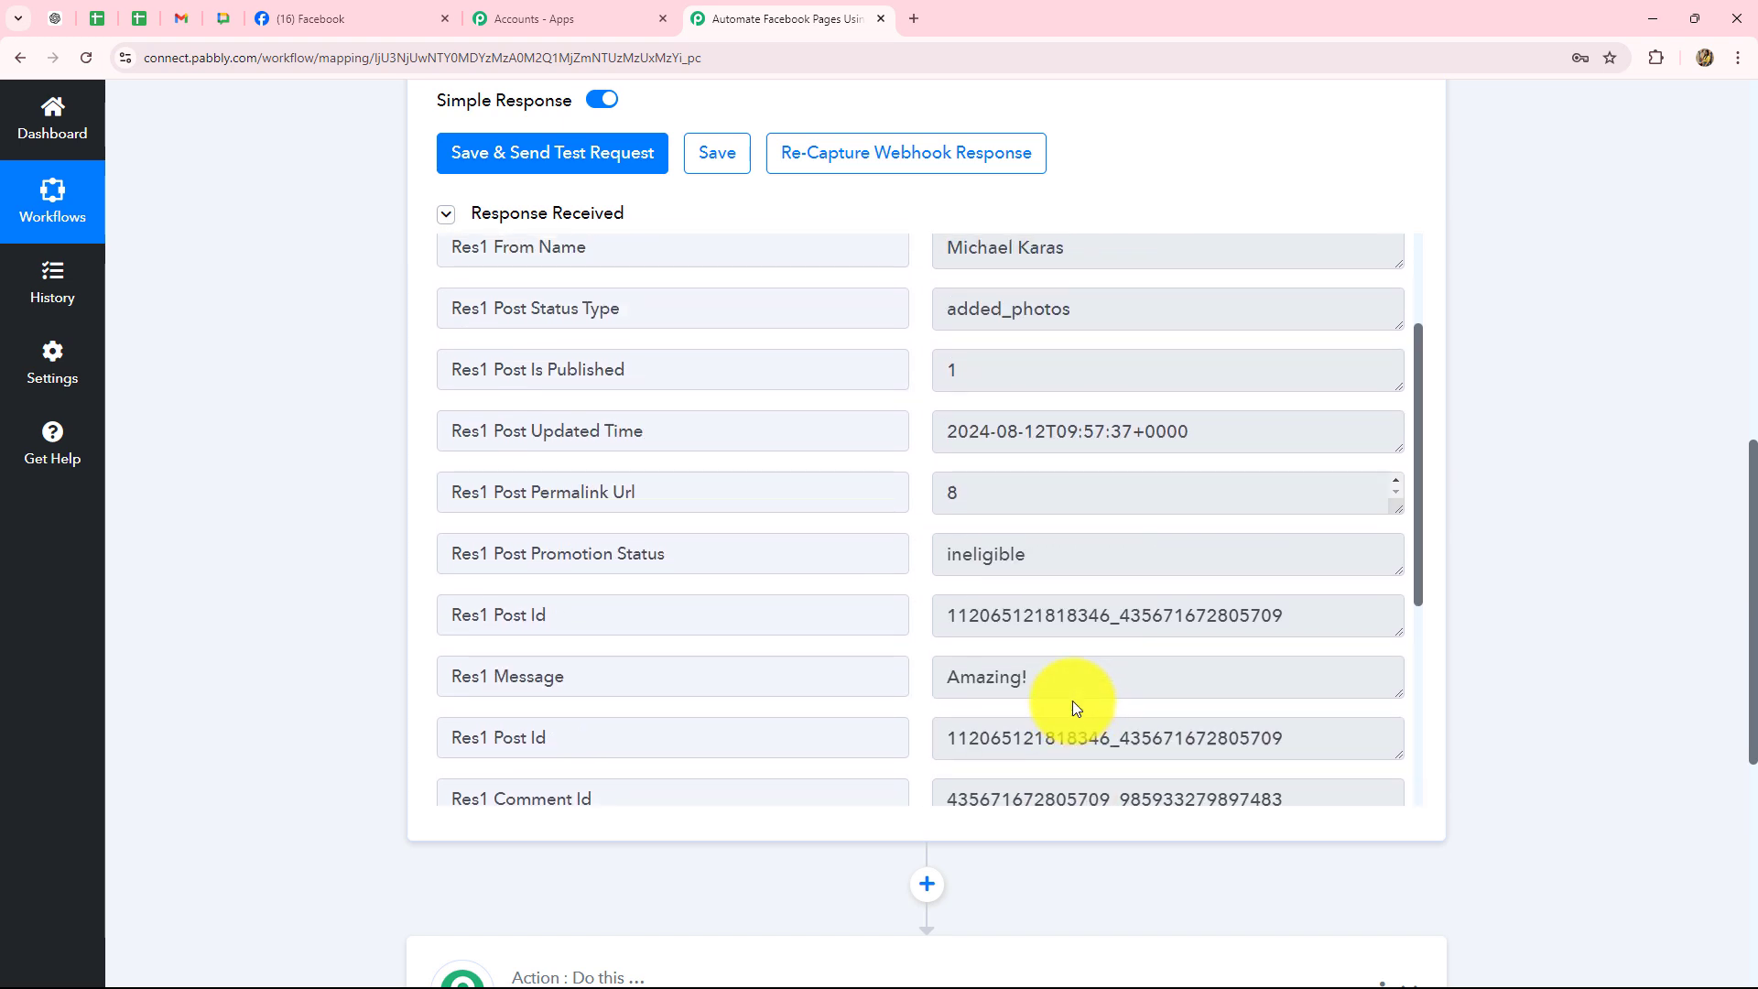
{"action": "scroll", "coordinate": [1182, 531], "scroll_direction": "up", "scroll_amount": 2}
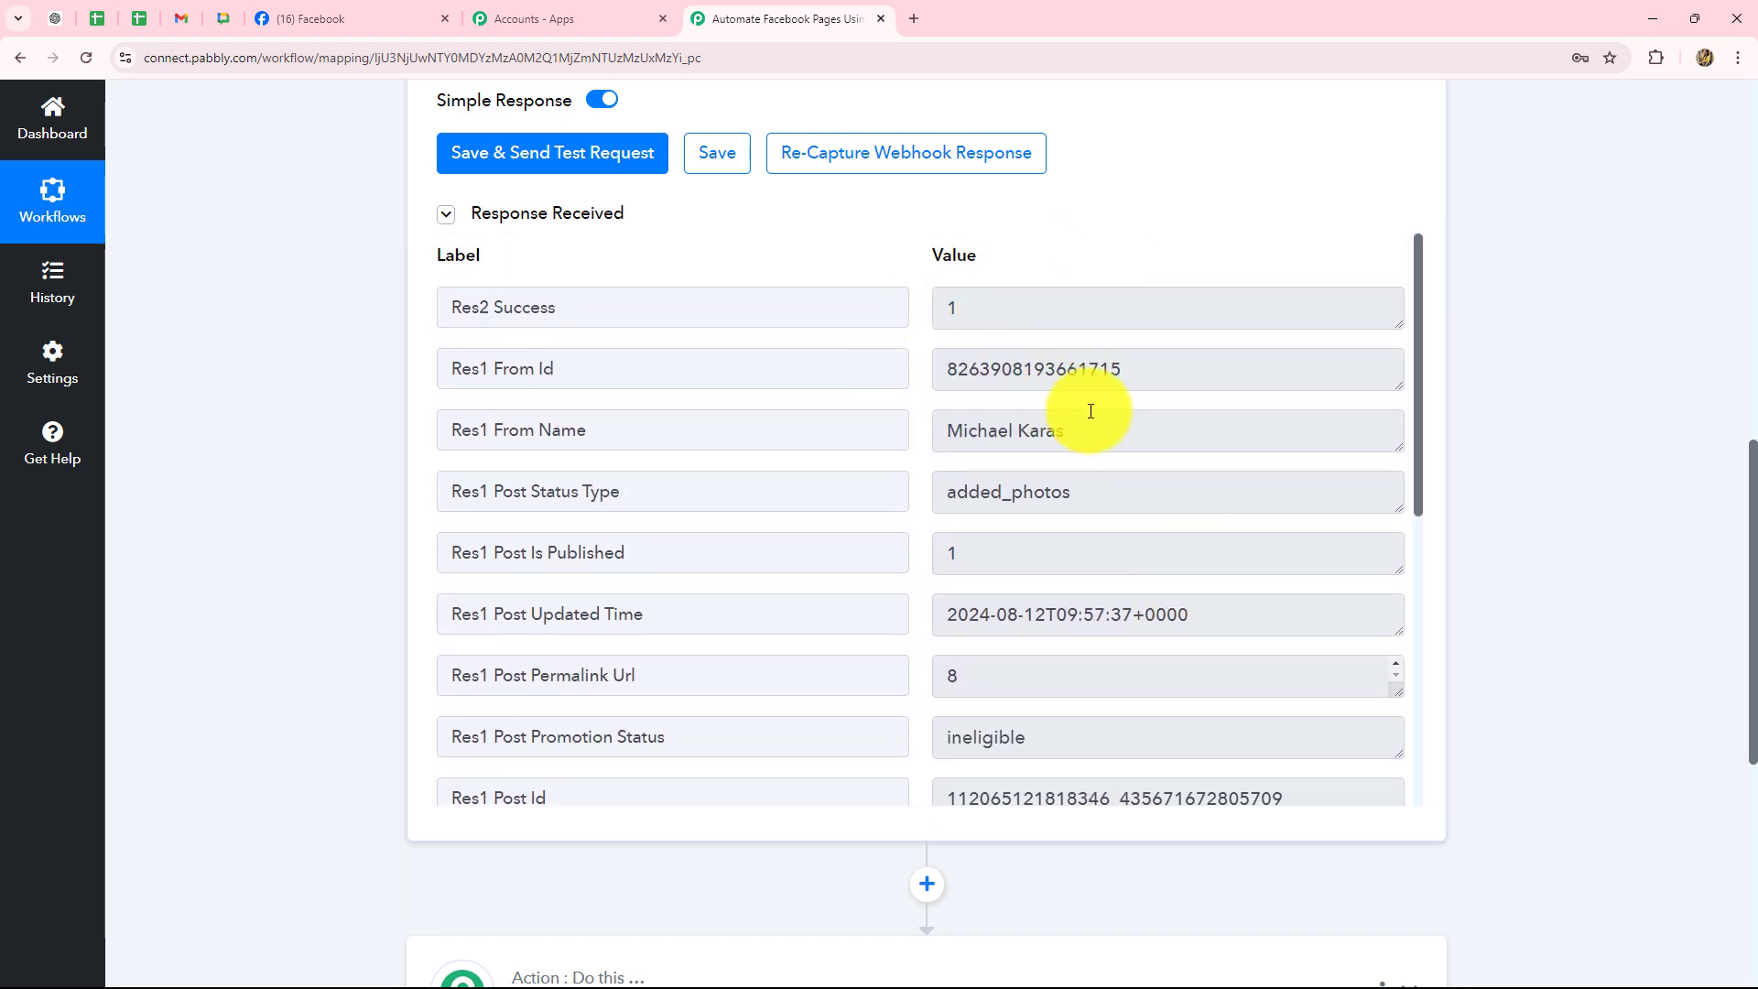
{"action": "scroll", "coordinate": [1089, 714], "scroll_direction": "down", "scroll_amount": 3}
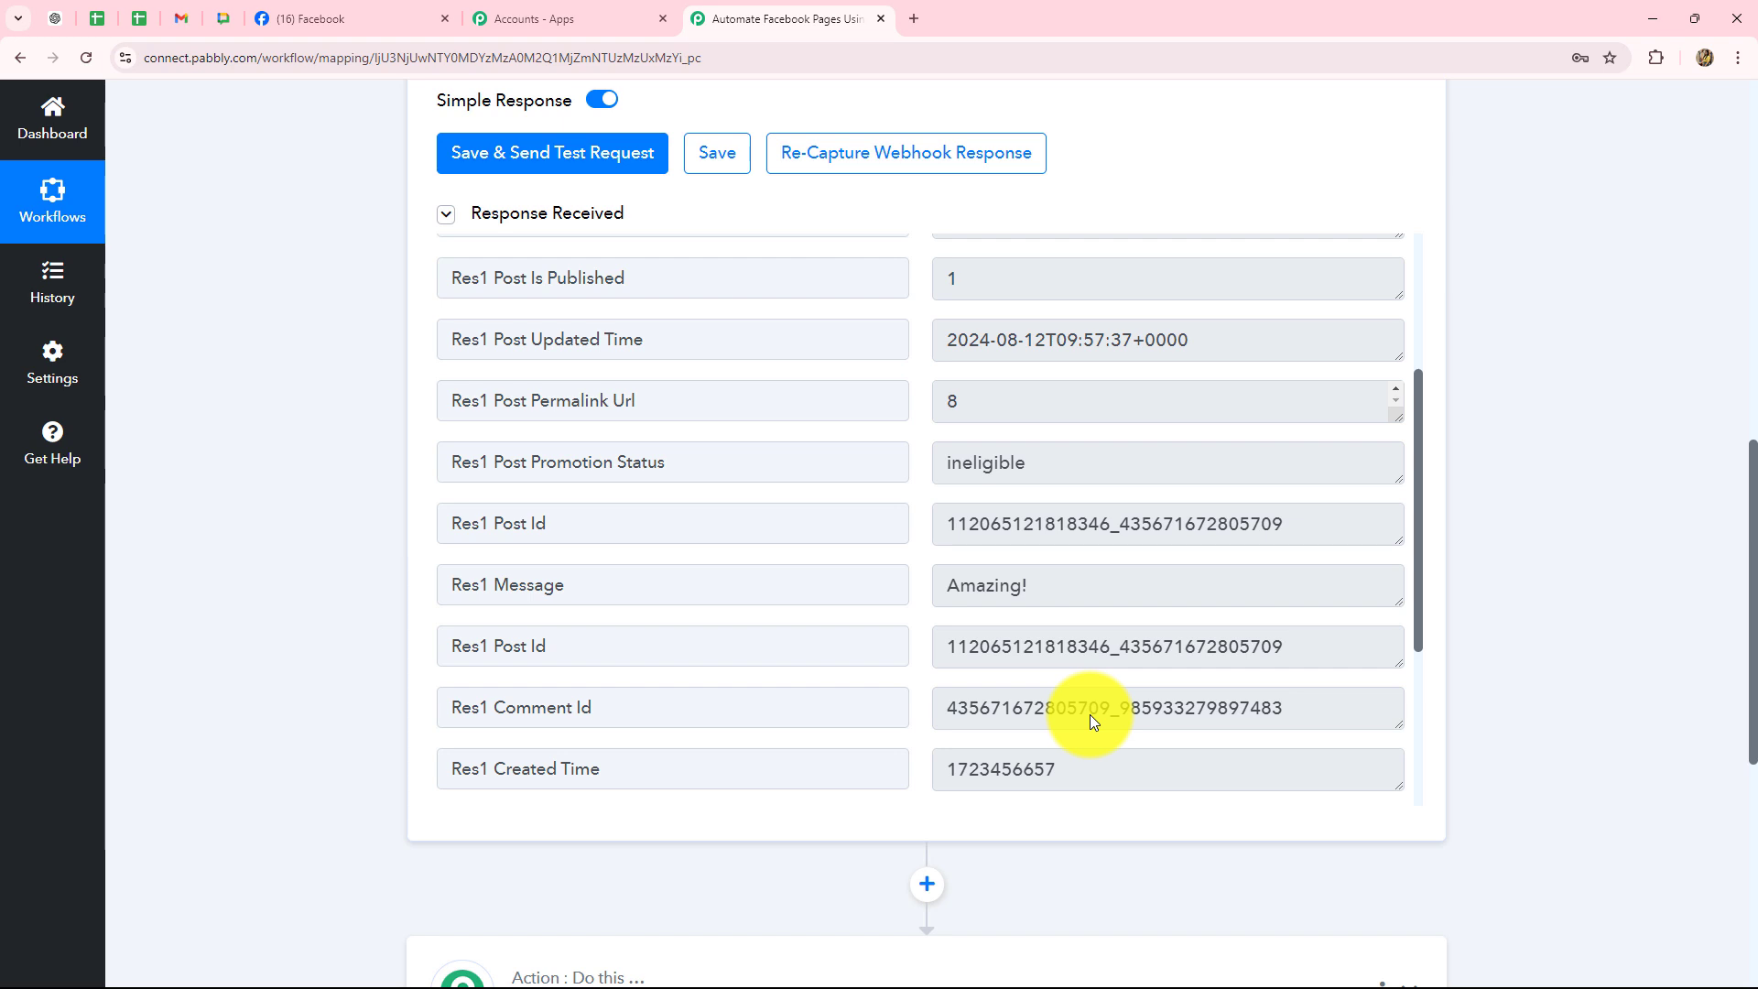
{"action": "scroll", "coordinate": [1622, 694], "scroll_direction": "down", "scroll_amount": 3}
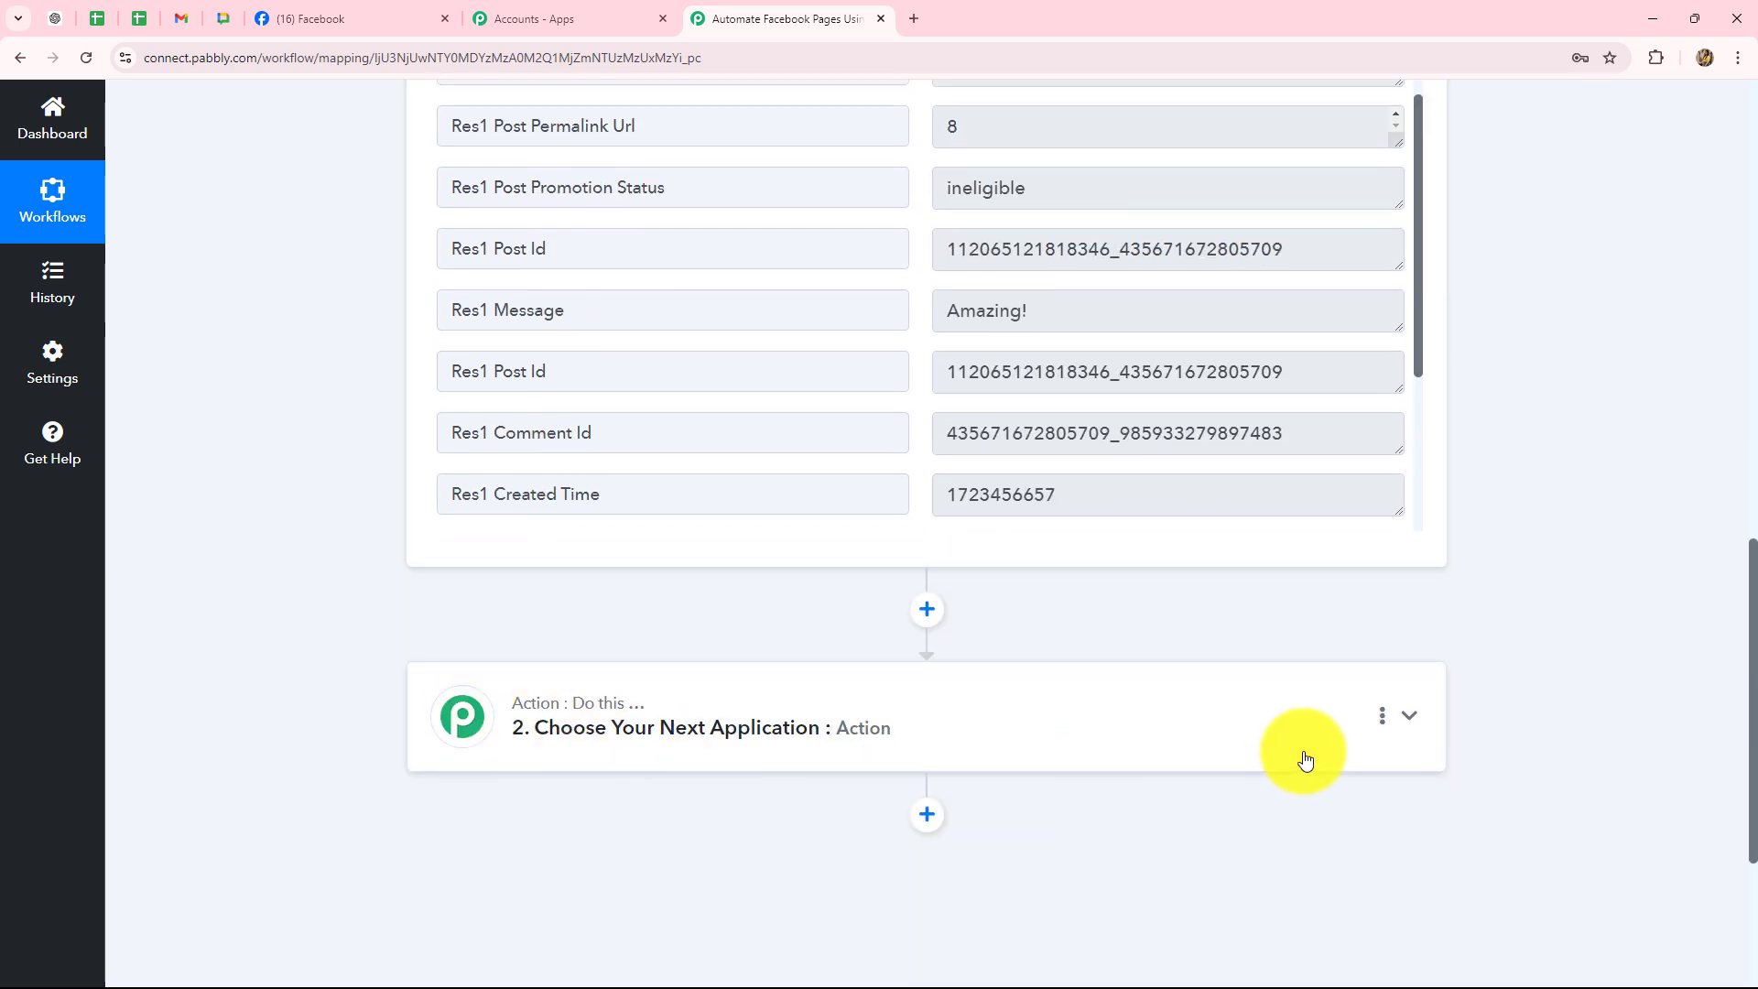
{"action": "scroll", "coordinate": [1041, 484], "scroll_direction": "up", "scroll_amount": 3}
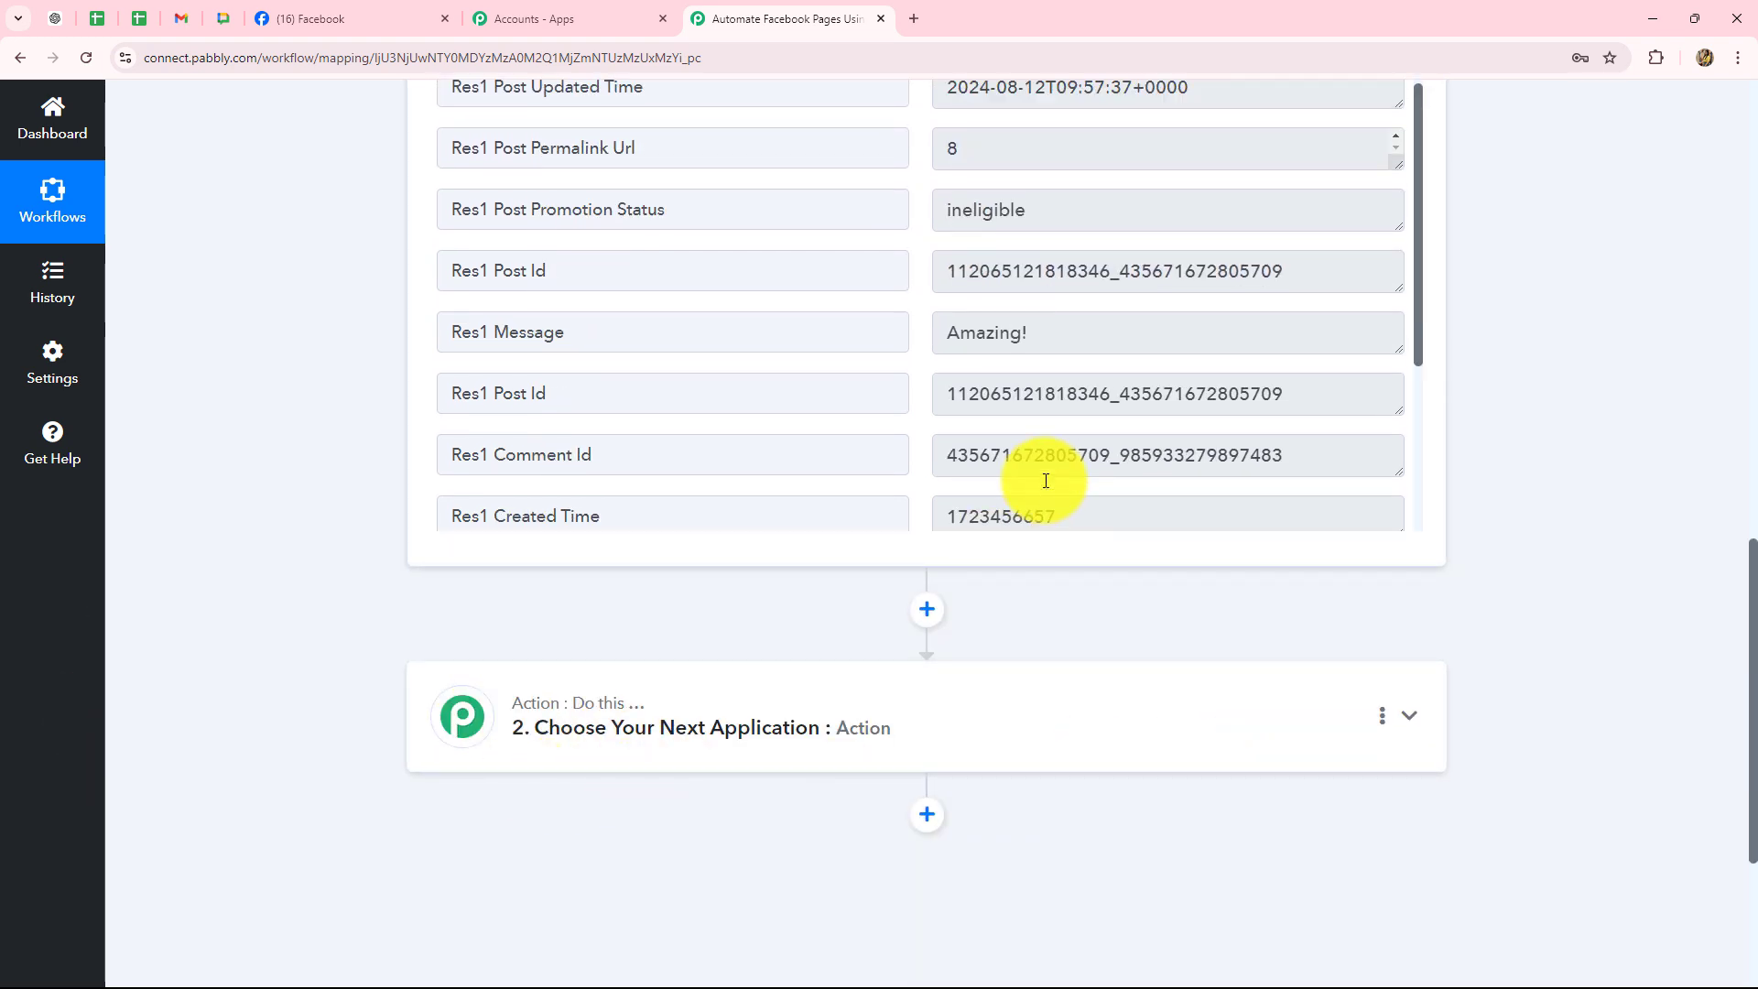
{"action": "left_click_drag", "start_coordinate": [1051, 490], "coordinate": [864, 495]}
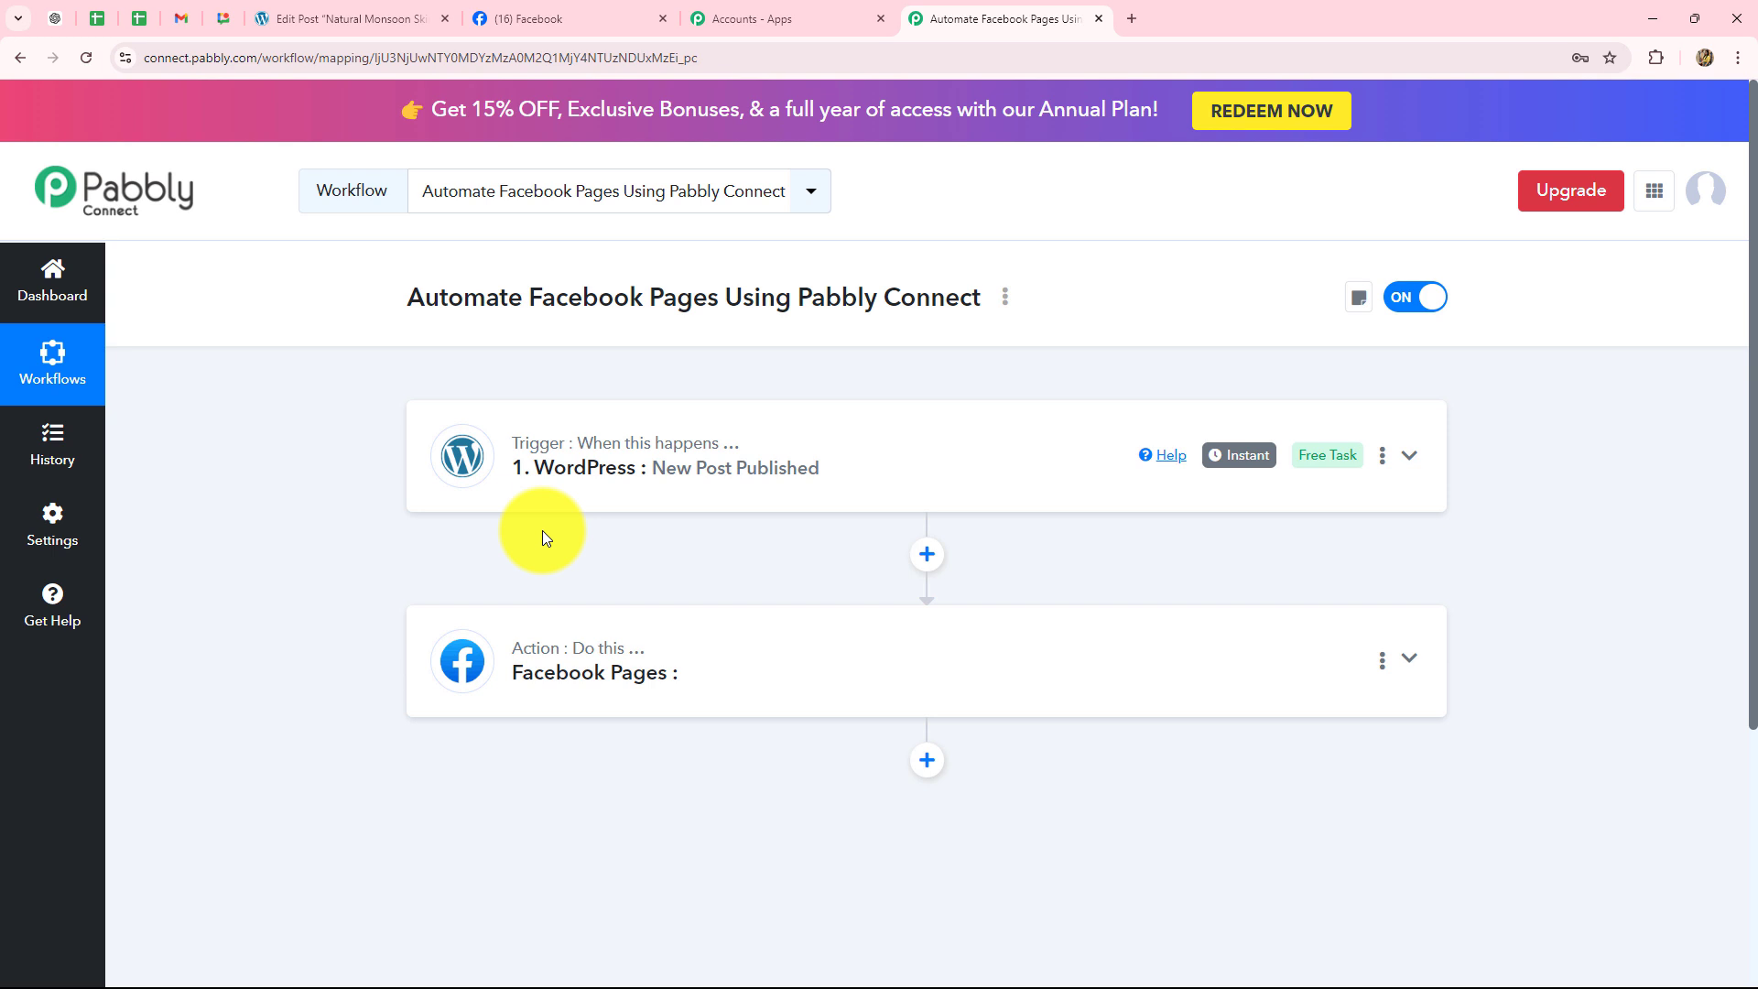
Examine the published WordPress post "Natural Monsoon Skincare Tips: Keep Your Skin Glowing All Season Long" and the NaturalGlow Skincare Facebook page
{"action": "left_click", "coordinate": [324, 12]}
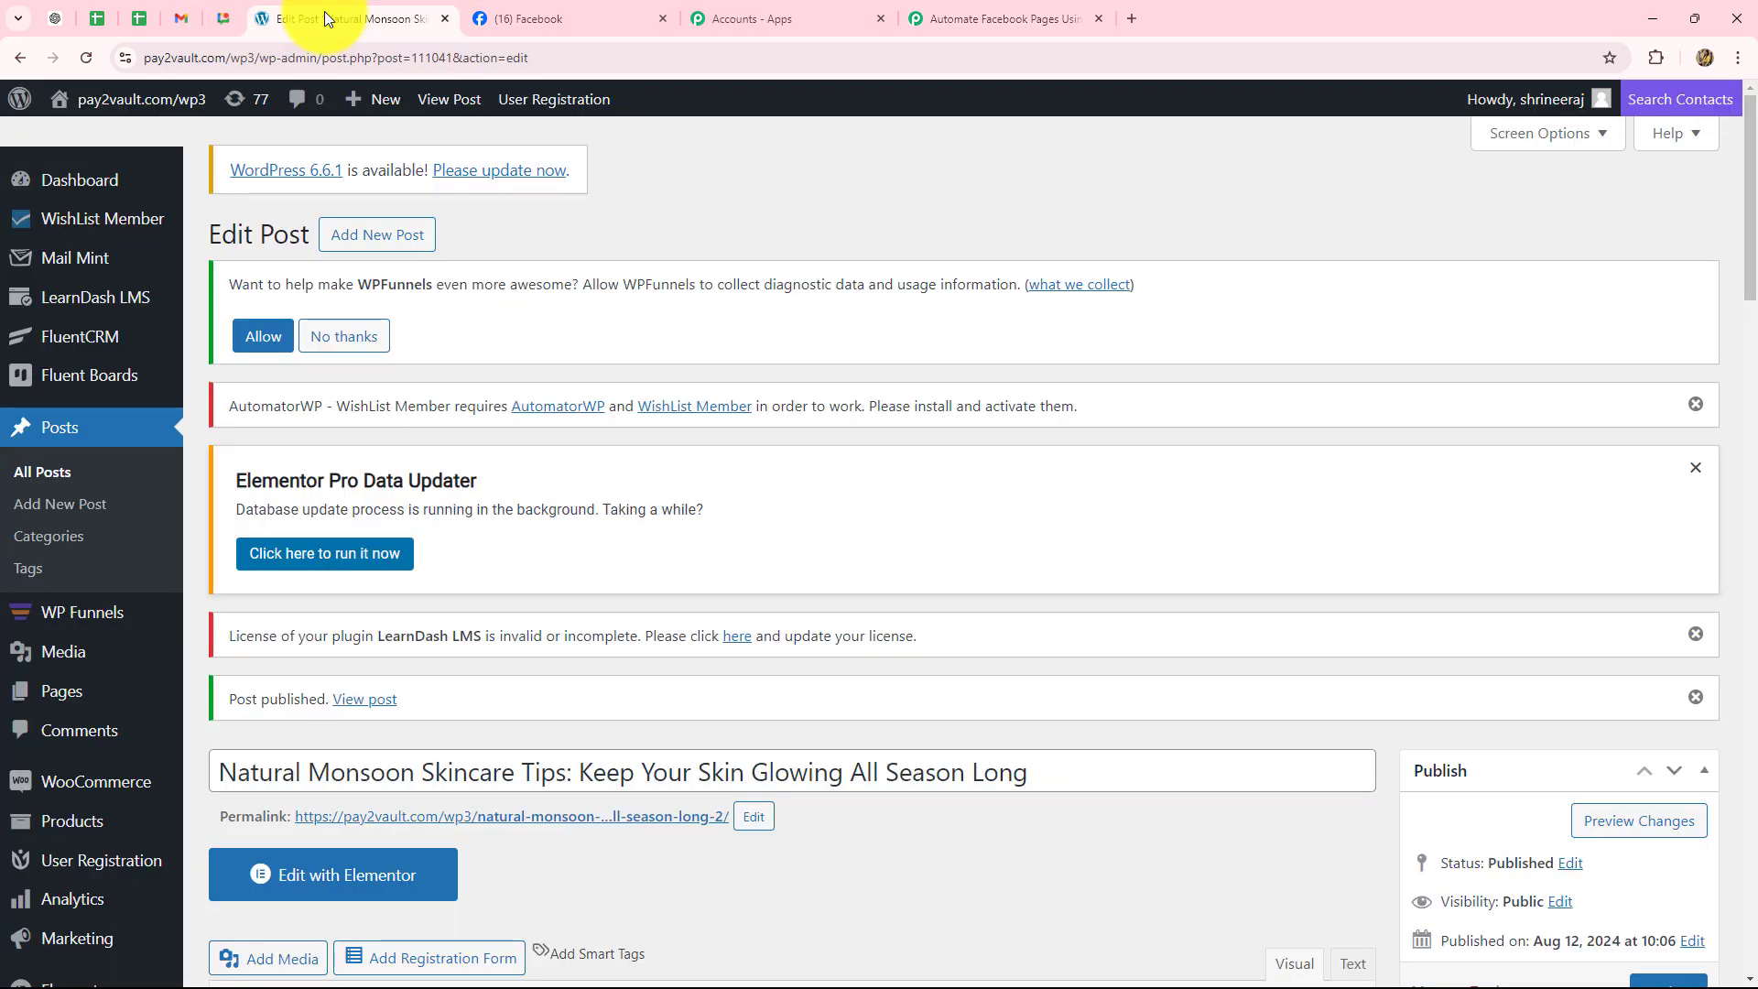
{"action": "scroll", "coordinate": [475, 573], "scroll_direction": "down", "scroll_amount": 9}
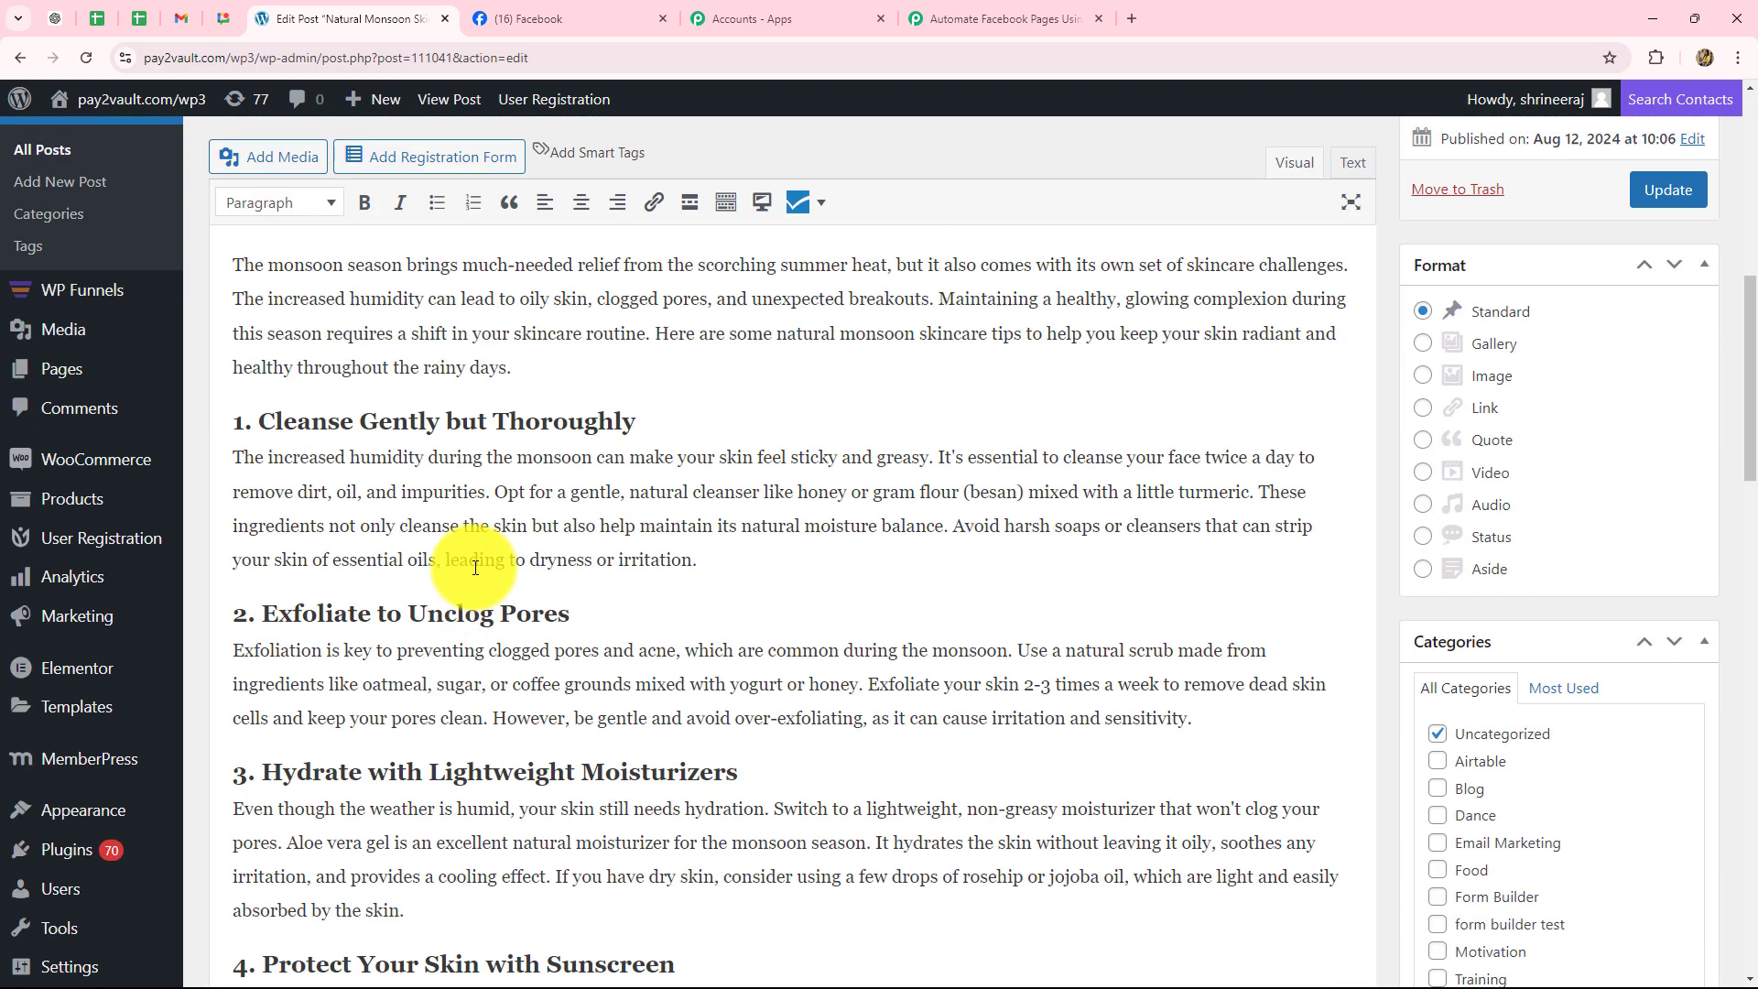
{"action": "scroll", "coordinate": [935, 465], "scroll_direction": "up", "scroll_amount": 4}
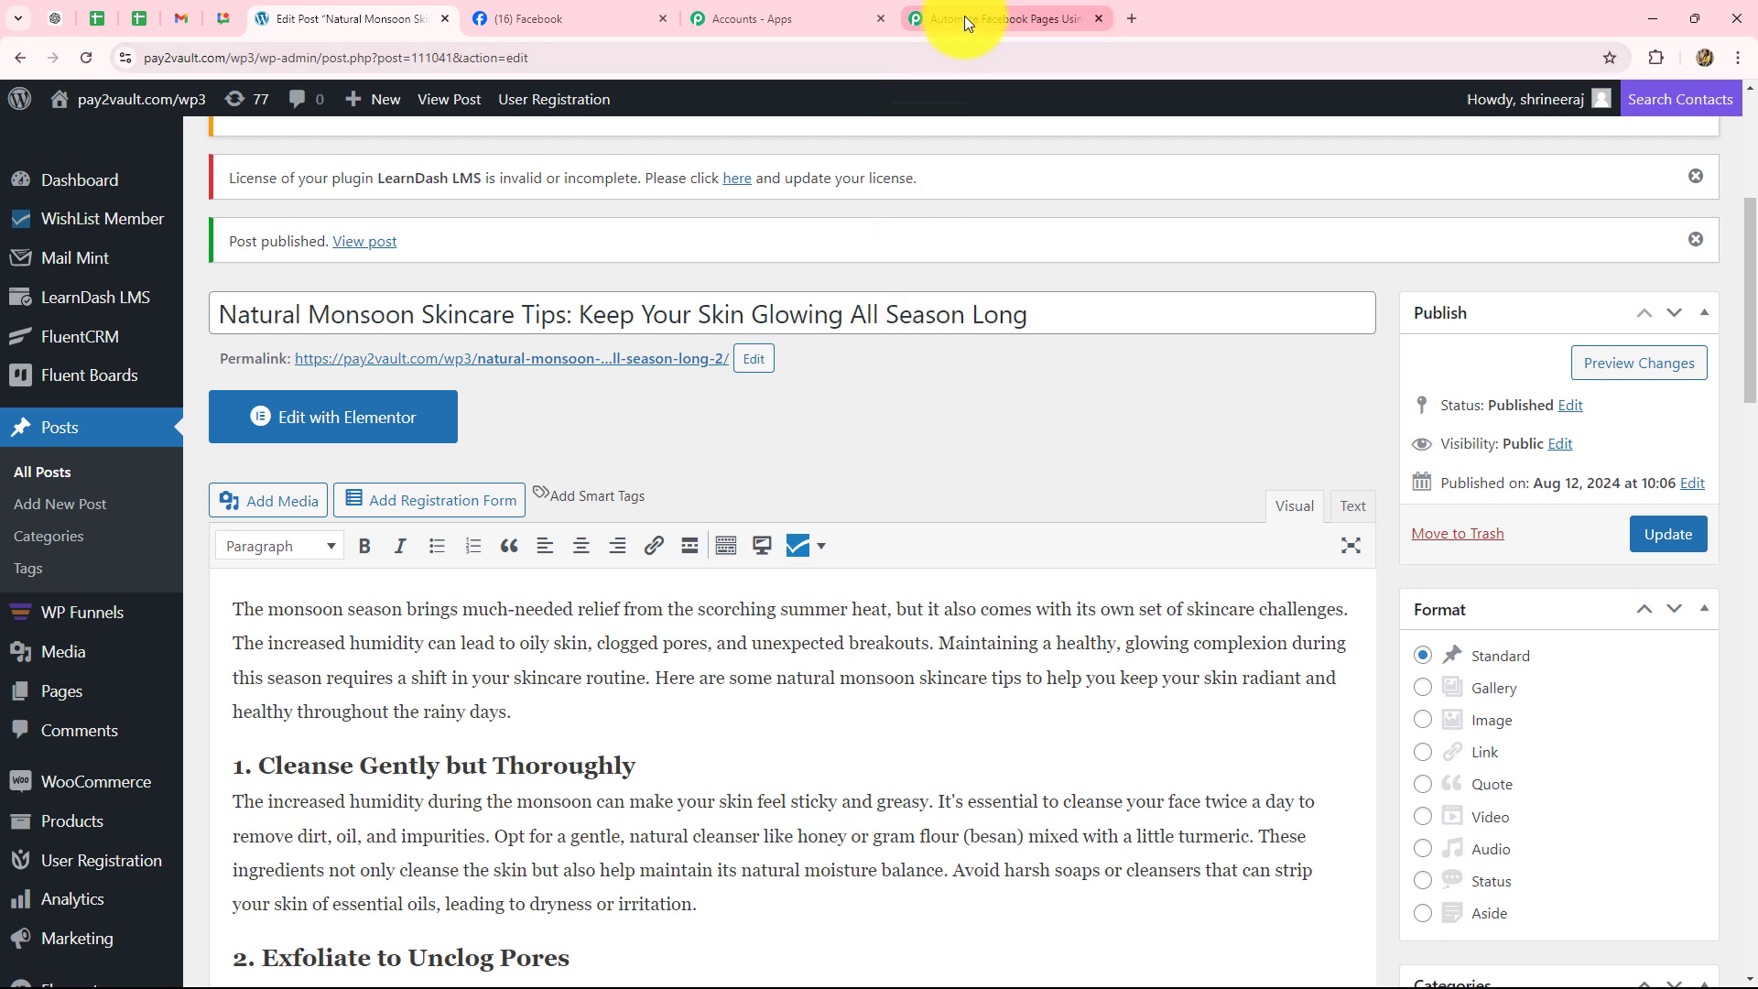
{"action": "left_click", "coordinate": [535, 20]}
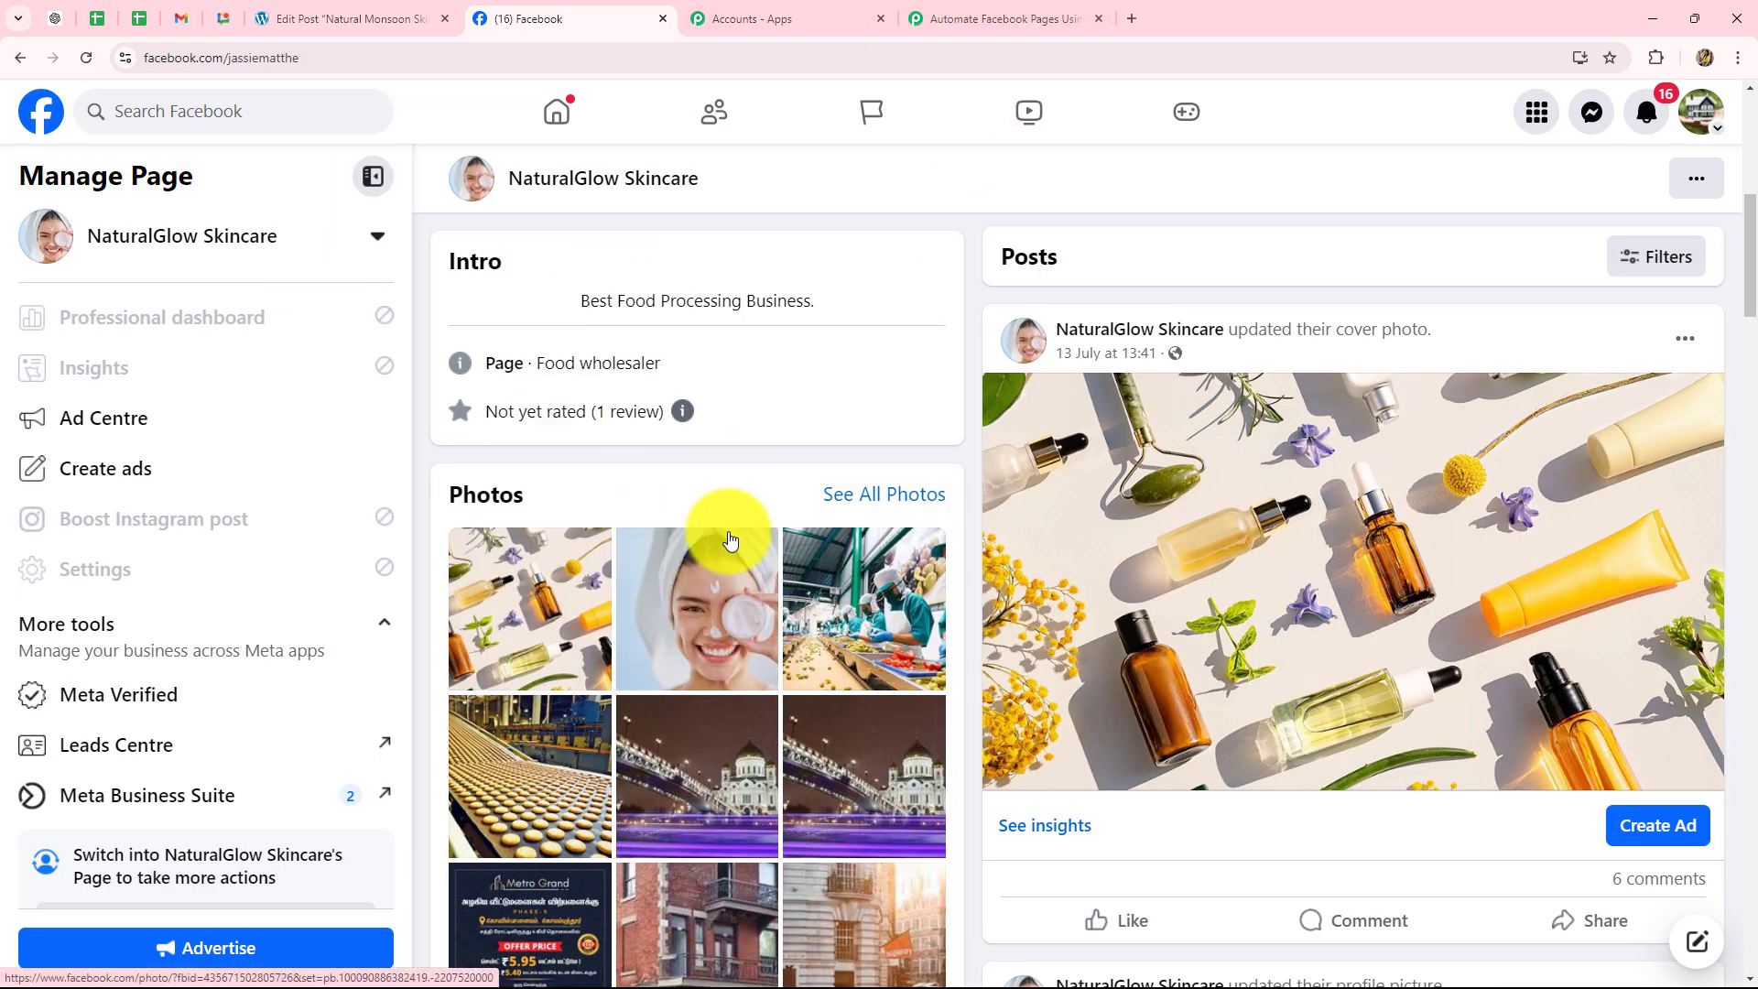
{"action": "scroll", "coordinate": [746, 632], "scroll_direction": "up", "scroll_amount": 3}
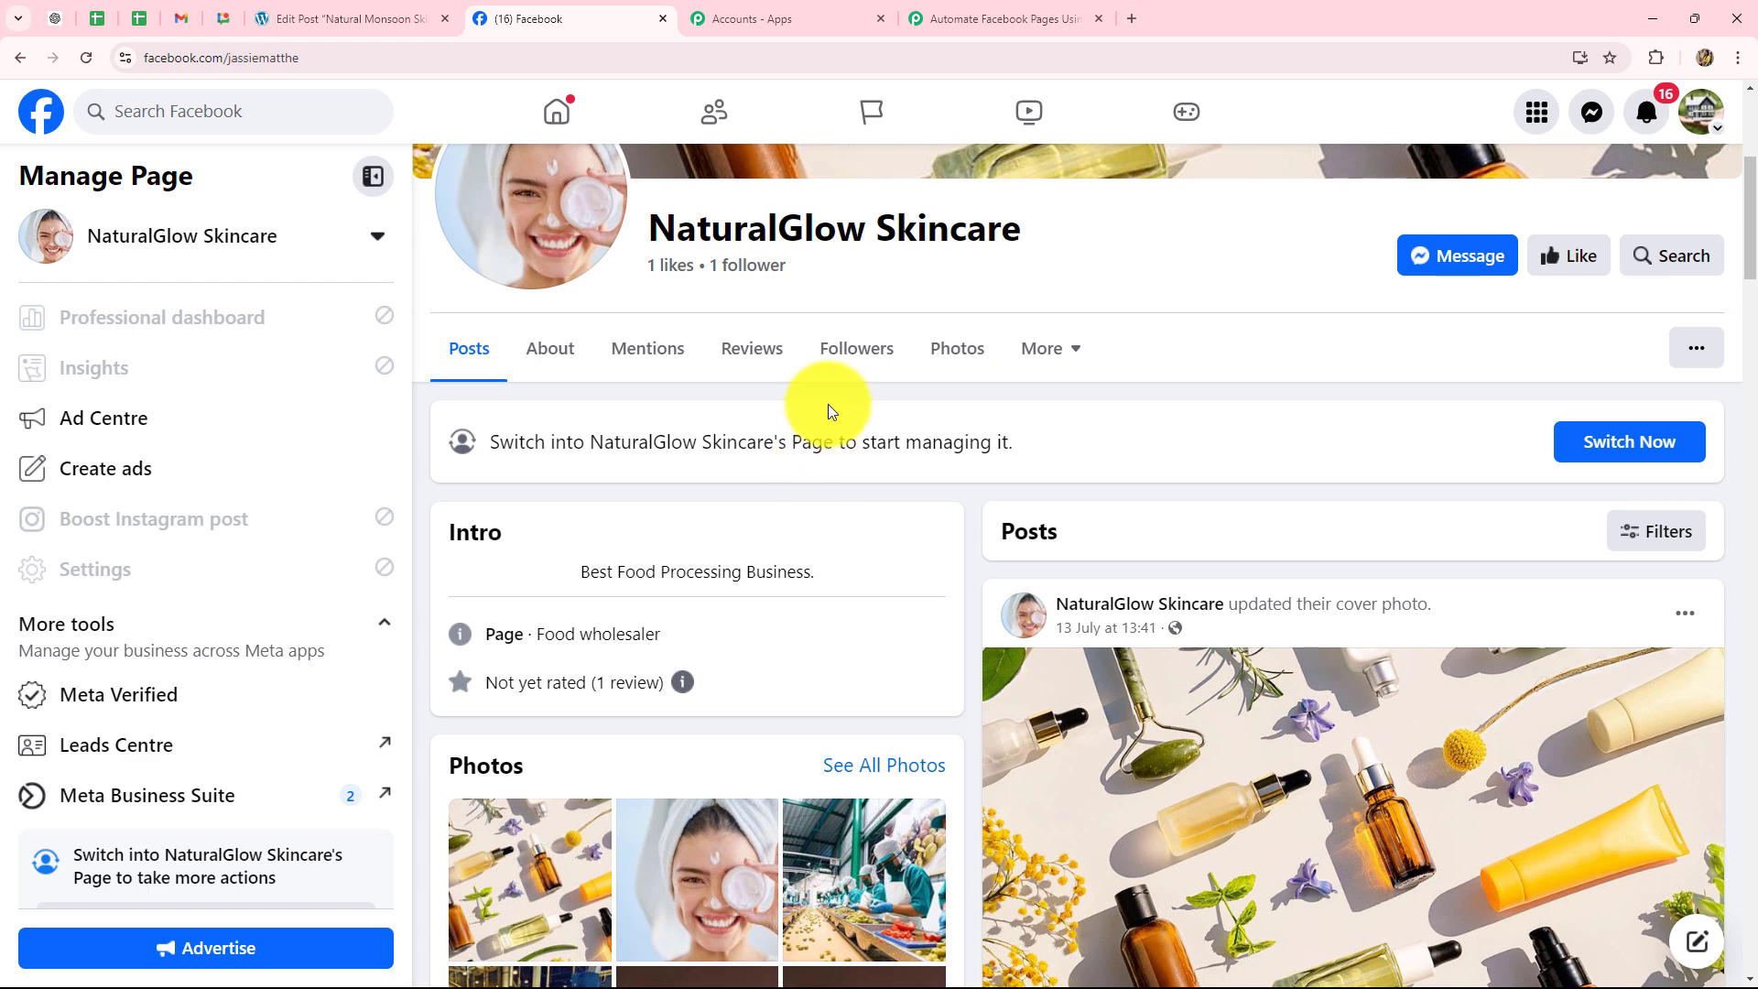
Return to the workflow, expand the WordPress New Post Published trigger and check the post permalink in its received response
{"action": "left_click", "coordinate": [949, 18]}
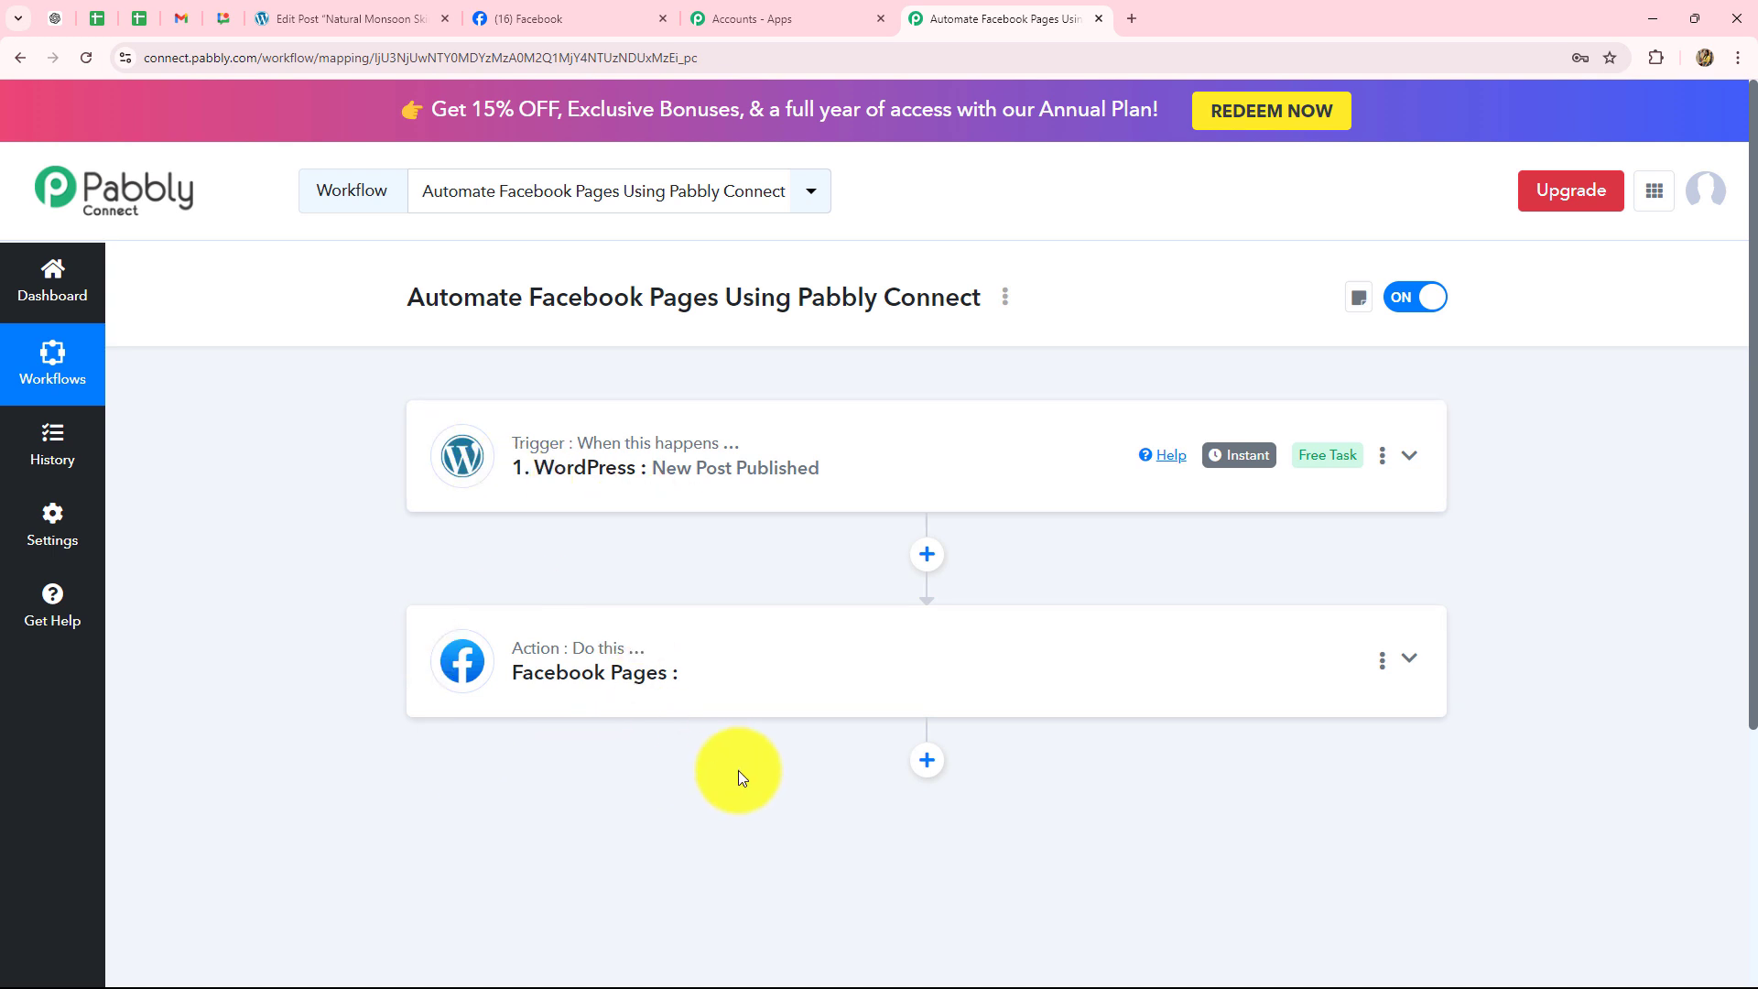
{"action": "left_click", "coordinate": [722, 477]}
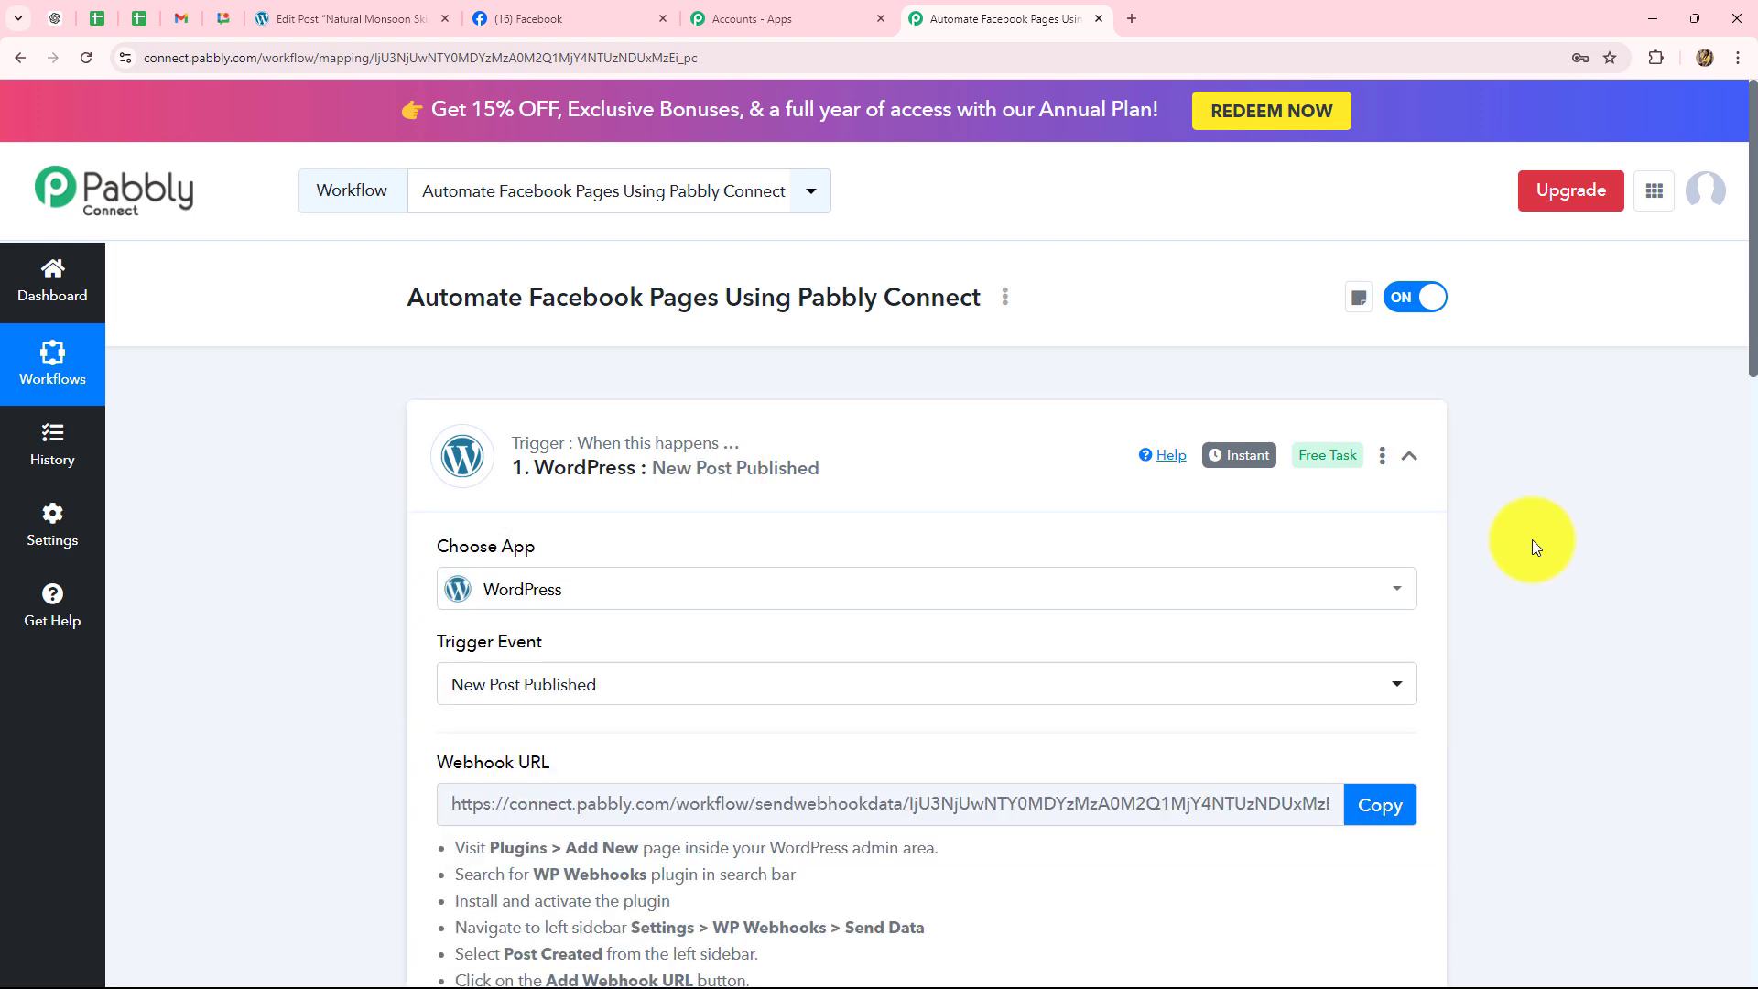
{"action": "scroll", "coordinate": [1531, 540], "scroll_direction": "down", "scroll_amount": 15}
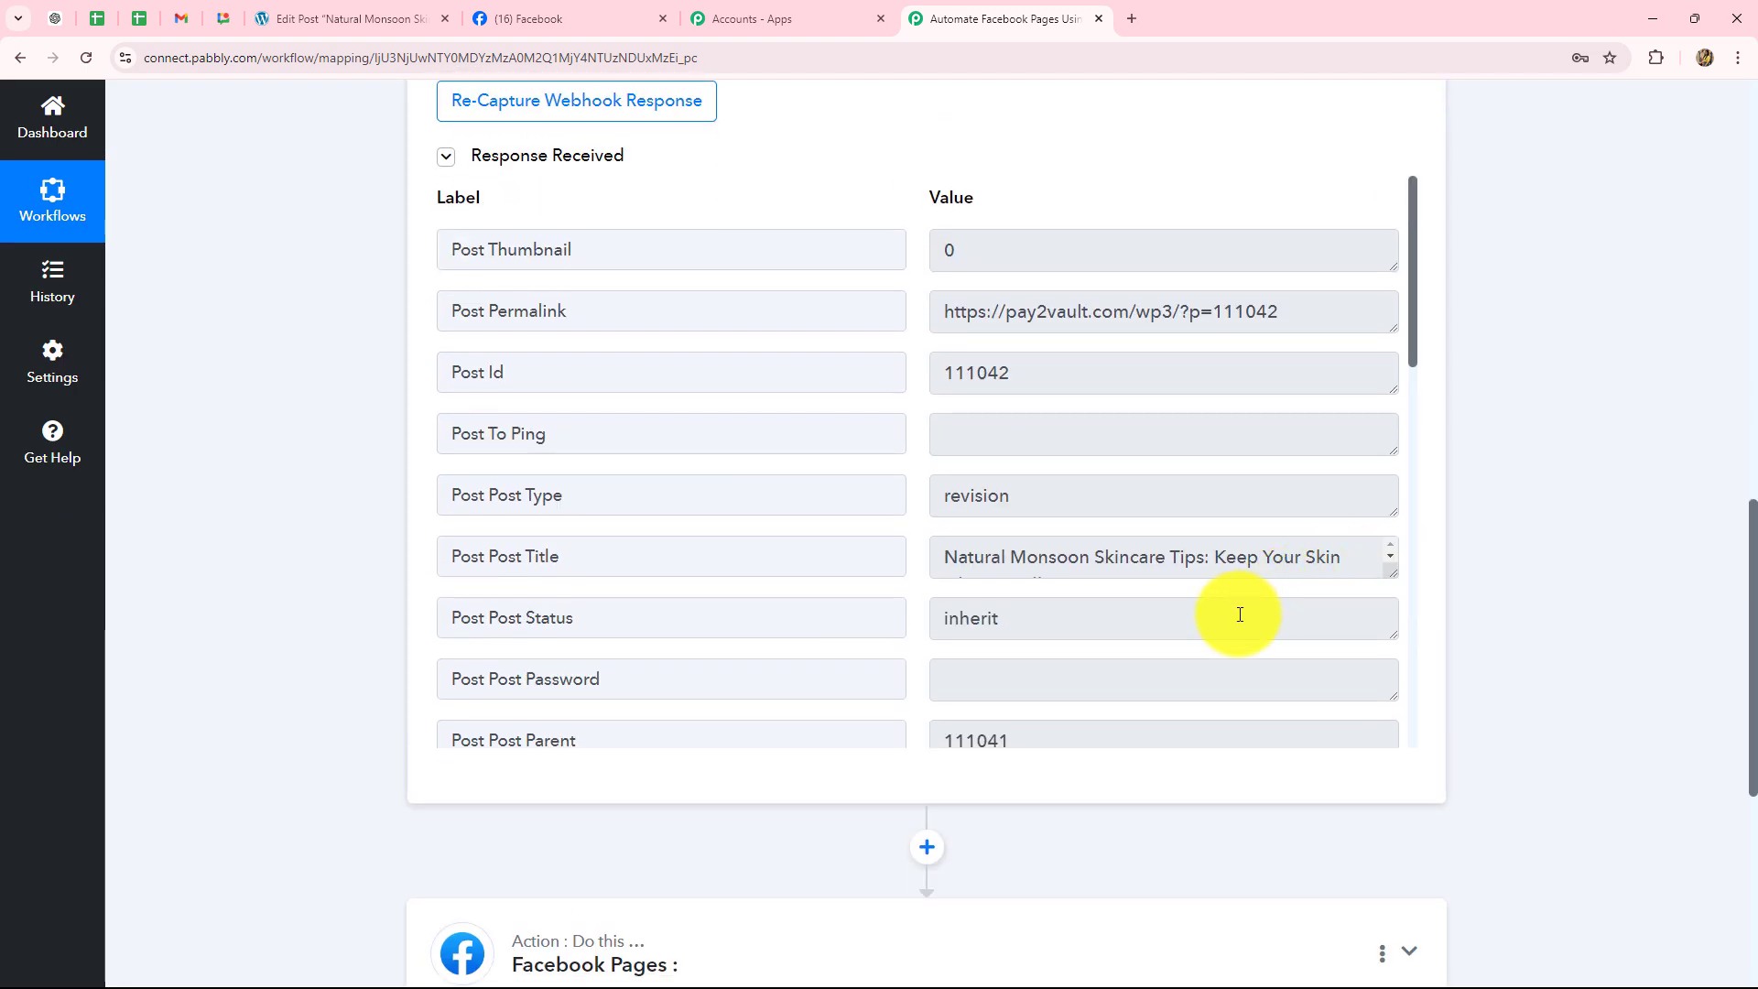
{"action": "left_click_drag", "start_coordinate": [938, 312], "coordinate": [1299, 326]}
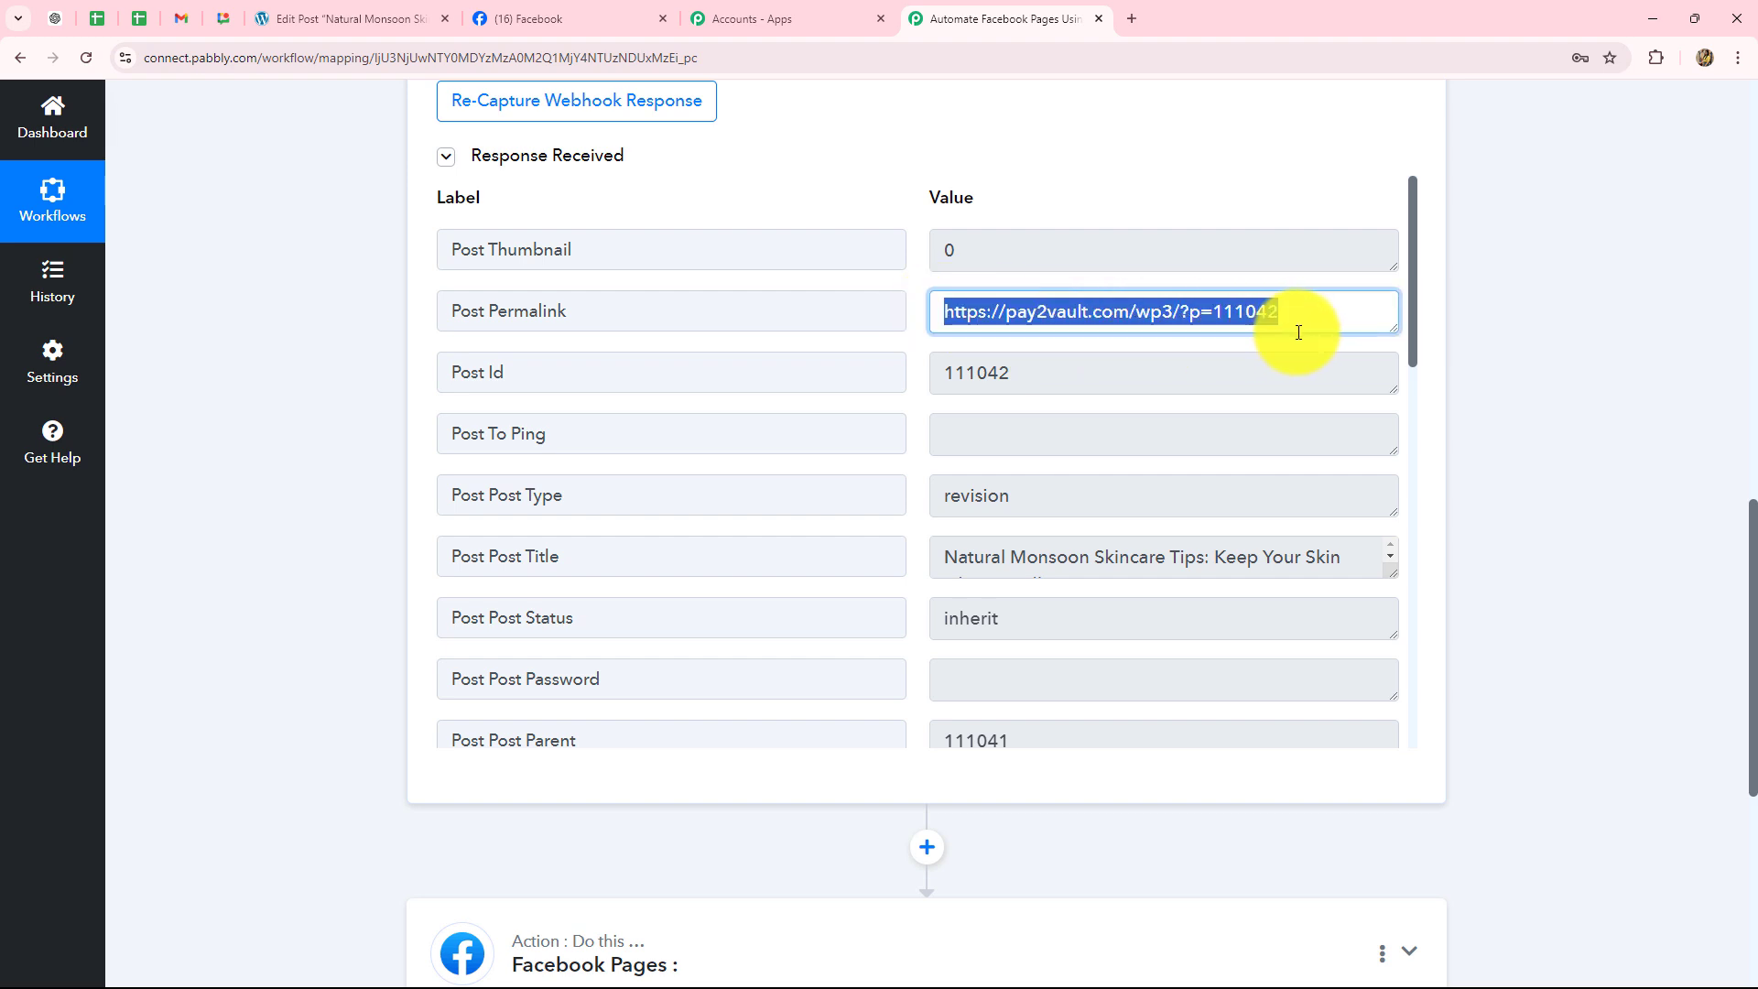
Check the post title and the remaining post fields in the WordPress trigger's received response, including the permalink again
{"action": "left_click_drag", "start_coordinate": [943, 556], "coordinate": [1373, 553]}
{"action": "scroll", "coordinate": [1168, 592], "scroll_direction": "down", "scroll_amount": 8}
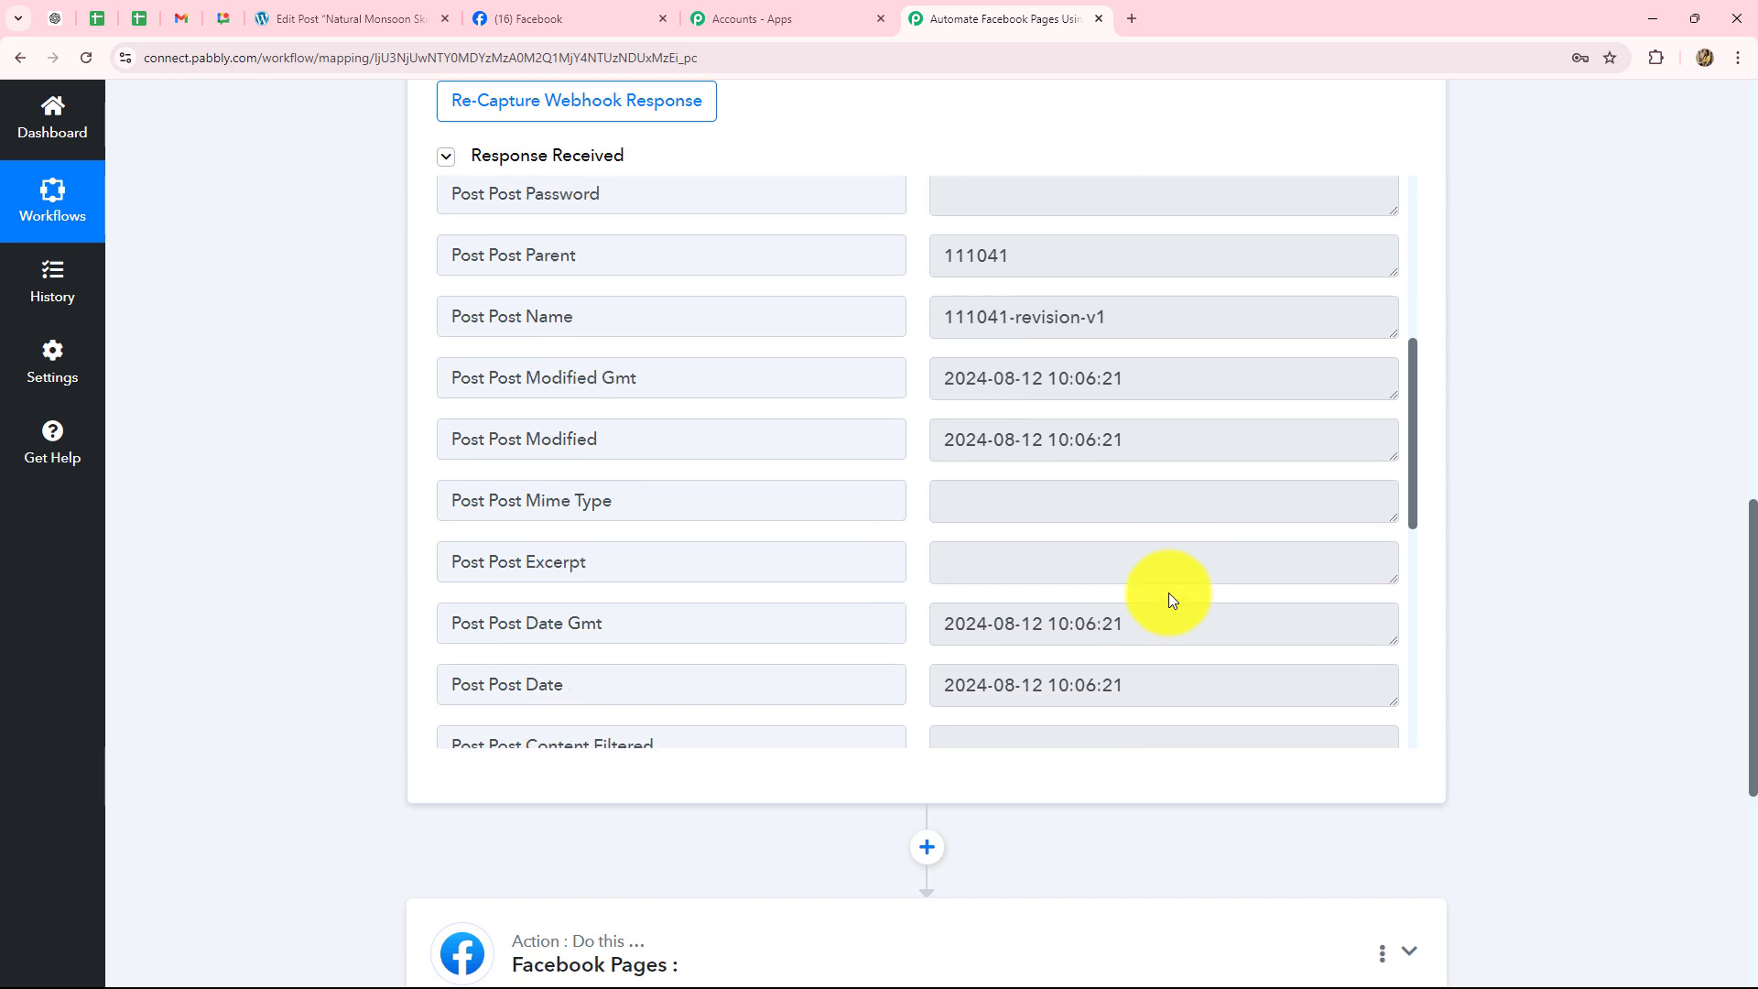
{"action": "left_click_drag", "start_coordinate": [1393, 305], "coordinate": [1353, 532]}
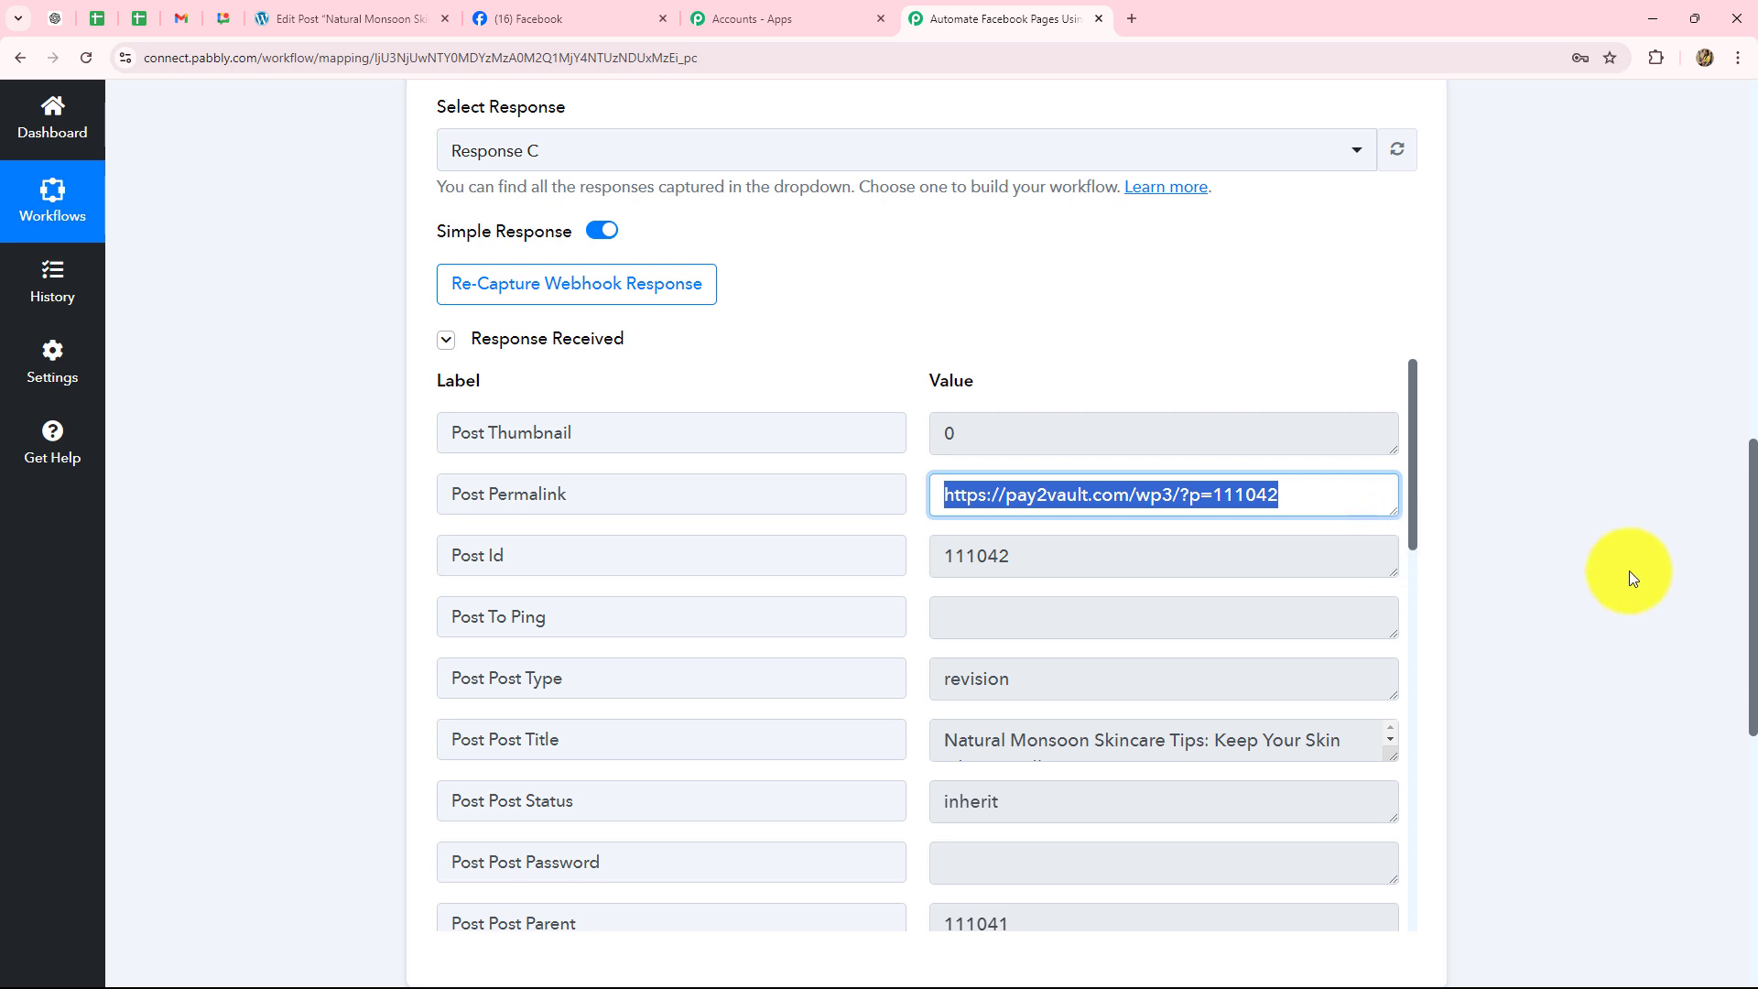
Expand the Facebook Pages action, choose Create Page Post as its action event and browse the other available events
{"action": "scroll", "coordinate": [1635, 593], "scroll_direction": "down", "scroll_amount": 8}
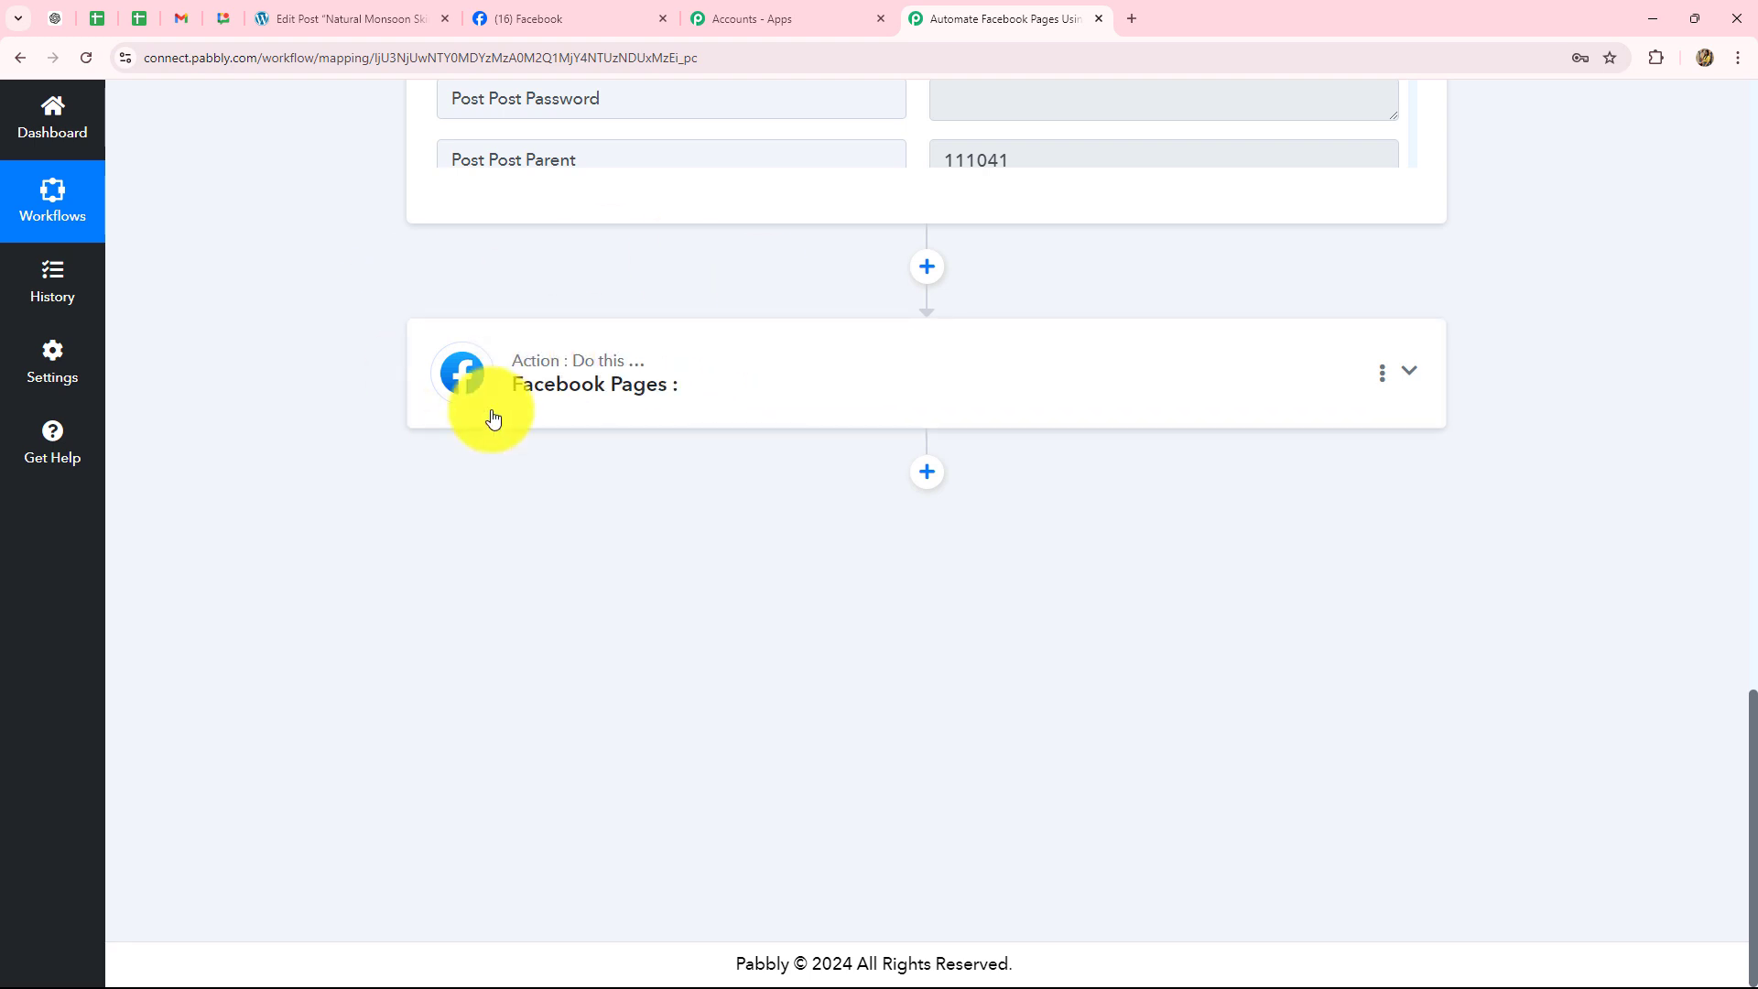
{"action": "left_click", "coordinate": [696, 382]}
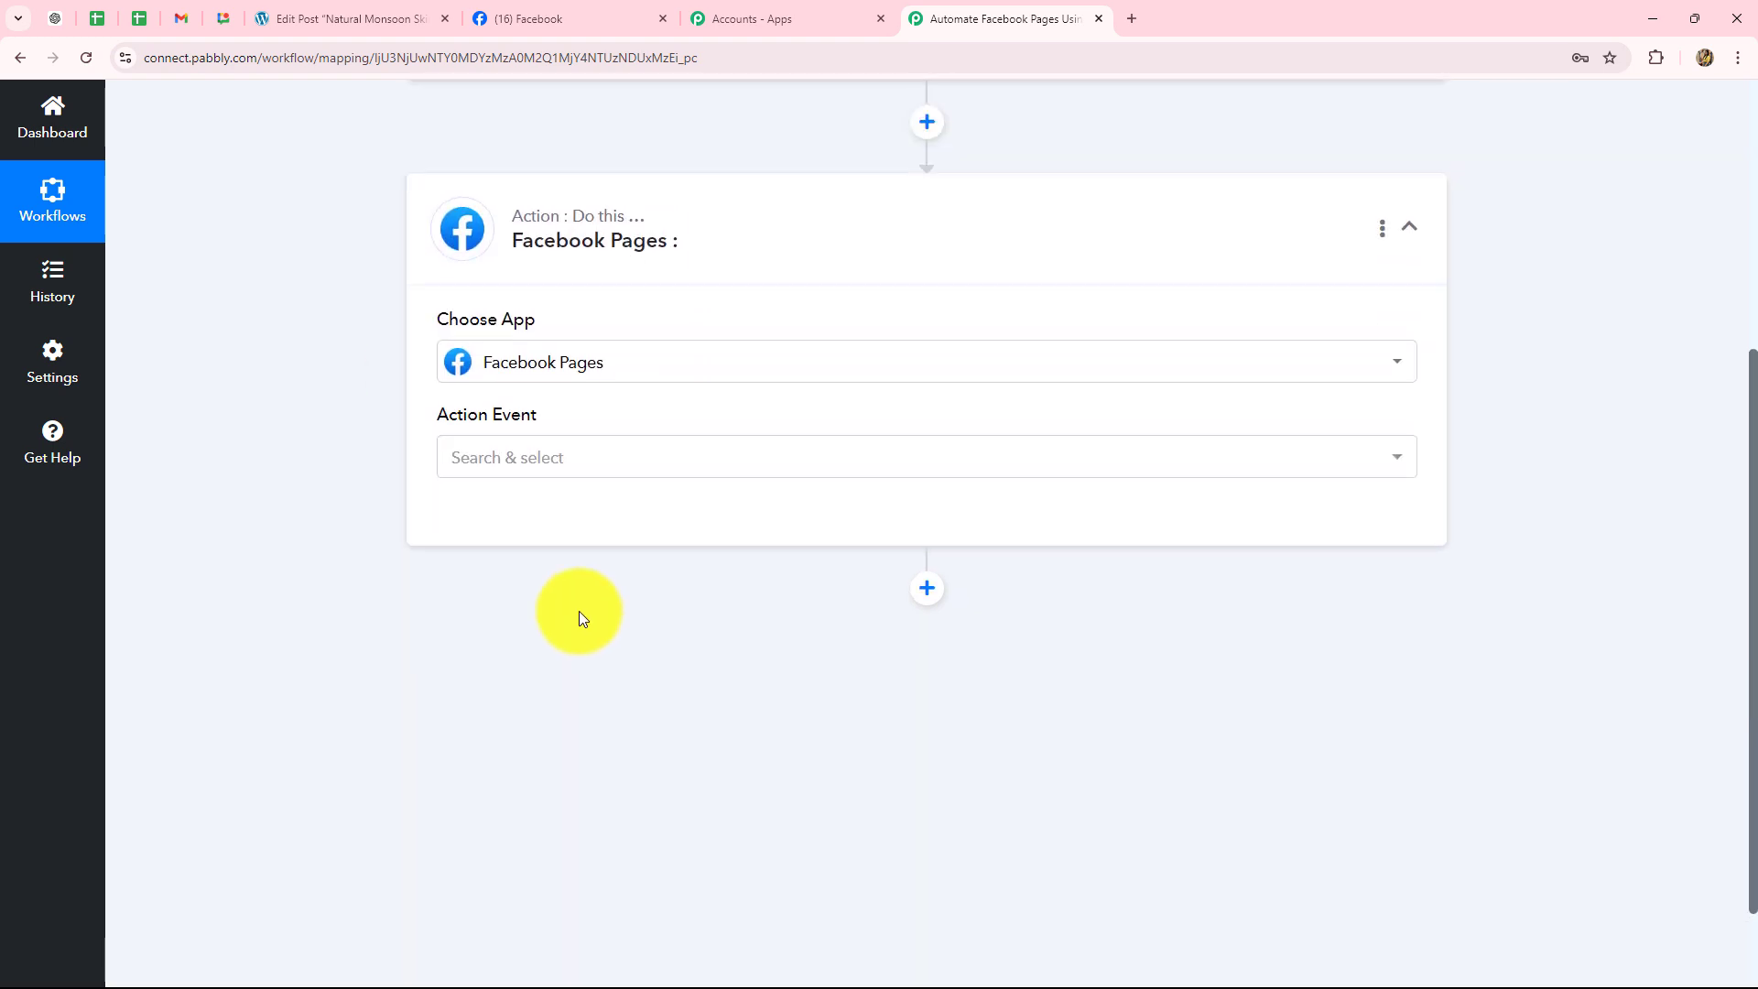
{"action": "left_click", "coordinate": [510, 581]}
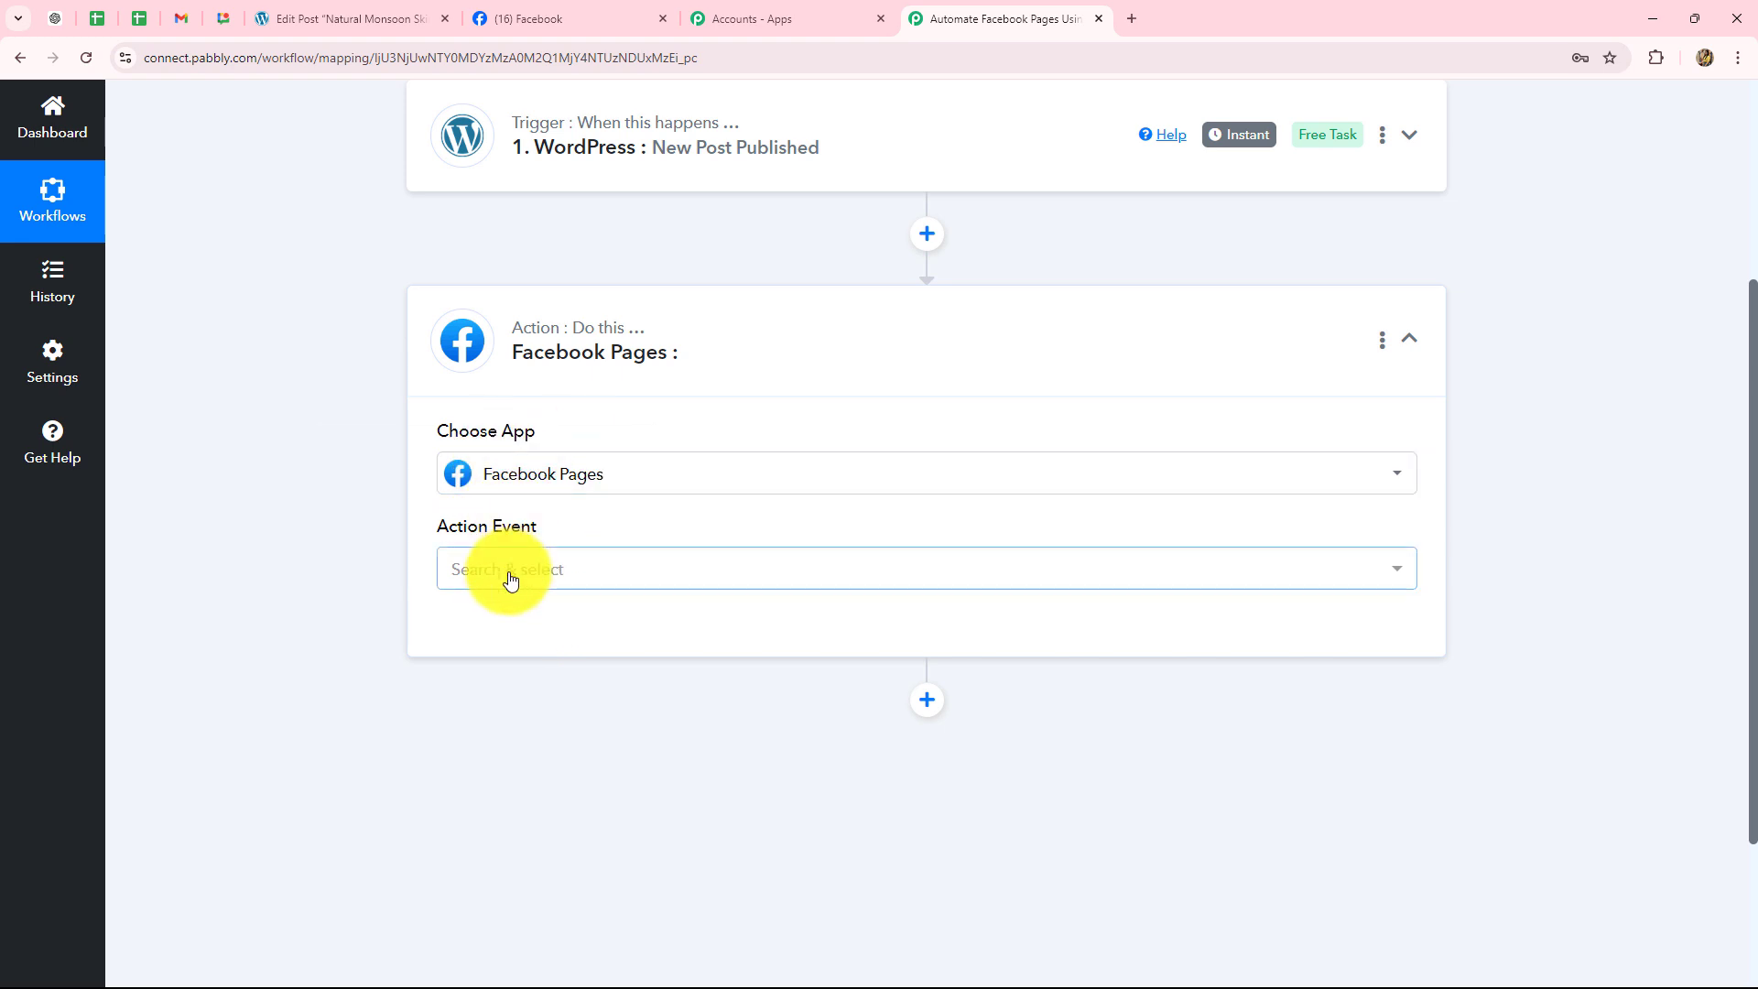
{"action": "left_click", "coordinate": [510, 581]}
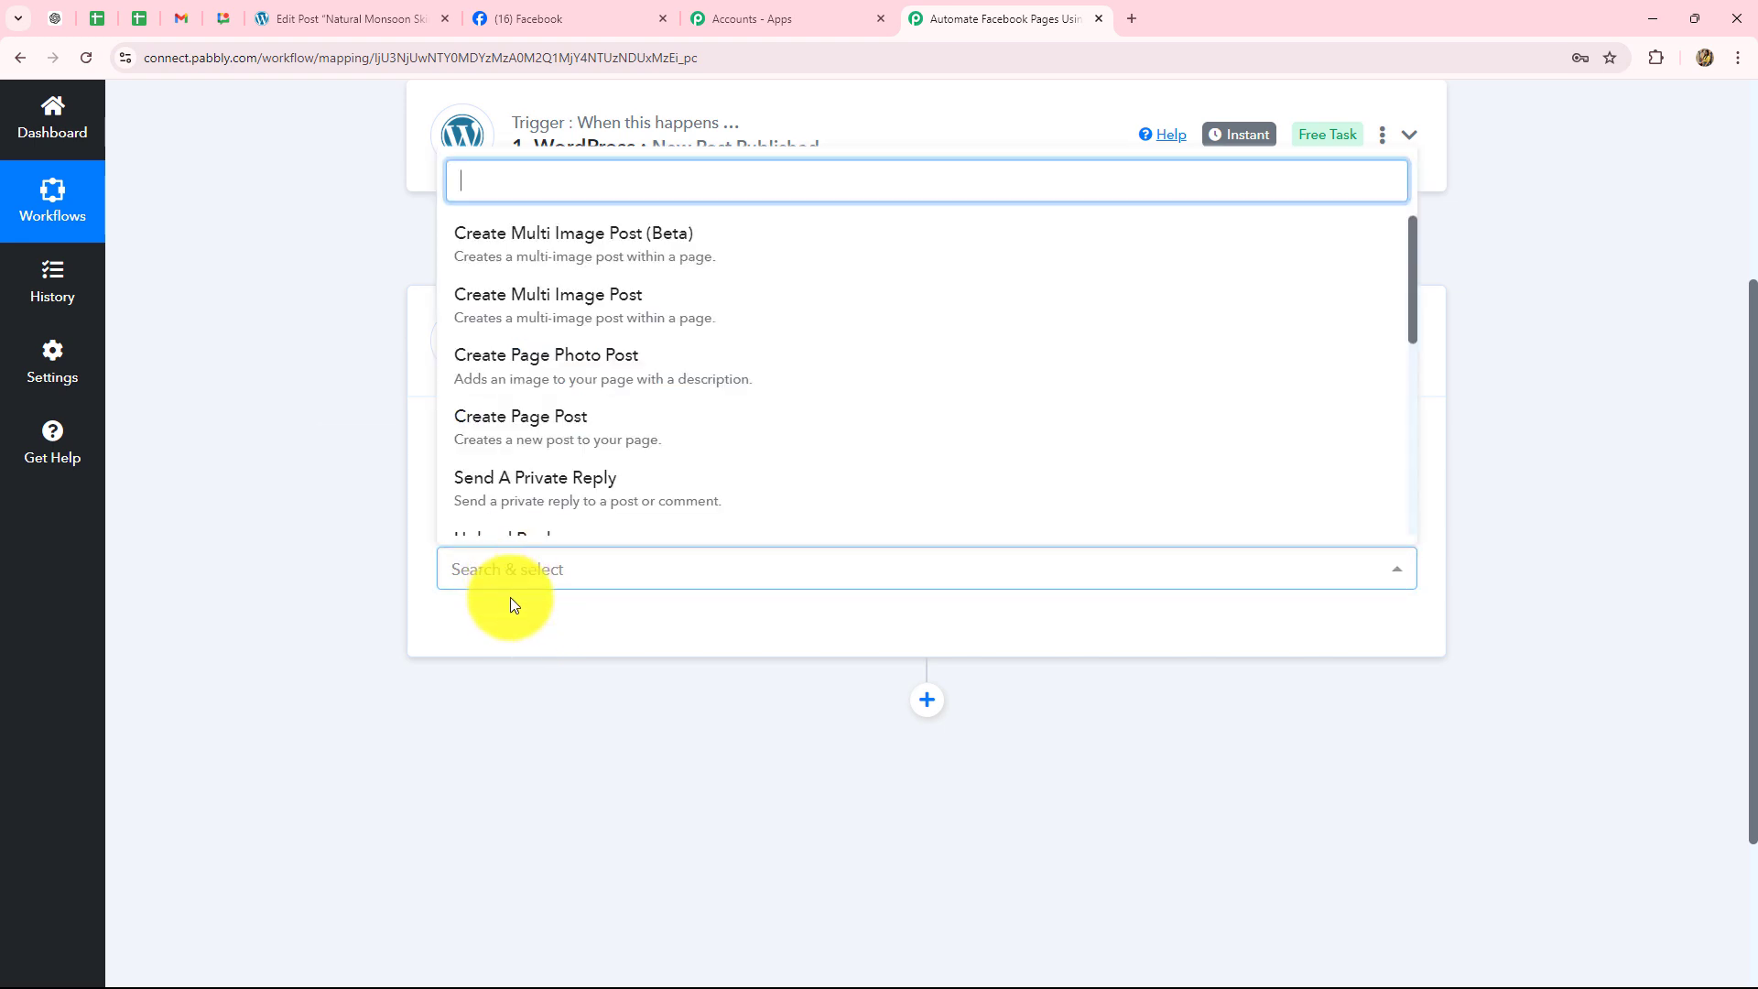
{"action": "left_click", "coordinate": [536, 440]}
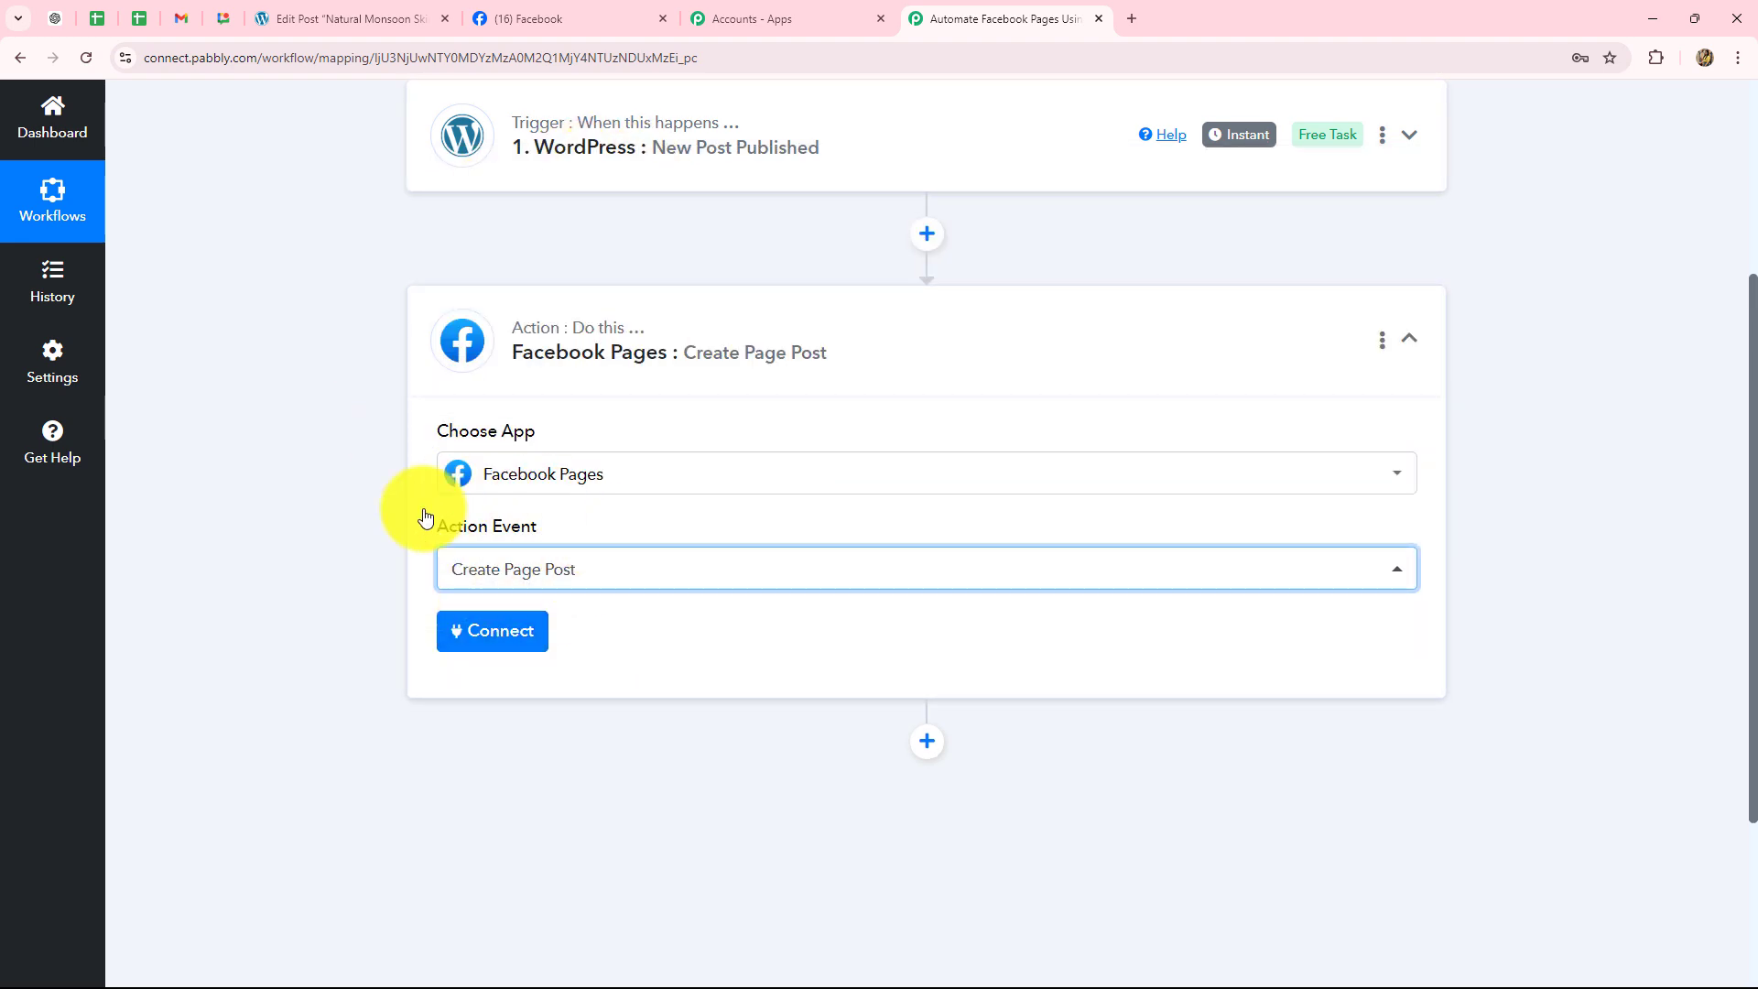
{"action": "left_click", "coordinate": [591, 584]}
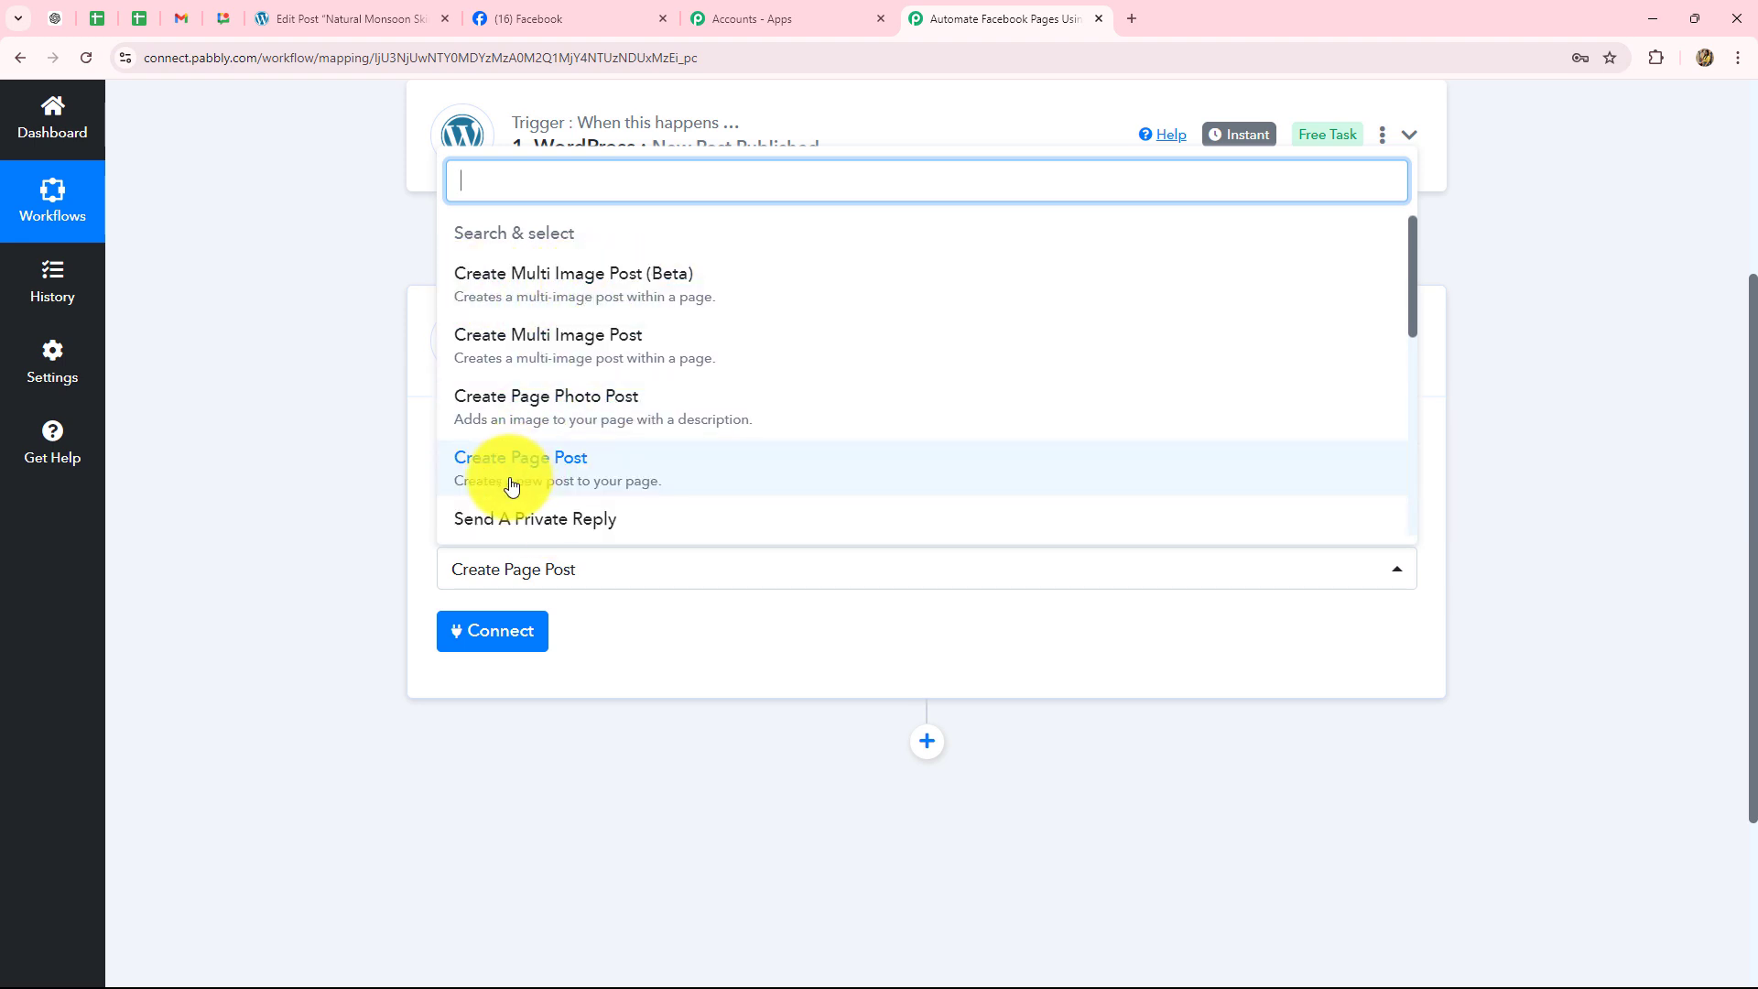
{"action": "scroll", "coordinate": [537, 465], "scroll_direction": "down", "scroll_amount": 2}
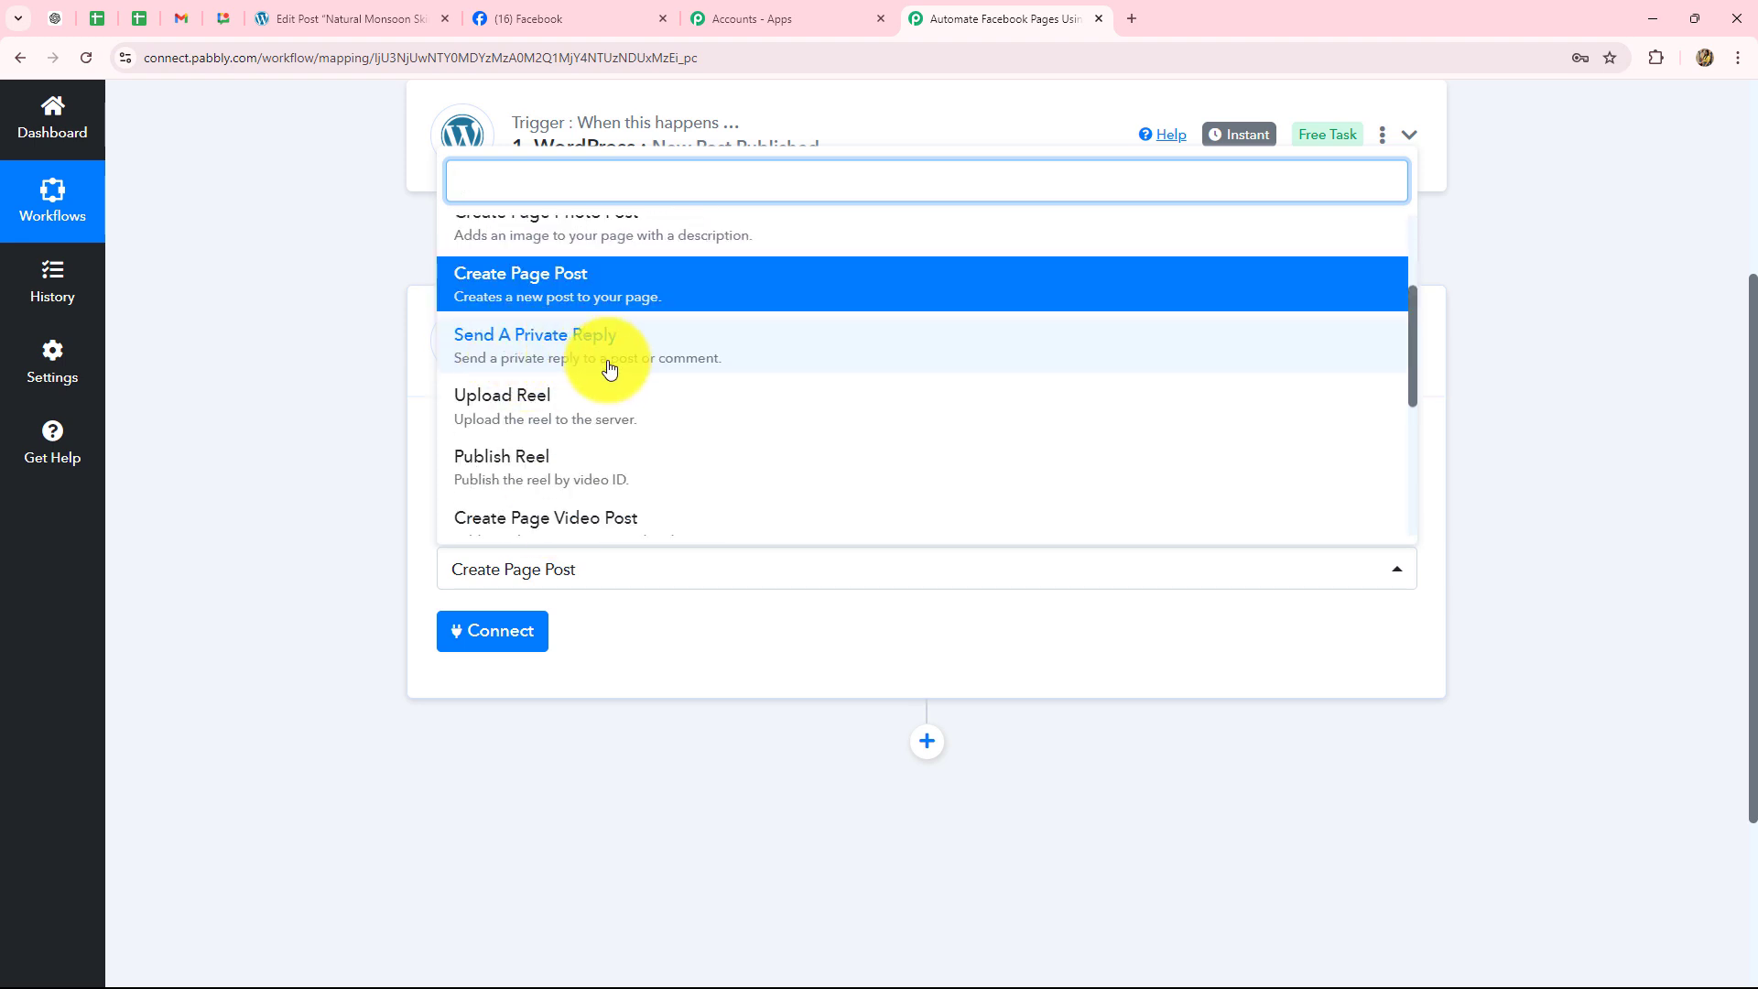
{"action": "scroll", "coordinate": [512, 476], "scroll_direction": "down", "scroll_amount": 1}
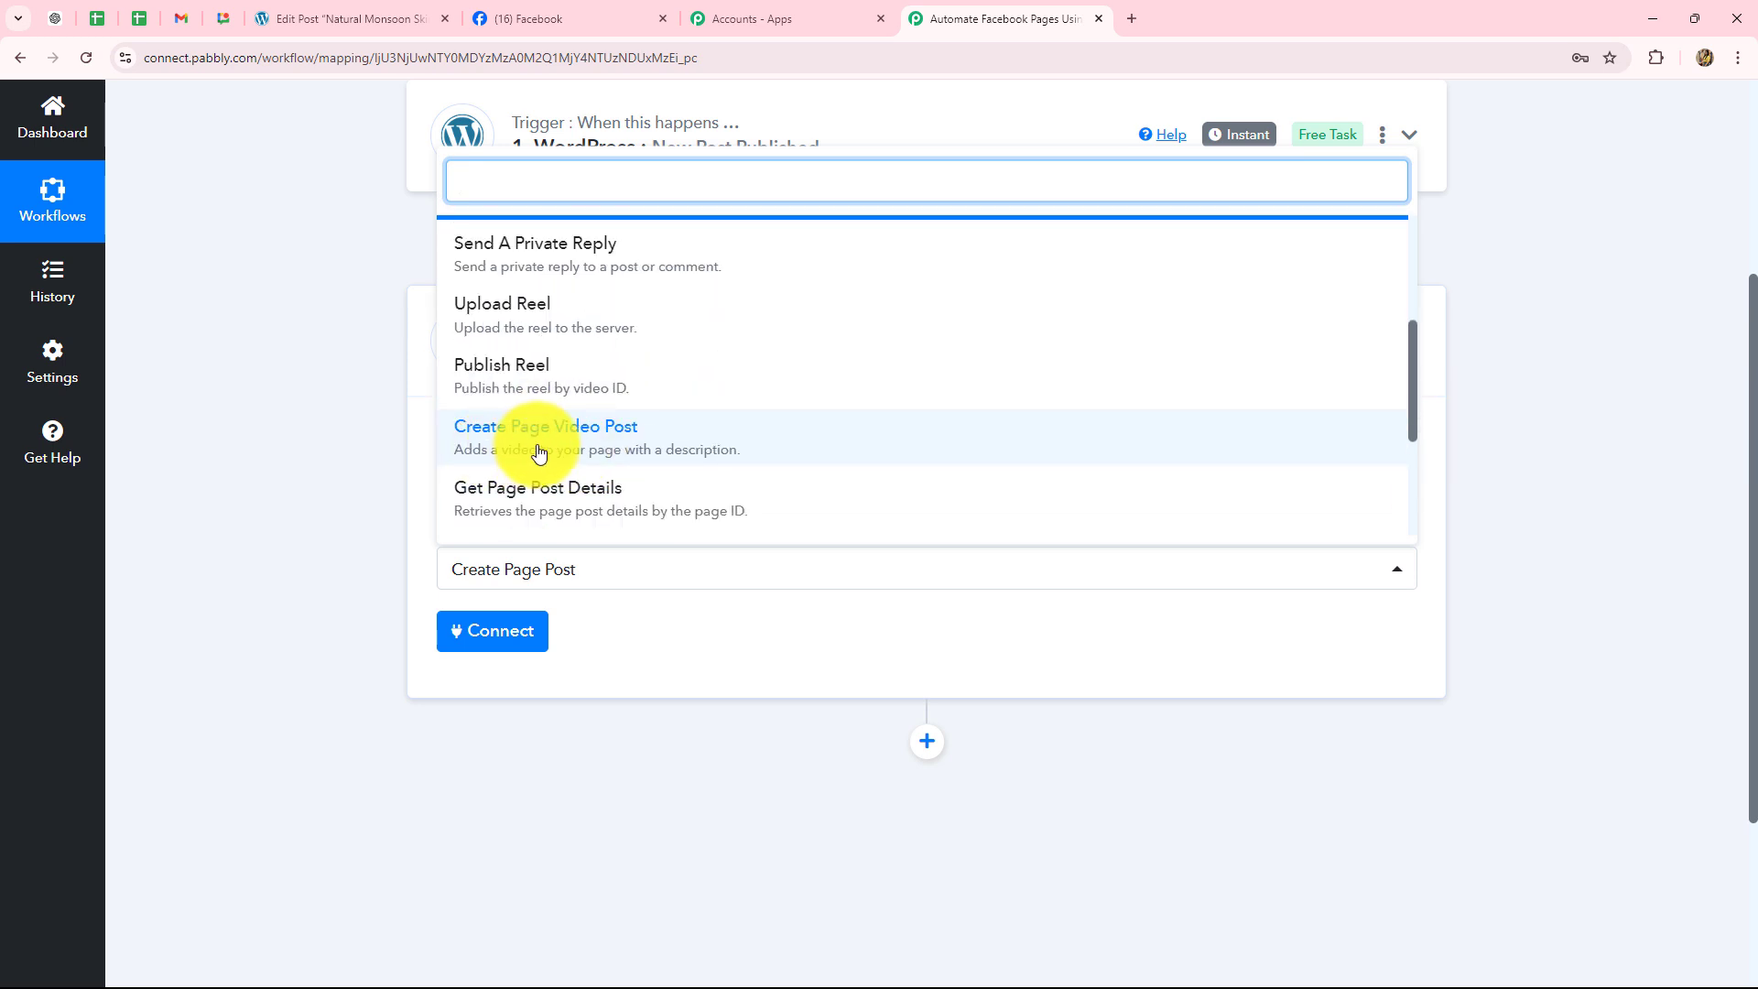
{"action": "scroll", "coordinate": [568, 458], "scroll_direction": "up", "scroll_amount": 3}
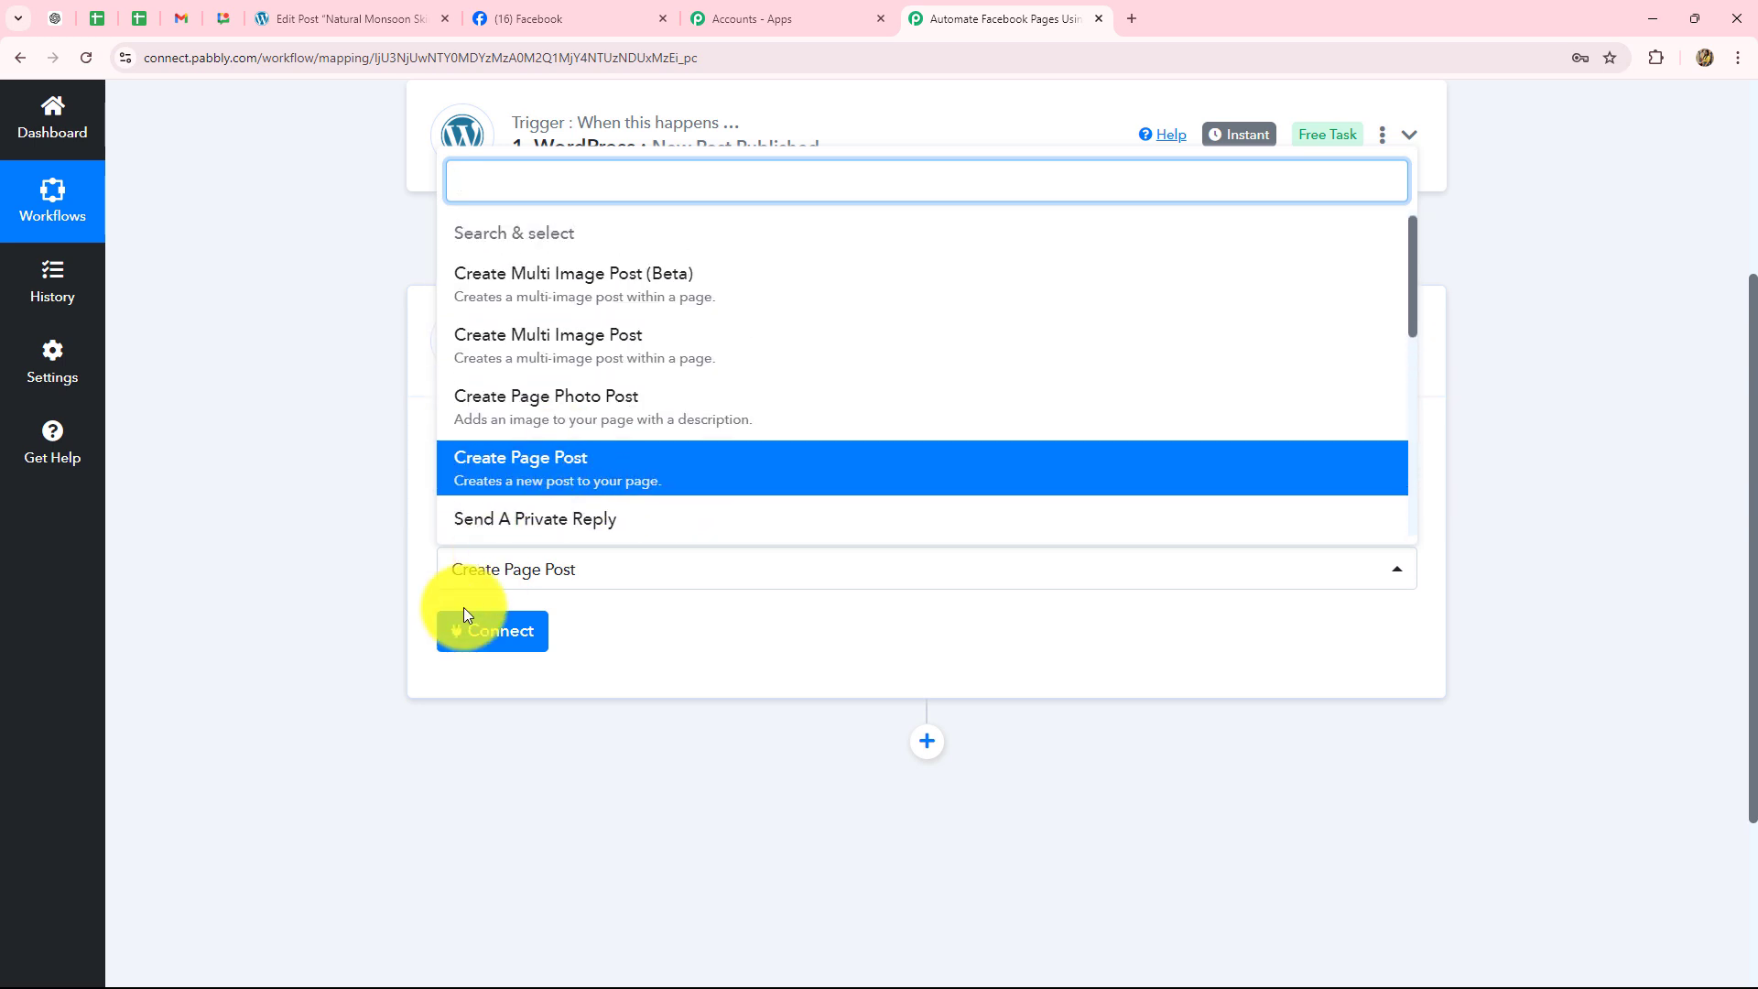
Connect the action through the existing connection Facebook Pages #11 and select NaturalGlow Skincare as the page
{"action": "left_click", "coordinate": [475, 637]}
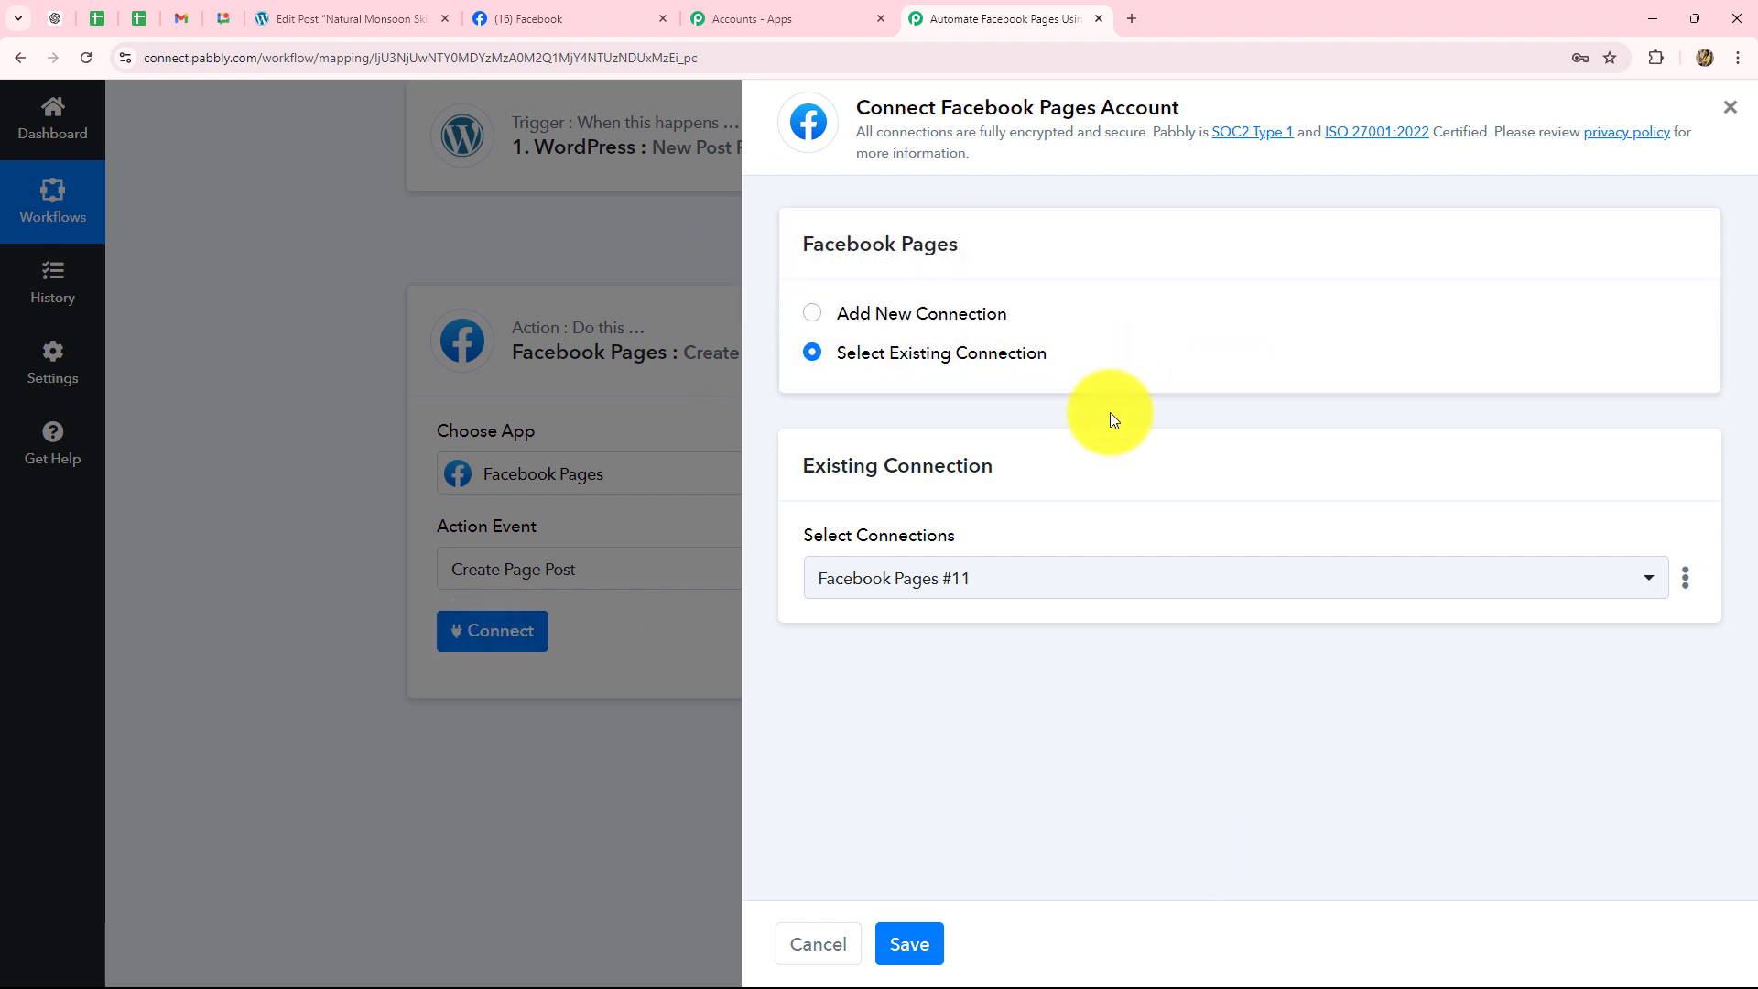
{"action": "left_click", "coordinate": [915, 944]}
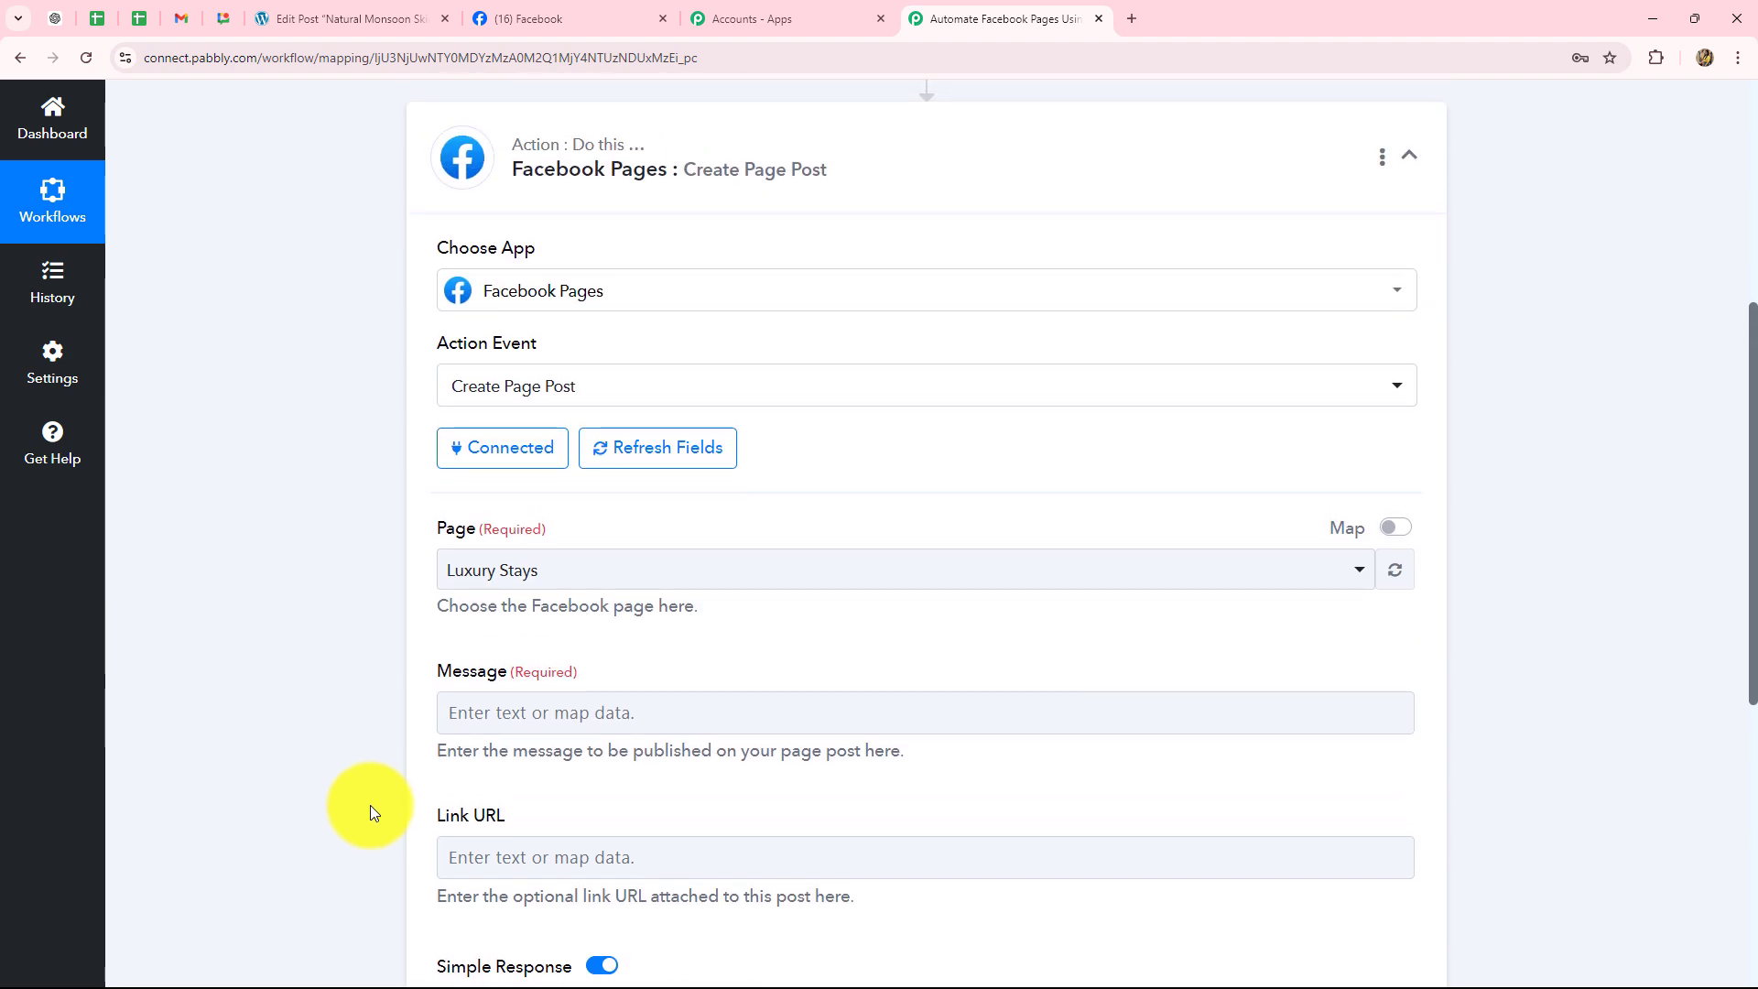
{"action": "scroll", "coordinate": [430, 733], "scroll_direction": "down", "scroll_amount": 2}
{"action": "left_click", "coordinate": [558, 406]}
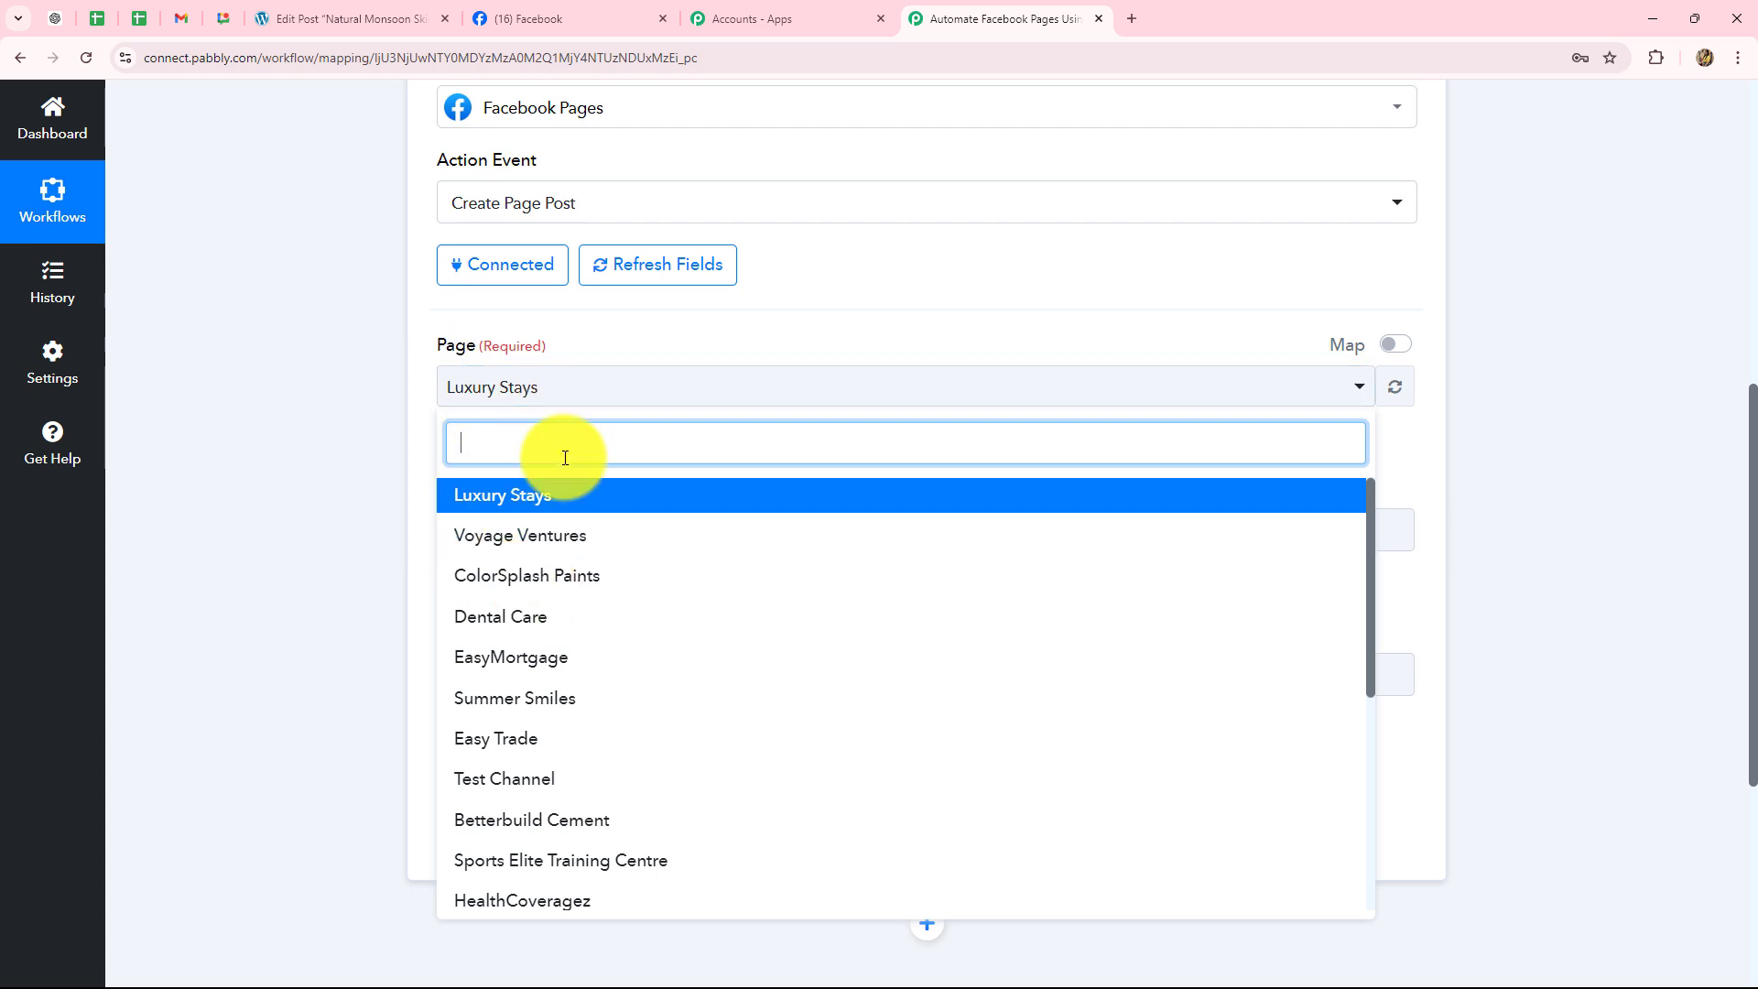
{"action": "type", "text": "na"}
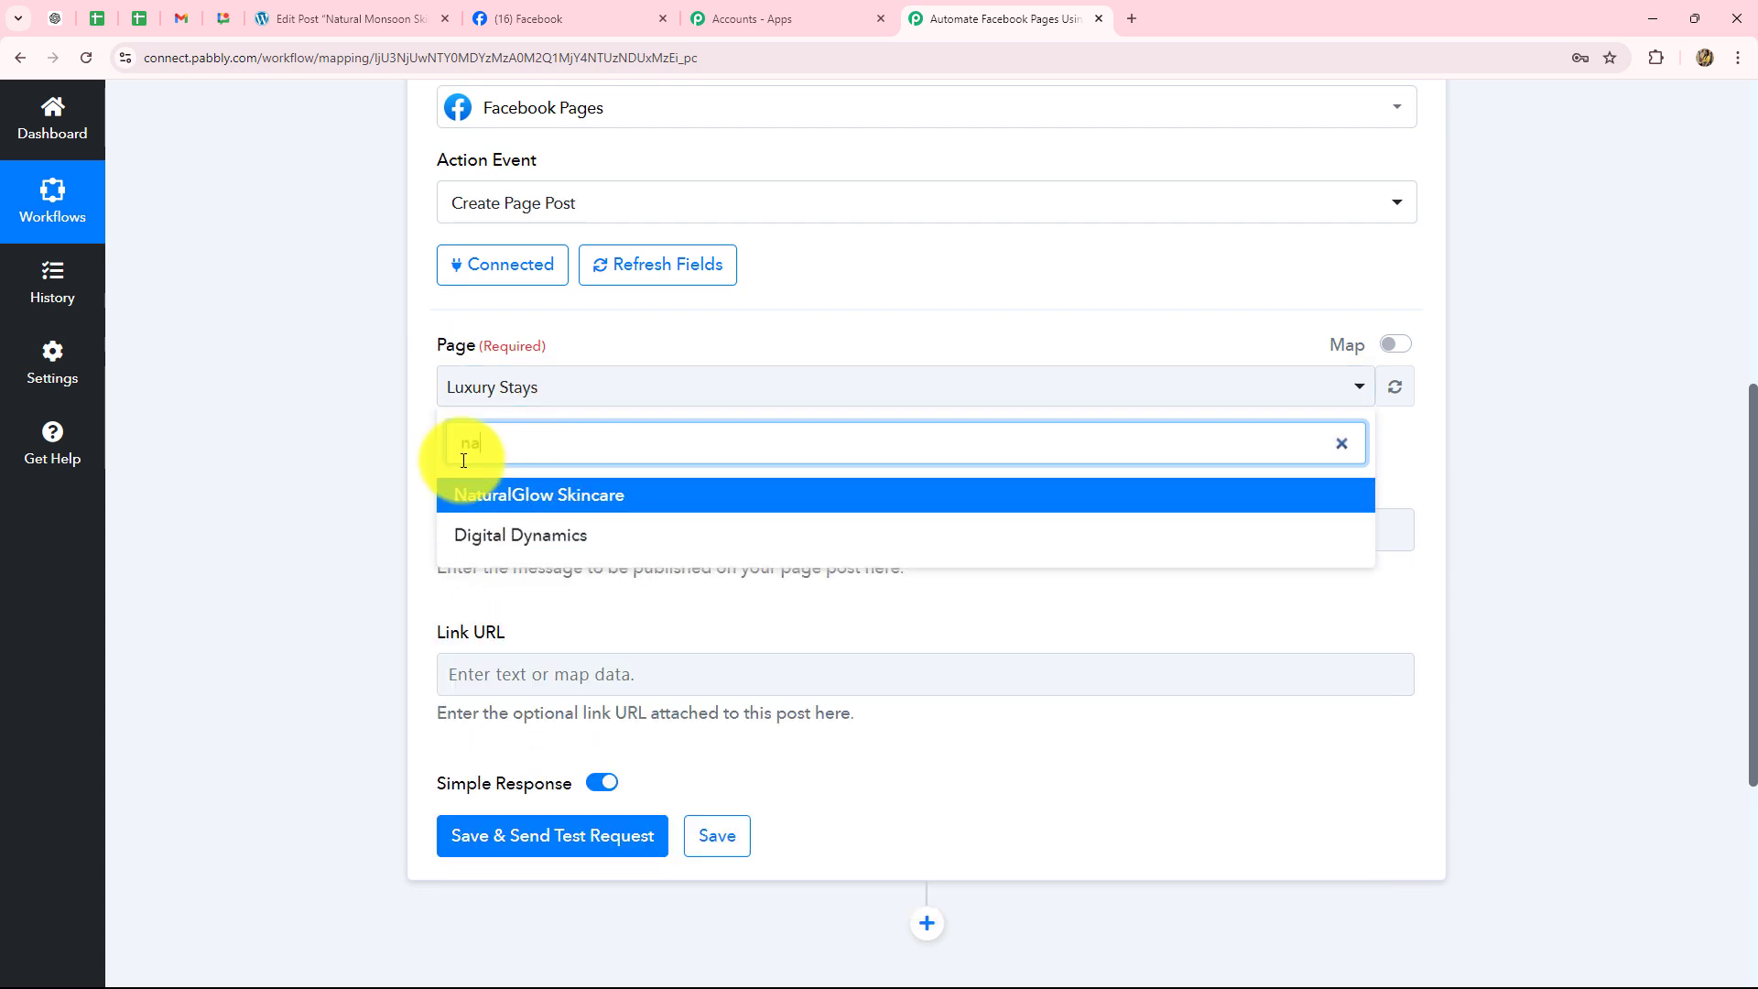
{"action": "left_click", "coordinate": [475, 497]}
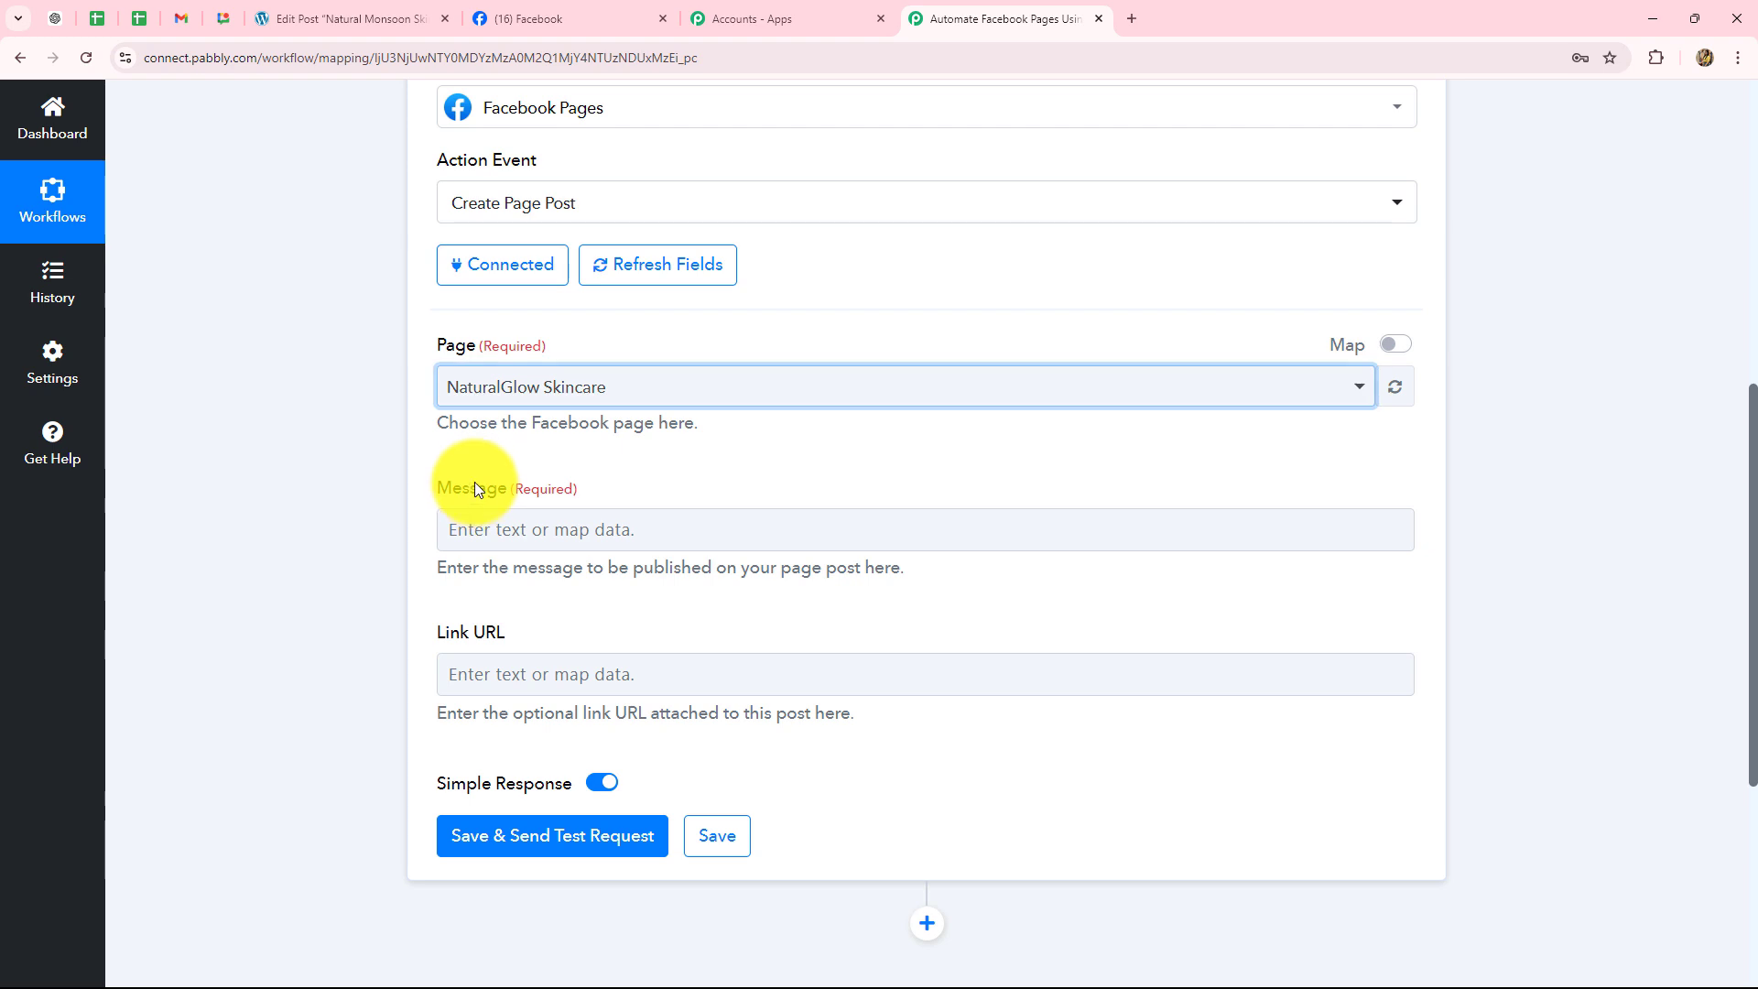
Write the post message on three separate lines: "Hello Everyone,", "Here is my new blog out:" and "Check this out fast!"
{"action": "scroll", "coordinate": [478, 486], "scroll_direction": "down", "scroll_amount": 1}
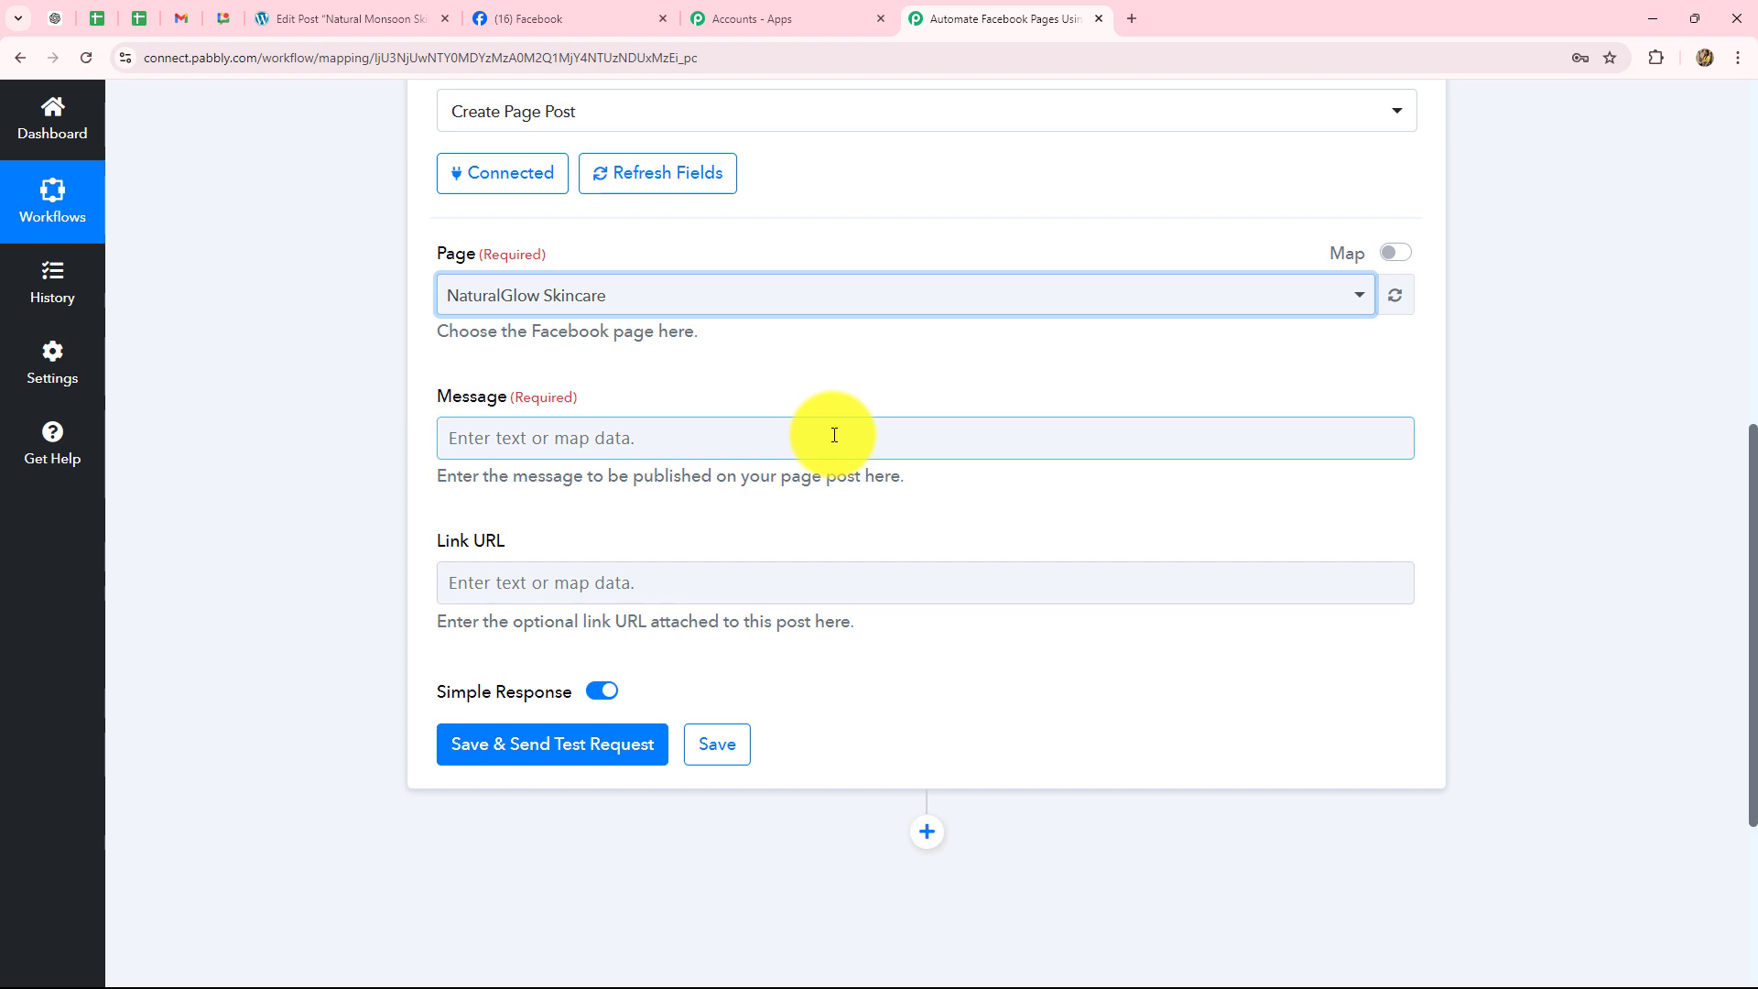
{"action": "left_click", "coordinate": [537, 428]}
{"action": "key", "text": "Caps_Lock"}
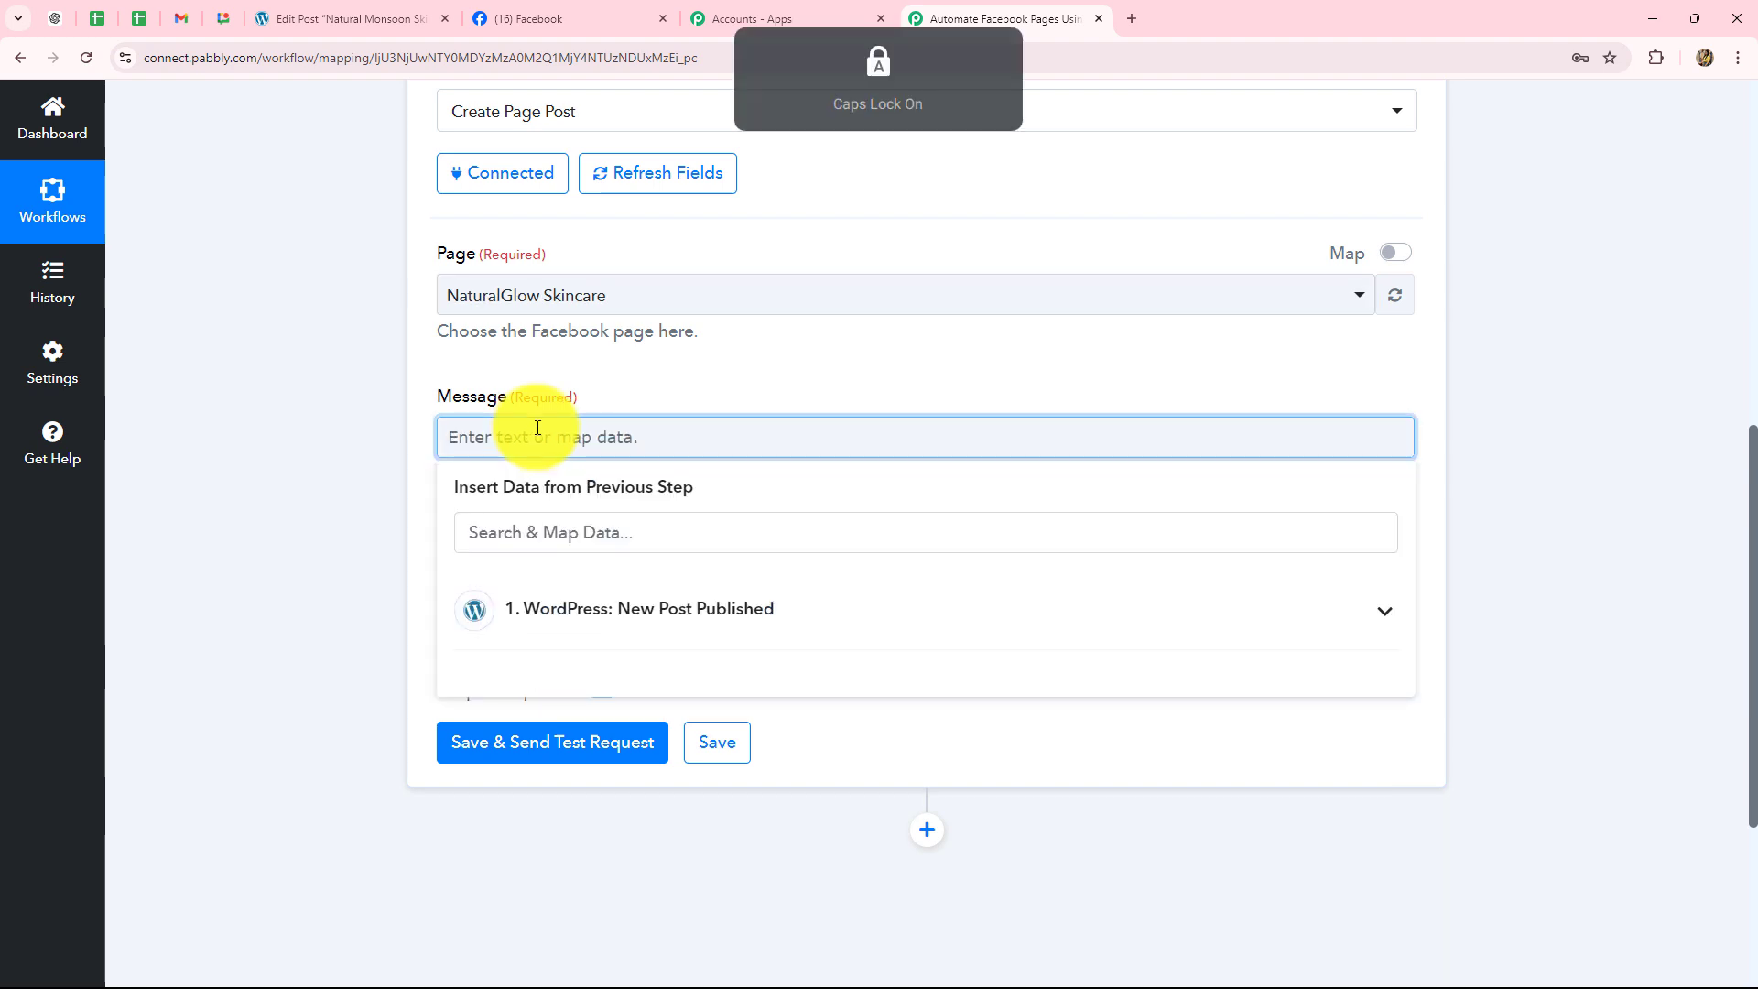
{"action": "key", "text": "Caps_Lock"}
{"action": "type", "text": "Hello Everyone,"}
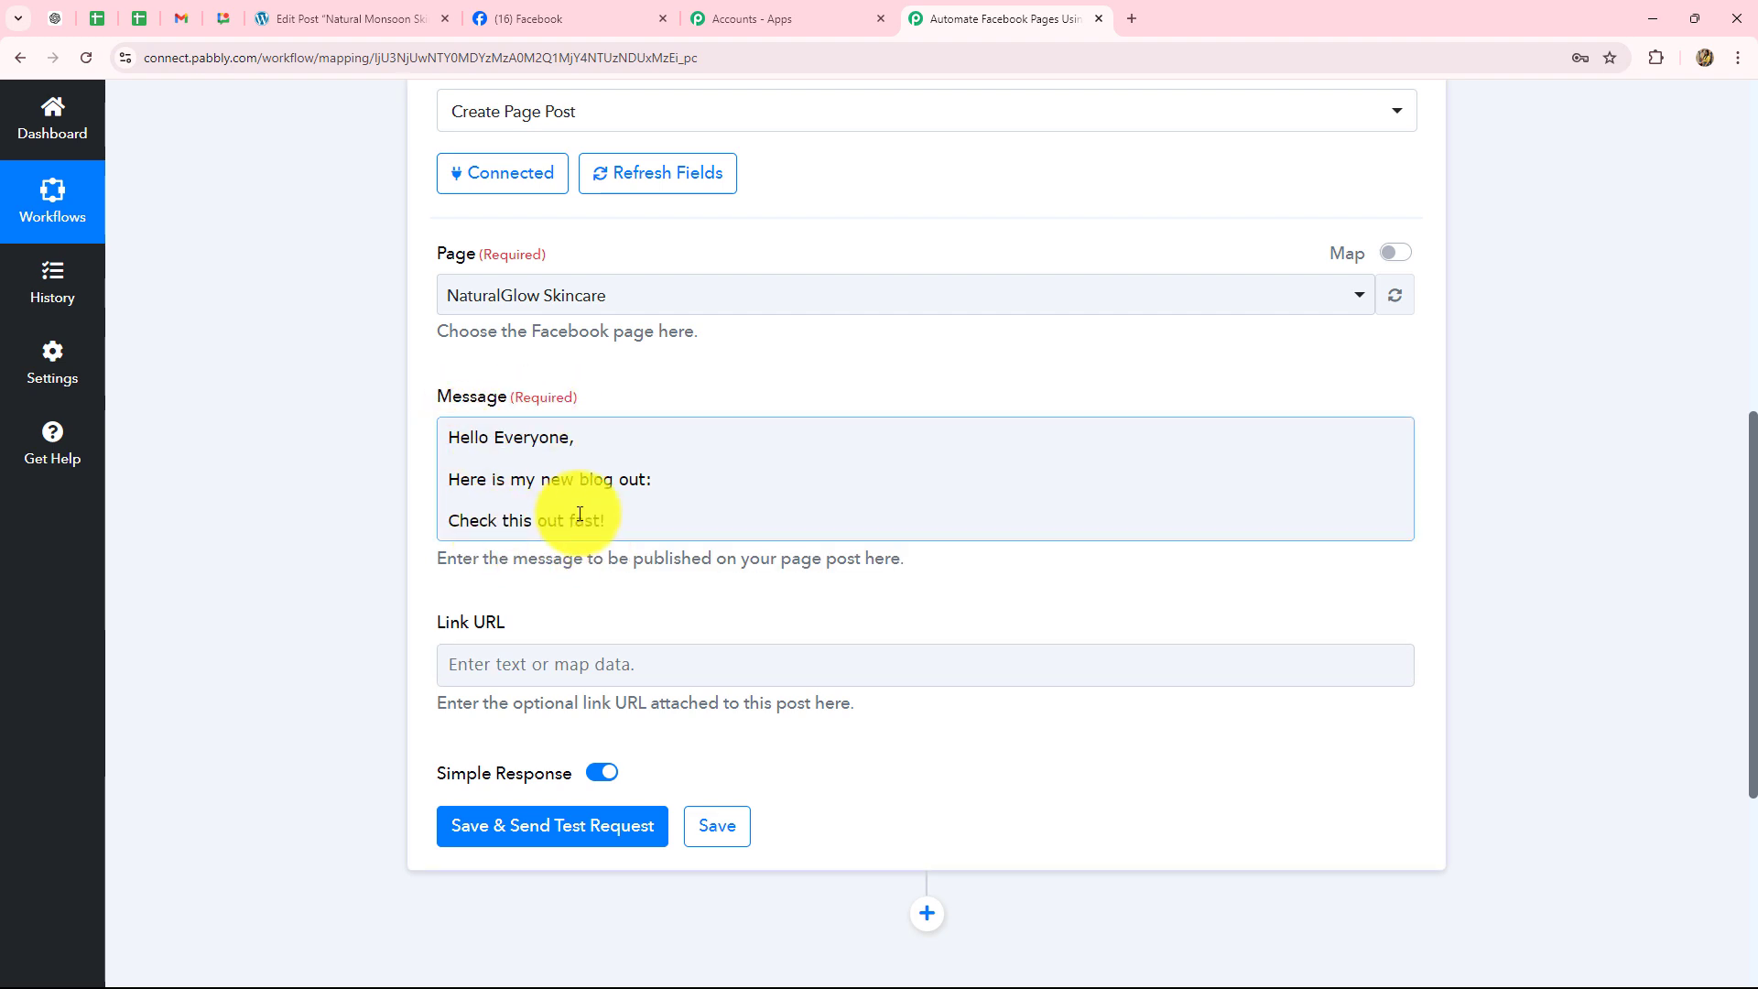
Map the WordPress Post Post Title into the message after "Here is my new blog out:"
{"action": "left_click", "coordinate": [659, 479]}
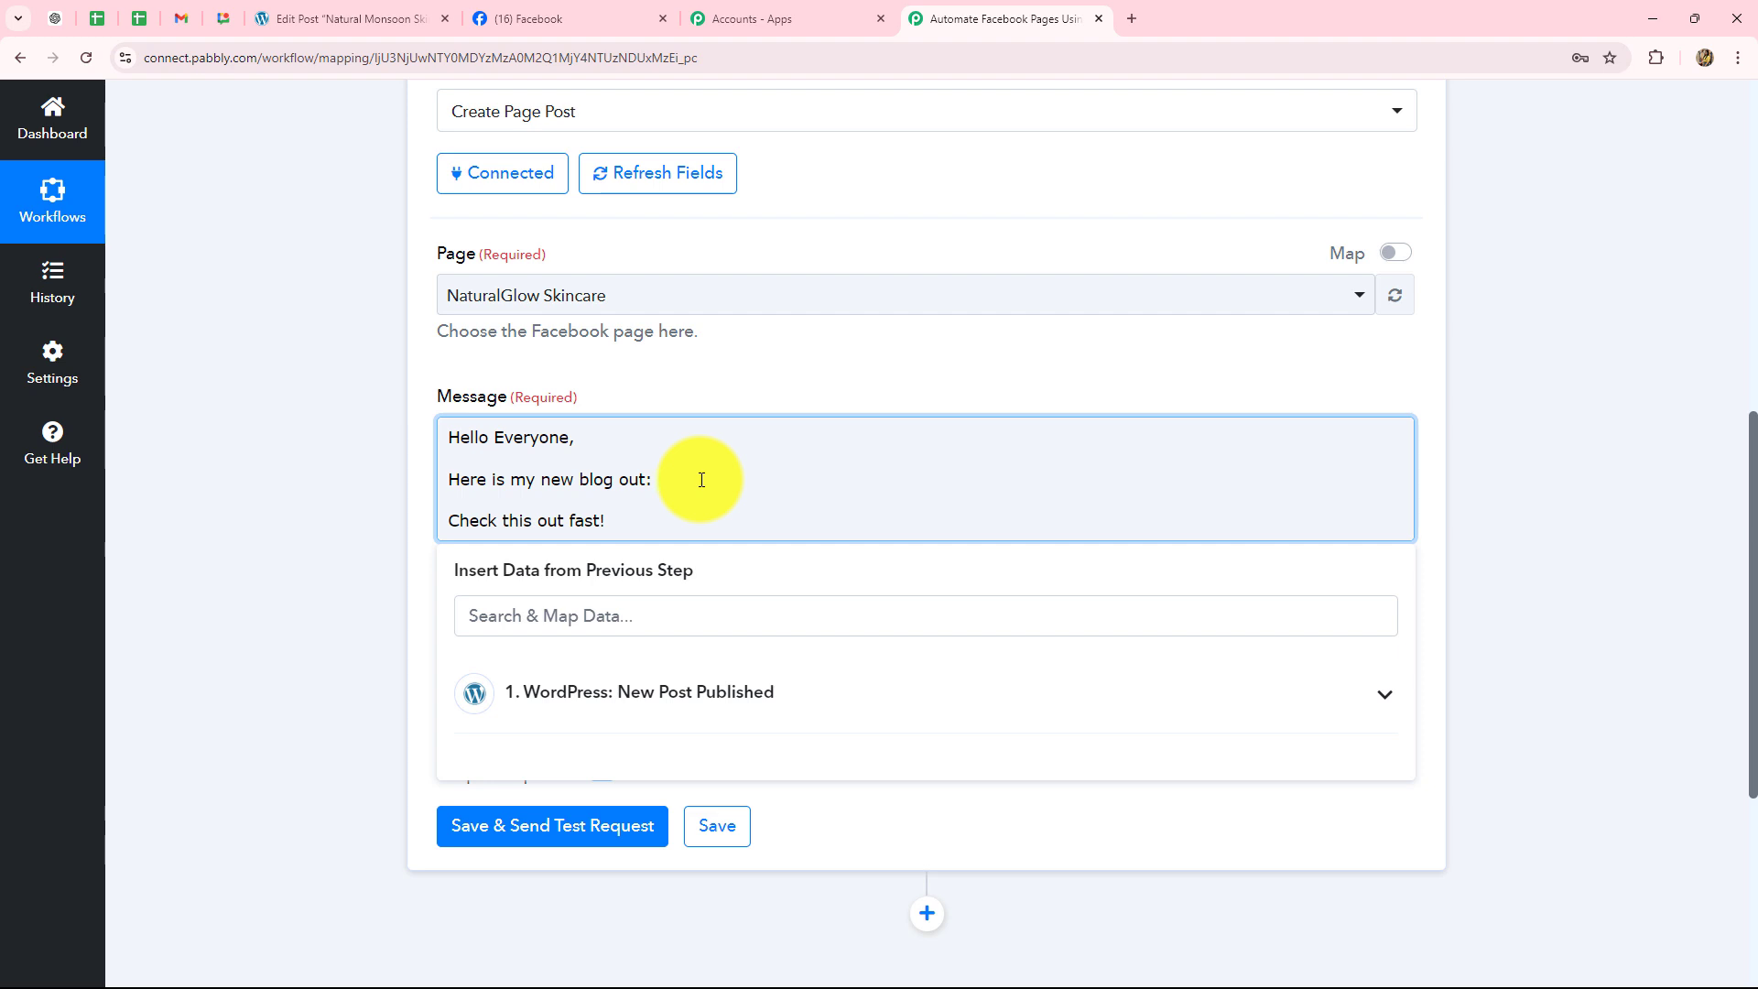
{"action": "scroll", "coordinate": [718, 485], "scroll_direction": "down", "scroll_amount": 1}
{"action": "left_click", "coordinate": [769, 600]}
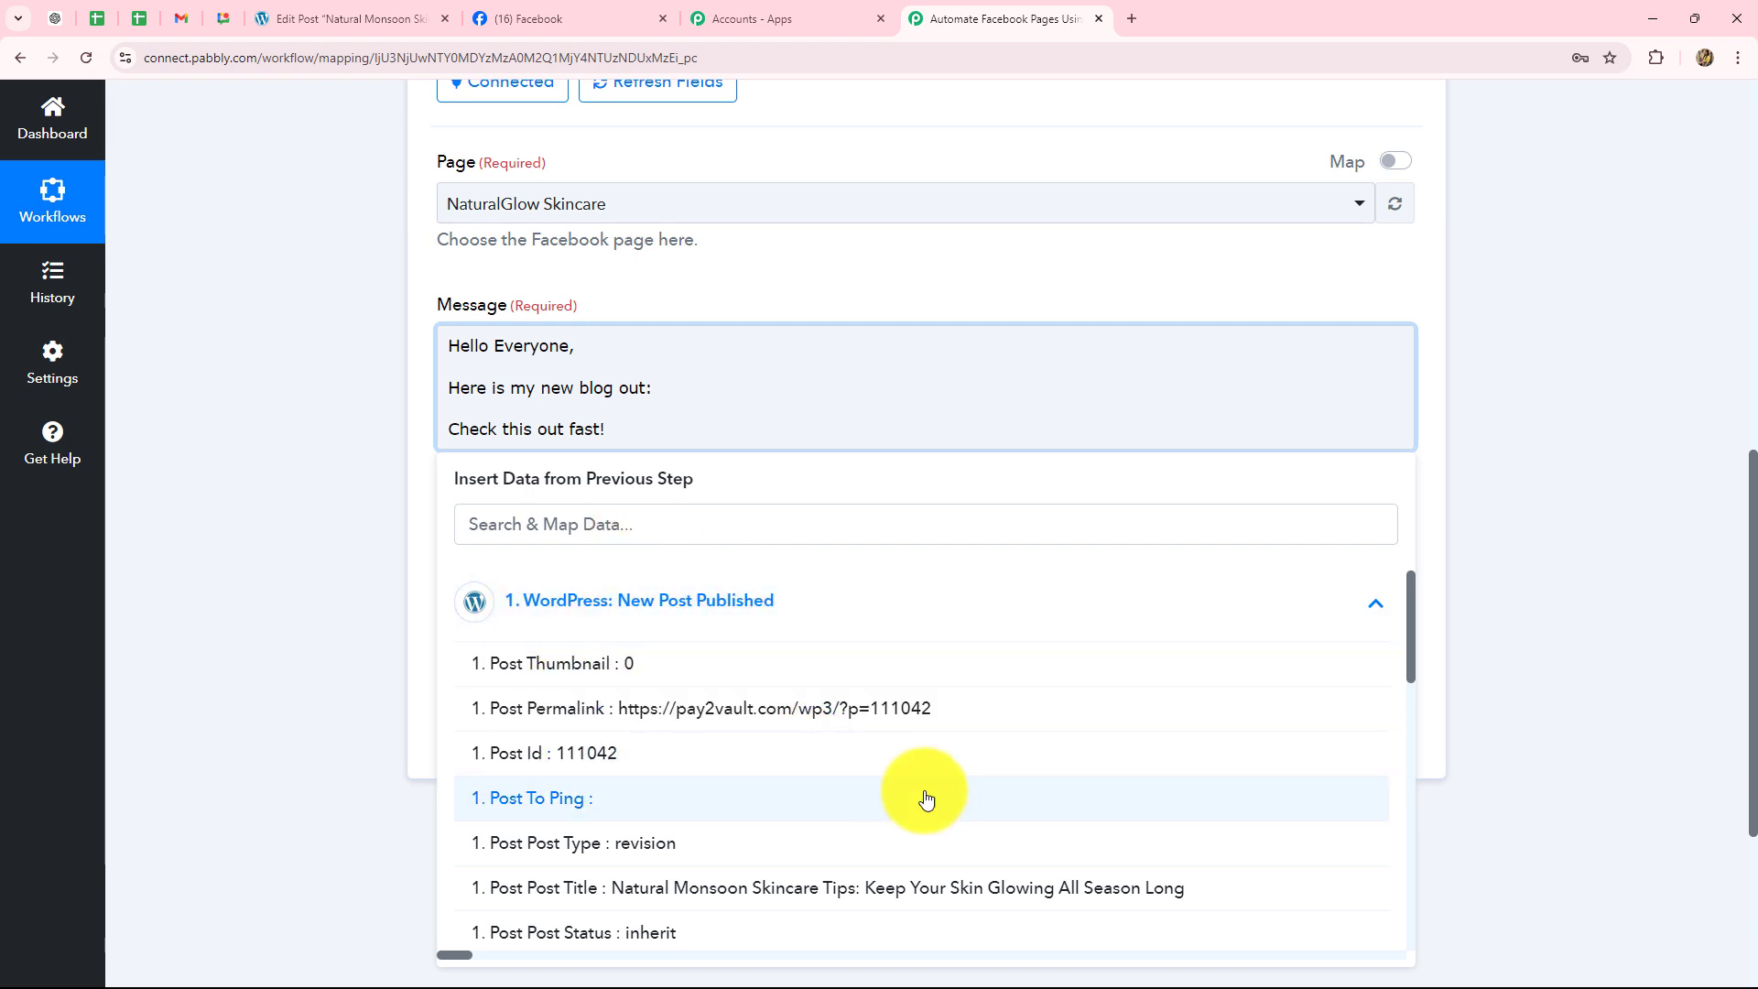
{"action": "scroll", "coordinate": [1465, 595], "scroll_direction": "down", "scroll_amount": 3}
{"action": "scroll", "coordinate": [1007, 440], "scroll_direction": "up", "scroll_amount": 1}
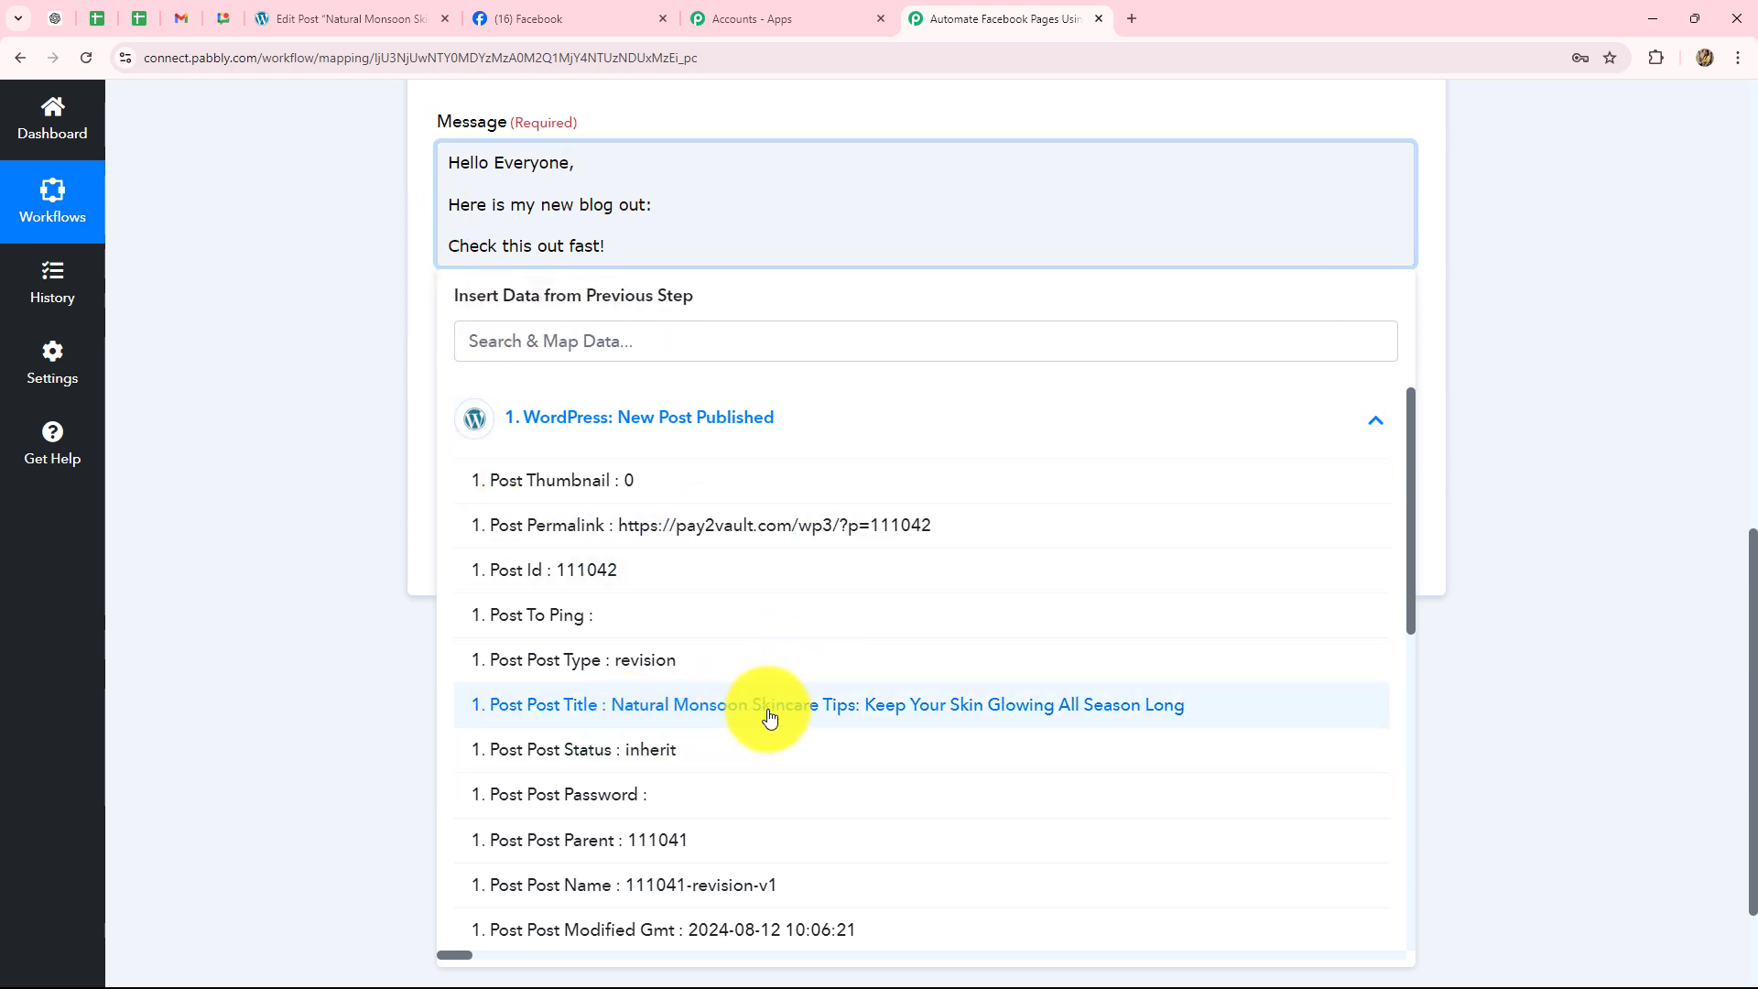
{"action": "left_click", "coordinate": [1031, 712]}
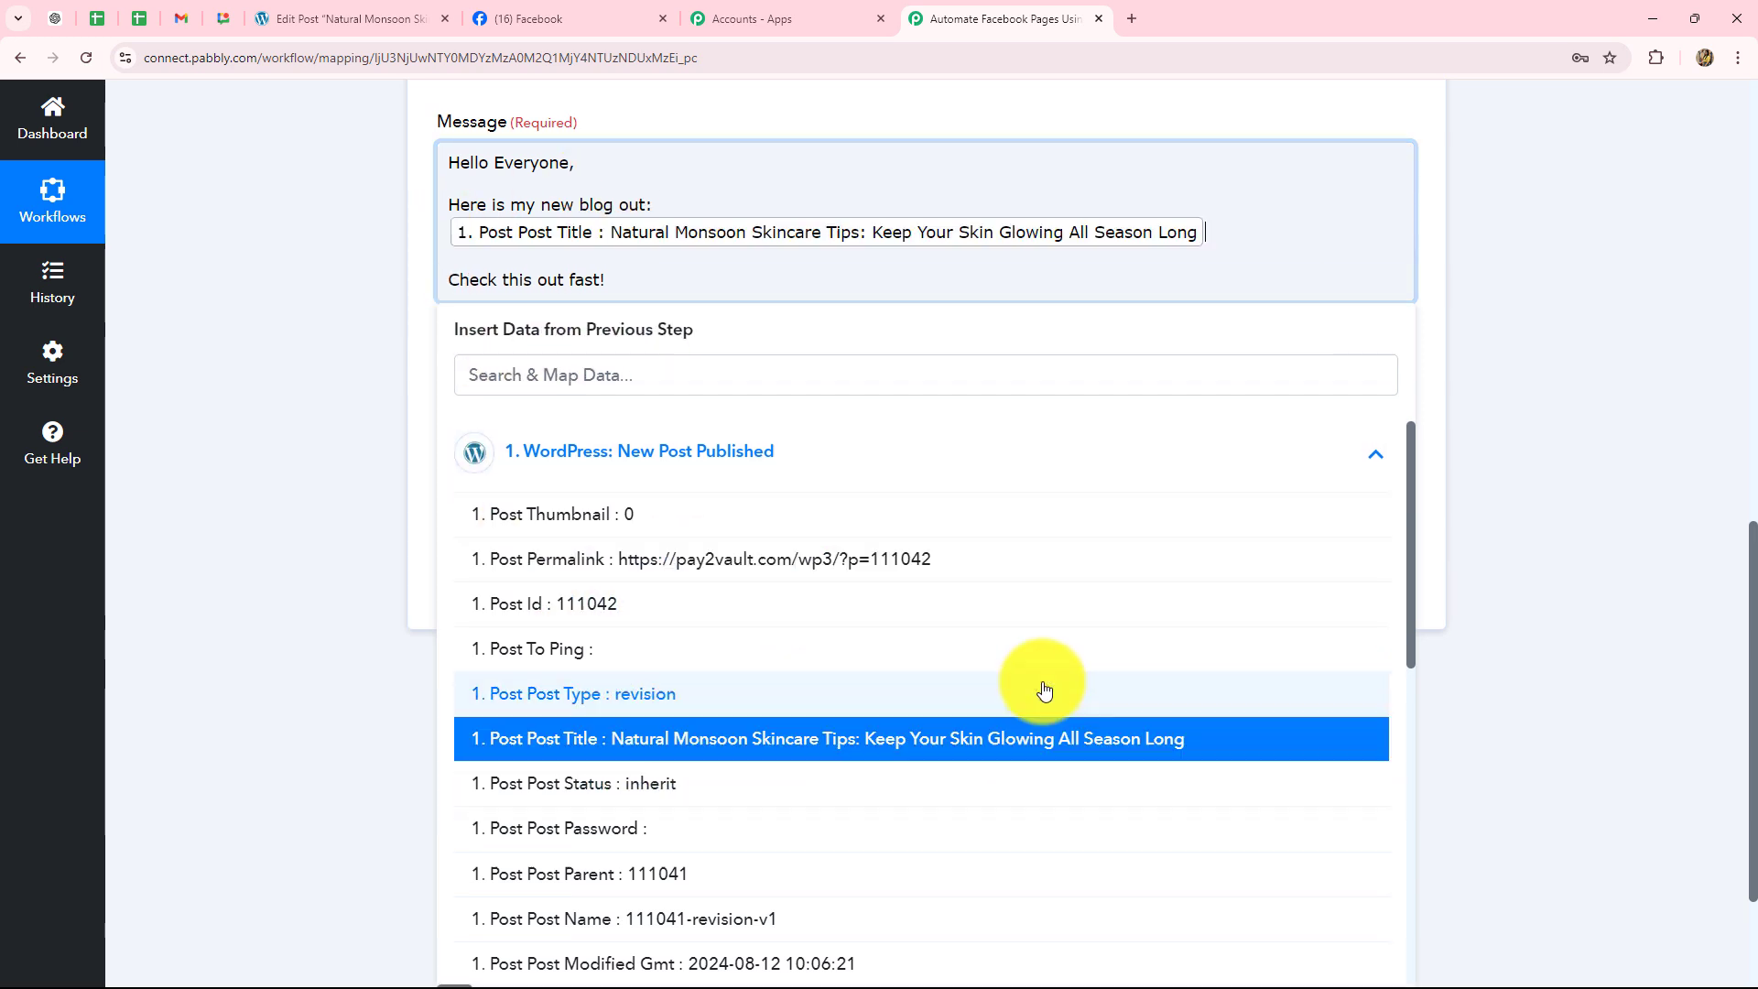
{"action": "left_click", "coordinate": [1657, 465]}
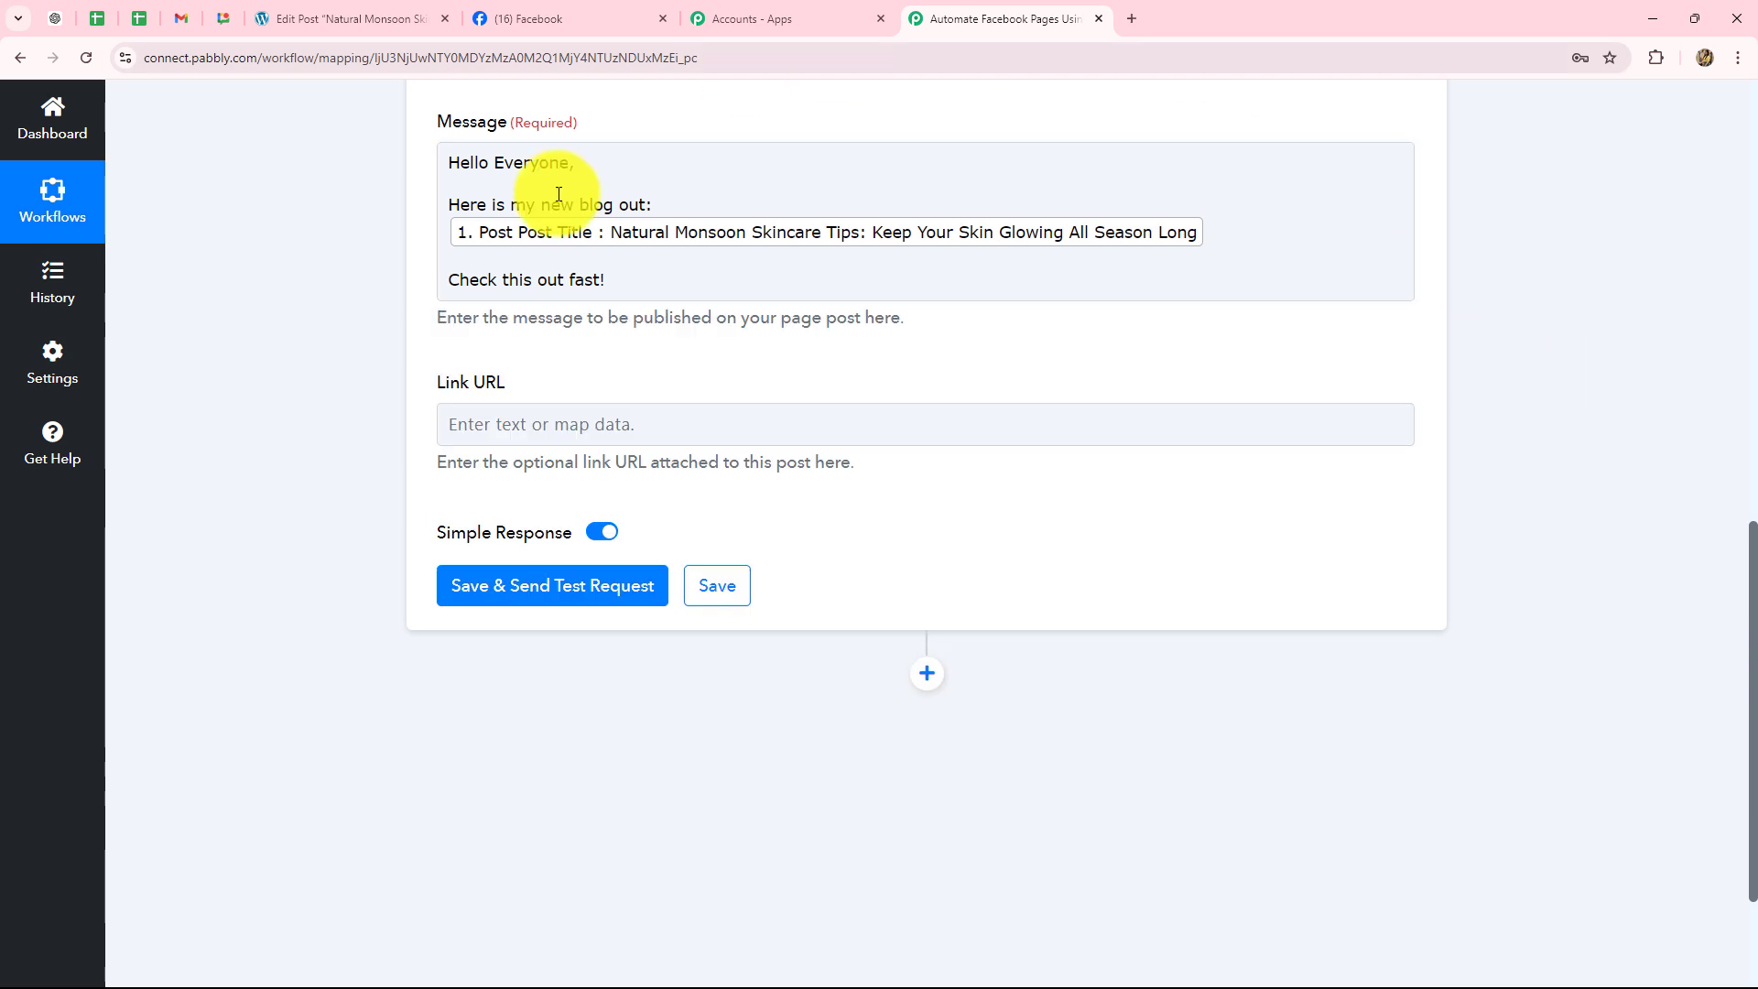
{"action": "left_click", "coordinate": [602, 274]}
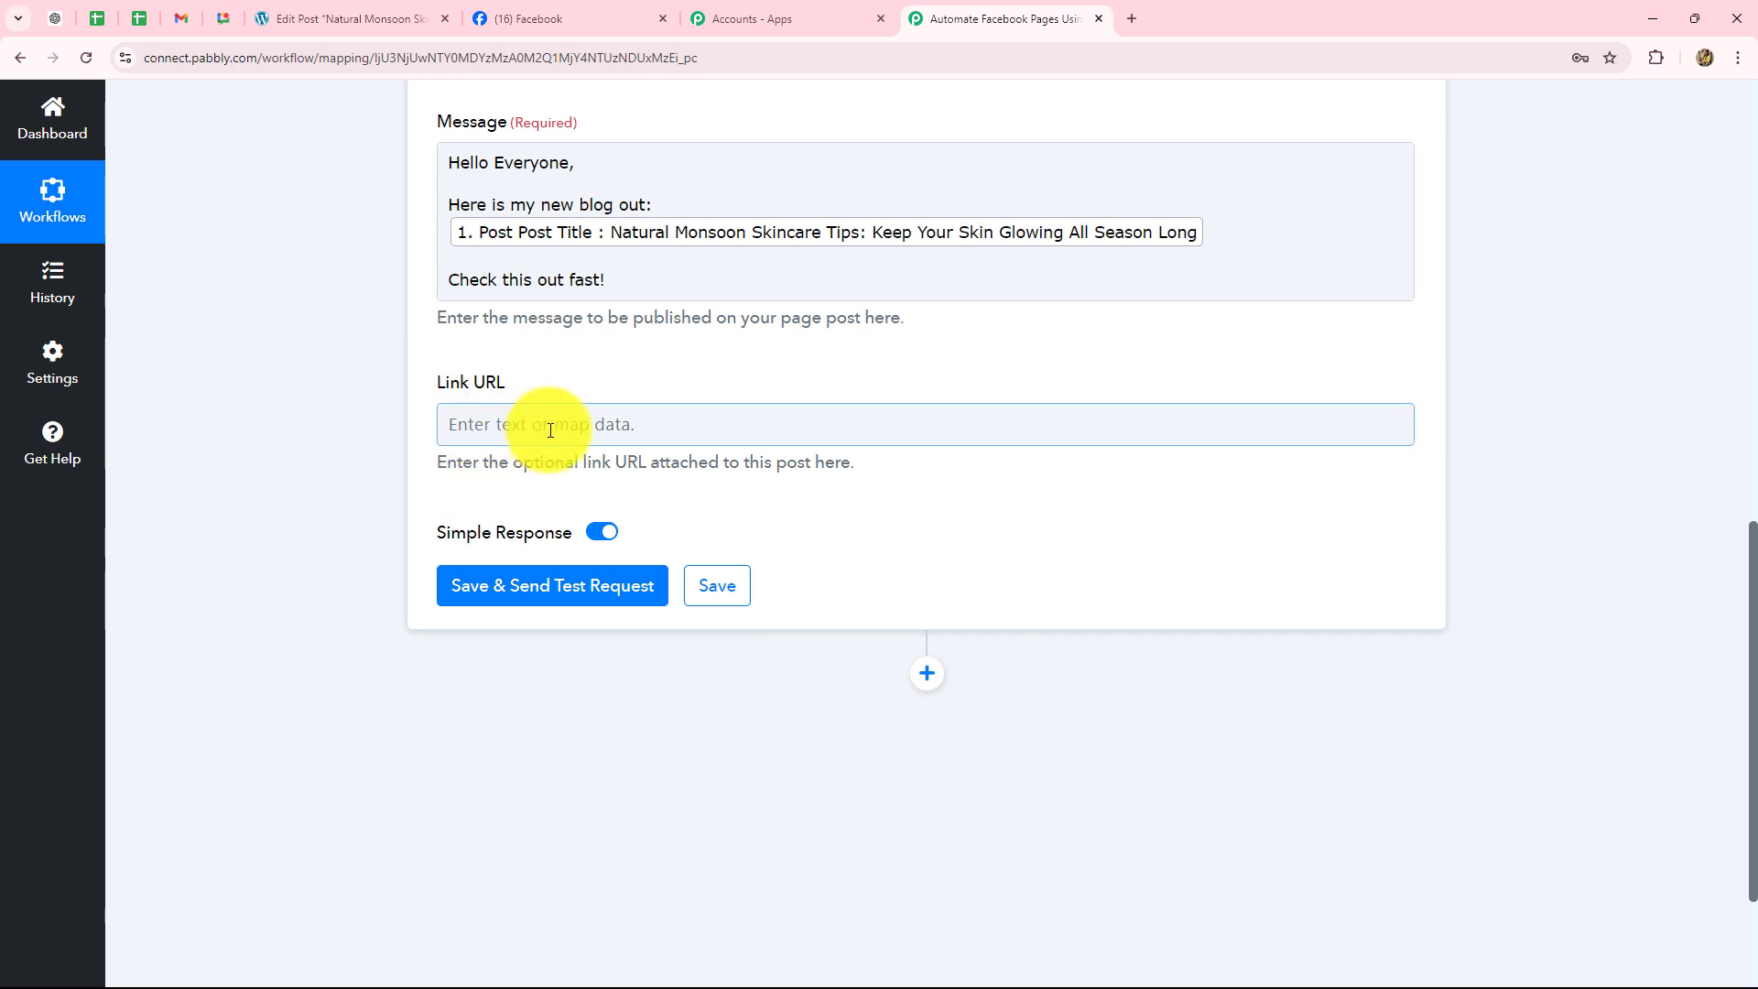
Map the WordPress Post Permalink into the Link URL of the page post
{"action": "left_click", "coordinate": [551, 429]}
{"action": "left_click", "coordinate": [589, 597]}
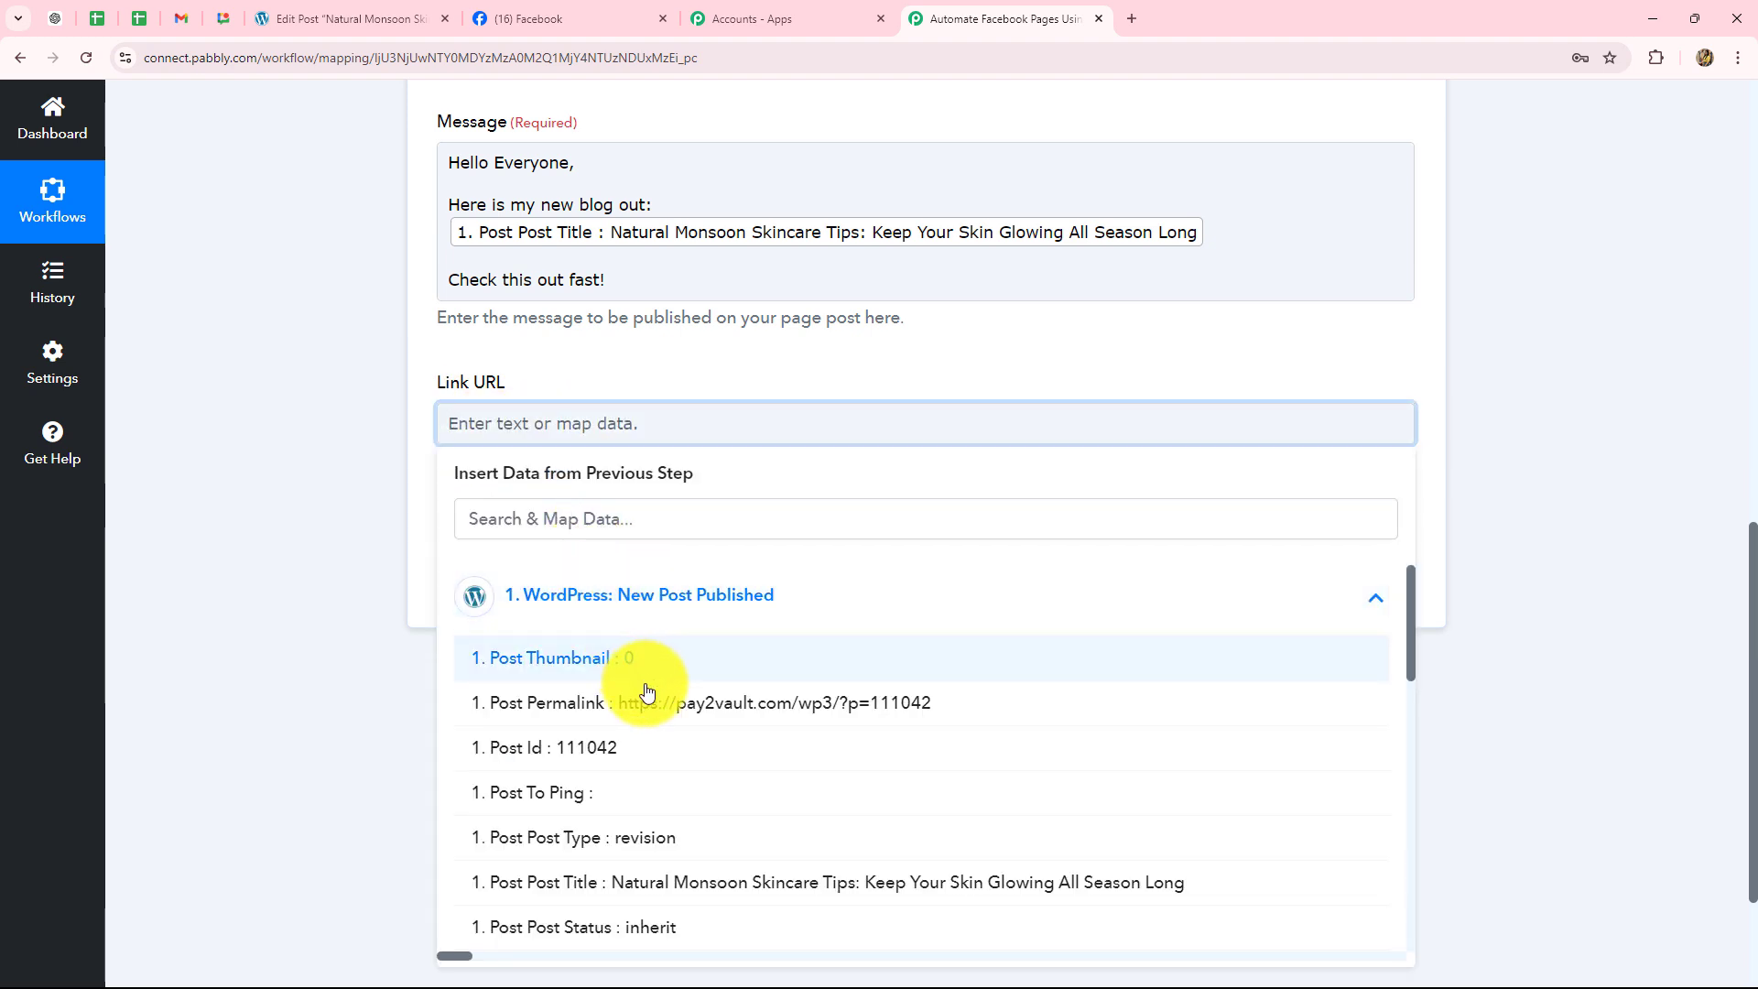
{"action": "left_click", "coordinate": [824, 705]}
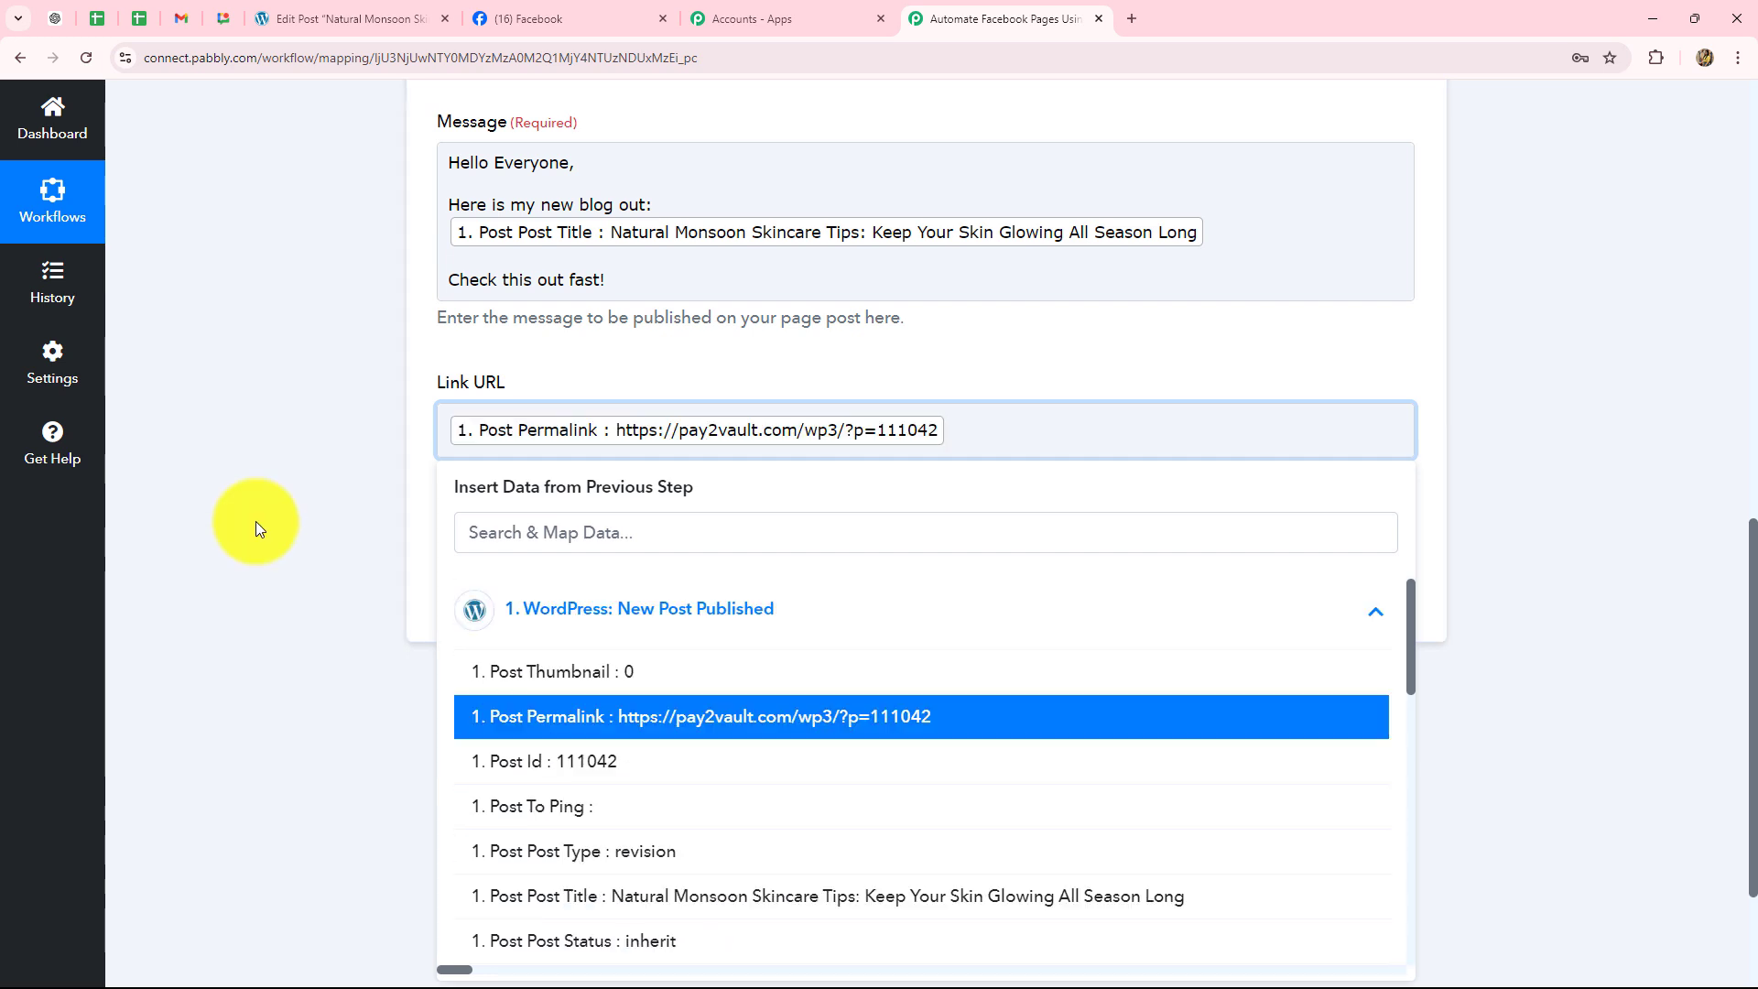
{"action": "left_click", "coordinate": [255, 520]}
Save the Create Page Post action with a test request and check the Res3 Id in its response
{"action": "left_click", "coordinate": [636, 595]}
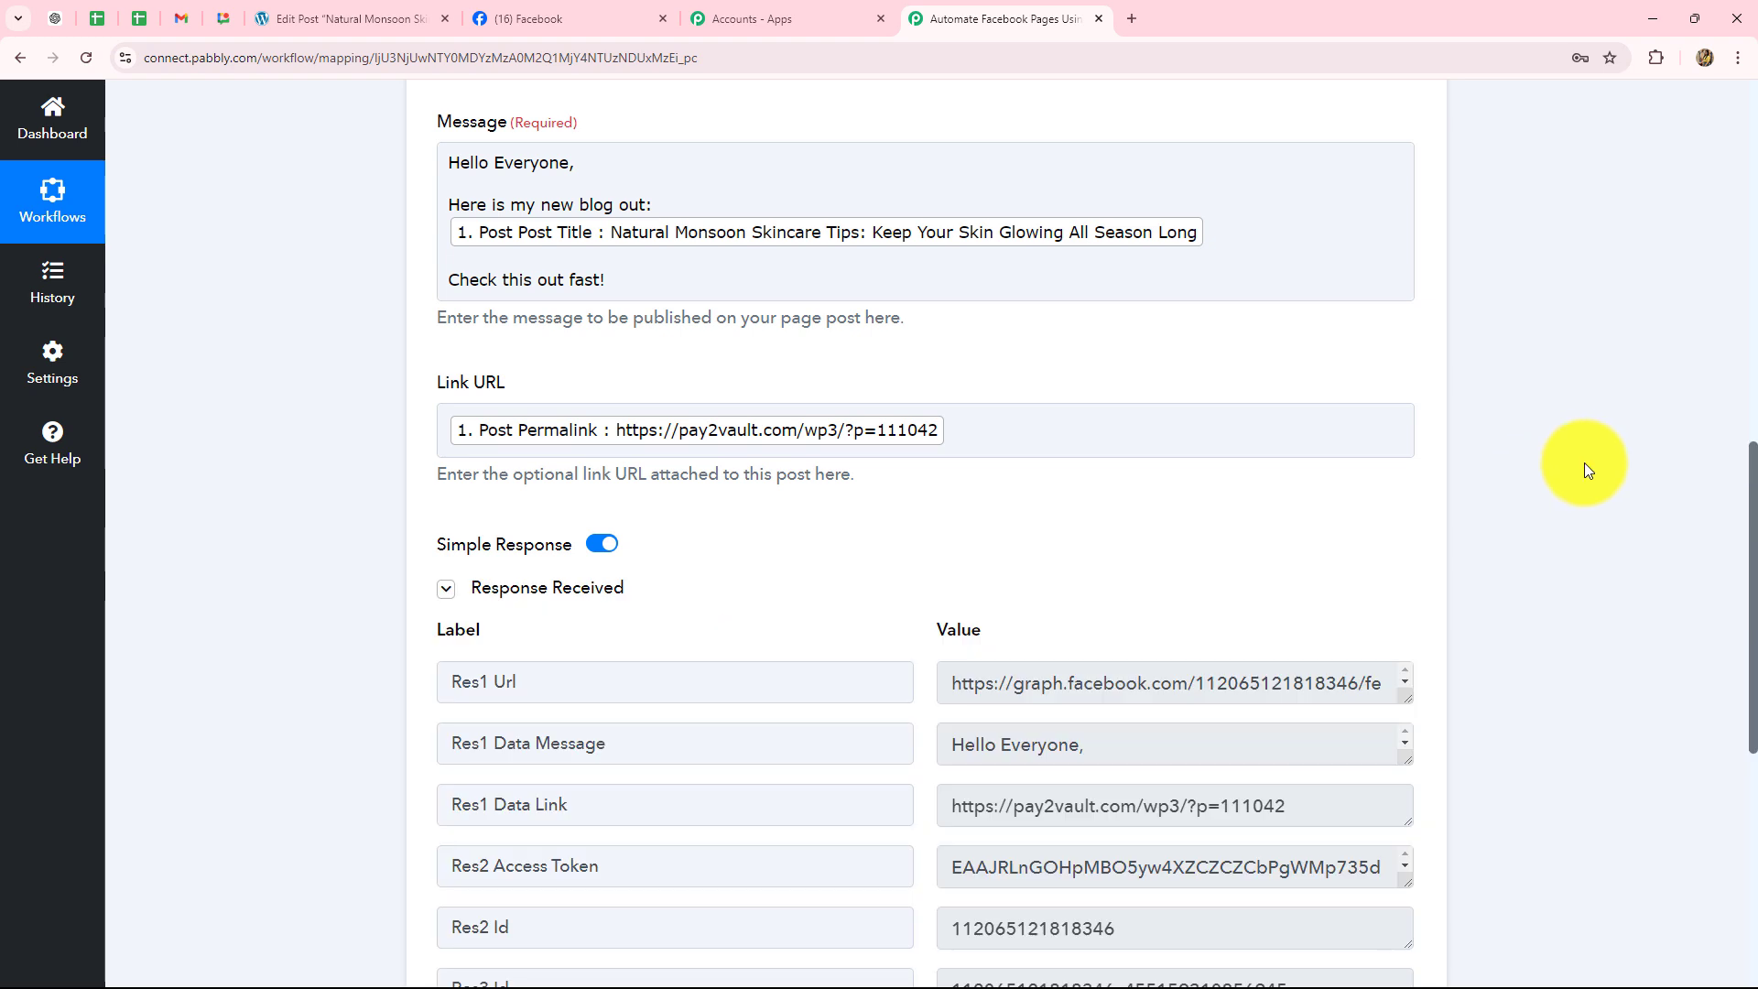
{"action": "scroll", "coordinate": [1612, 459], "scroll_direction": "down", "scroll_amount": 1}
{"action": "scroll", "coordinate": [1613, 458], "scroll_direction": "down", "scroll_amount": 2}
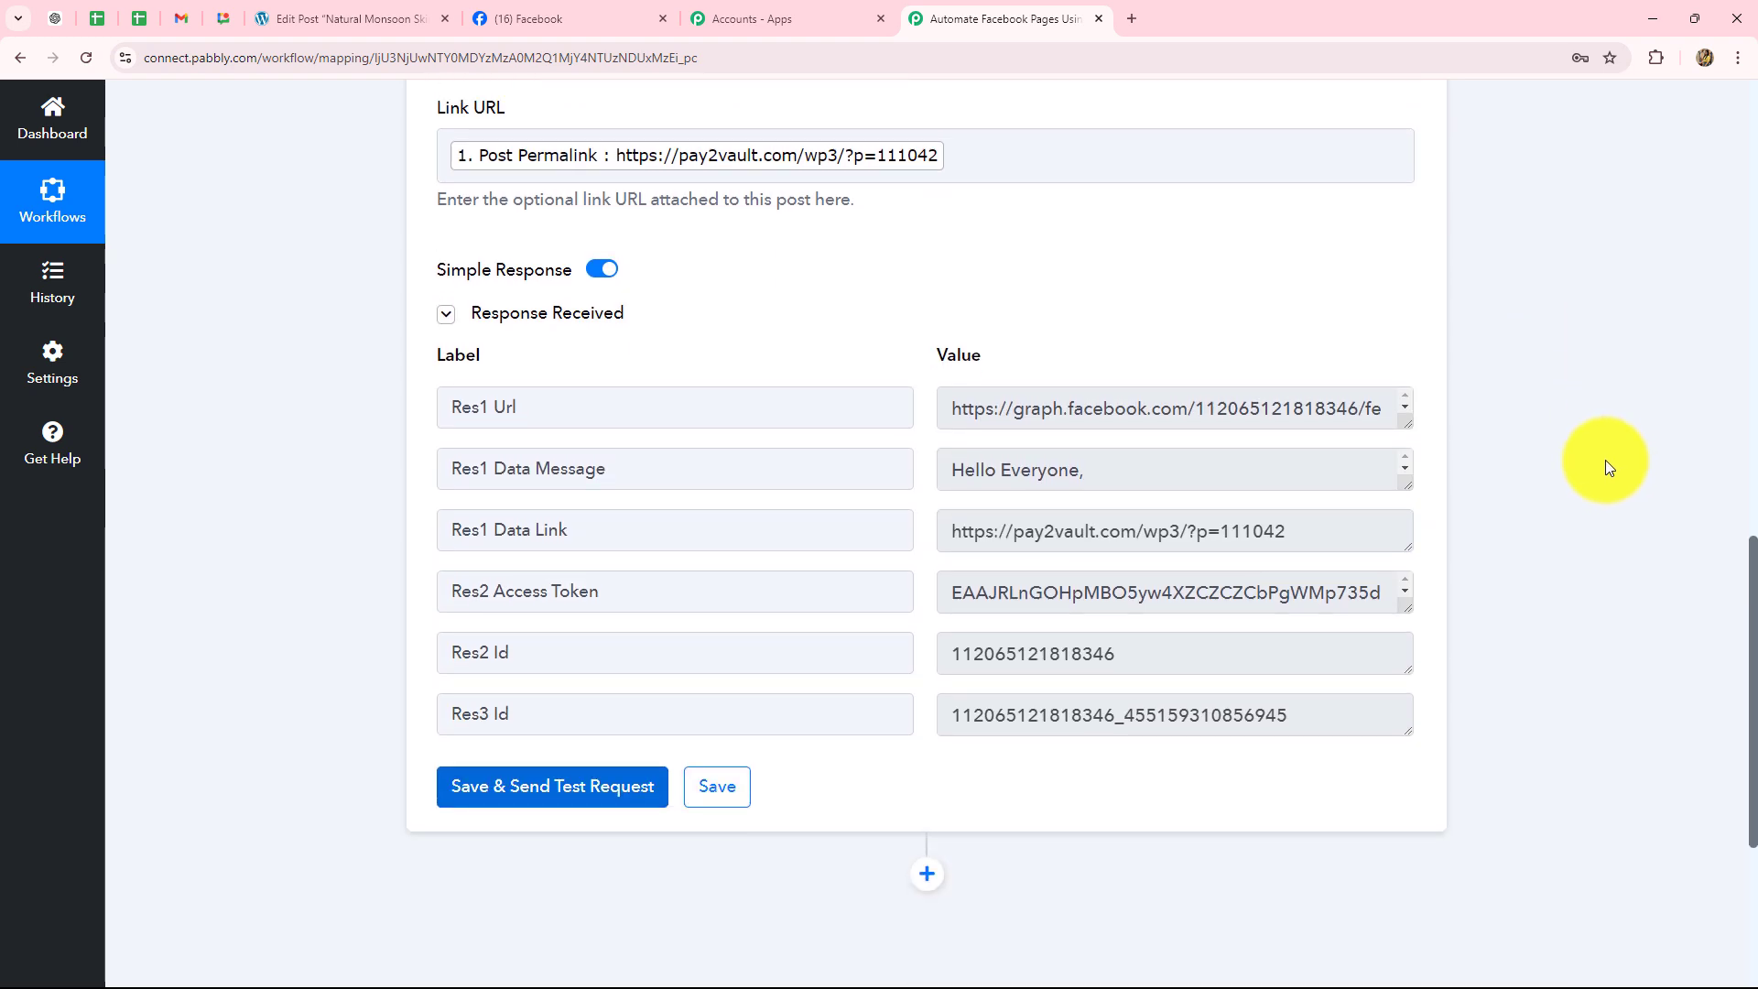
{"action": "left_click_drag", "start_coordinate": [1178, 656], "coordinate": [1406, 765]}
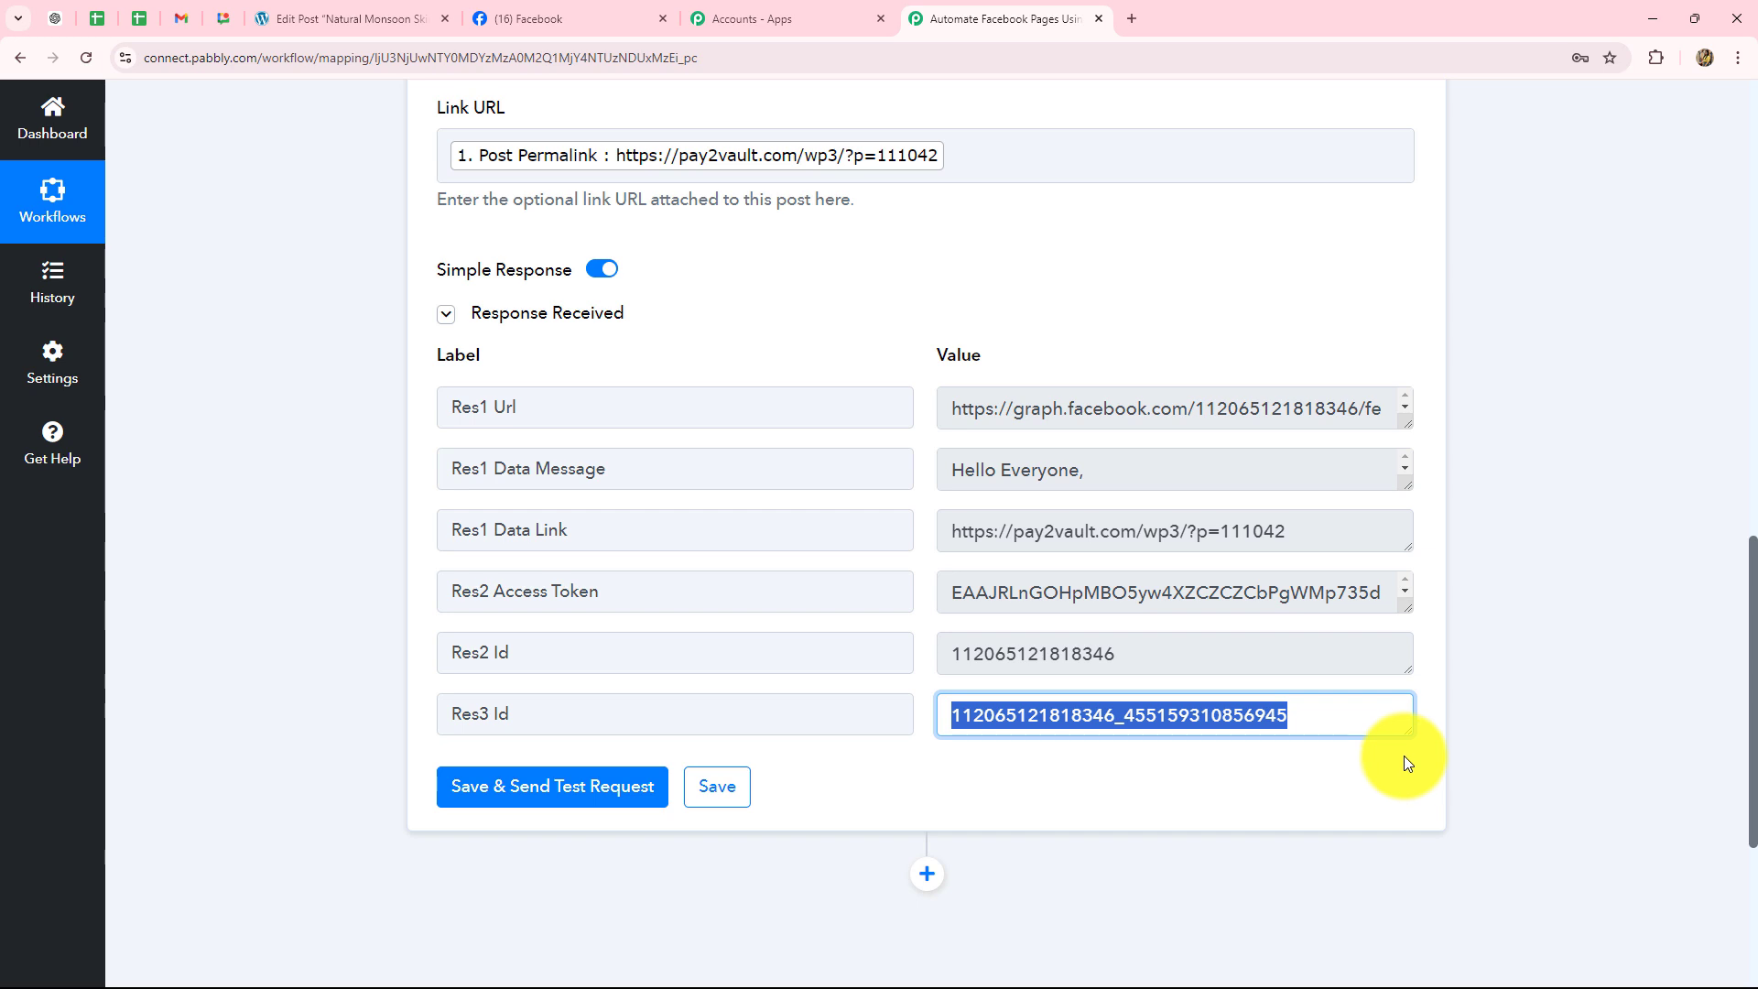
Reload the NaturalGlow Skincare Facebook page to check for the shared blog post, and return to the Pabbly Connect workflow
{"action": "left_click", "coordinate": [570, 16]}
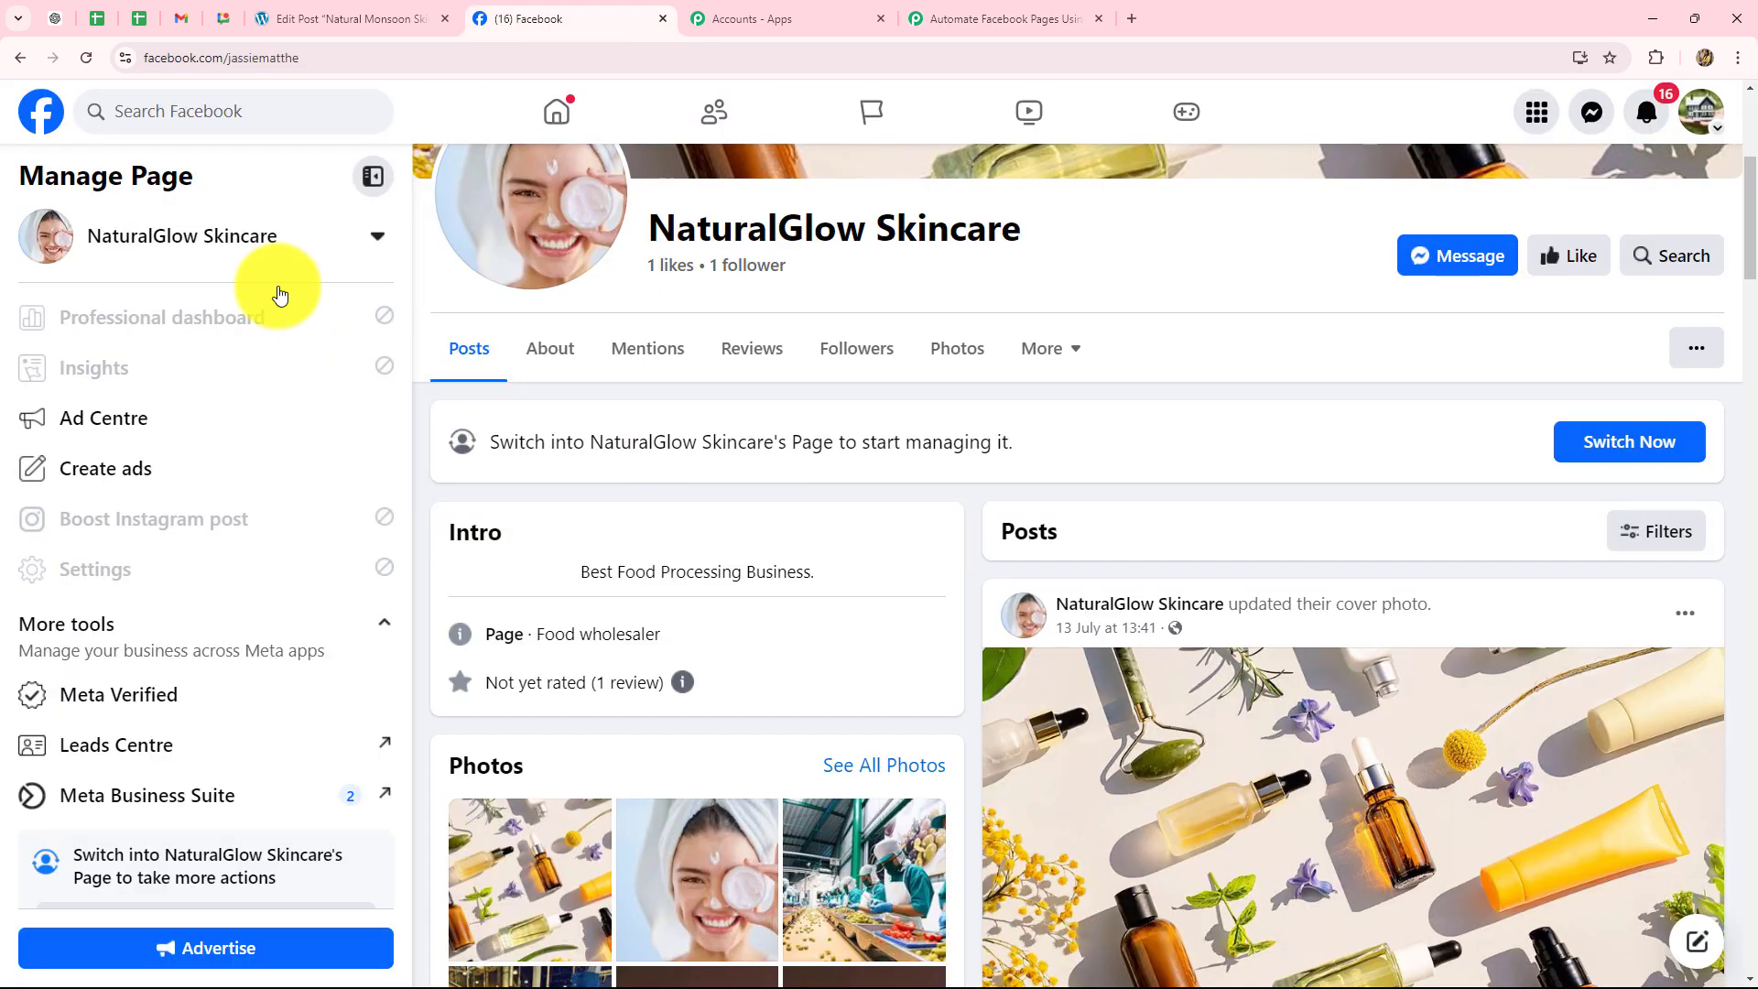
{"action": "left_click", "coordinate": [82, 59]}
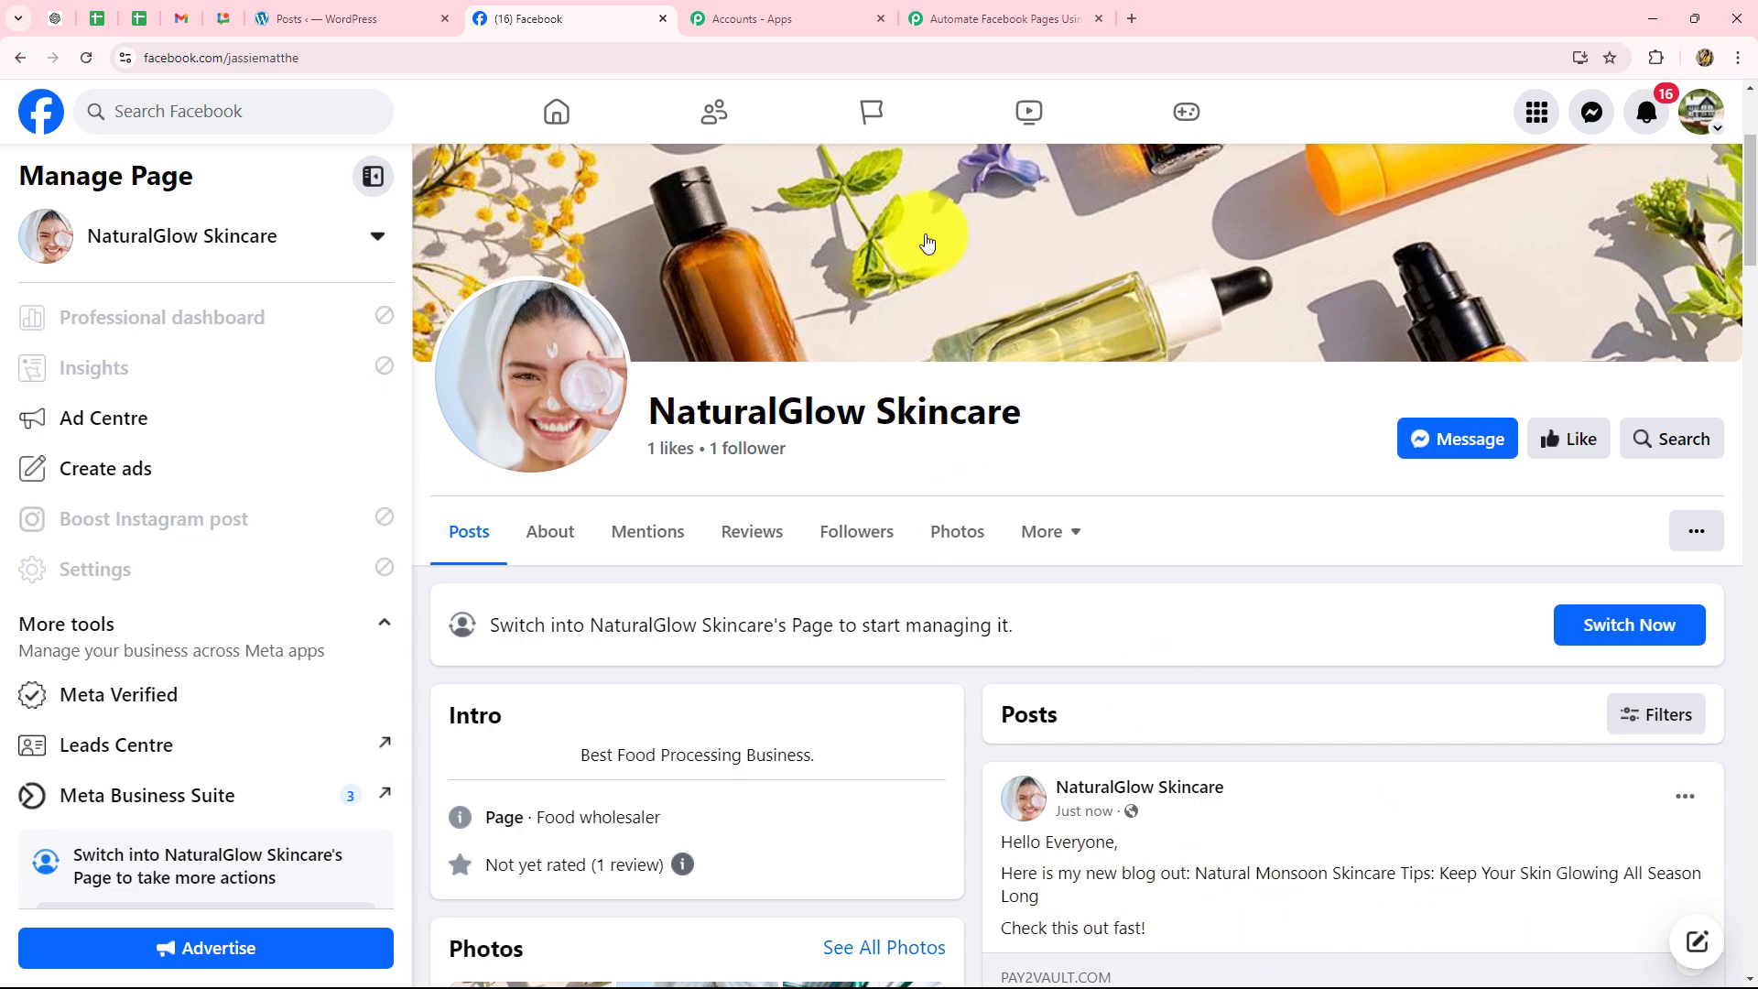
{"action": "left_click", "coordinate": [942, 22]}
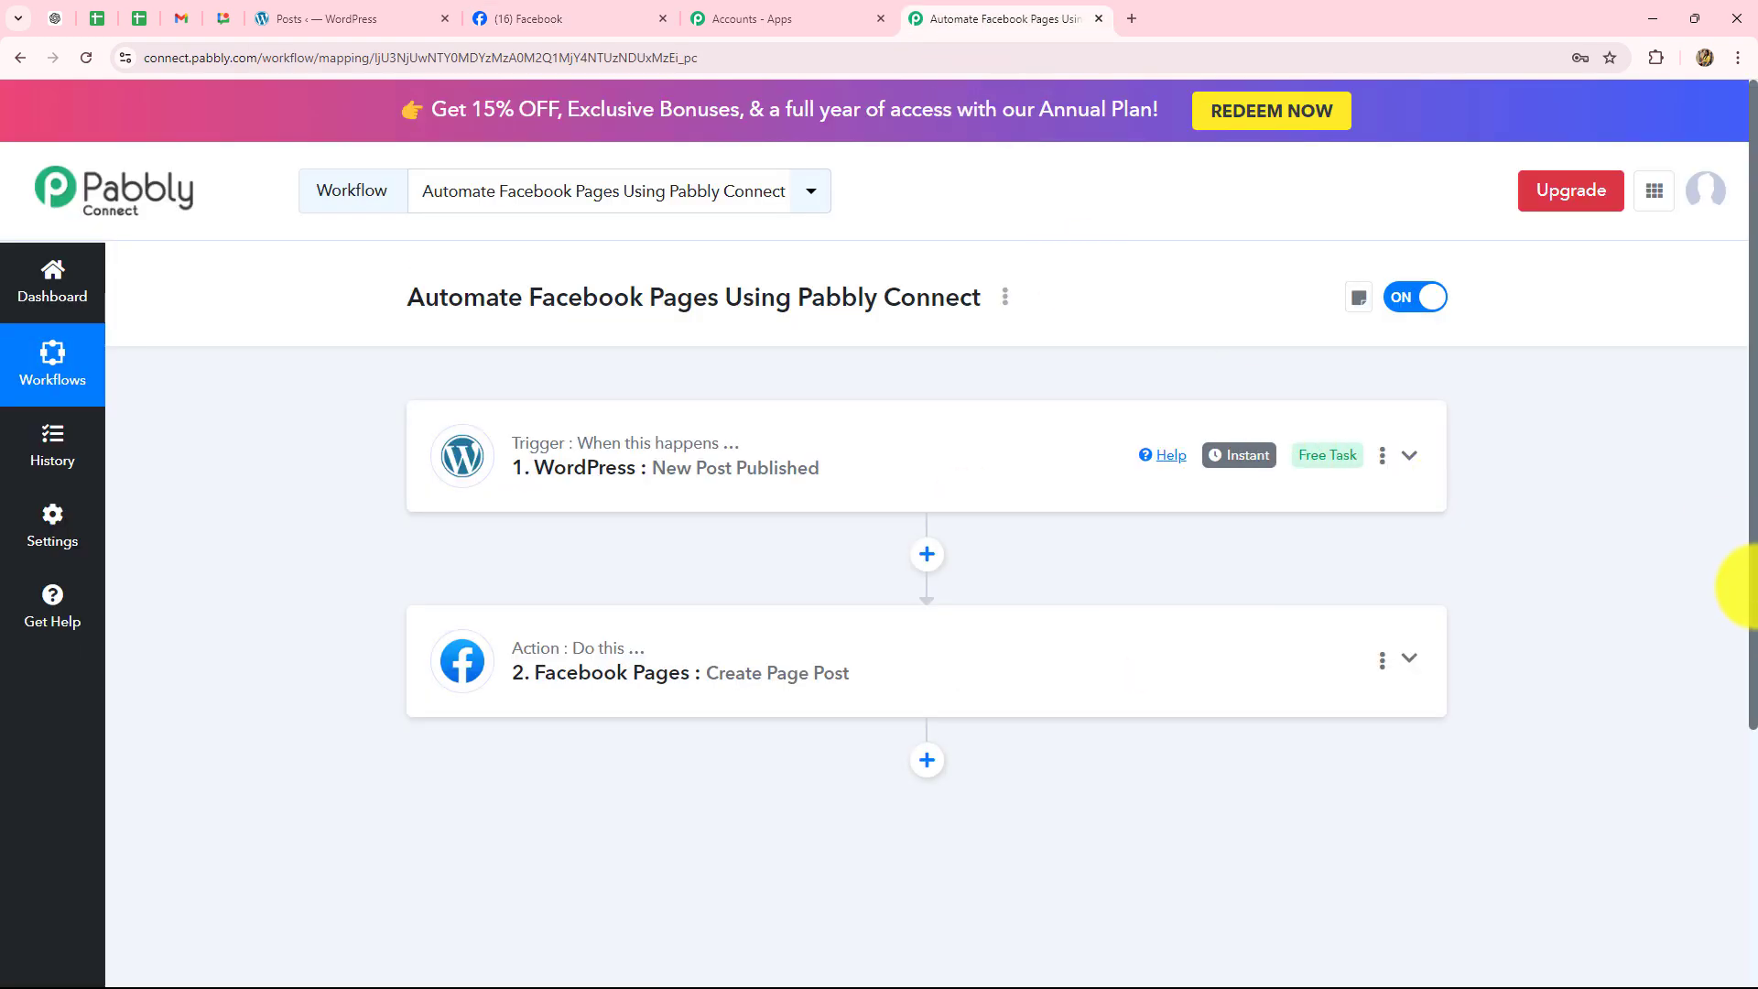